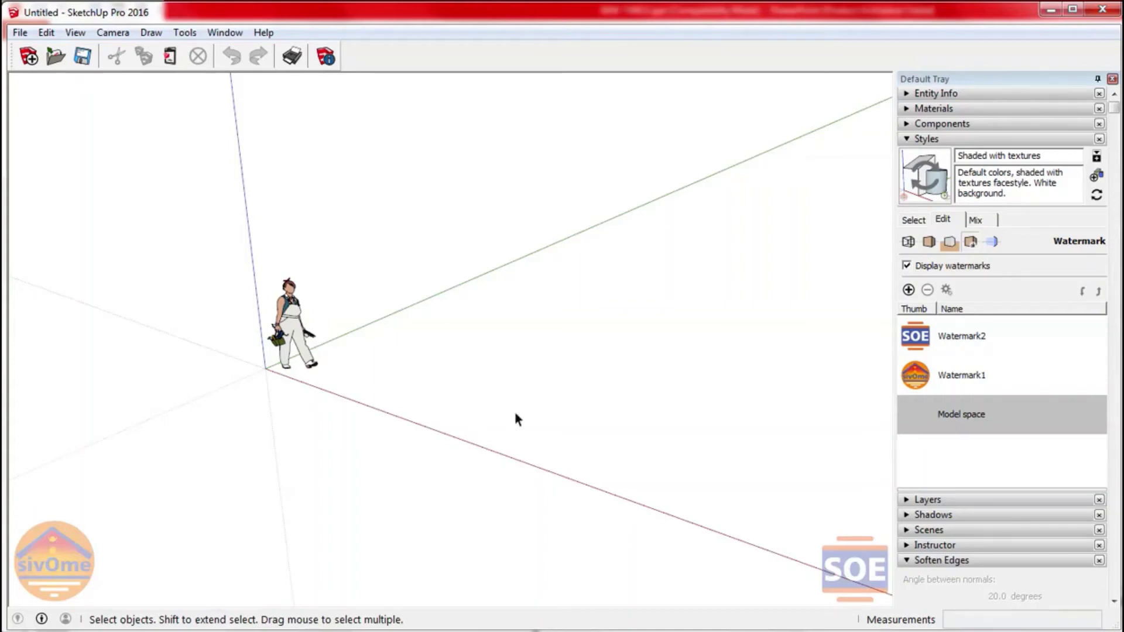
Step: In Model Info, set length units to millimetres with 0mm precision, then close it
left_click(219, 33)
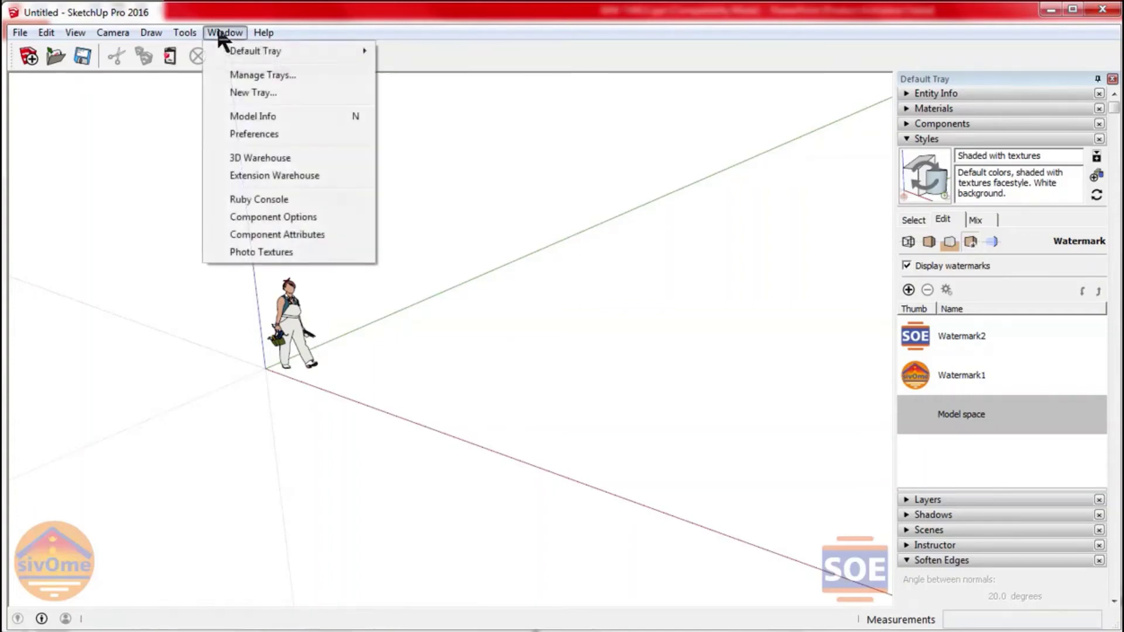
left_click(263, 120)
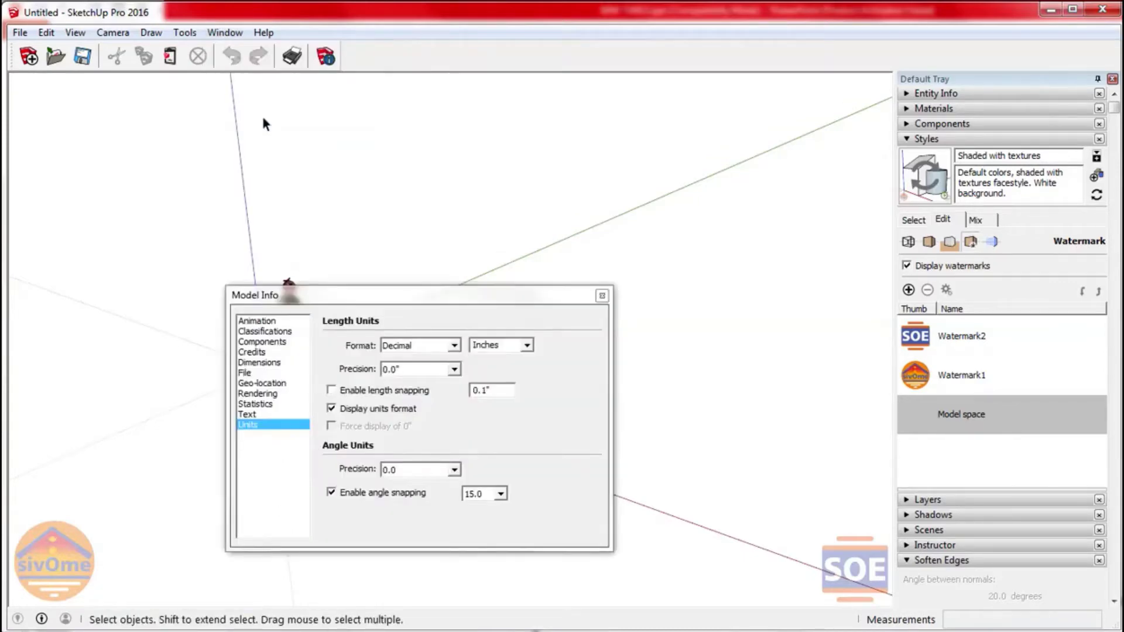
left_click(253, 414)
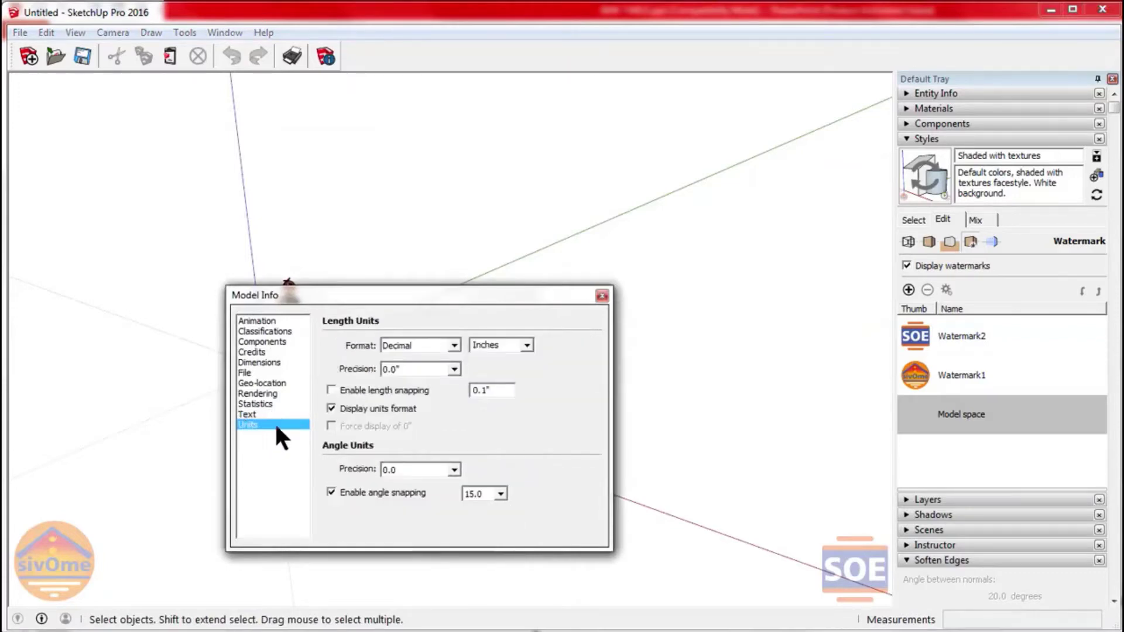
left_click(520, 344)
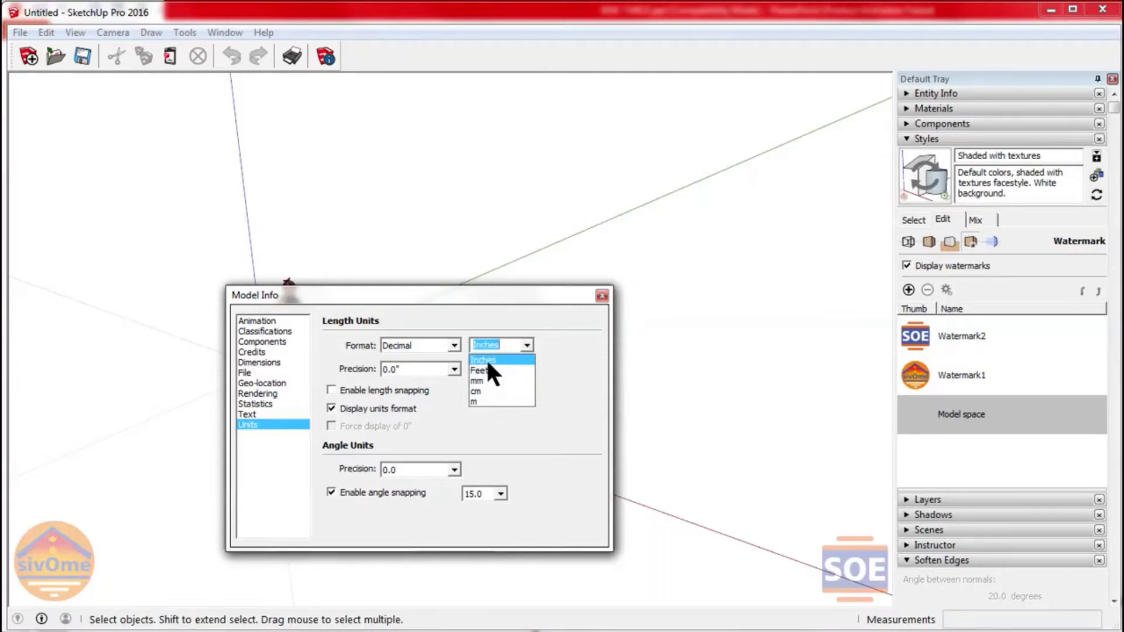
left_click(490, 380)
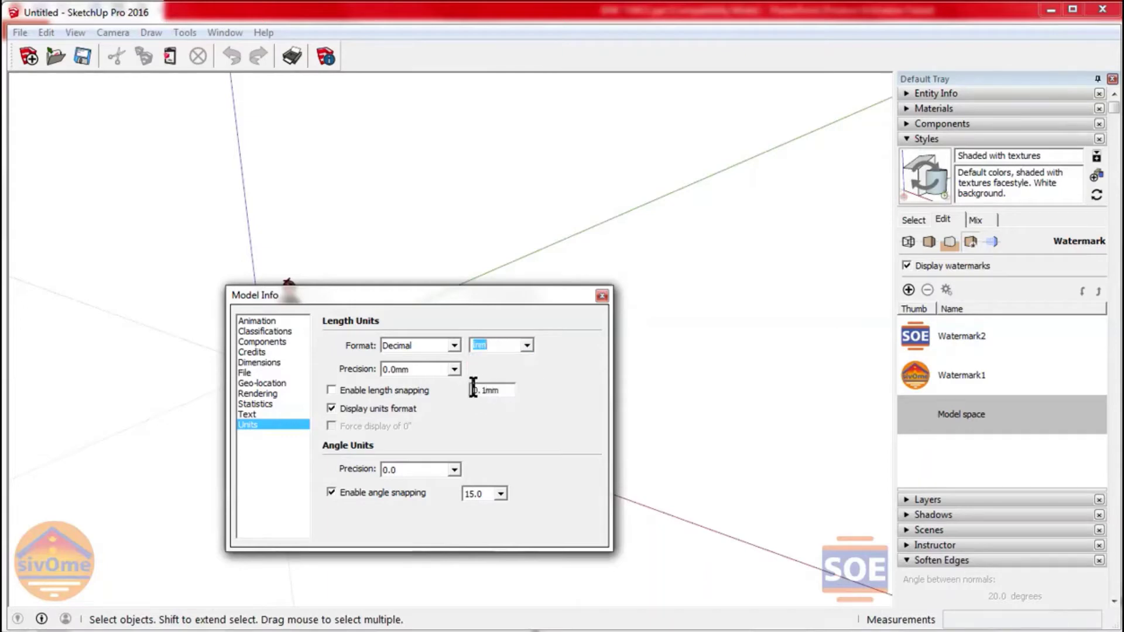
left_click(455, 369)
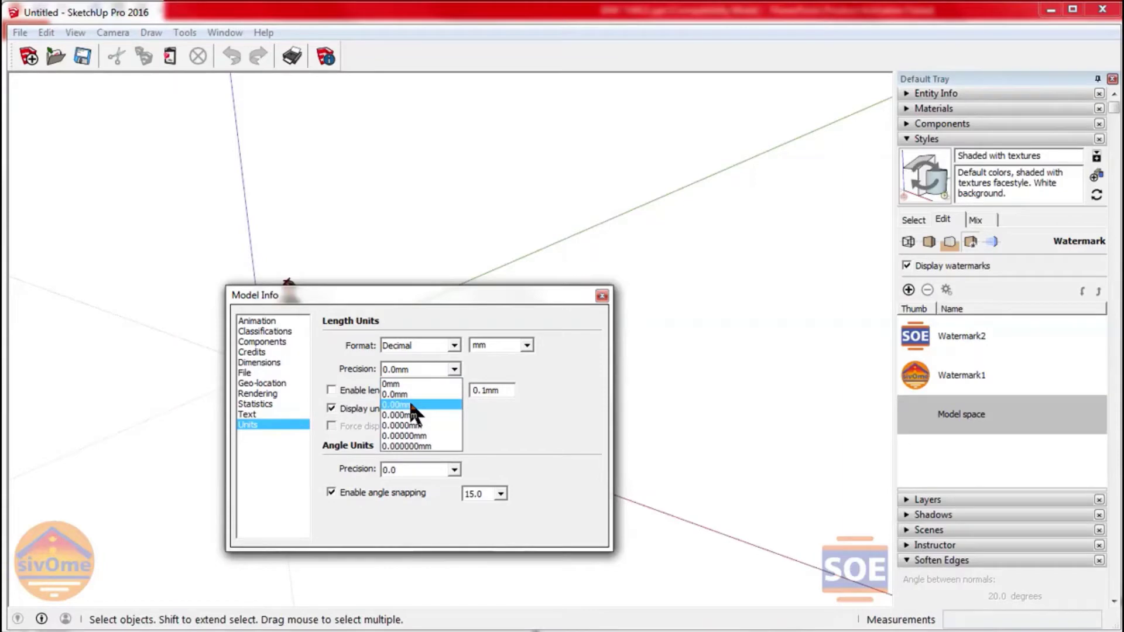
left_click(412, 404)
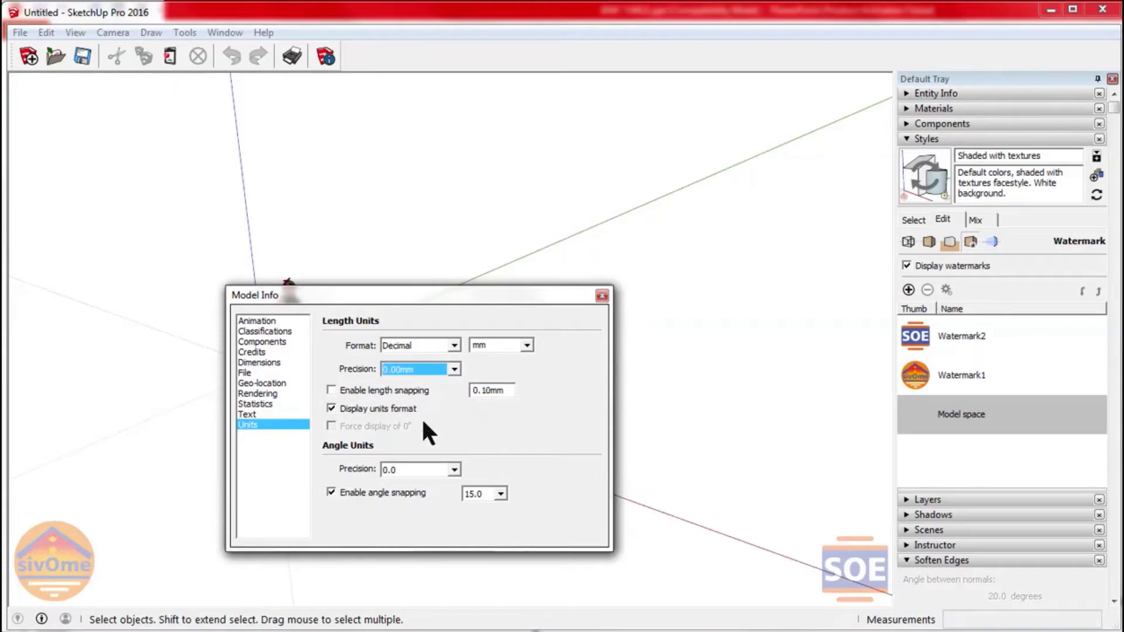
left_click(448, 372)
left_click(401, 379)
left_click(602, 296)
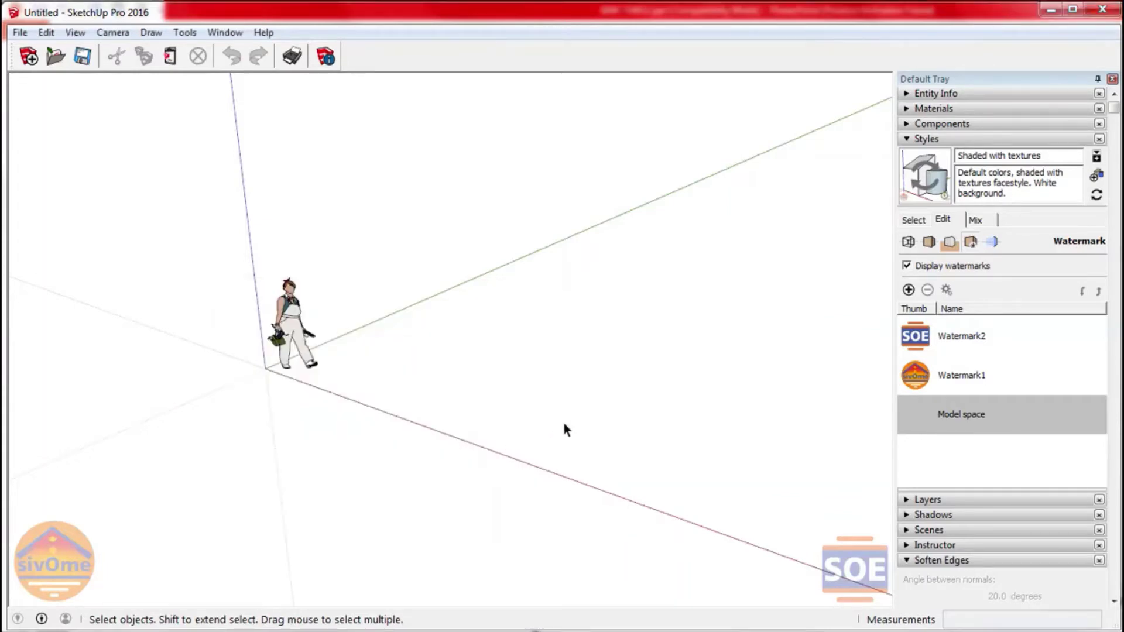
Step: Zoom in and centre the figure, then show the Principal toolbar from View > Toolbars
scroll(497, 381, "up", 3)
scroll(436, 339, "up", 2)
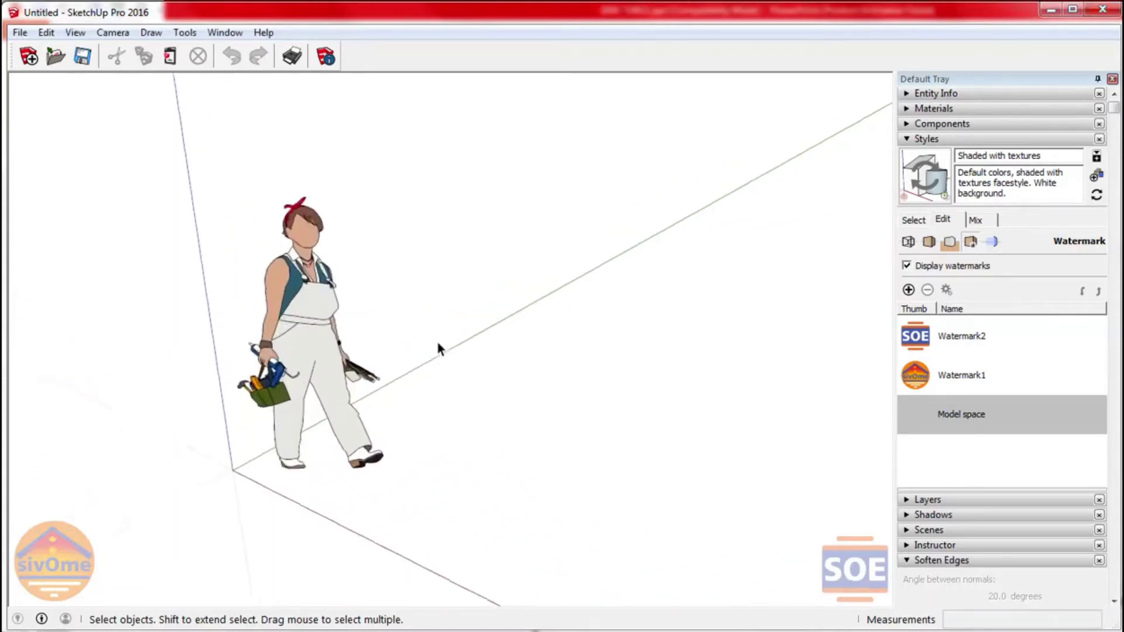
middle_click_drag(436, 339, 356, 368)
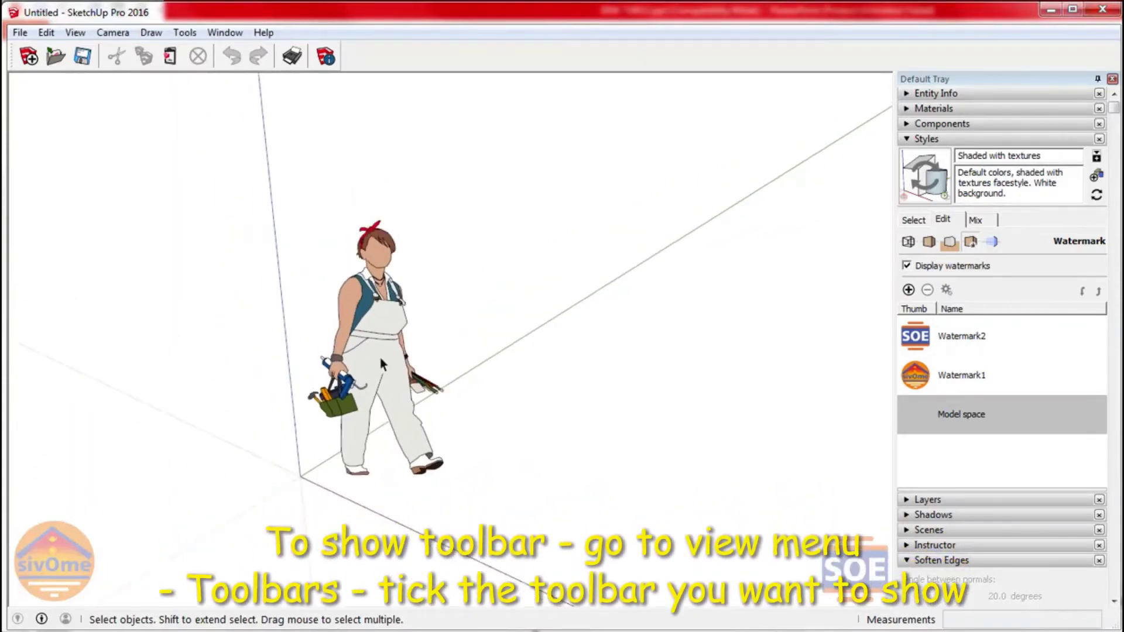
left_click(380, 362)
left_click(564, 393)
left_click(80, 30)
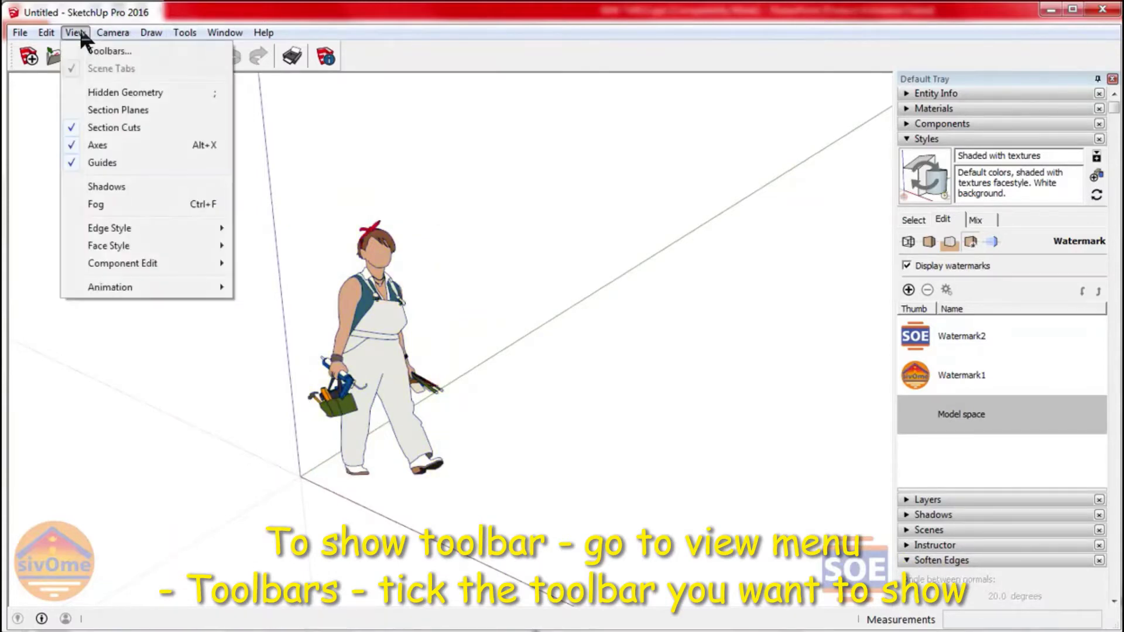
left_click(106, 46)
left_click_drag(529, 191, 484, 189)
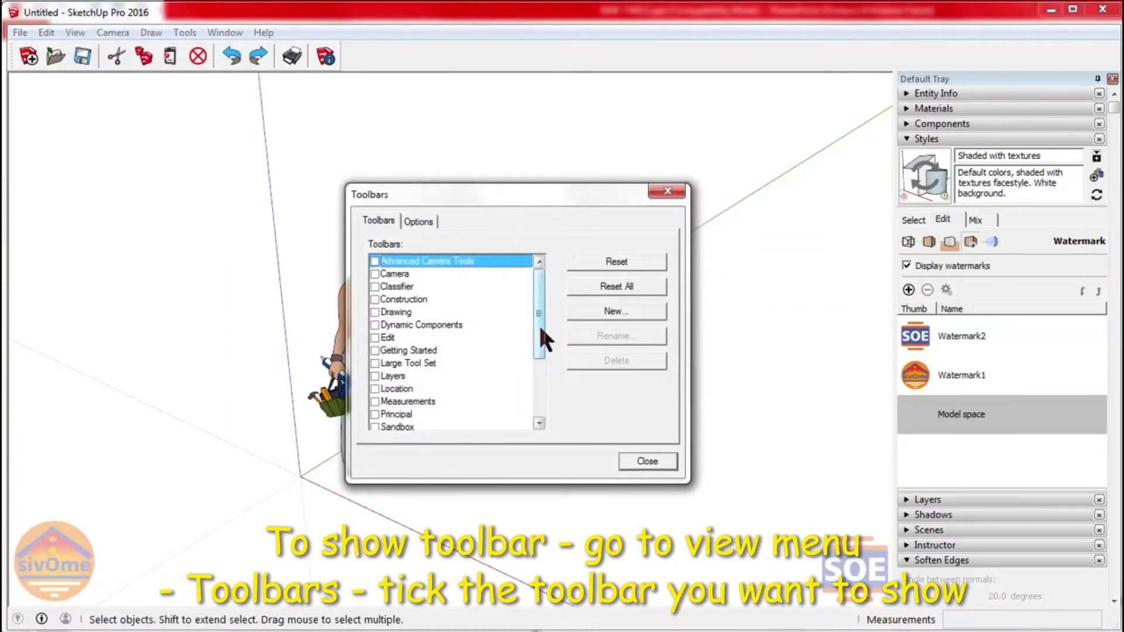
left_click_drag(537, 310, 535, 323)
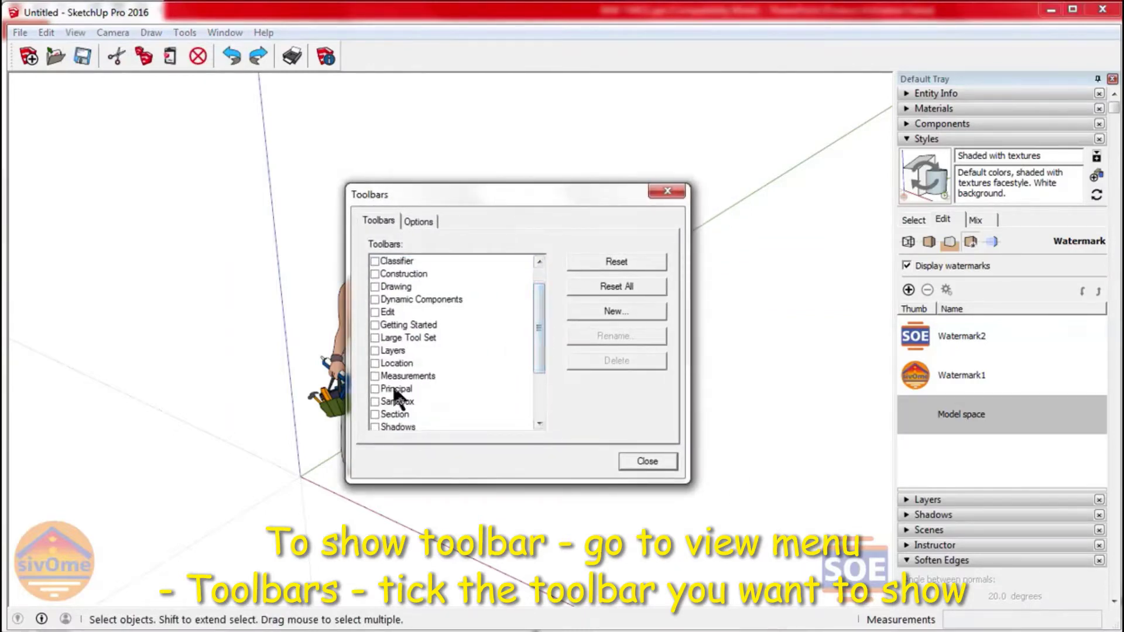
left_click(376, 390)
Step: Show the Camera, Drawing and Edit toolbars as well
left_click_drag(502, 201, 559, 191)
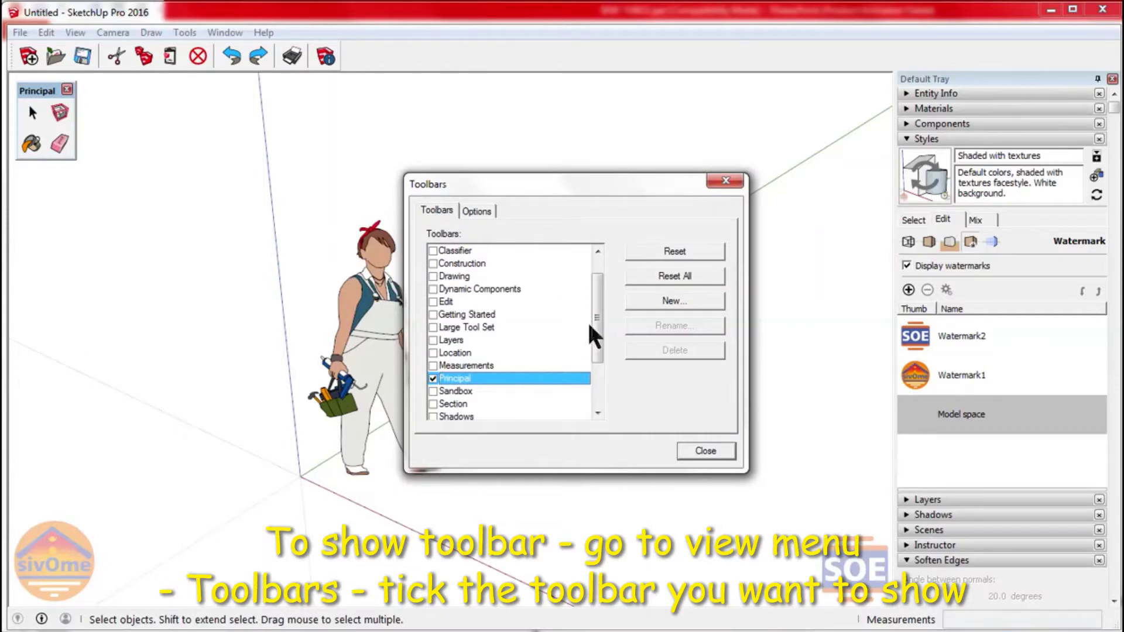
left_click_drag(597, 325, 603, 313)
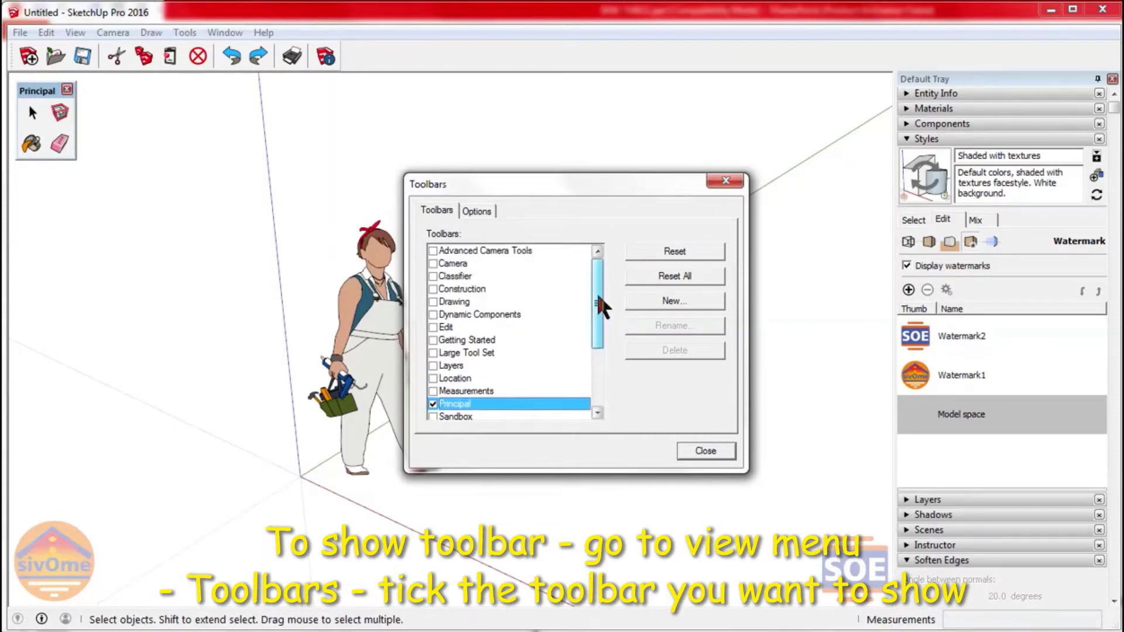
left_click(433, 264)
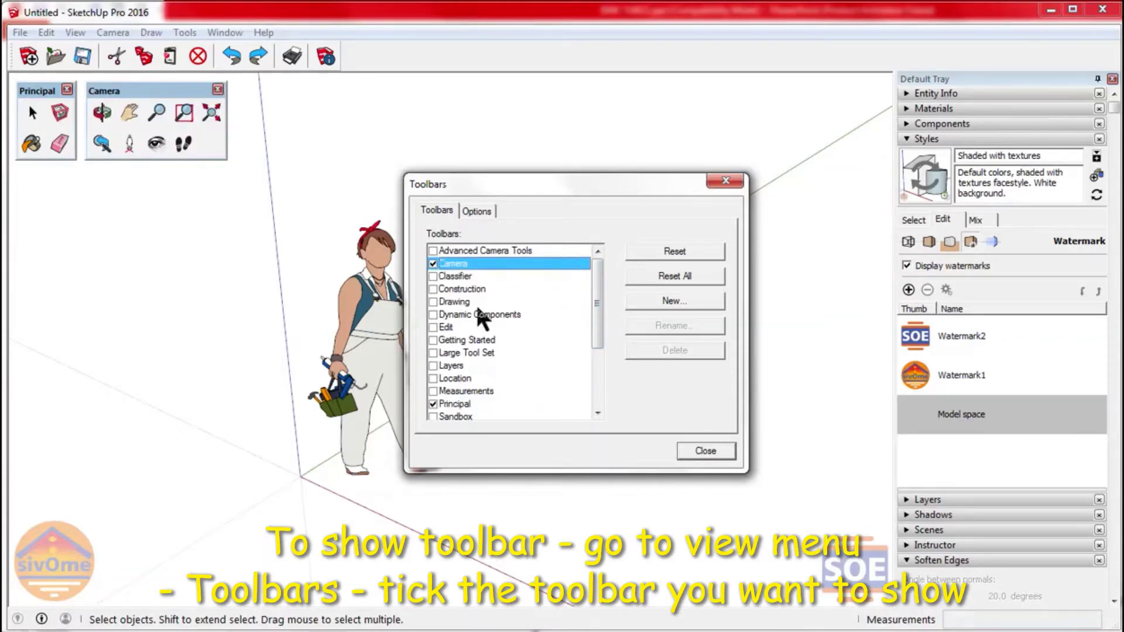
left_click(434, 301)
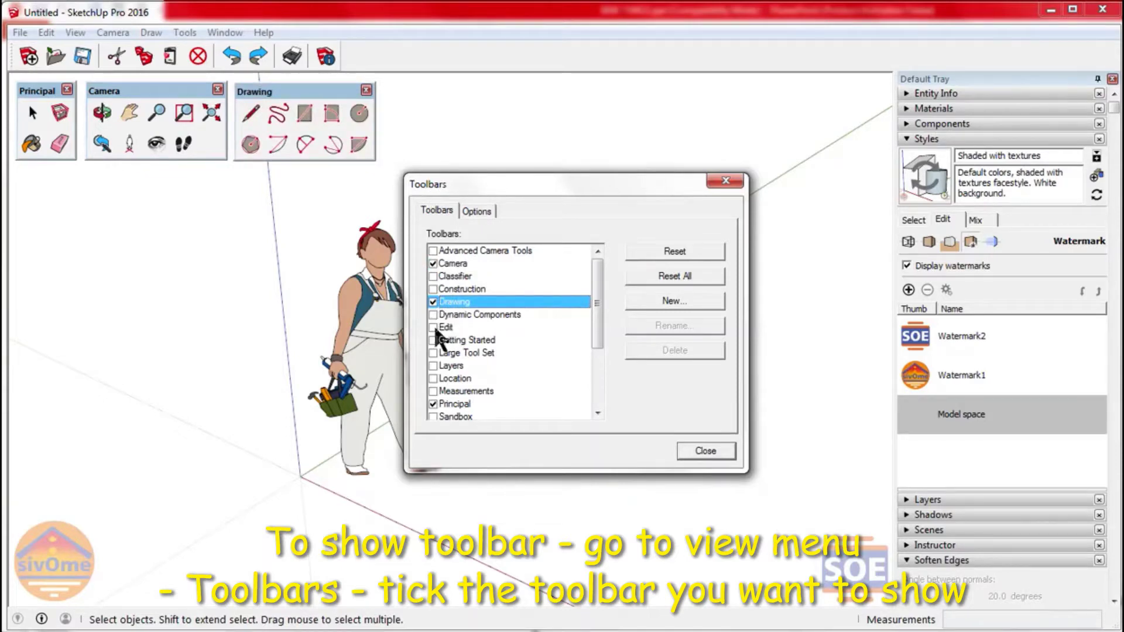
left_click(434, 328)
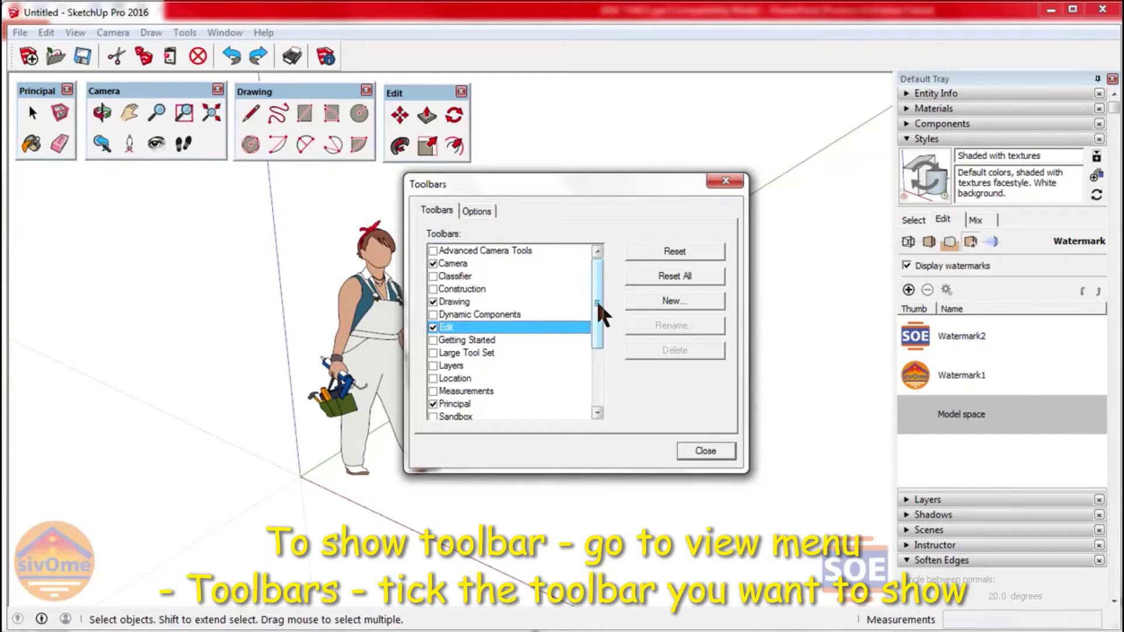
Step: Close the Toolbars dialog and move the figure 1000 mm along the red axis
left_click(707, 453)
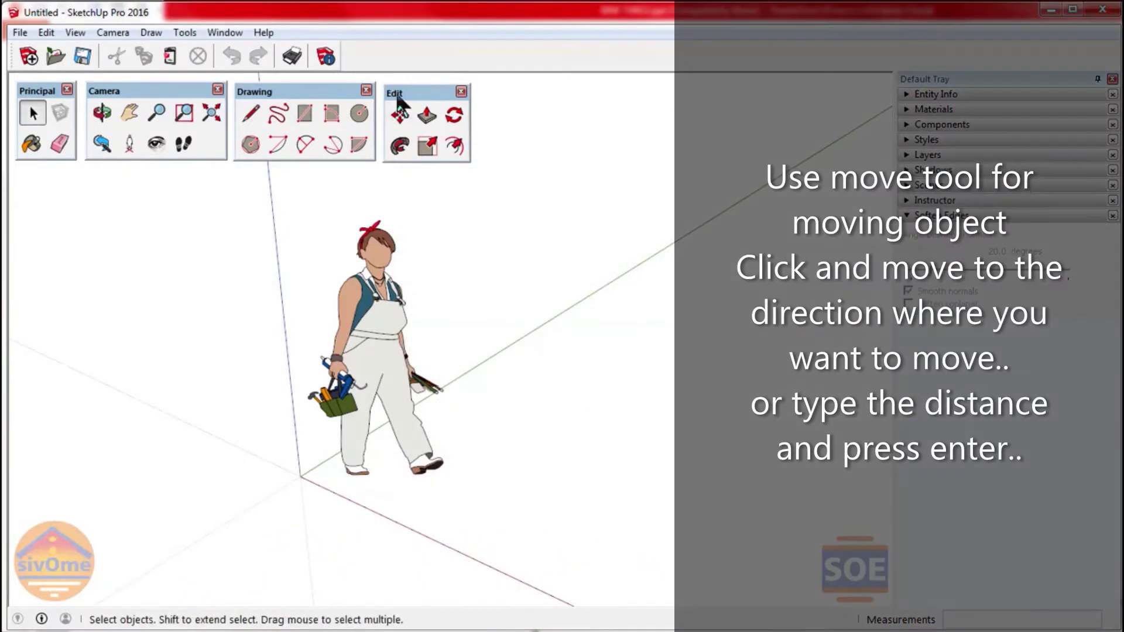
left_click(399, 116)
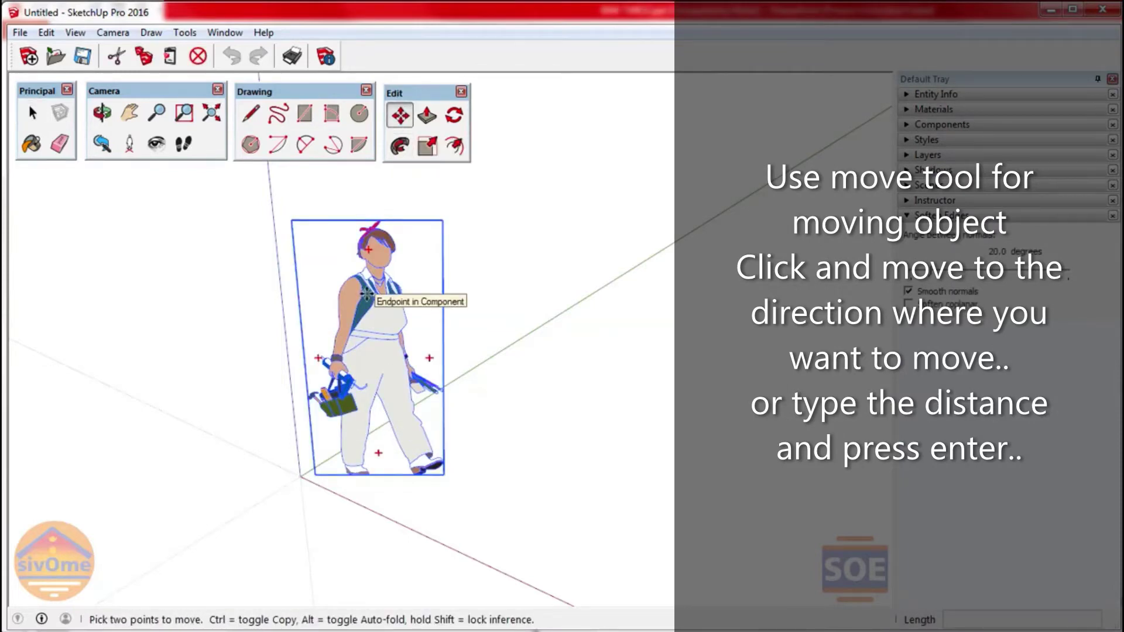
left_click(407, 422)
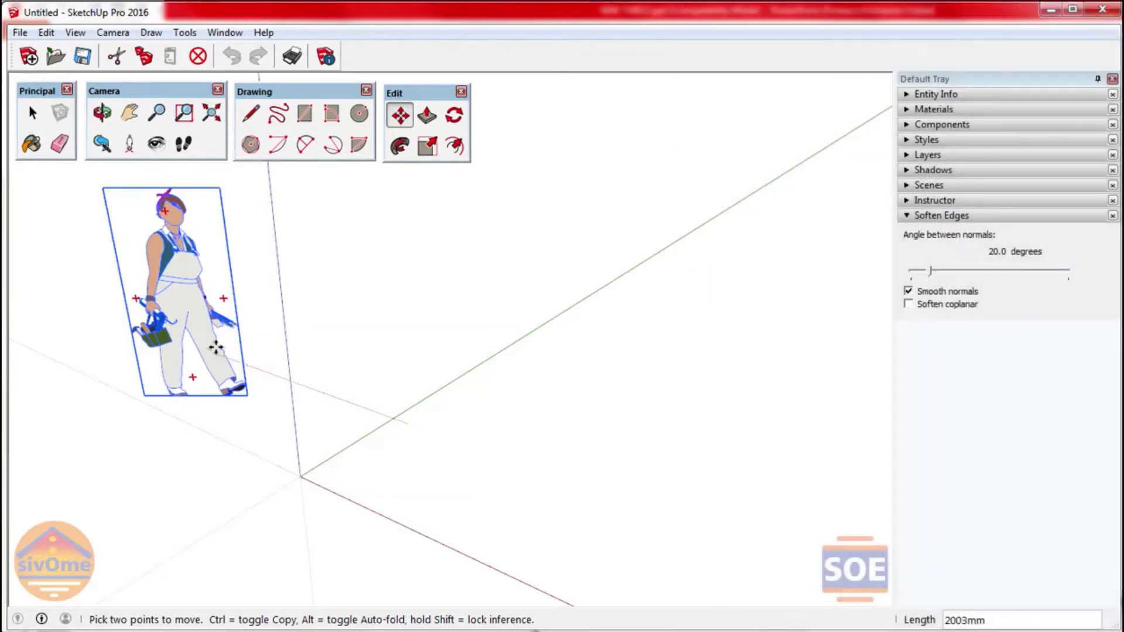
key("Escape")
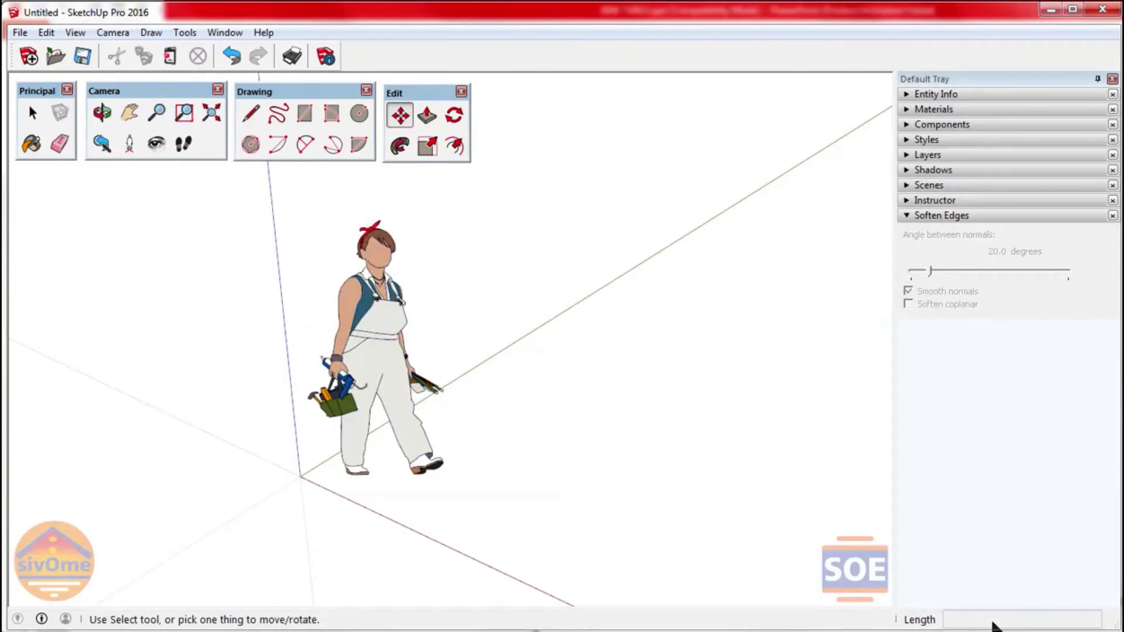
left_click(402, 360)
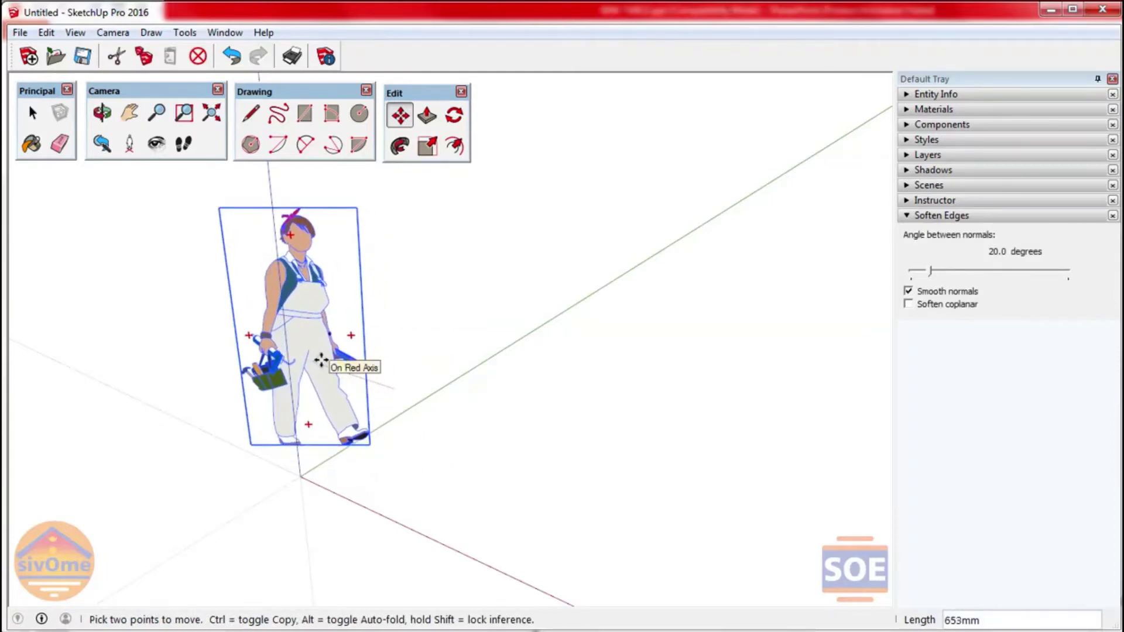
type("100")
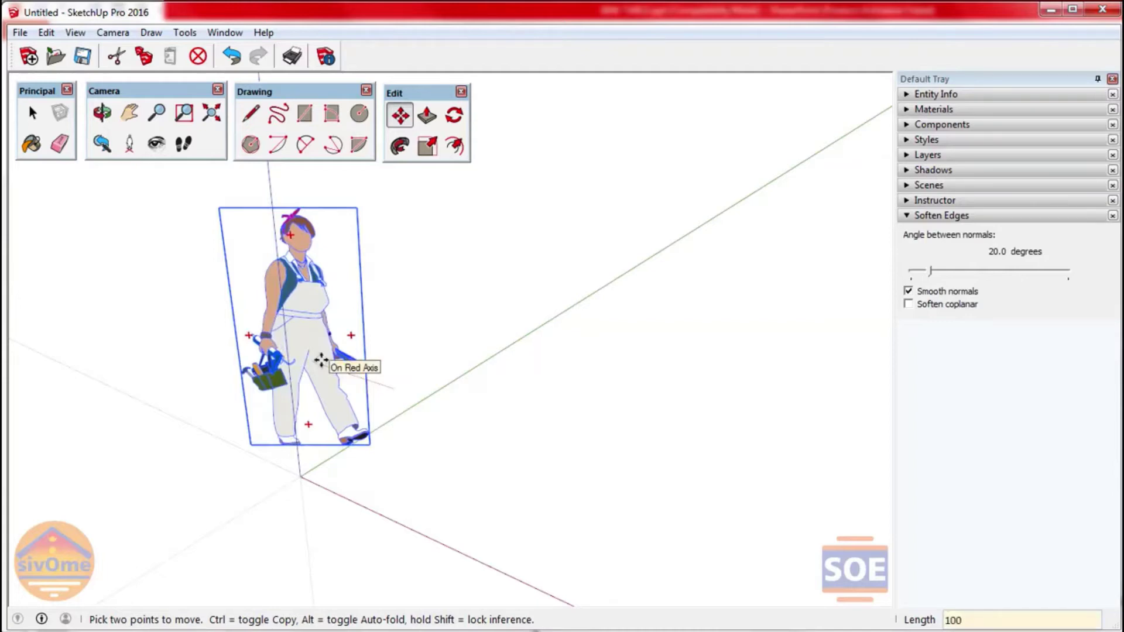
type("0")
key("Return")
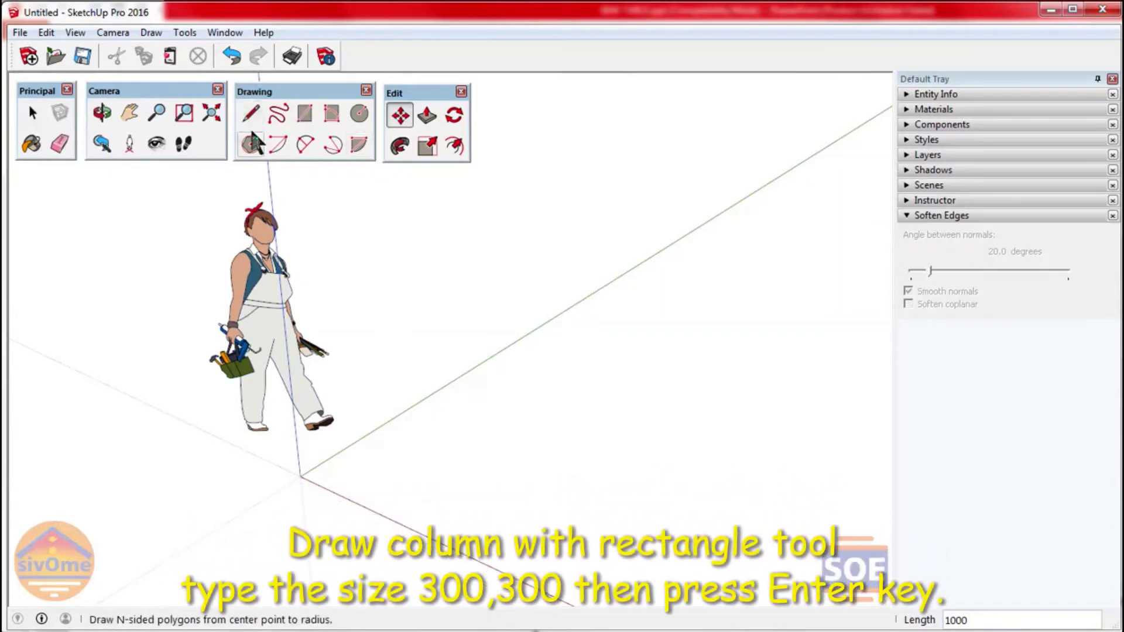
Step: Draw a 300,300 mm rectangle with its first corner at the origin
left_click(310, 114)
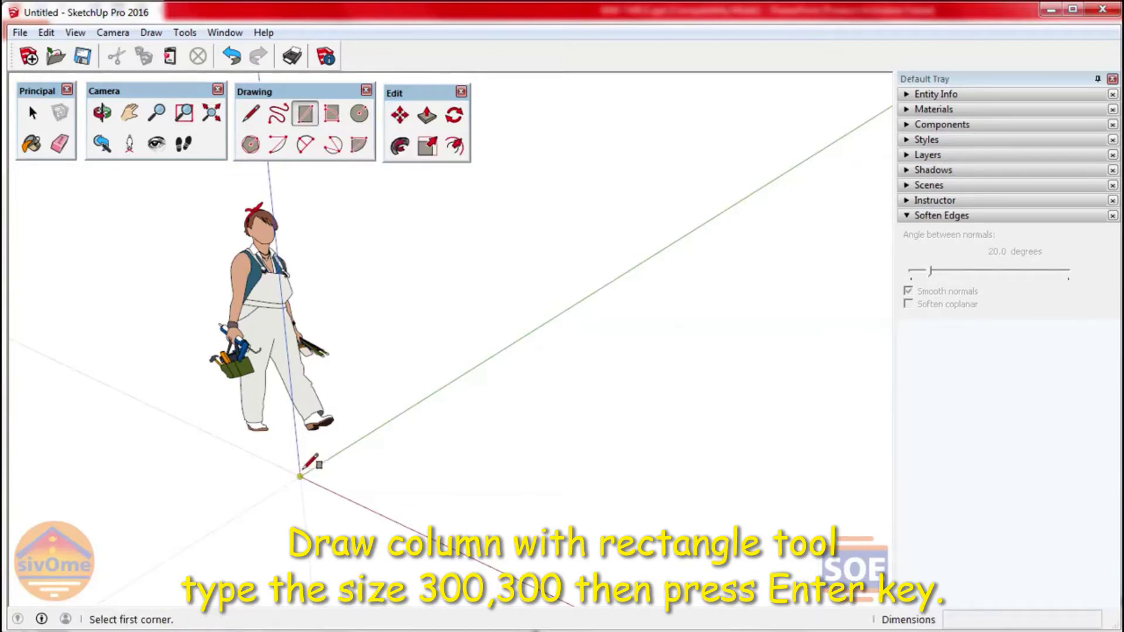
left_click(300, 475)
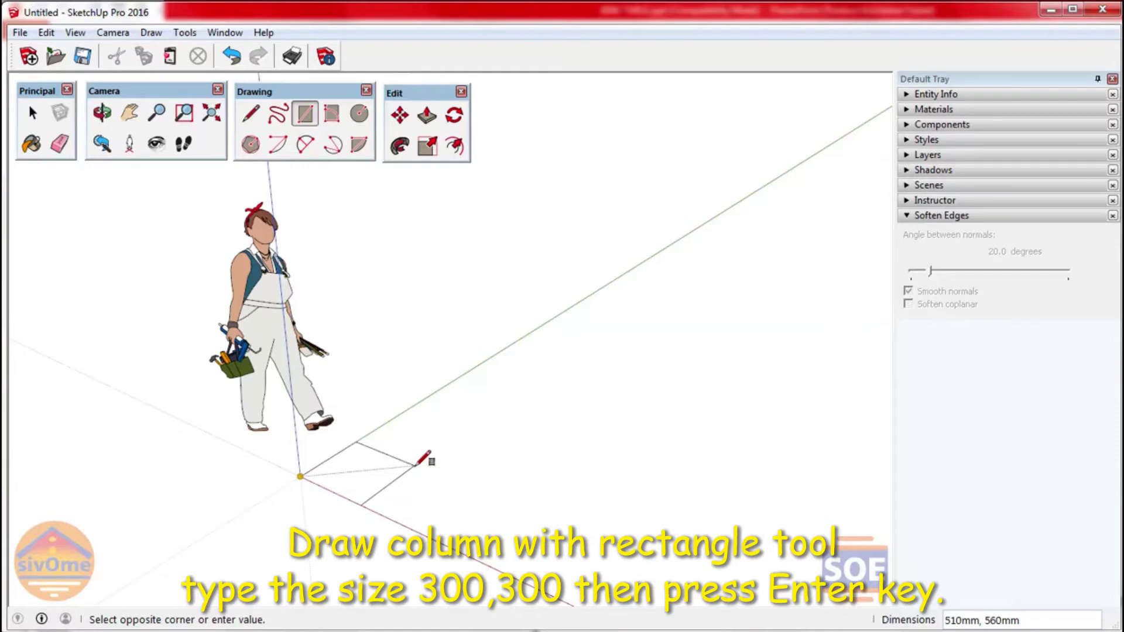
type("300")
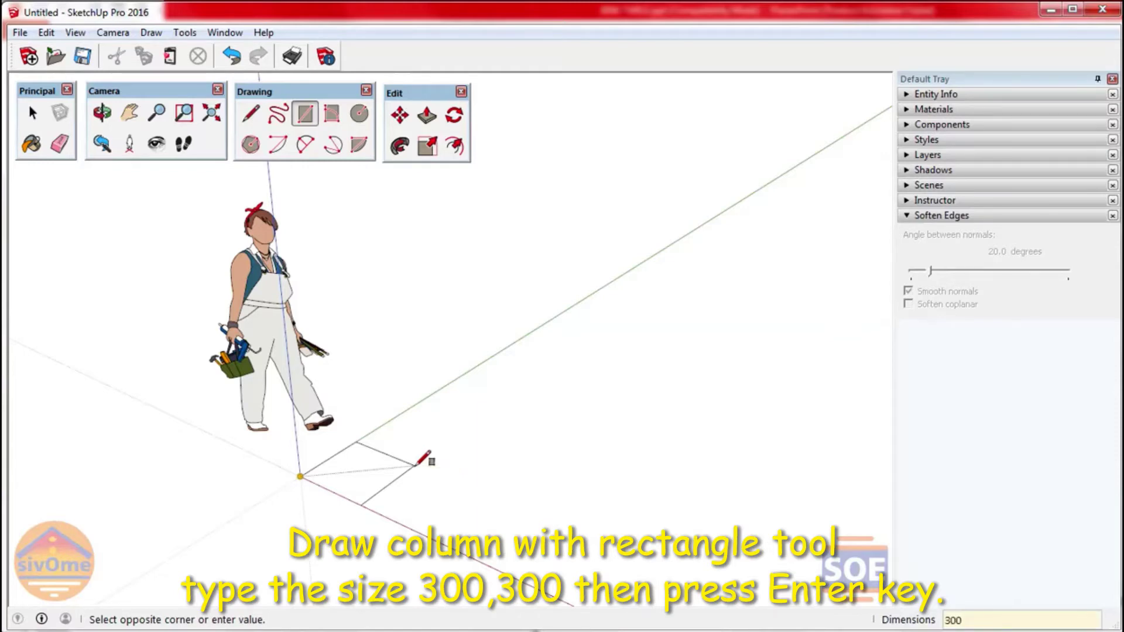
type(",300")
key("Return")
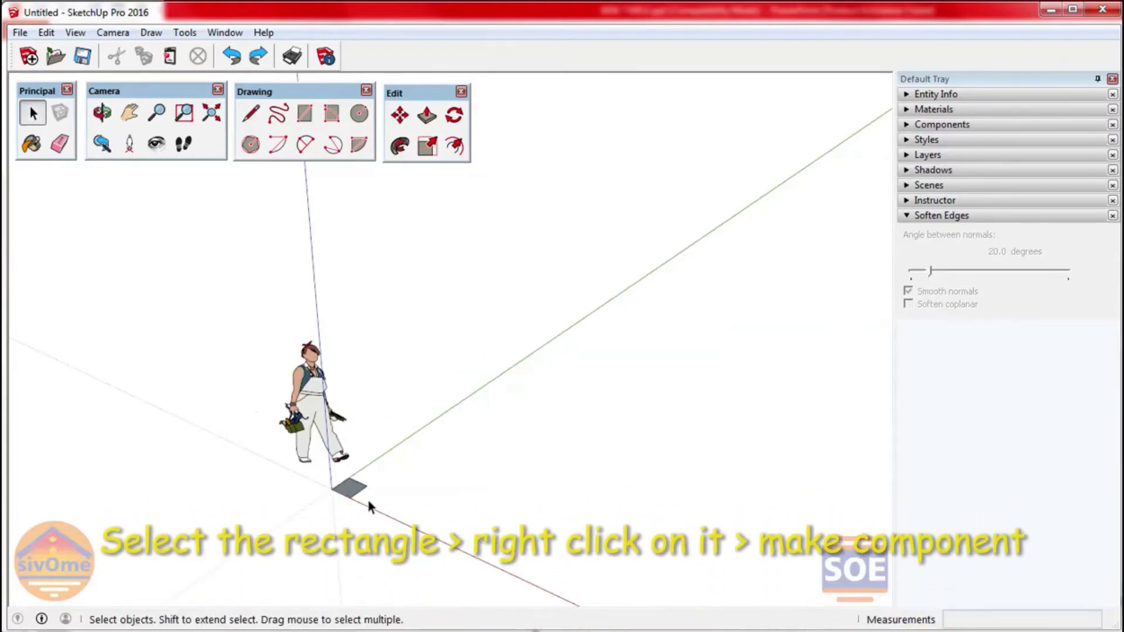
Step: Zoom in on the square and window-select its face and edges
scroll(351, 498, "up", 2)
scroll(349, 495, "up", 1)
scroll(347, 494, "up", 2)
scroll(353, 495, "up", 1)
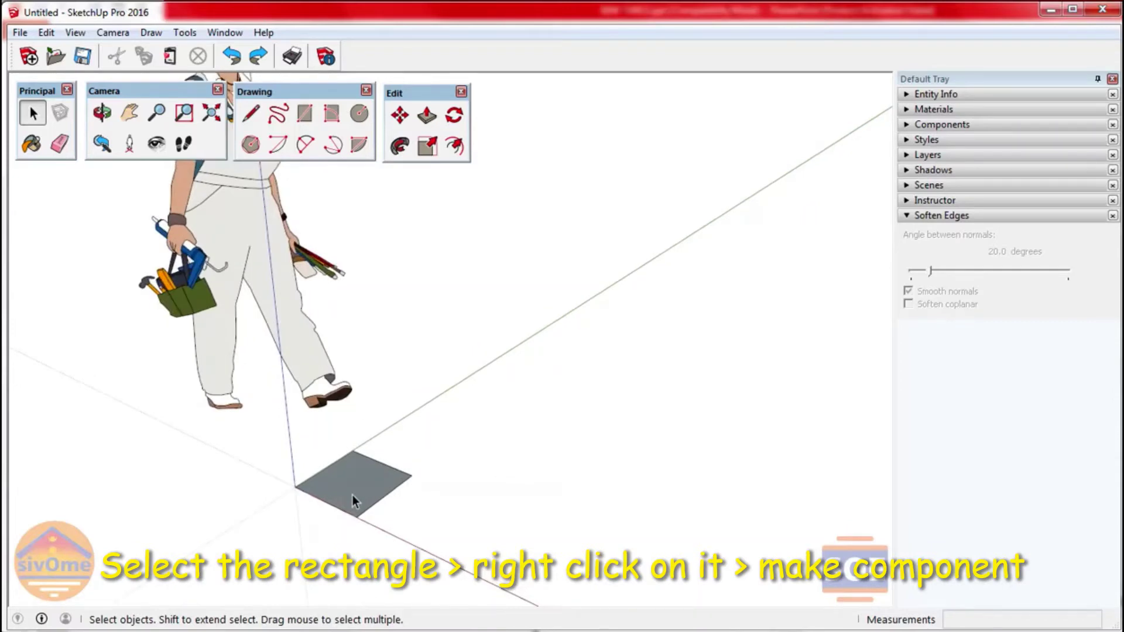
scroll(353, 495, "down", 1)
scroll(353, 495, "down", 1)
scroll(352, 496, "down", 1)
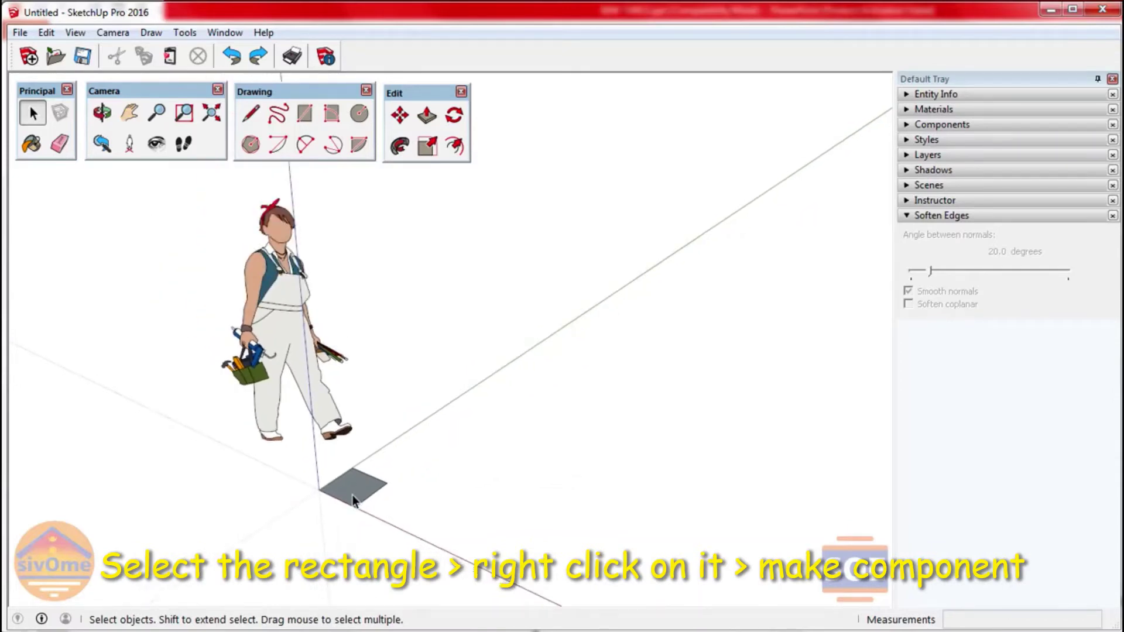
left_click(352, 495)
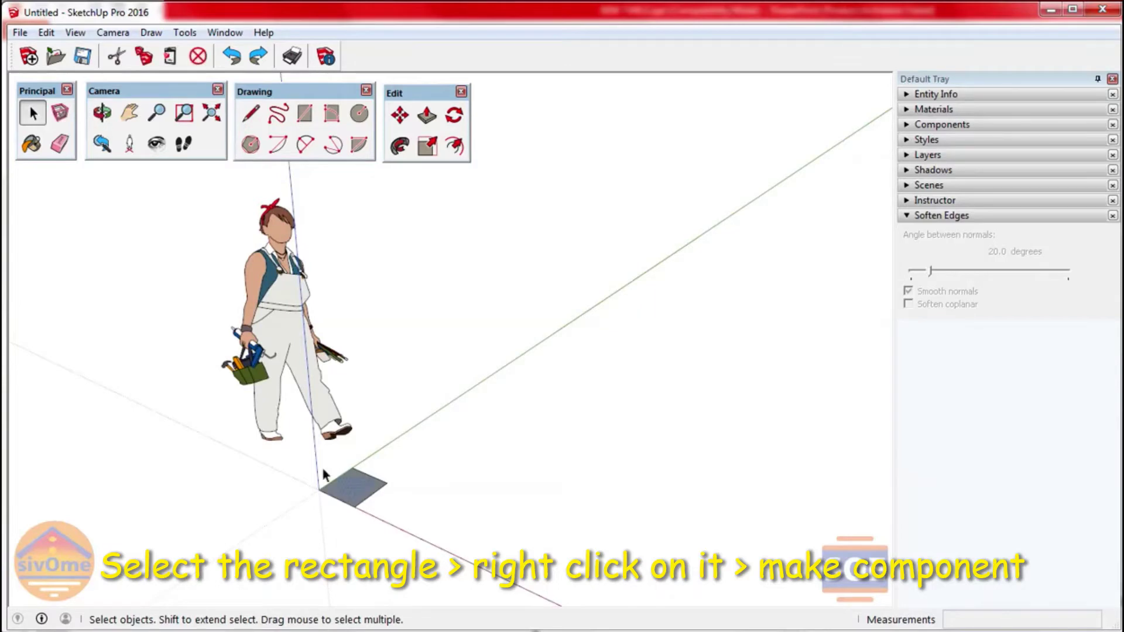
left_click_drag(202, 421, 491, 534)
left_click_drag(207, 411, 489, 556)
Step: Make the square a component named 'piller 300x300mm'
right_click(353, 488)
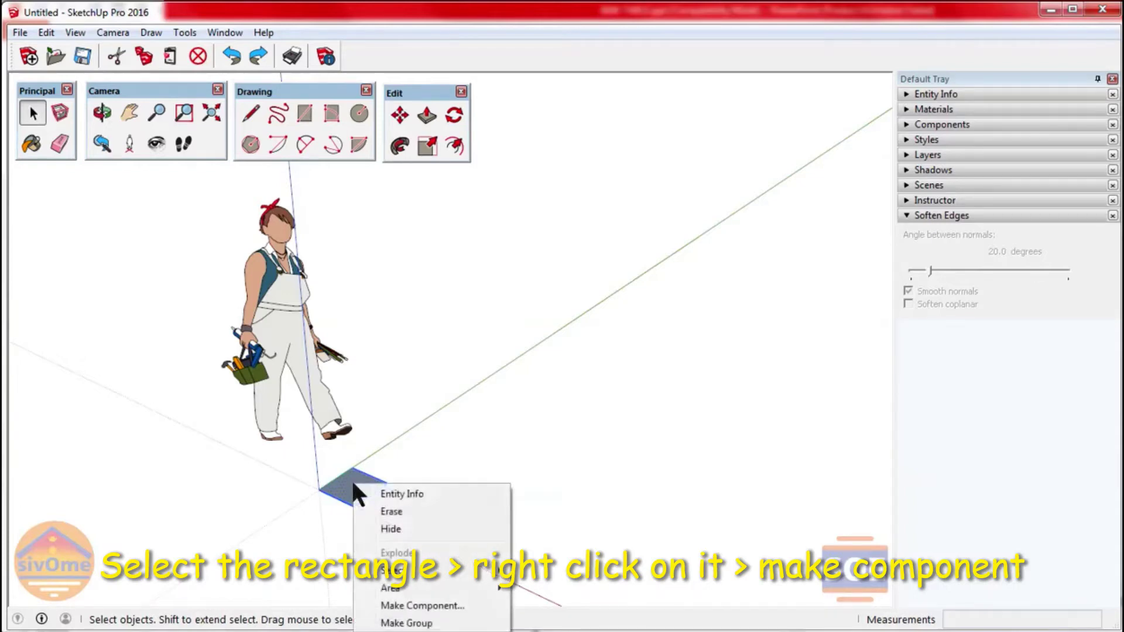
left_click(434, 609)
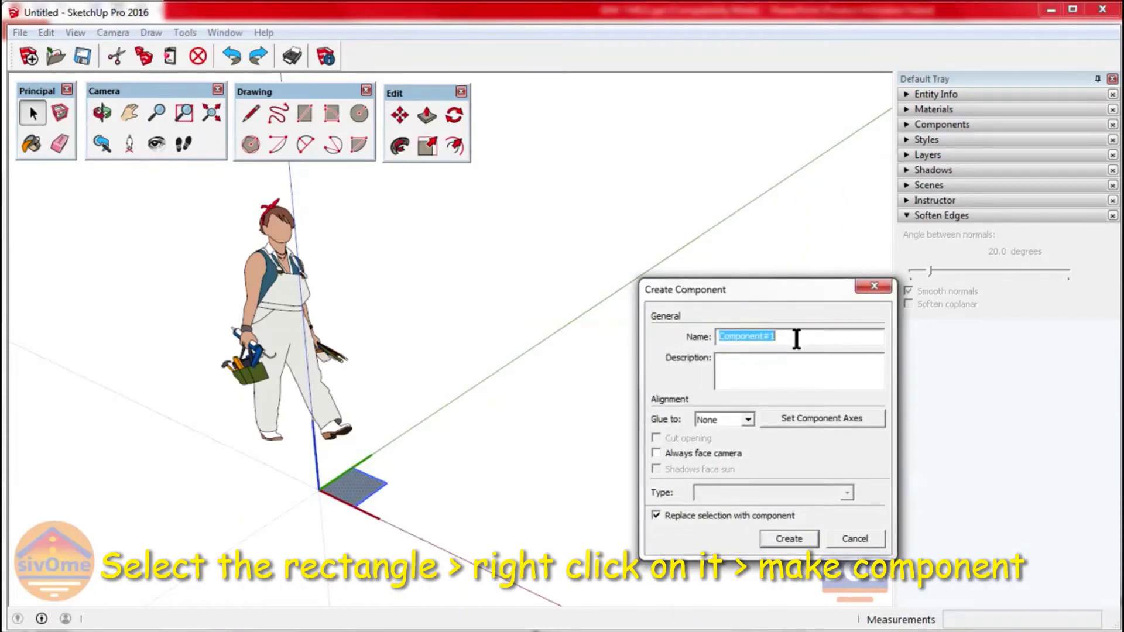
type("pi")
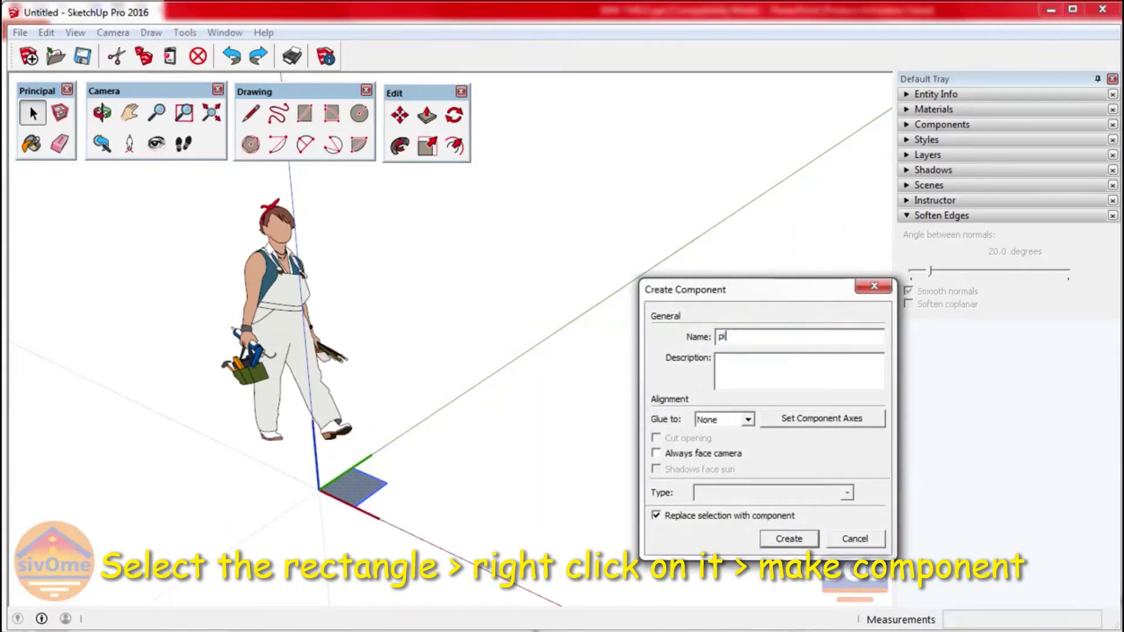
type("ller")
type(" 3")
type("00x300")
type("mm")
left_click(784, 539)
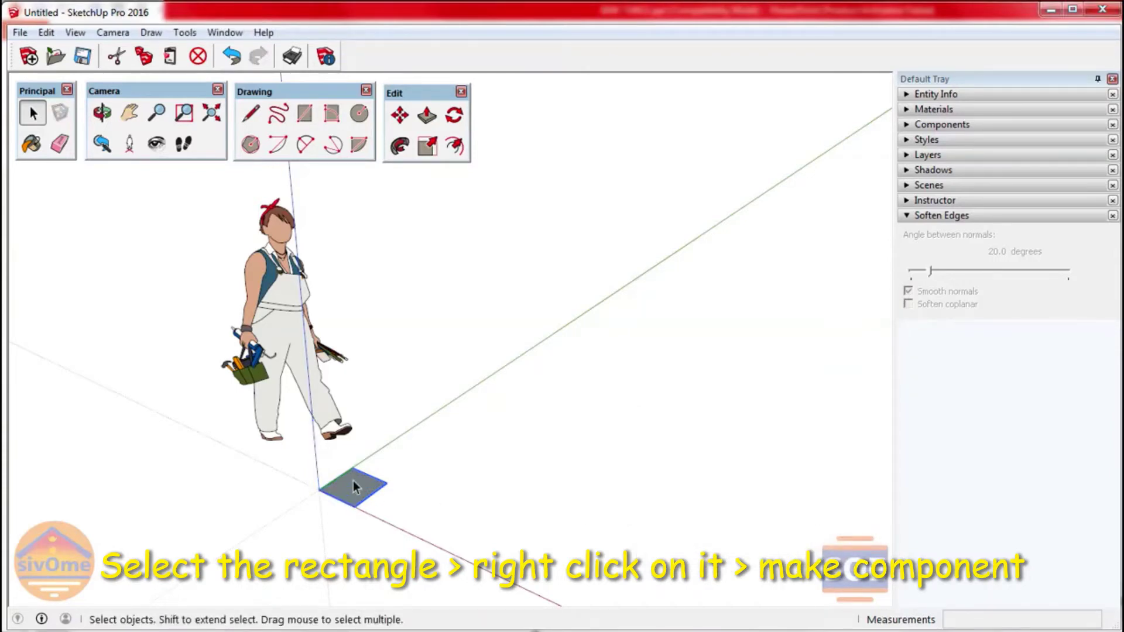
Step: Copy the pillar component 3500 mm along the green axis
scroll(351, 483, "down", 2)
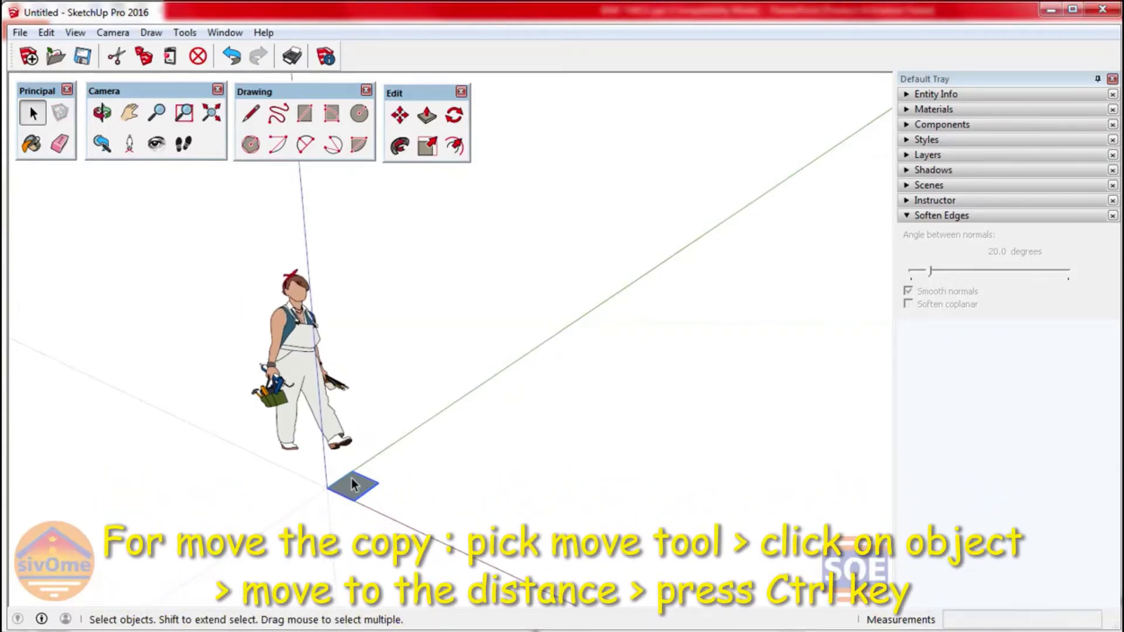
scroll(349, 479, "up", 1)
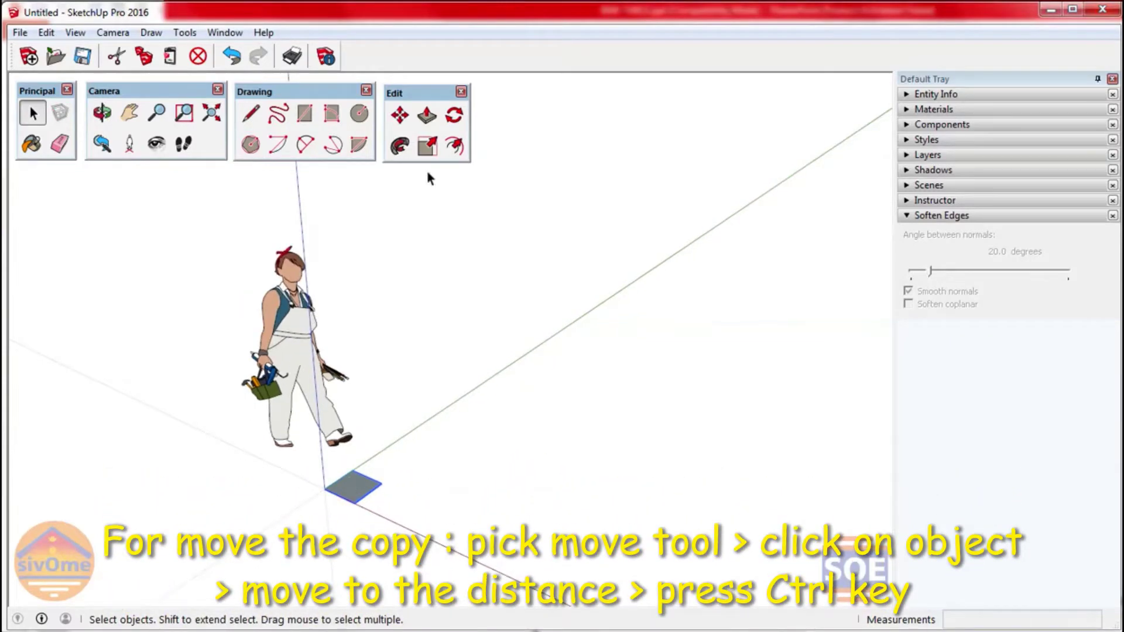
left_click(403, 122)
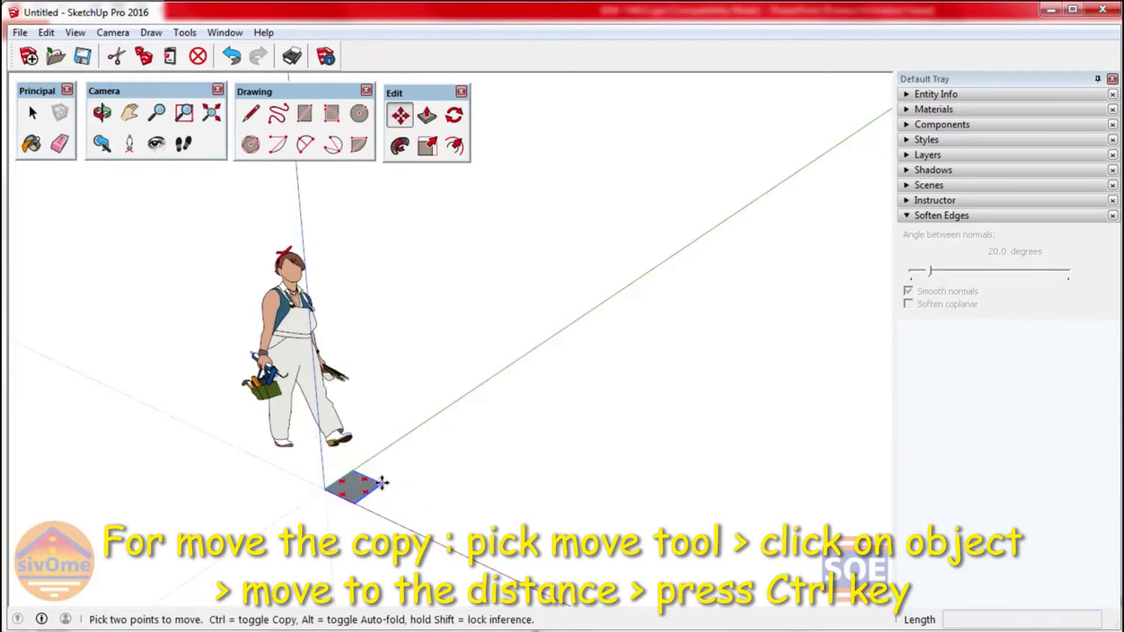
left_click(381, 483)
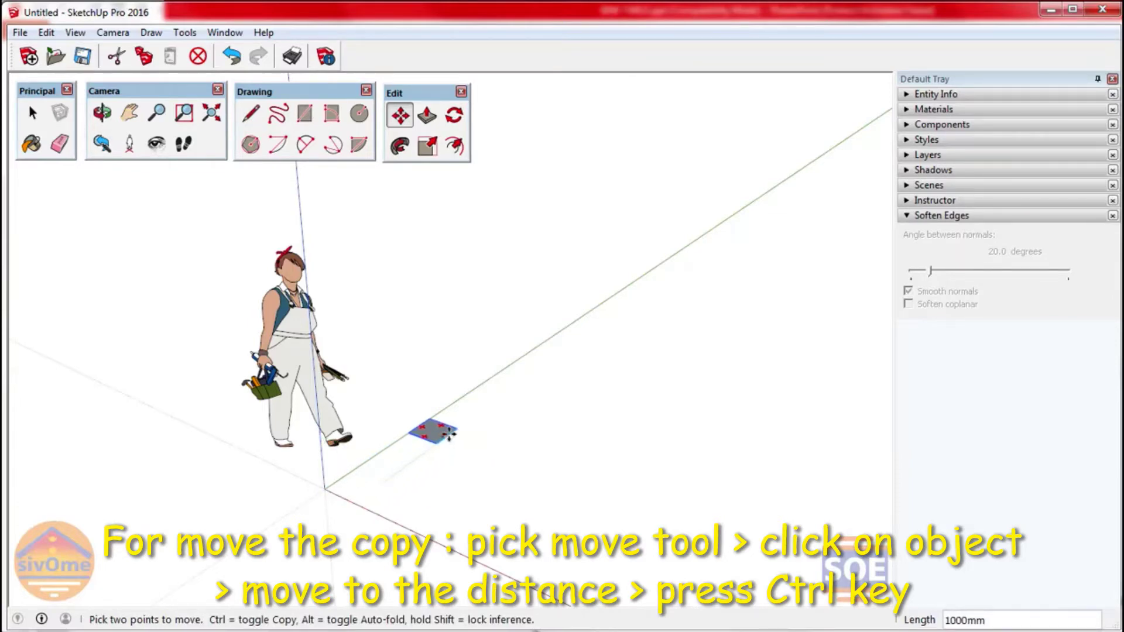
key("ctrl")
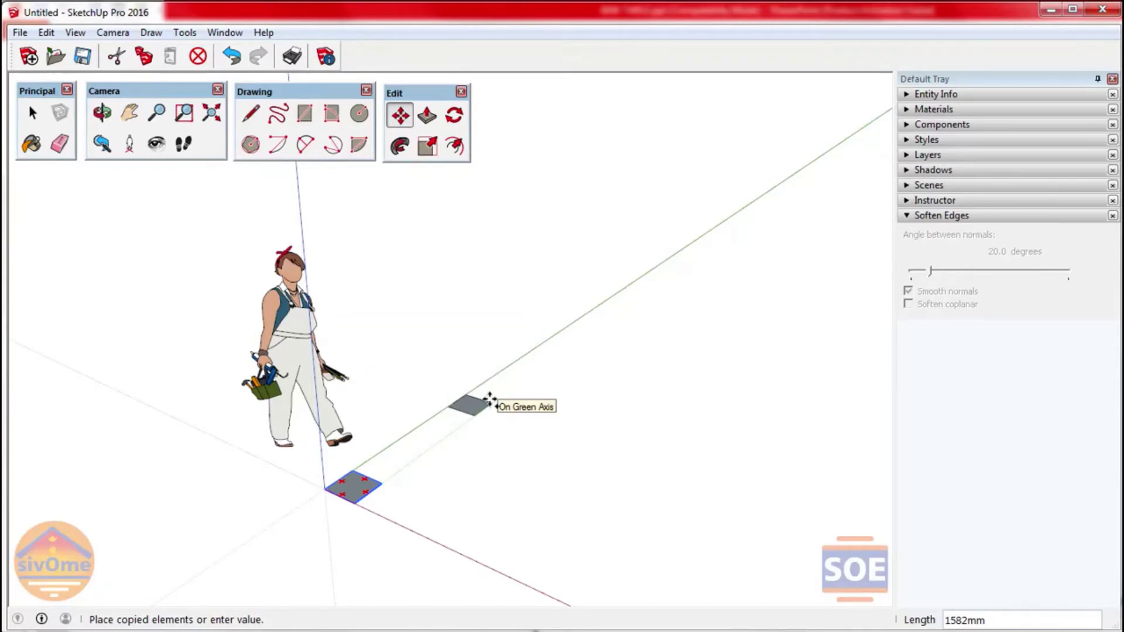
type("34")
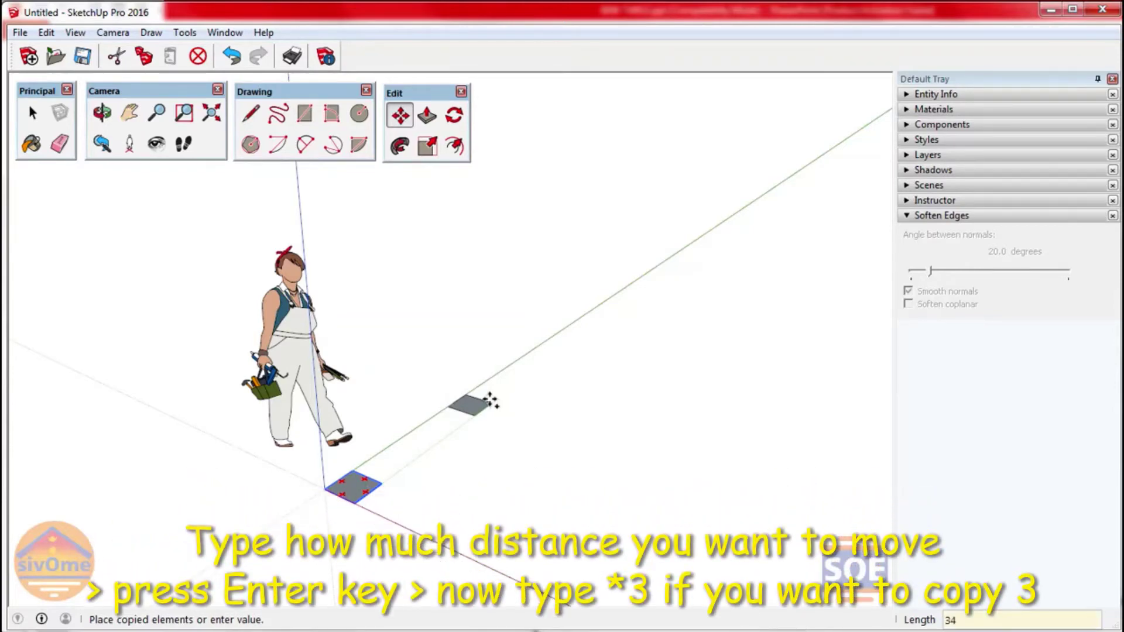
key("BackSpace")
type("500")
key("Return")
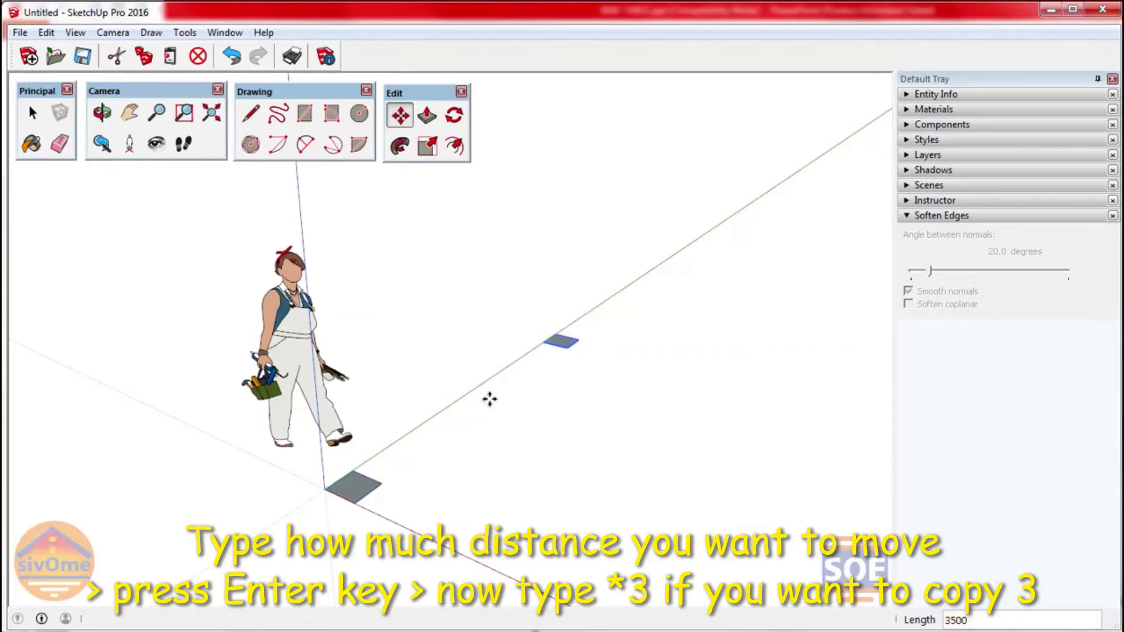
Step: Repeat the copy with *3 to get evenly spaced pillars
type("*")
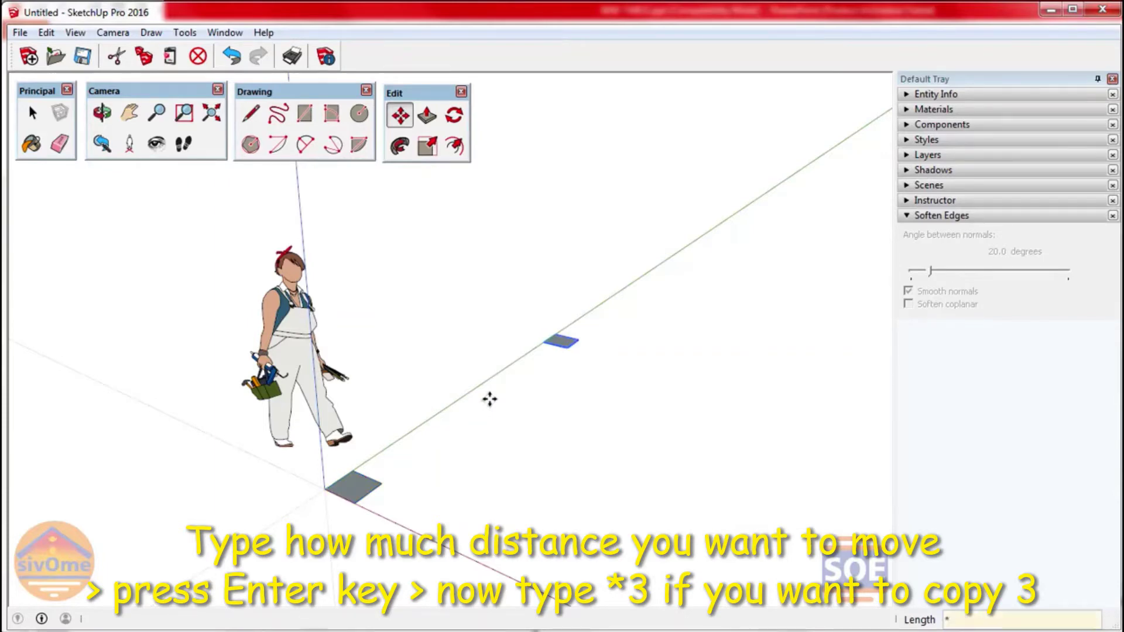
type("3")
key("Return")
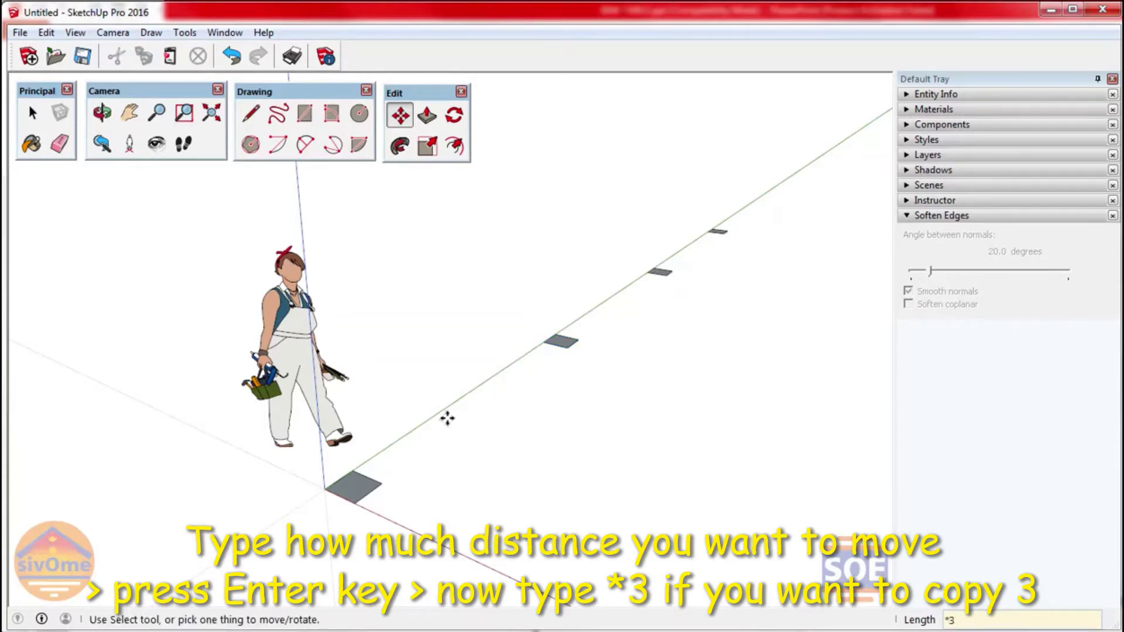
scroll(446, 416, "down", 3)
scroll(377, 467, "down", 2)
Step: Select the row of four pillars and copy it 3500 mm along the red axis
key("space")
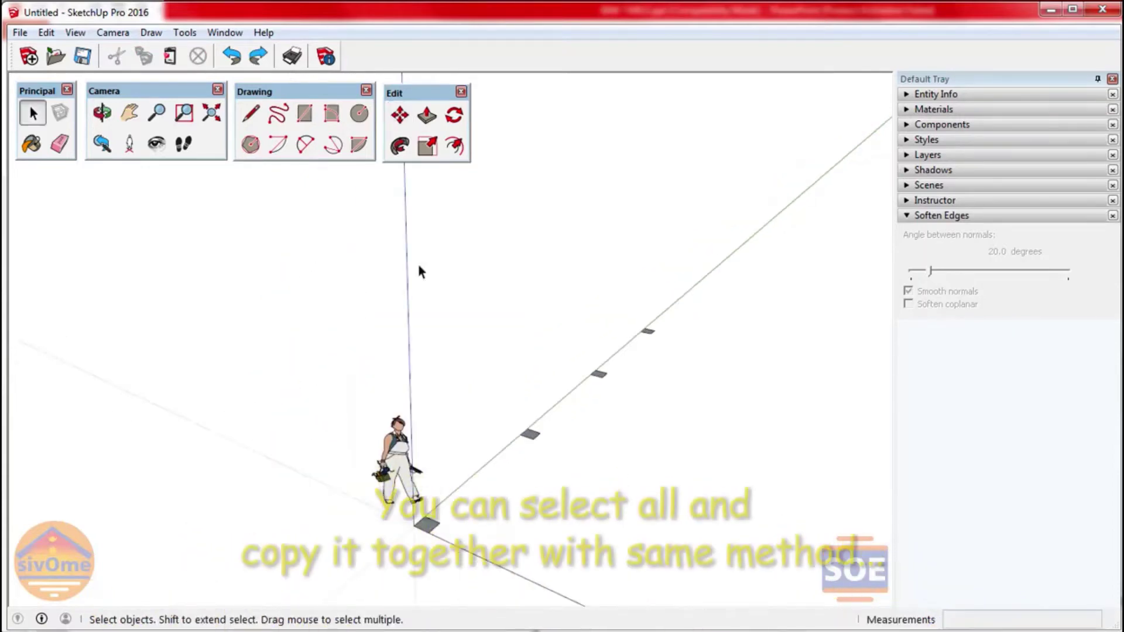
left_click_drag(396, 239, 723, 622)
key("m")
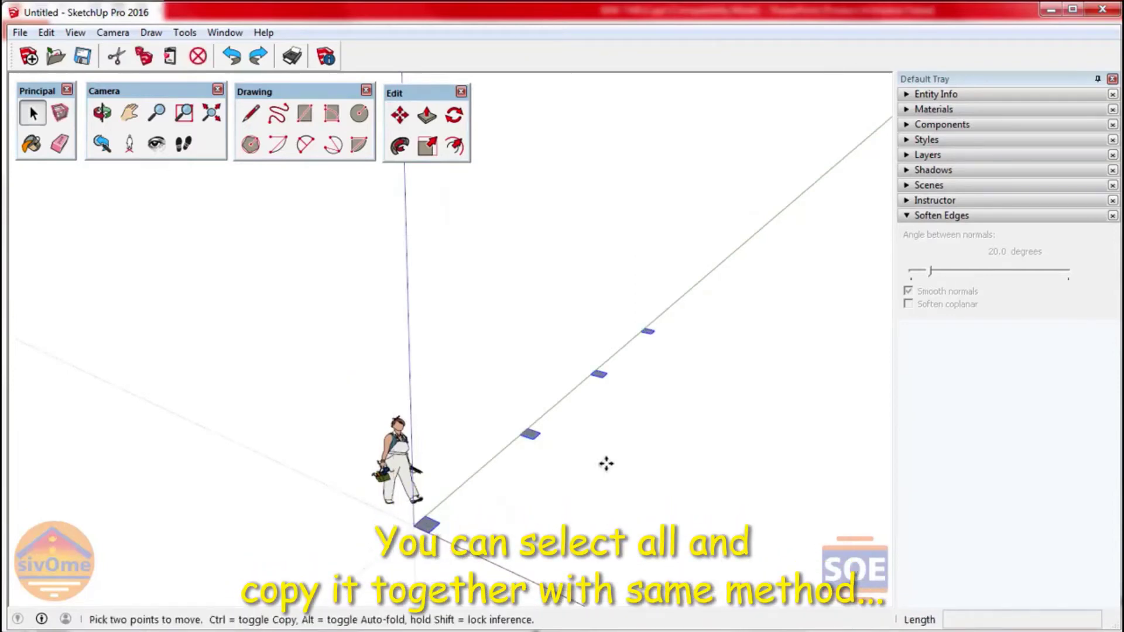
key("ctrl")
left_click(578, 428)
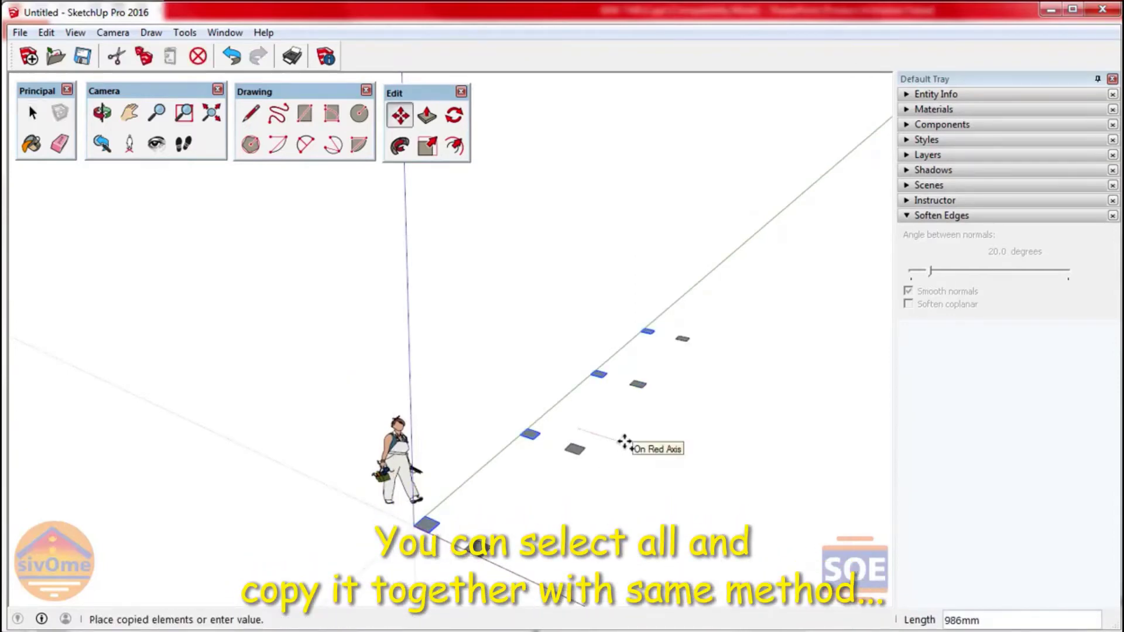
type("3500")
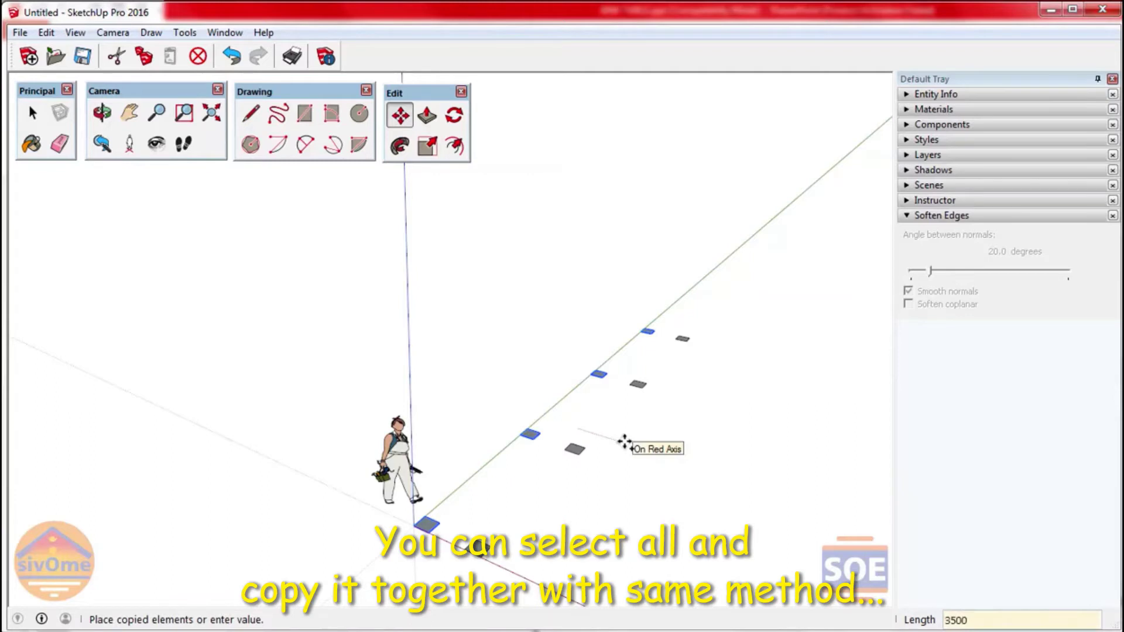
key("Return")
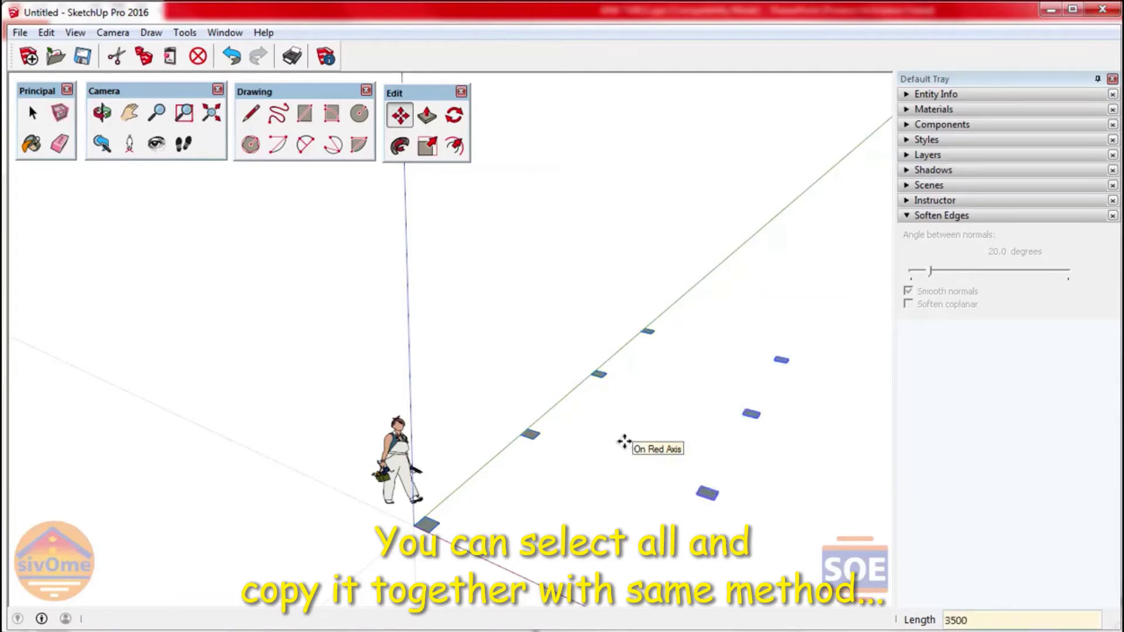
Step: Repeat the row copy with *3 to complete the 4×4 pillar grid
type("*3")
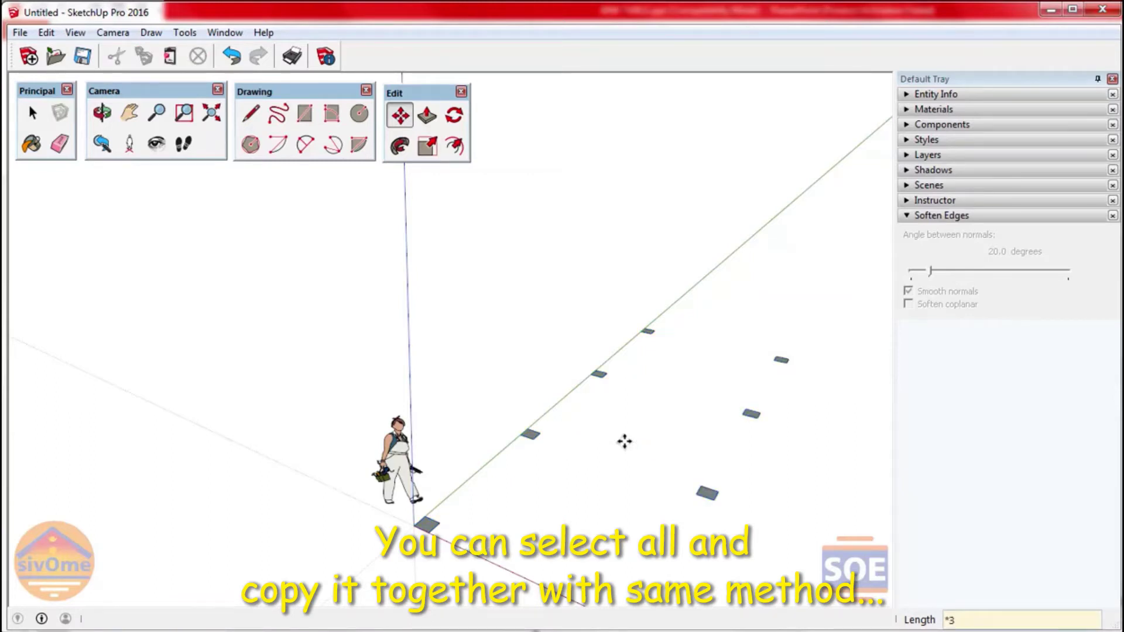
key("Return")
scroll(454, 439, "down", 2)
scroll(459, 439, "down", 2)
scroll(484, 441, "down", 2)
scroll(484, 439, "down", 2)
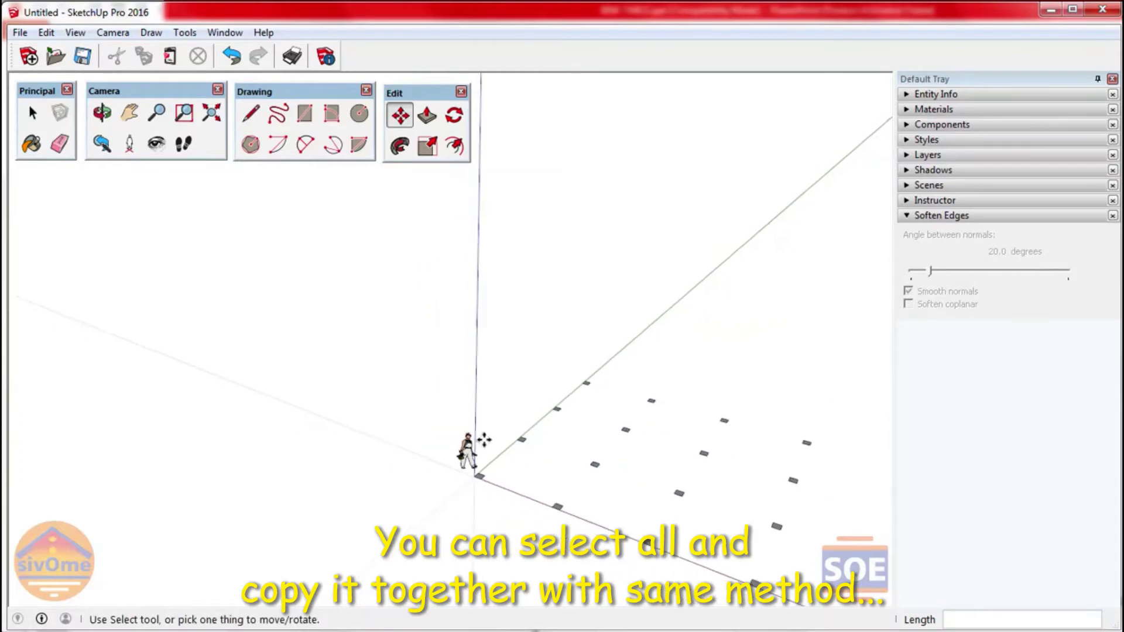
scroll(732, 562, "up", 2)
scroll(703, 538, "up", 2)
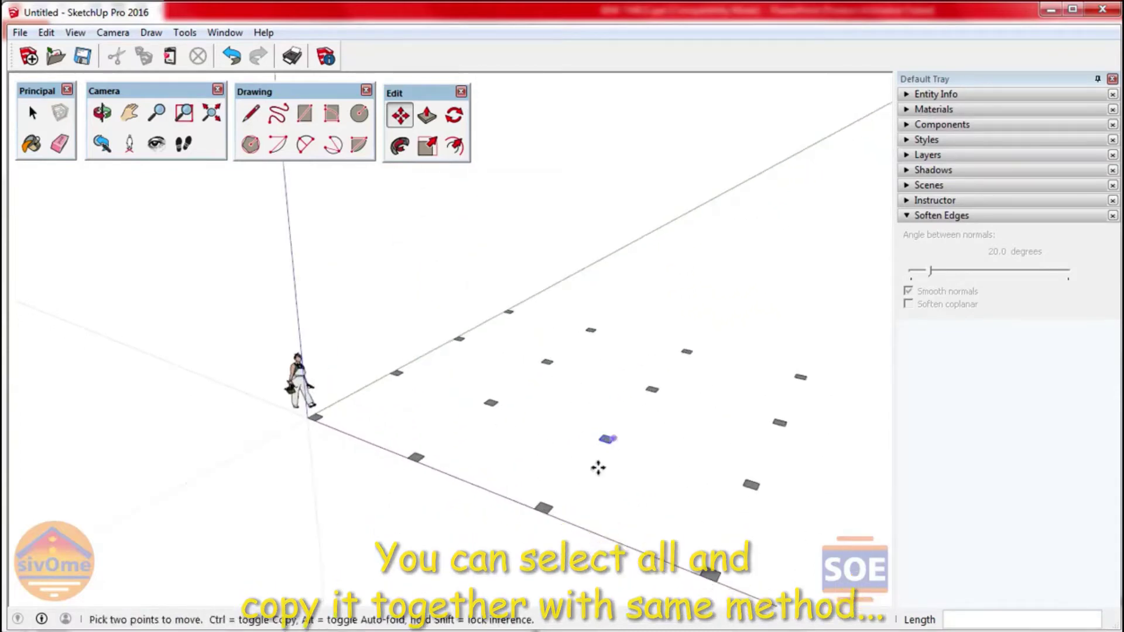
key("q")
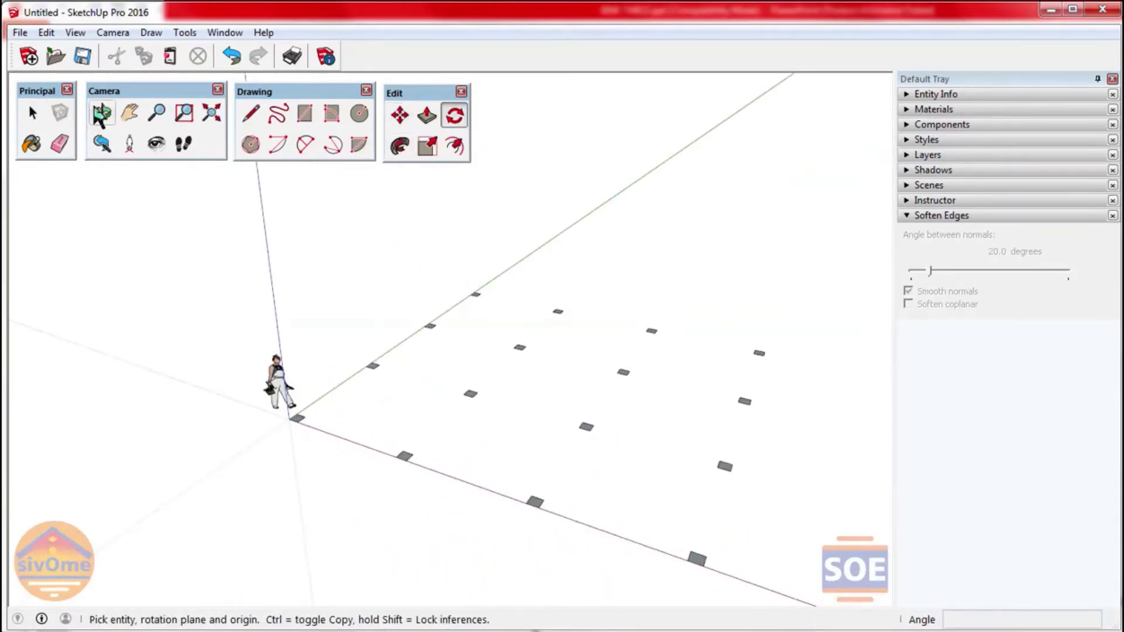
Step: Orbit, pan and zoom to frame the pillar grid
left_click(99, 114)
mouse_move(539, 381)
left_mouse_down()
mouse_move(606, 409)
mouse_move(679, 418)
mouse_move(672, 371)
mouse_move(477, 377)
mouse_move(630, 349)
mouse_move(404, 372)
mouse_move(564, 334)
mouse_move(650, 351)
mouse_move(351, 398)
mouse_move(441, 396)
mouse_move(447, 357)
mouse_move(511, 346)
mouse_move(426, 254)
left_mouse_up()
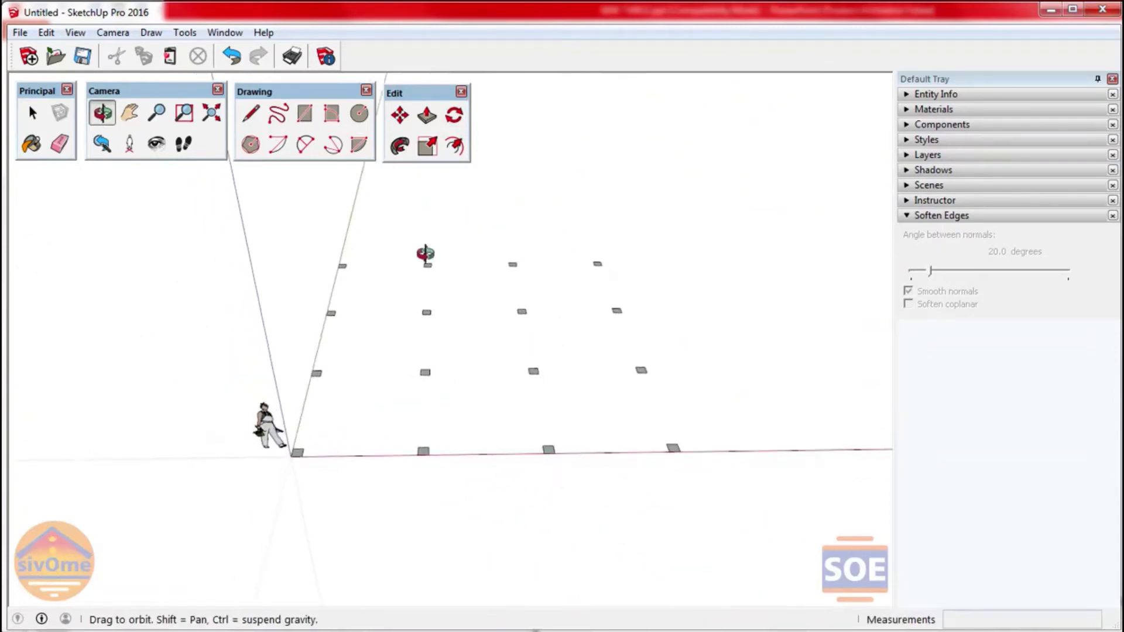
left_click(131, 111)
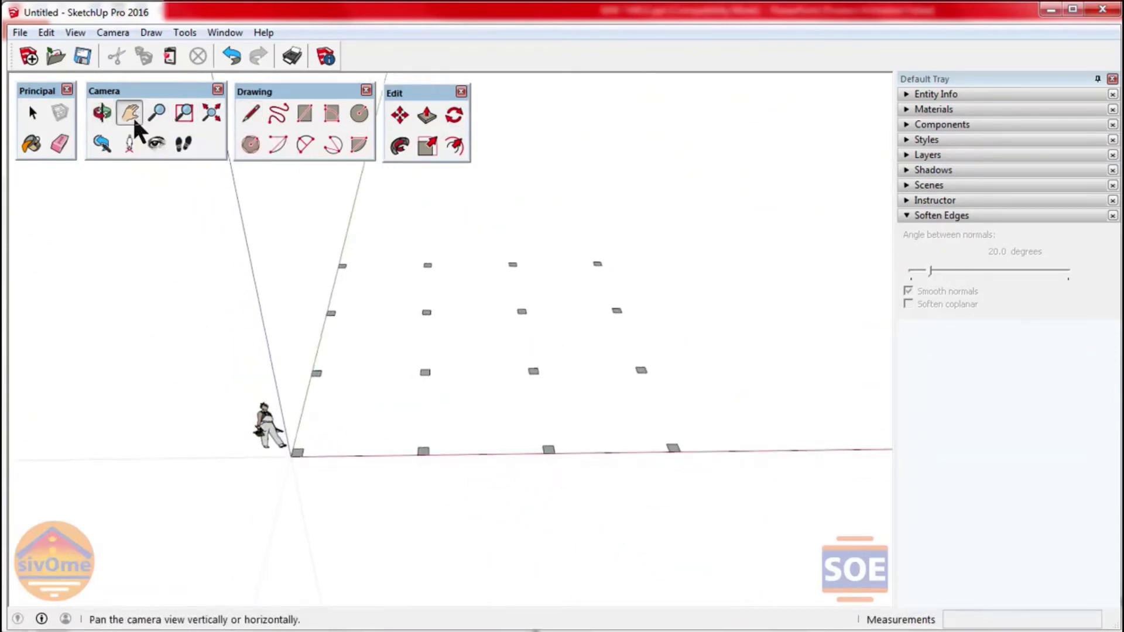
left_click_drag(381, 369, 396, 464)
left_click_drag(328, 509, 406, 409)
left_click(157, 113)
mouse_move(468, 352)
left_mouse_down()
mouse_move(466, 233)
mouse_move(467, 275)
left_mouse_up()
left_click(184, 112)
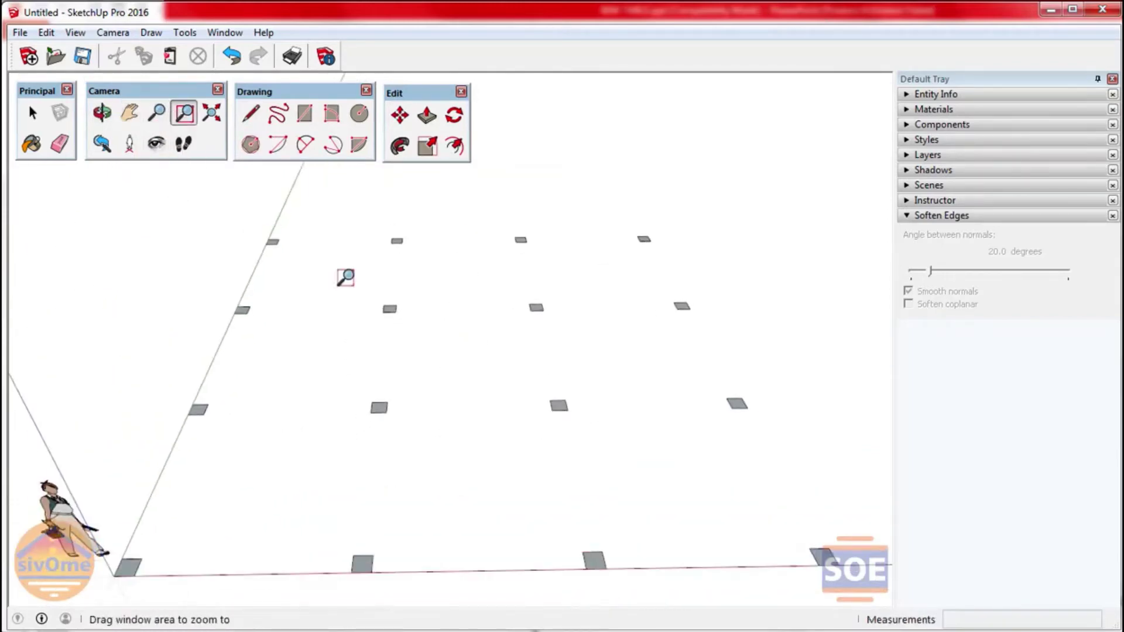
left_click_drag(226, 206, 420, 352)
Step: Zoom out to the whole model, step back through previous views, and leave Rotate
key("q")
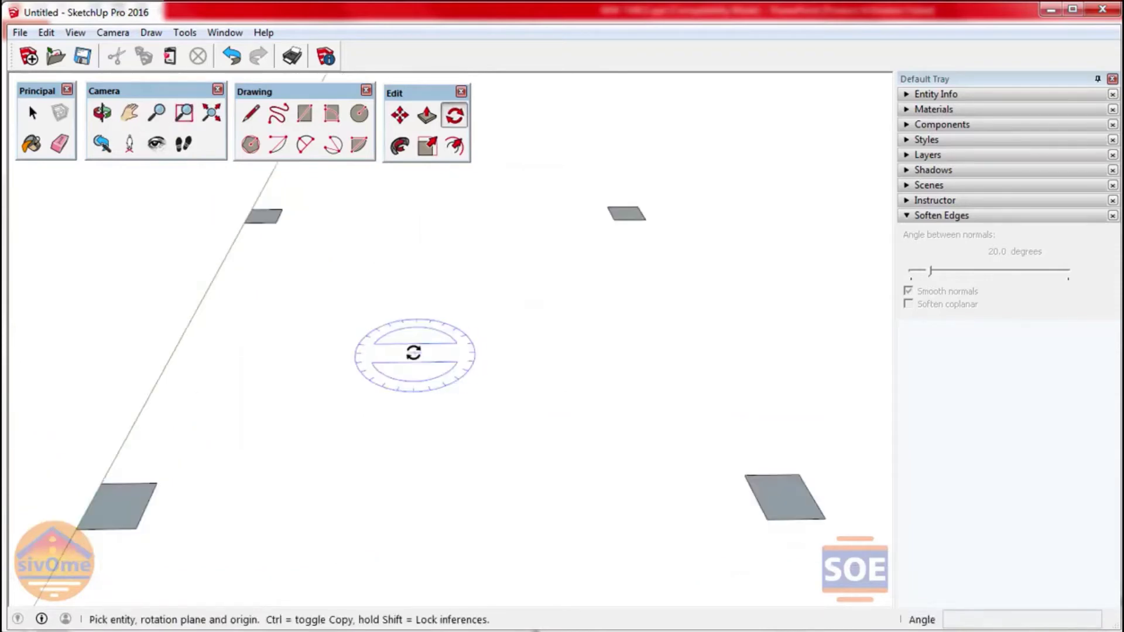
left_click(211, 113)
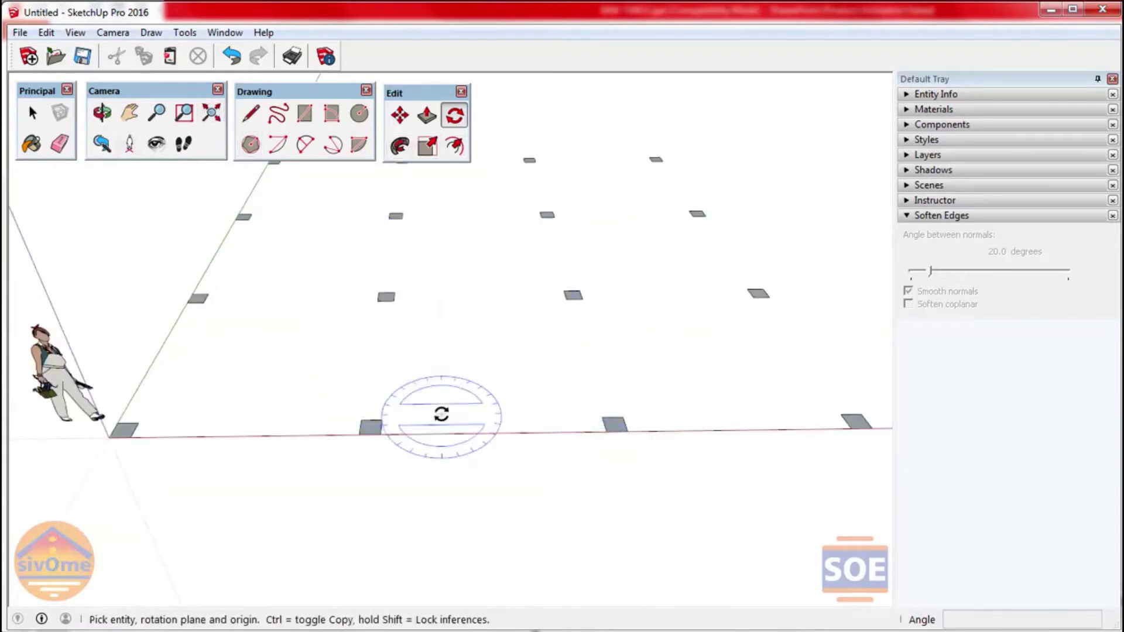
left_click(101, 143)
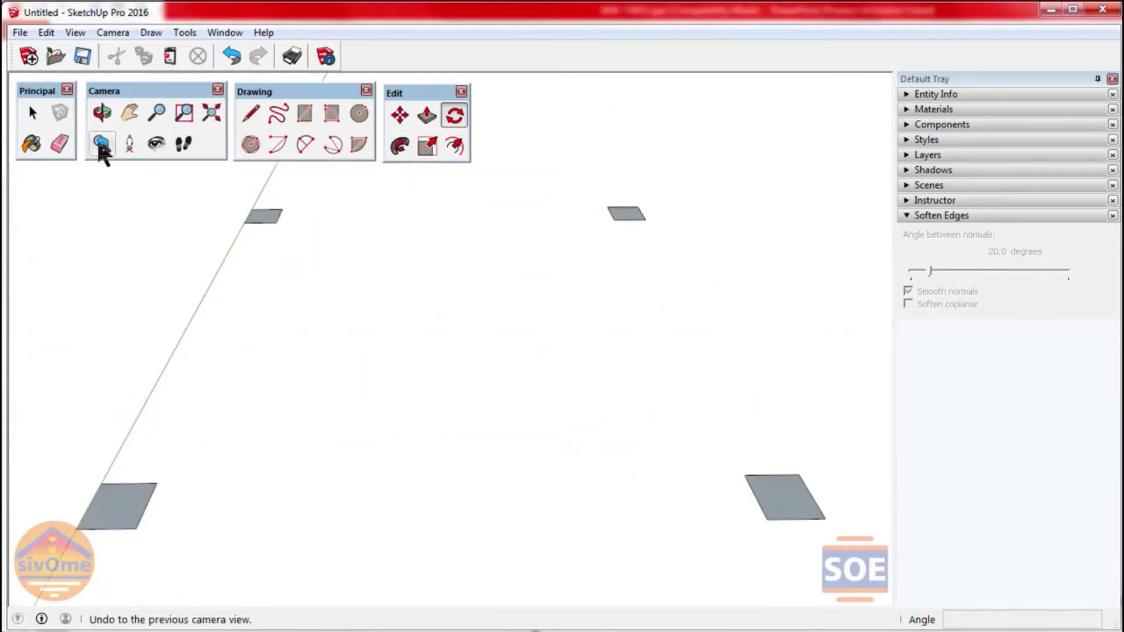
left_click(101, 144)
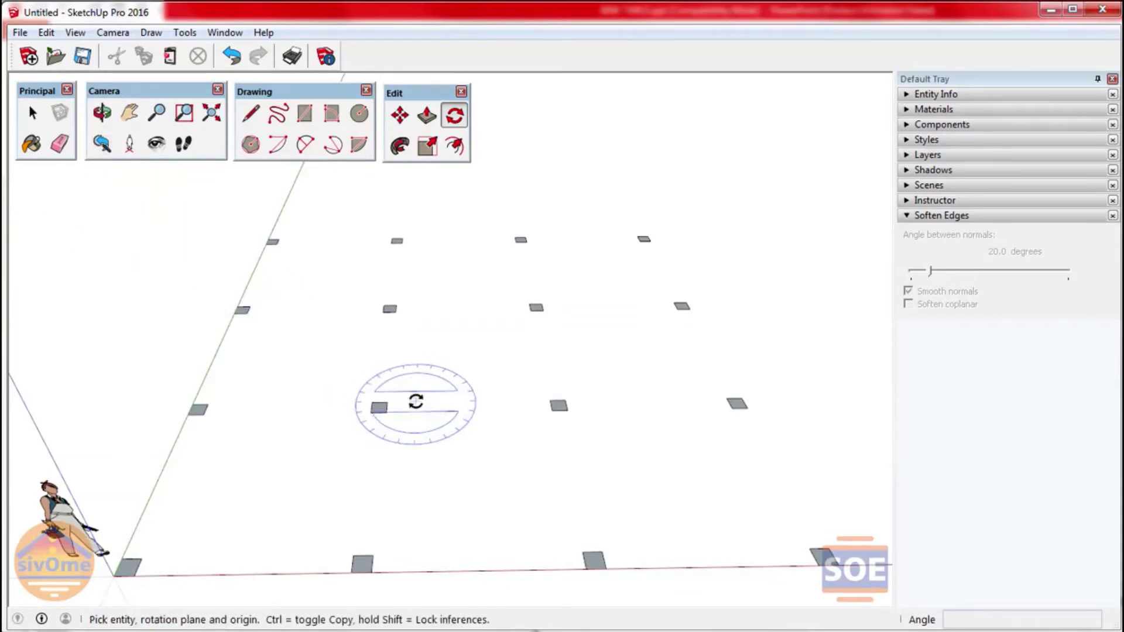
scroll(415, 401, "down", 1)
scroll(415, 402, "up", 1)
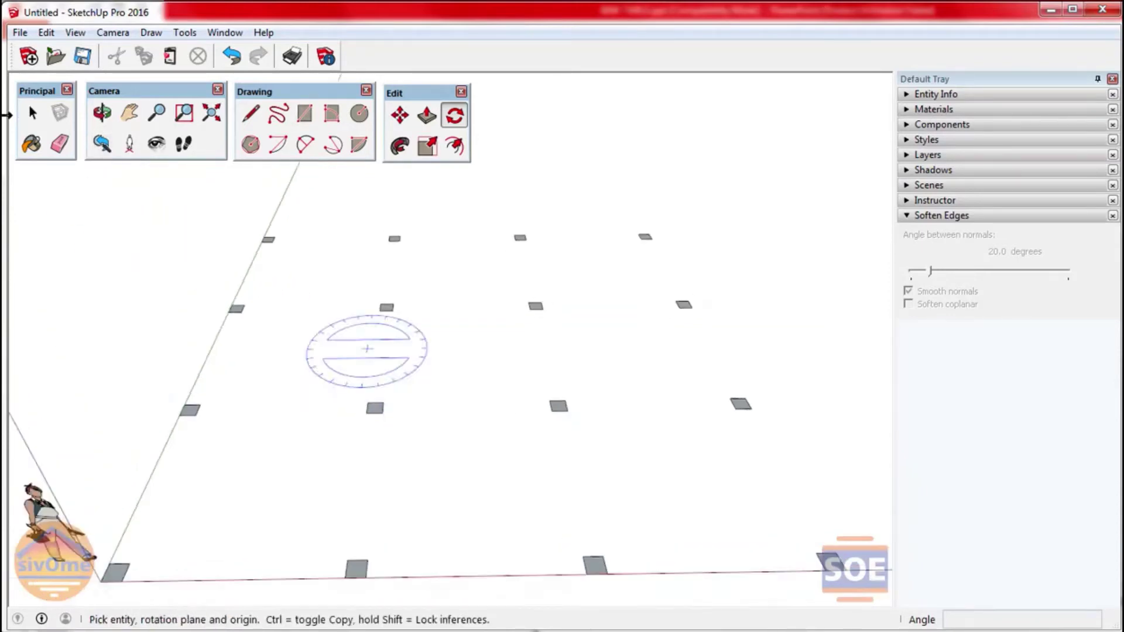
left_click(32, 114)
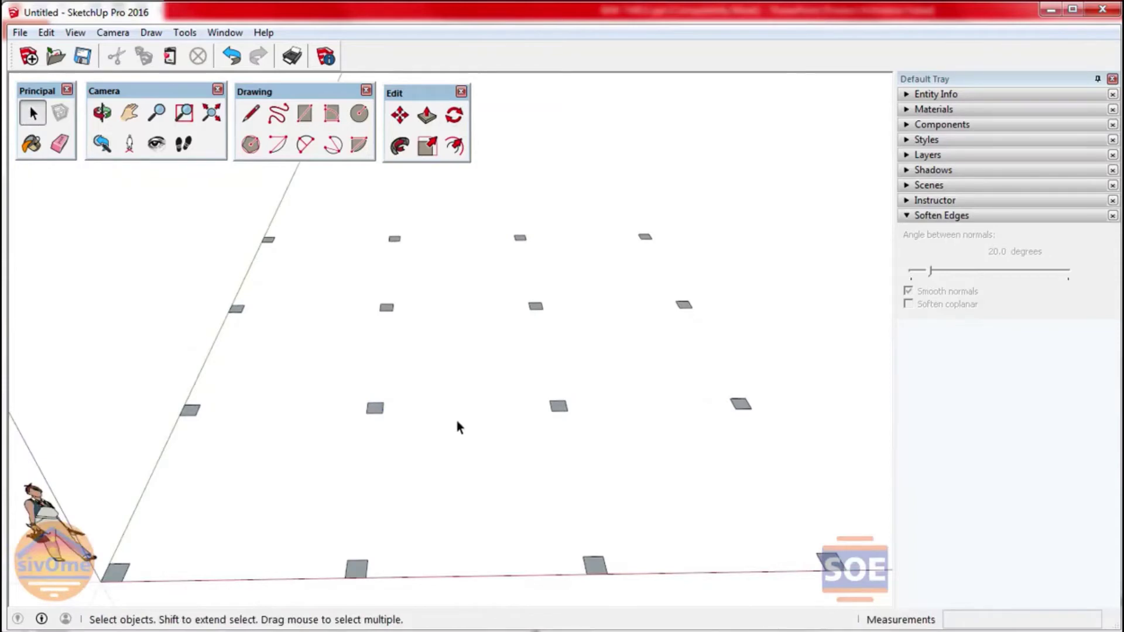
Step: Orbit around the footing grid and select the corner footing
middle_click_drag(401, 436, 560, 429)
key("o")
left_click_drag(598, 431, 507, 418)
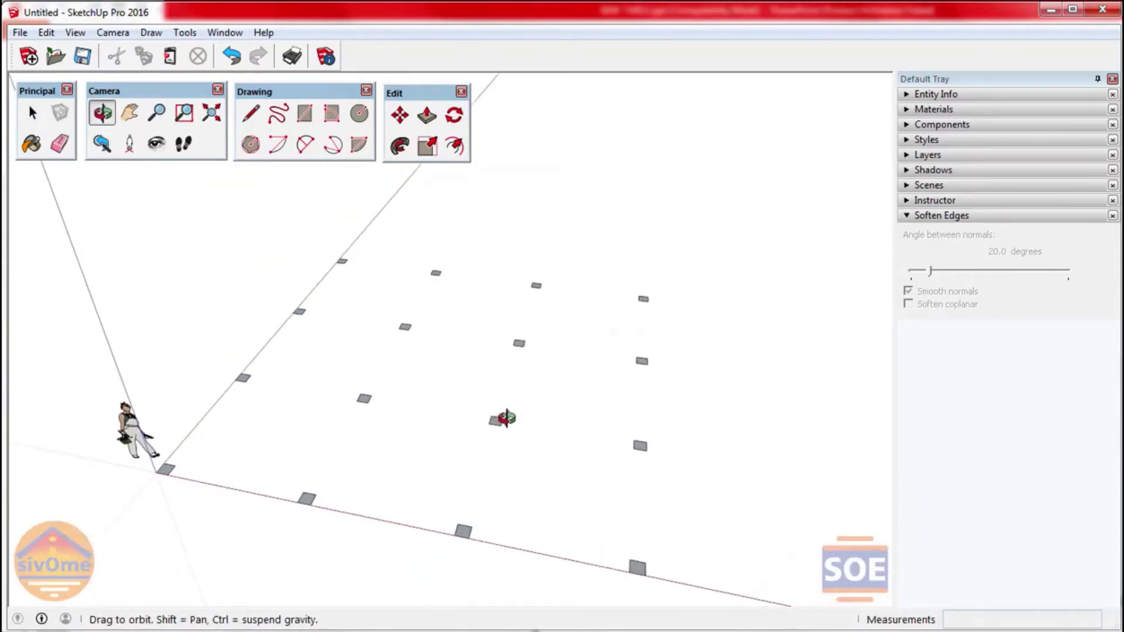
key("space")
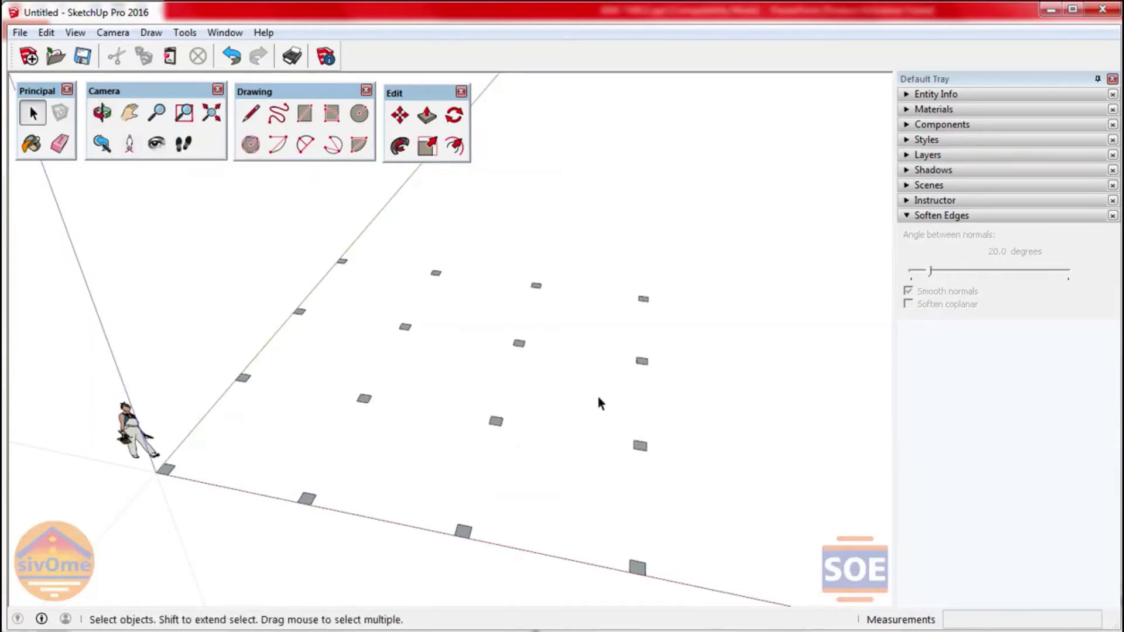
key("o")
key("space")
key("o")
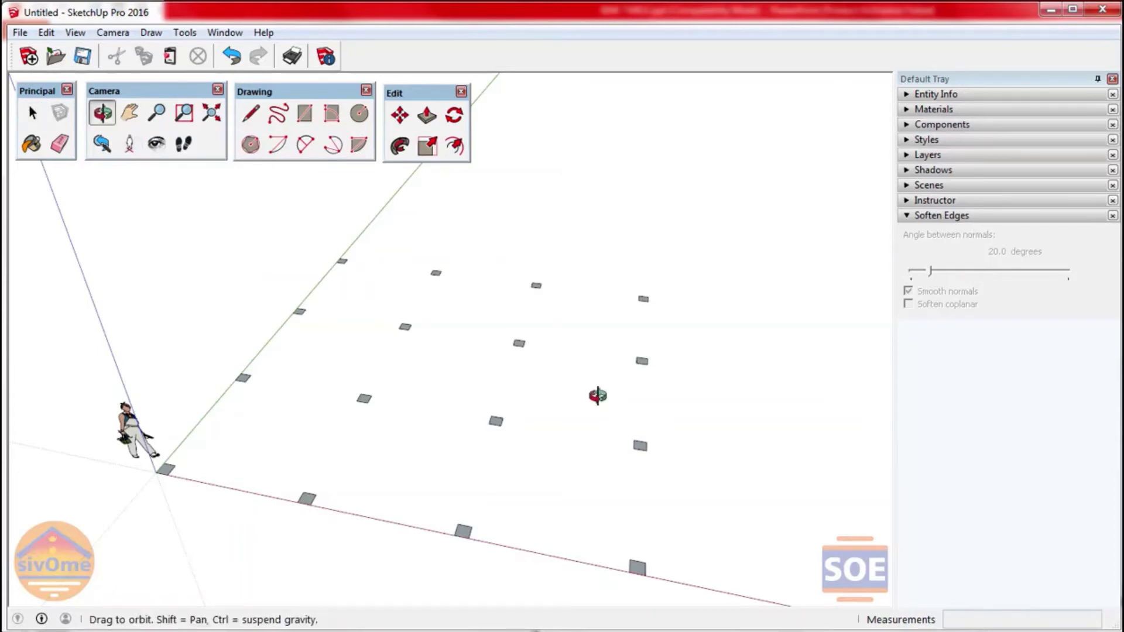
key("space")
key("o")
left_click_drag(562, 394, 466, 391)
key("space")
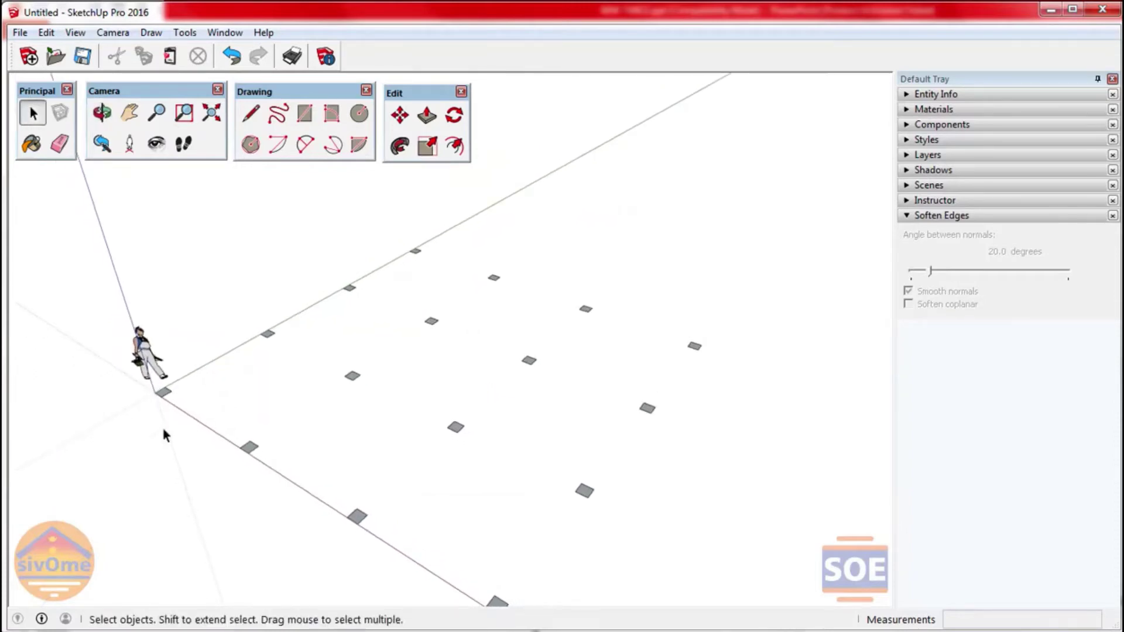
left_click(164, 395)
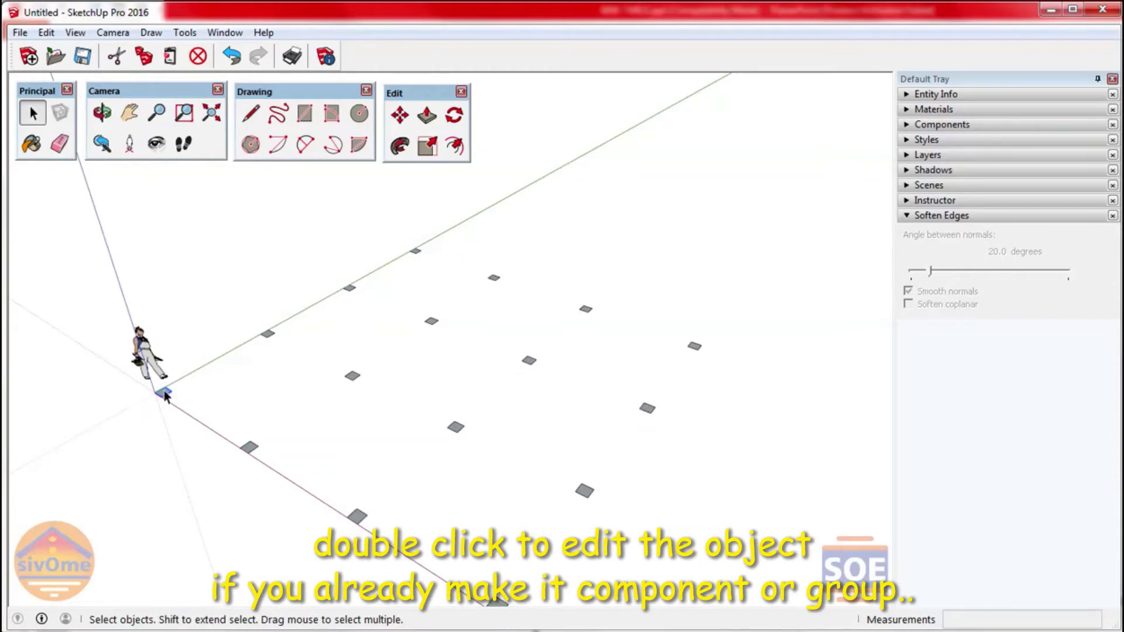
scroll(164, 395, "up", 1)
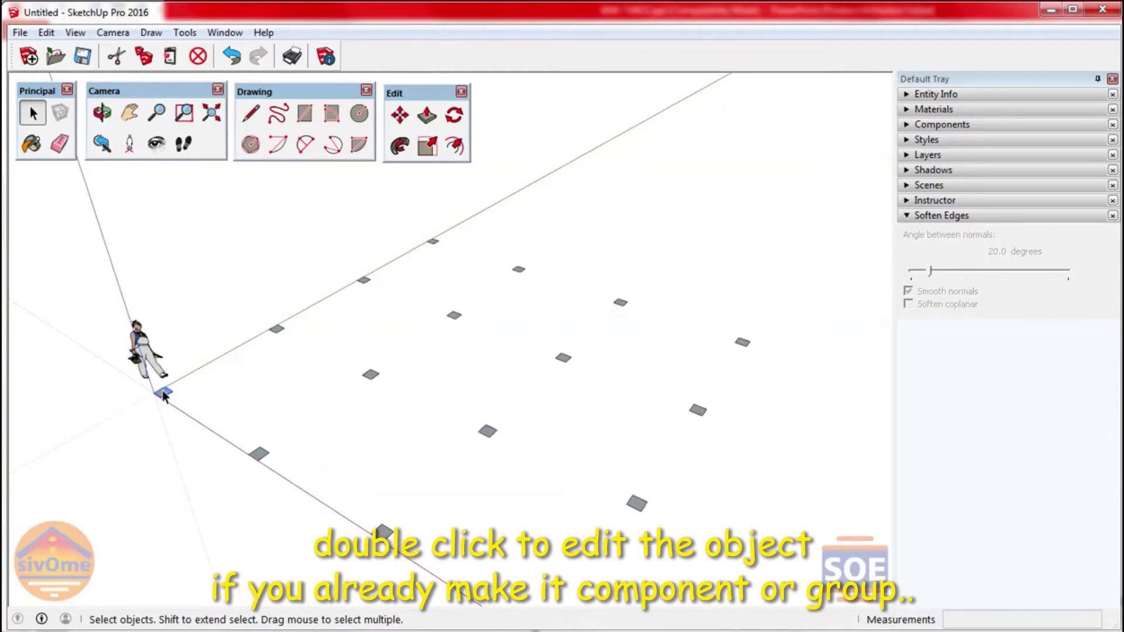
Step: Inside the corner footing component, push/pull its face up 3000 mm, then exit editing
double_click(161, 392)
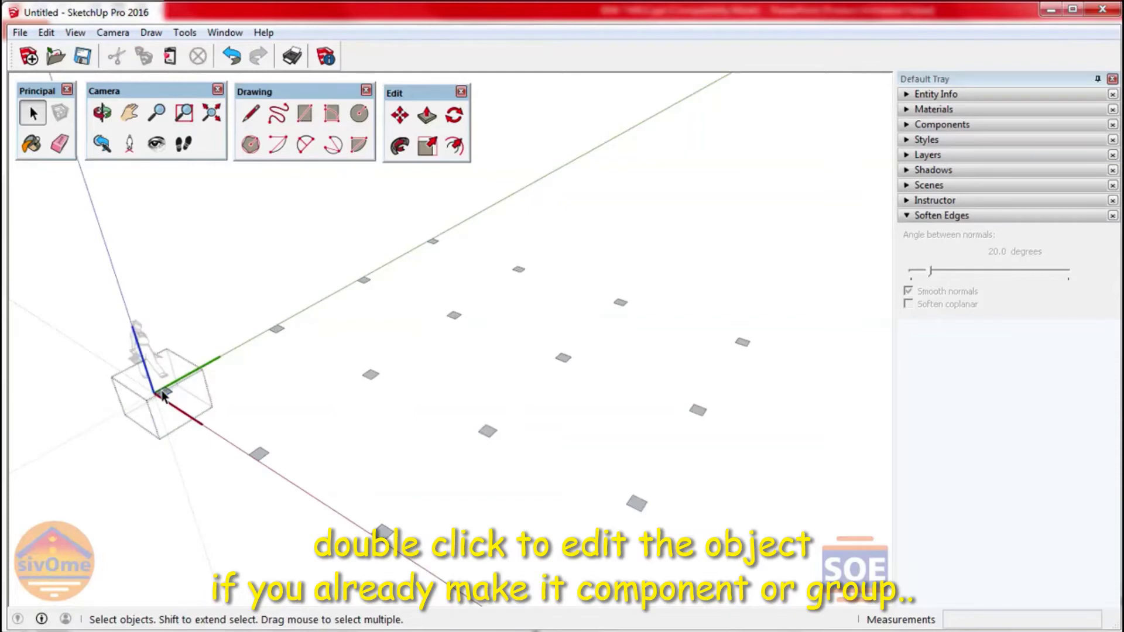
left_click(425, 116)
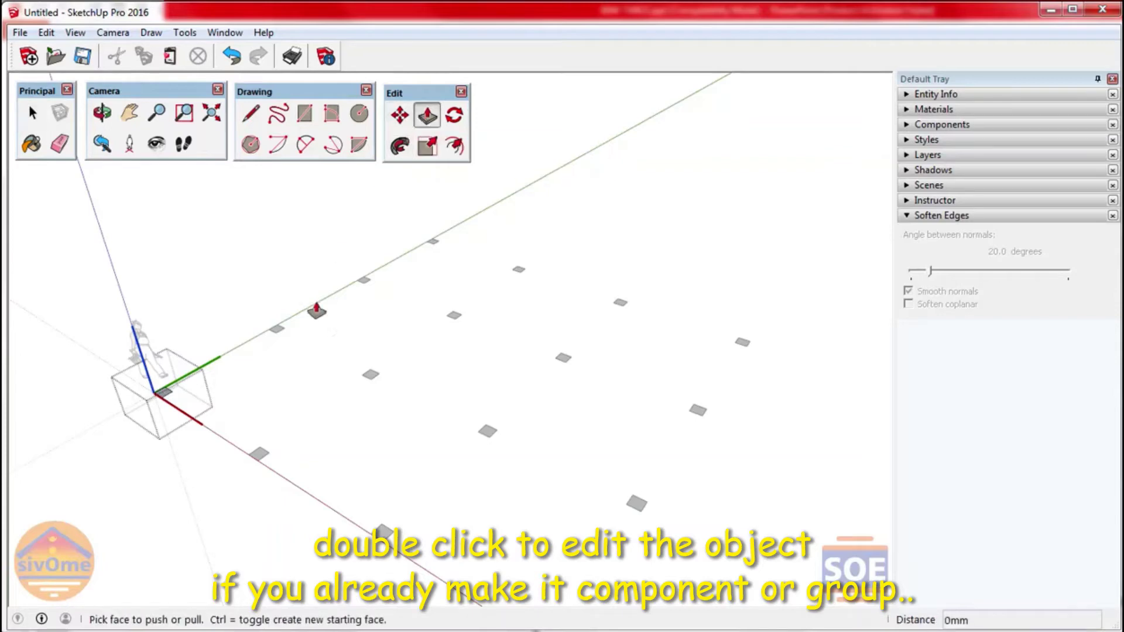
left_click_drag(167, 397, 143, 291)
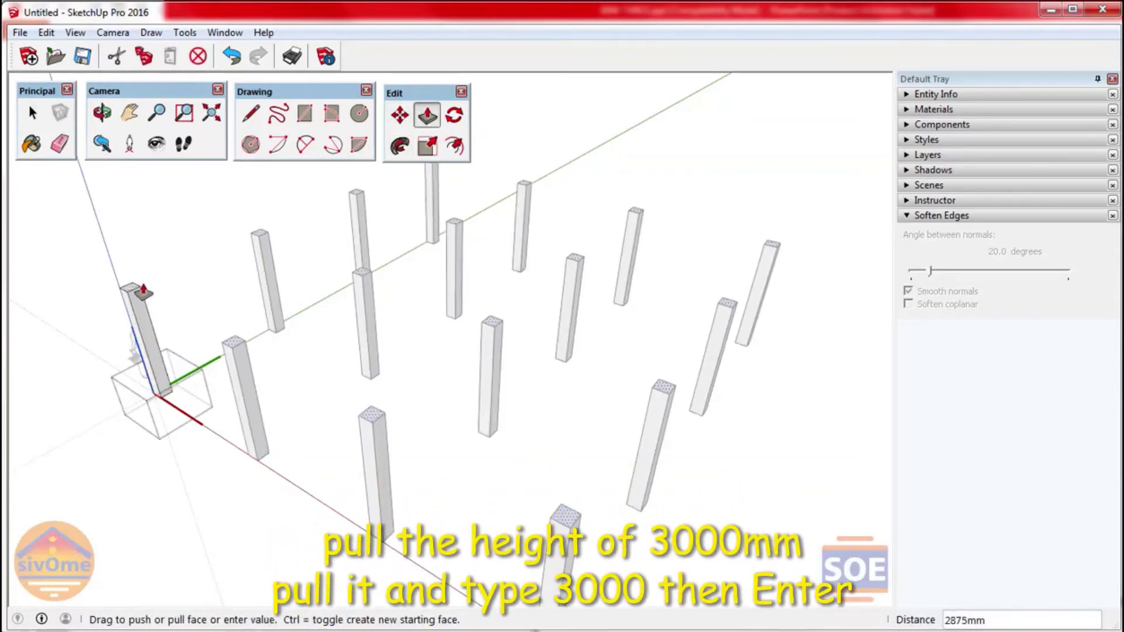
type("300")
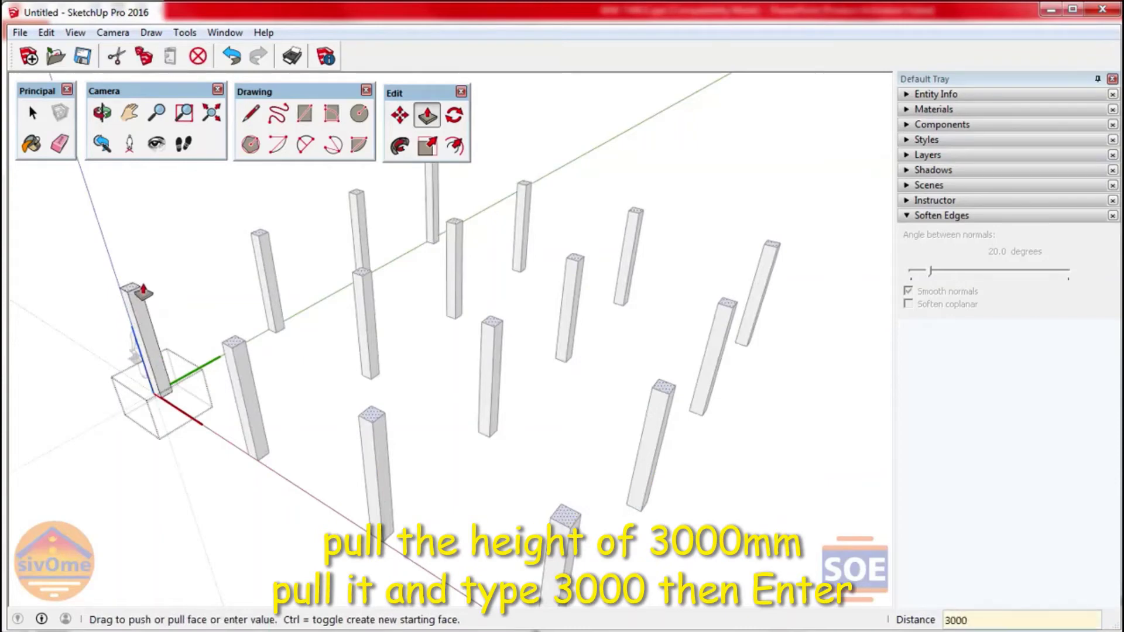
type("0")
key("Return")
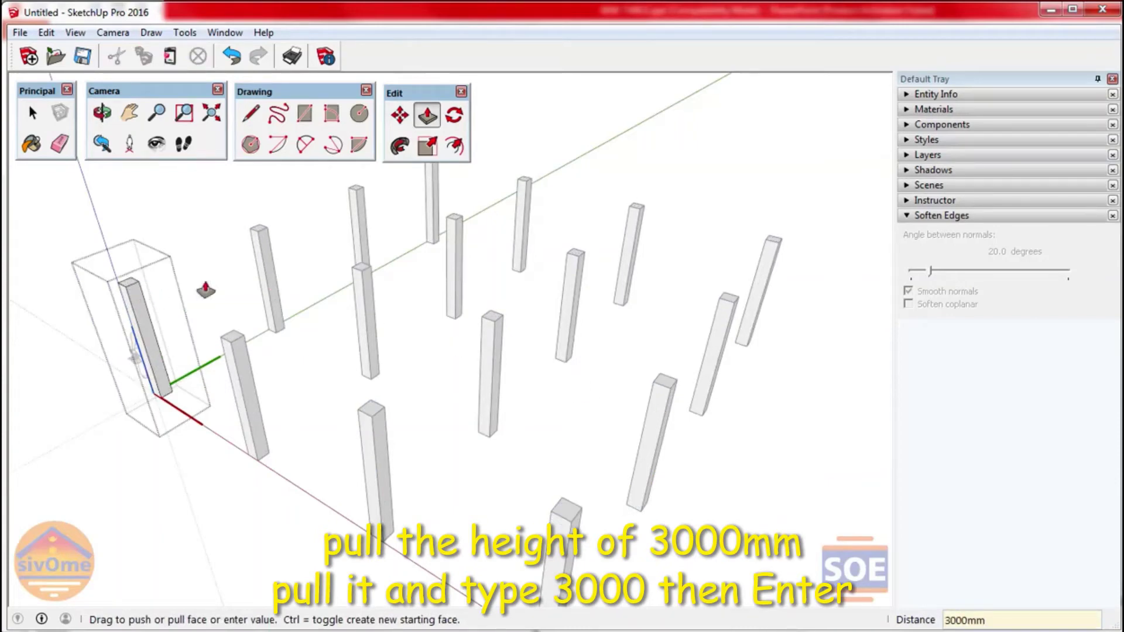
left_click(33, 114)
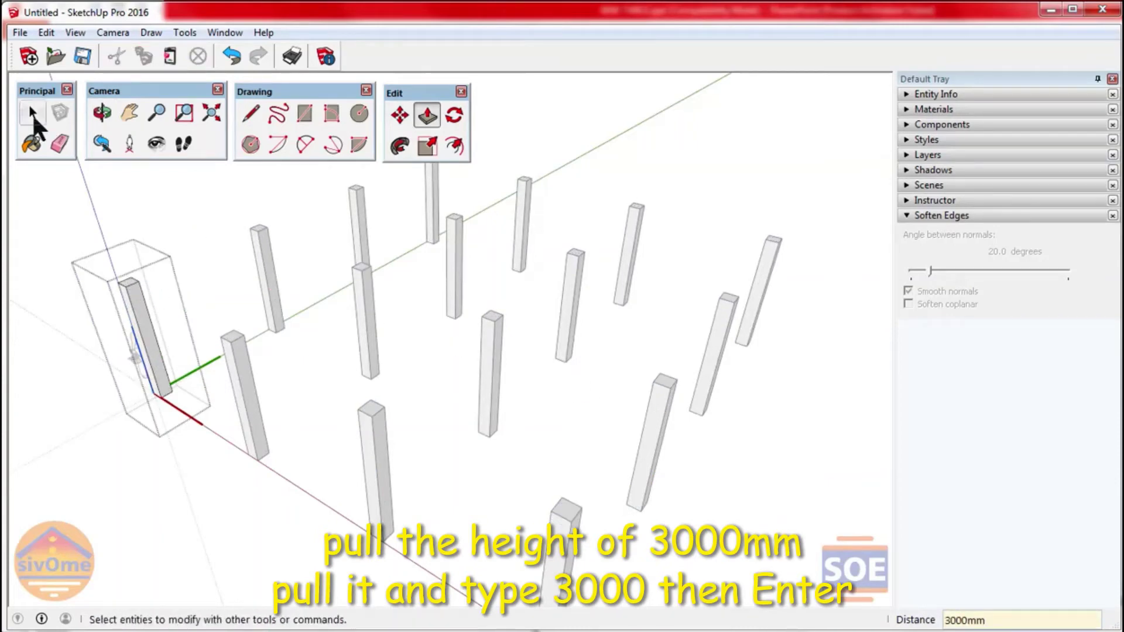
left_click(319, 387)
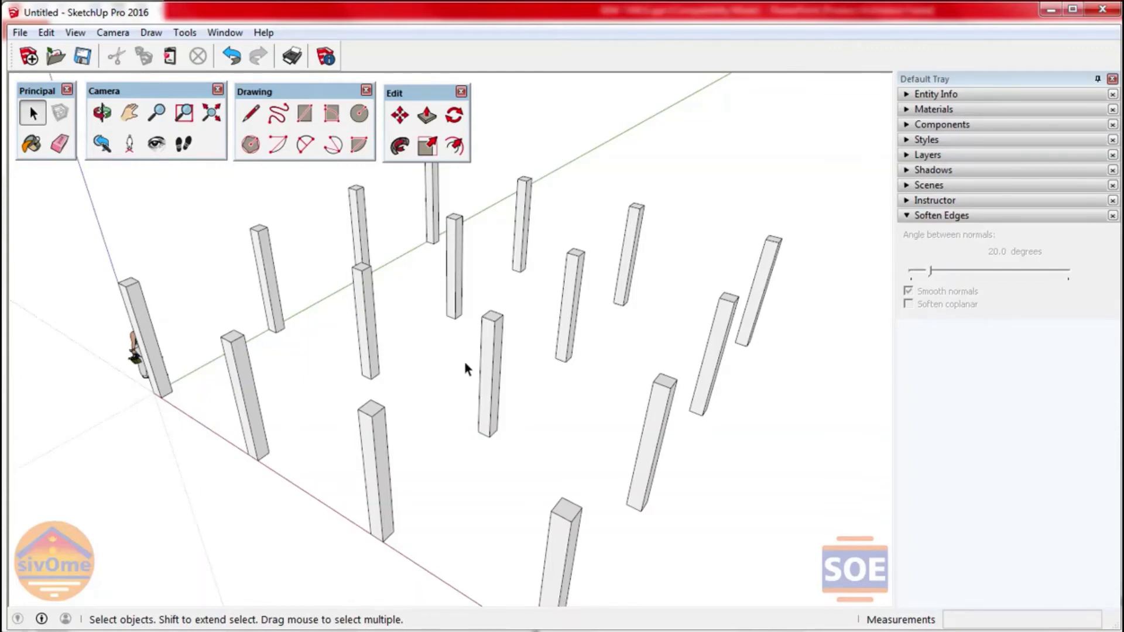
Step: Select the two right-hand column rows and move them 2000 mm along the red axis
mouse_move(465, 363)
middle_mouse_down()
mouse_move(539, 401)
mouse_move(657, 401)
middle_mouse_up()
key("space")
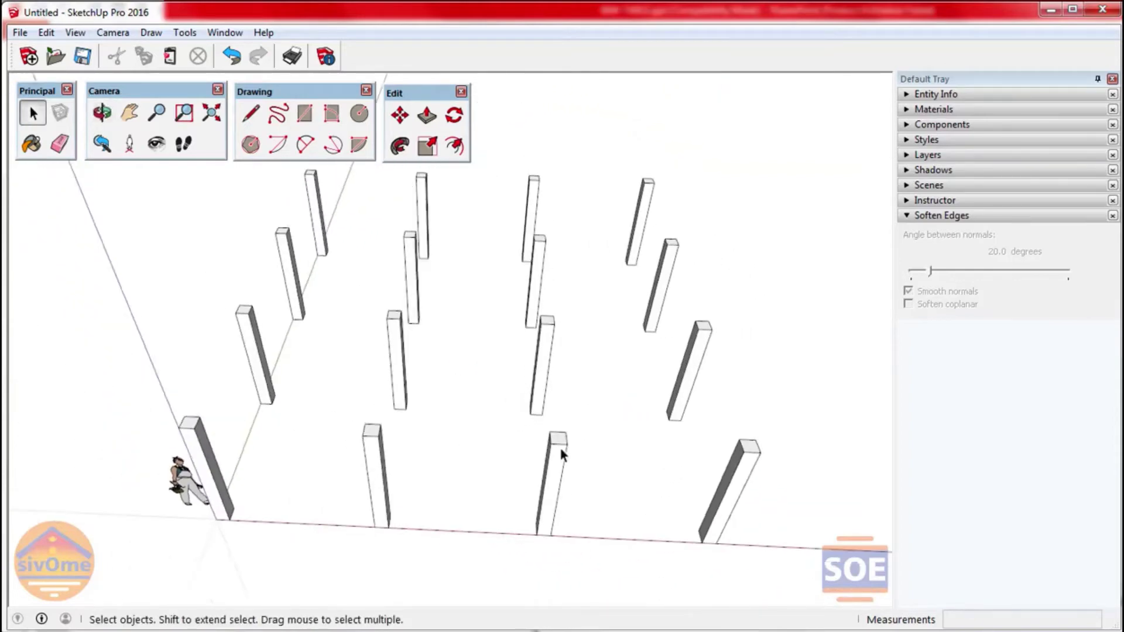
scroll(560, 454, "down", 3)
mouse_move(504, 176)
left_mouse_down()
mouse_move(675, 476)
mouse_move(752, 553)
left_mouse_up()
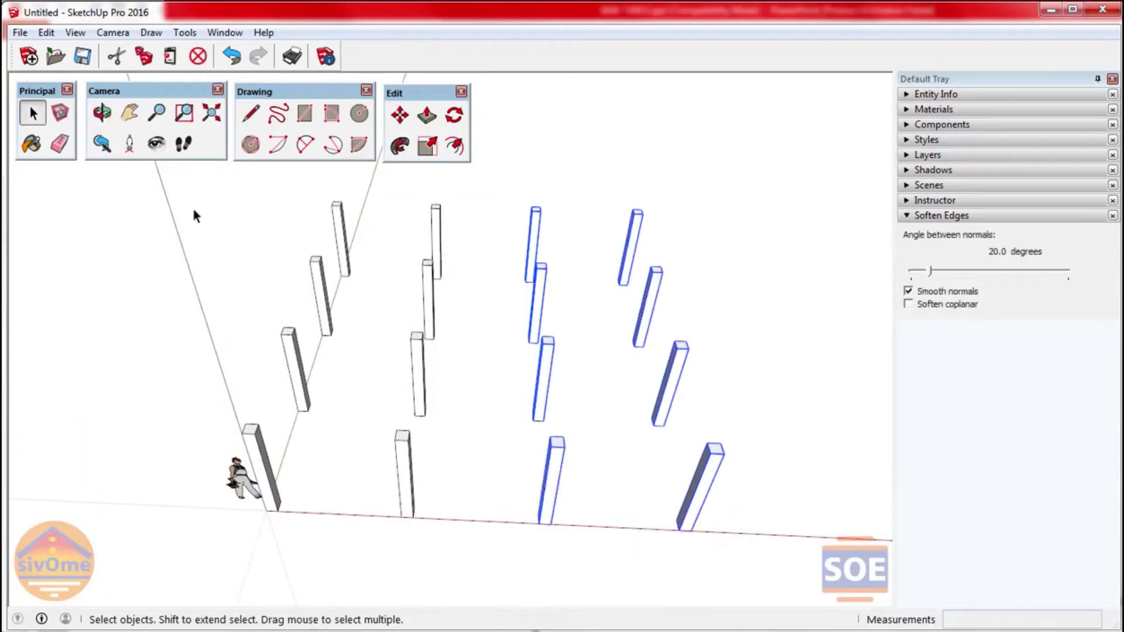
left_click(400, 116)
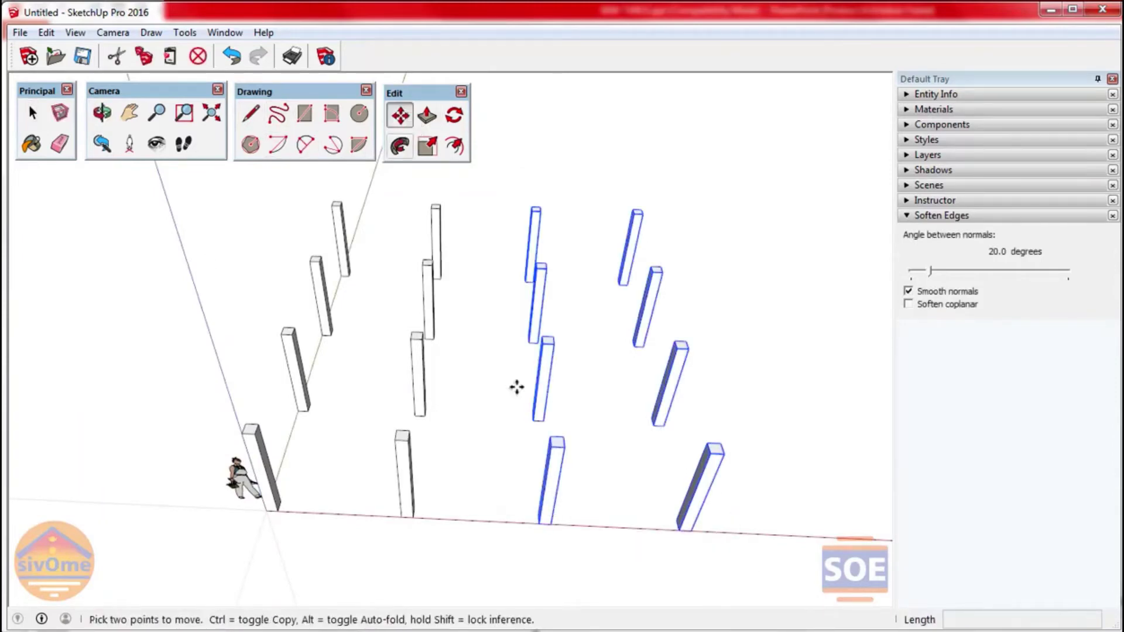
left_click(597, 412)
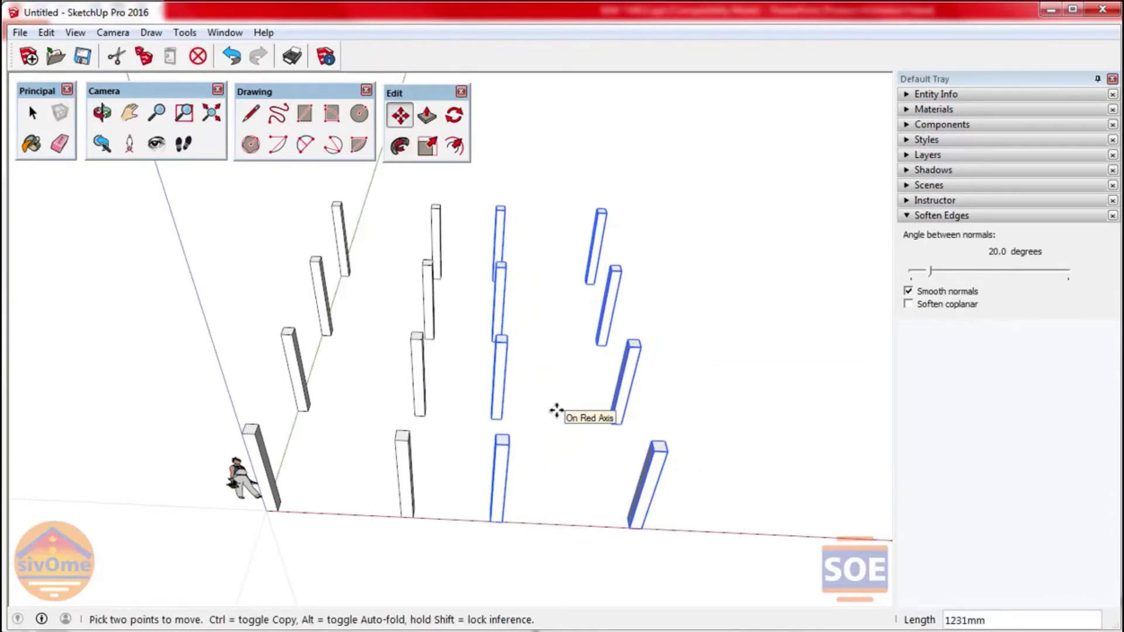
type("2")
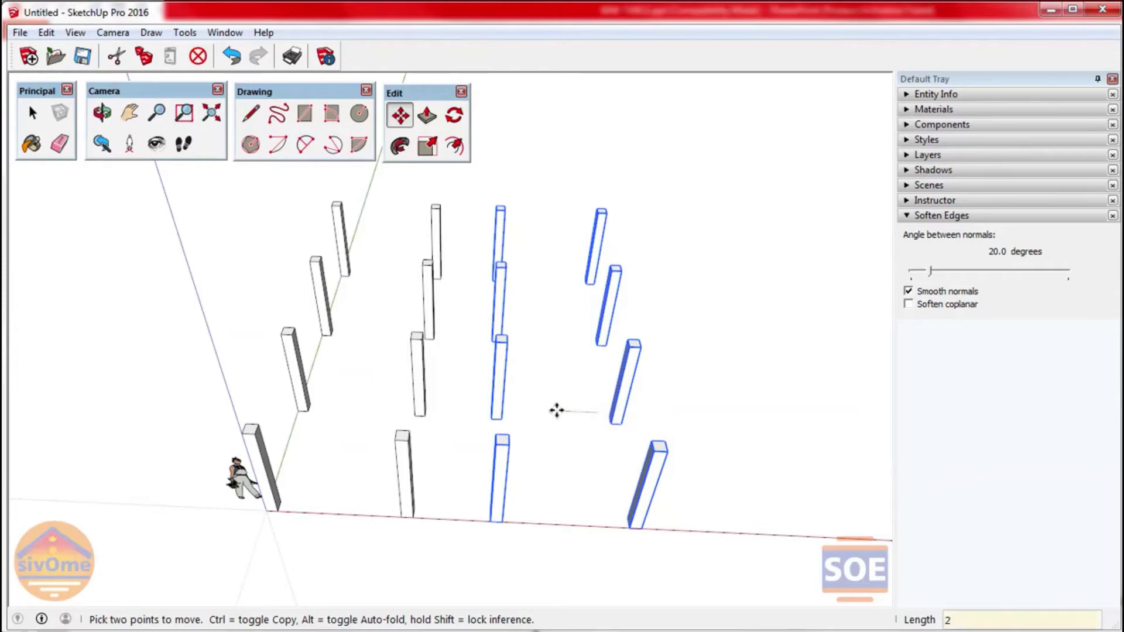
type("000")
key("Return")
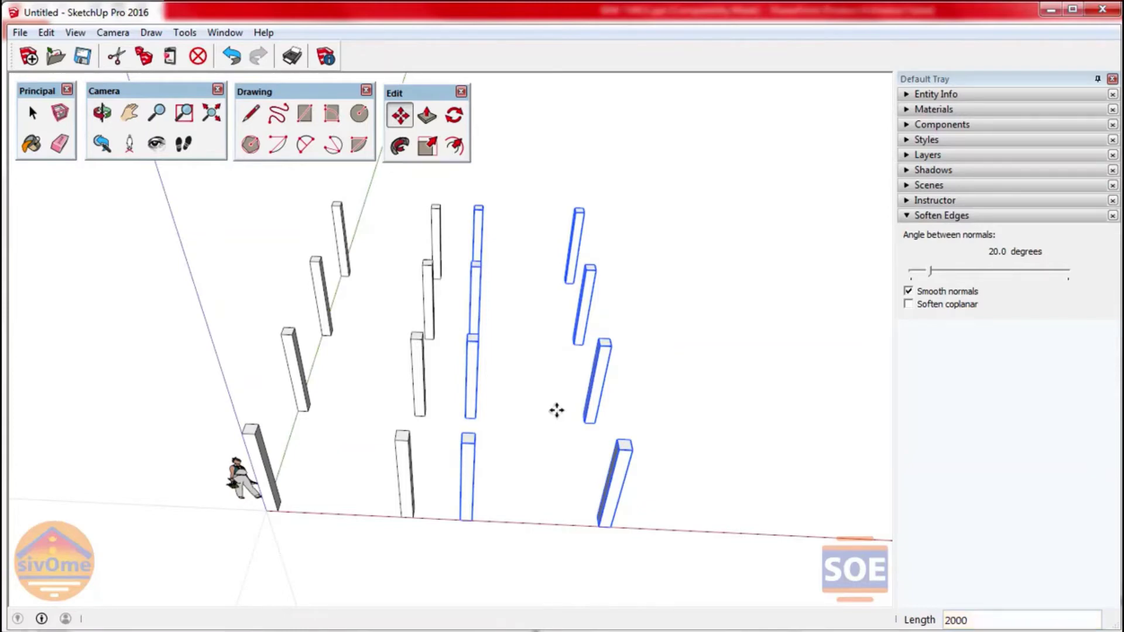
left_click(33, 113)
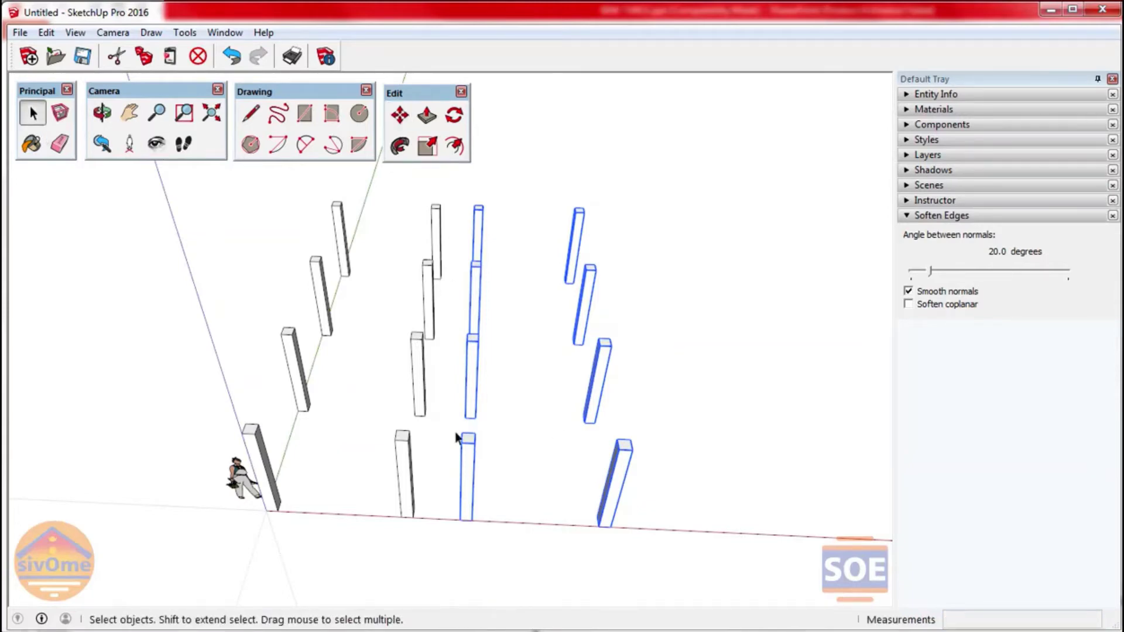
Step: Orbit around the grid and erase the front column and the front corner column
key("o")
left_click_drag(513, 447, 395, 443)
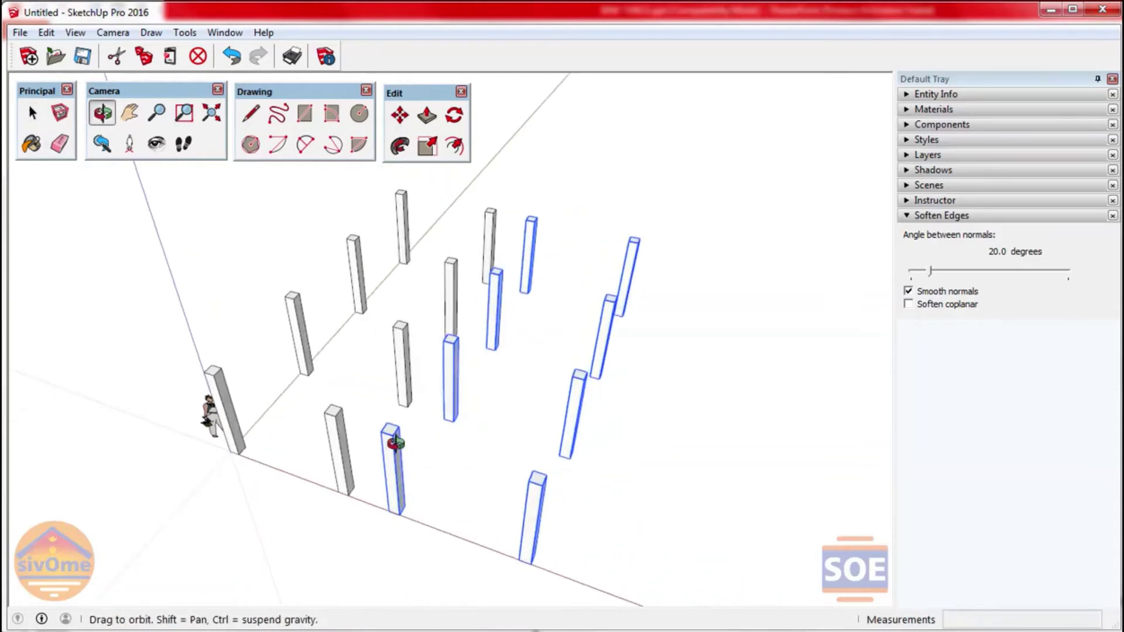
middle_click_drag(427, 437, 374, 438)
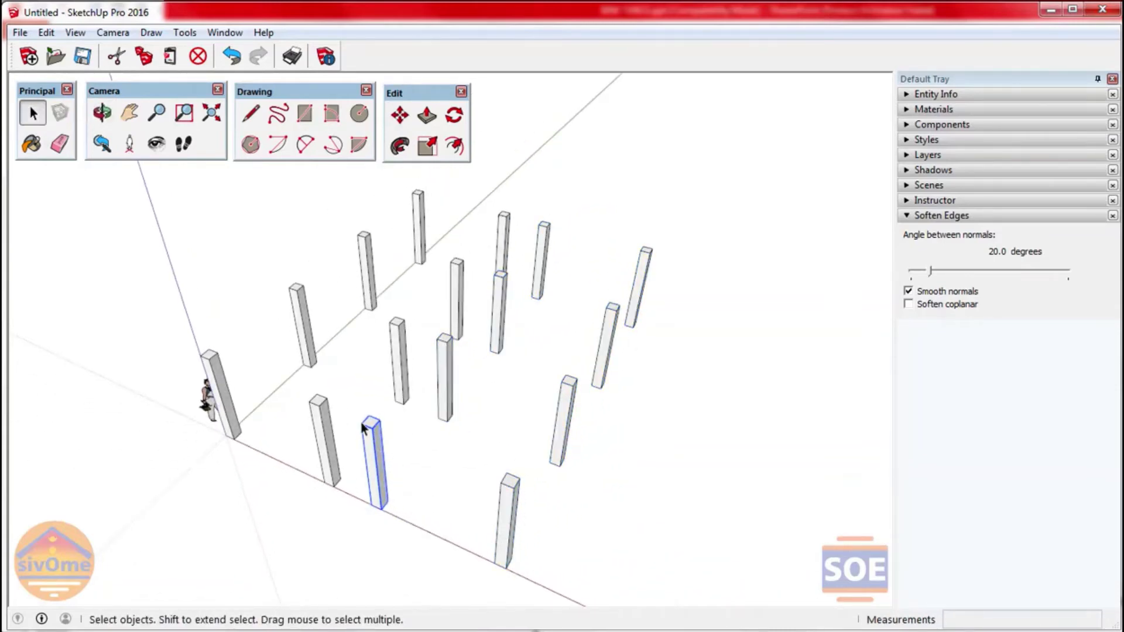
right_click(377, 437)
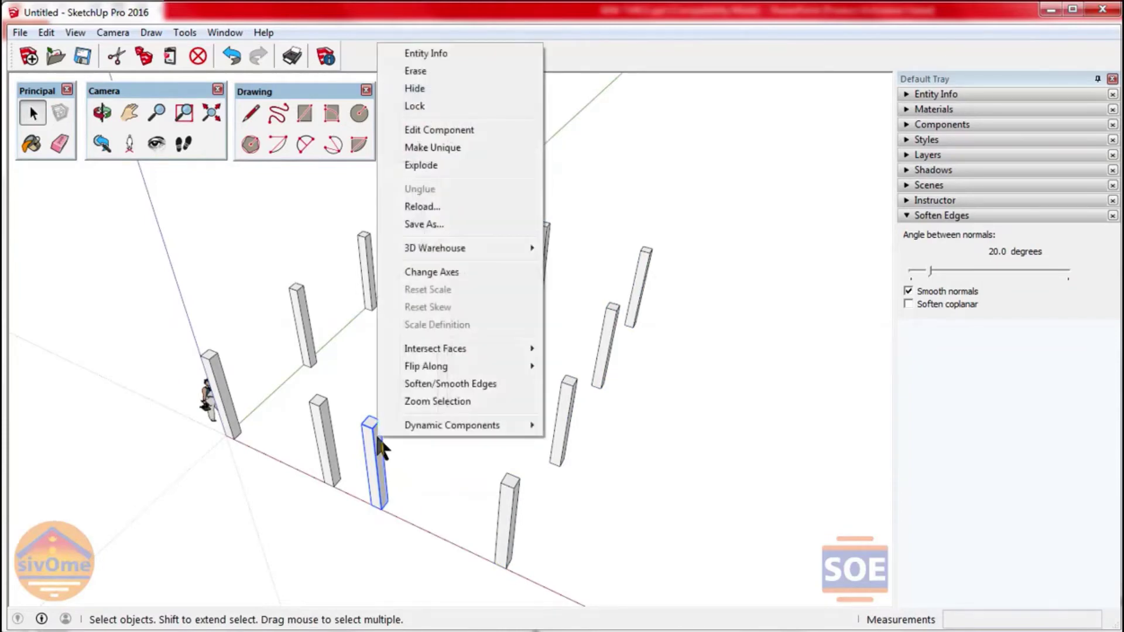
left_click(432, 64)
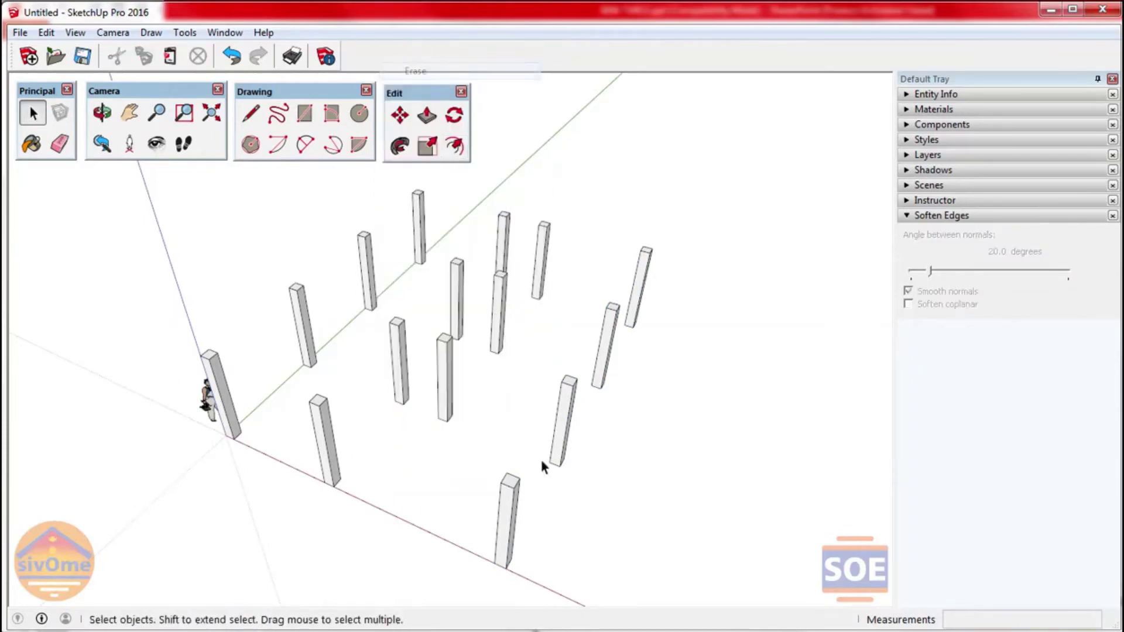
right_click(506, 499)
left_click(554, 135)
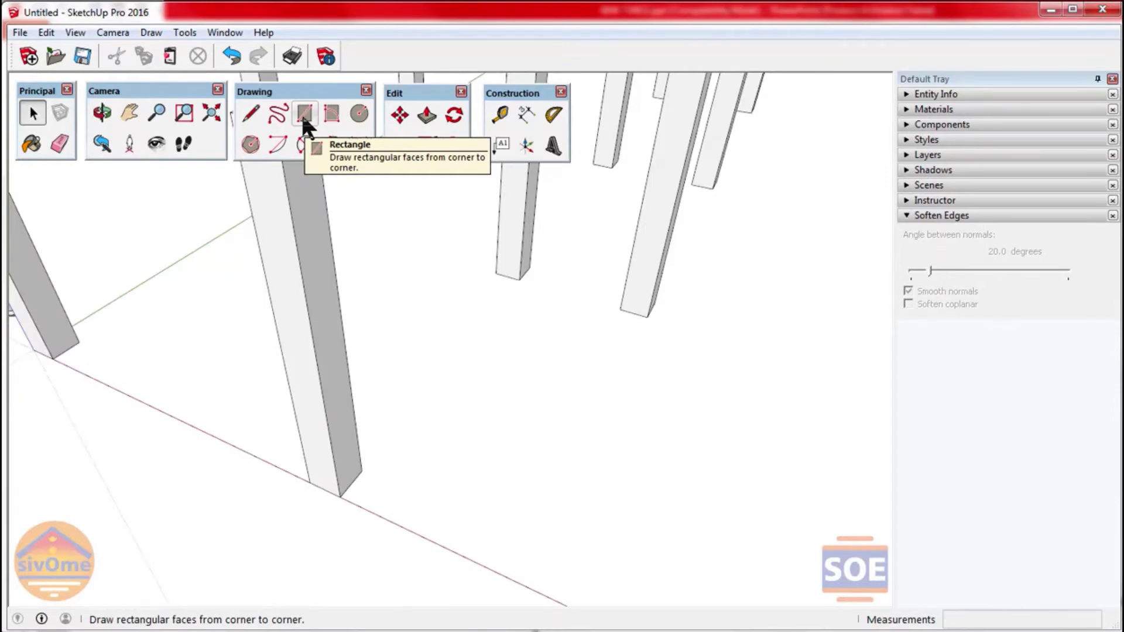
Step: Link two column bases to a front corner point with edges, then erase the stray edge
left_click(251, 114)
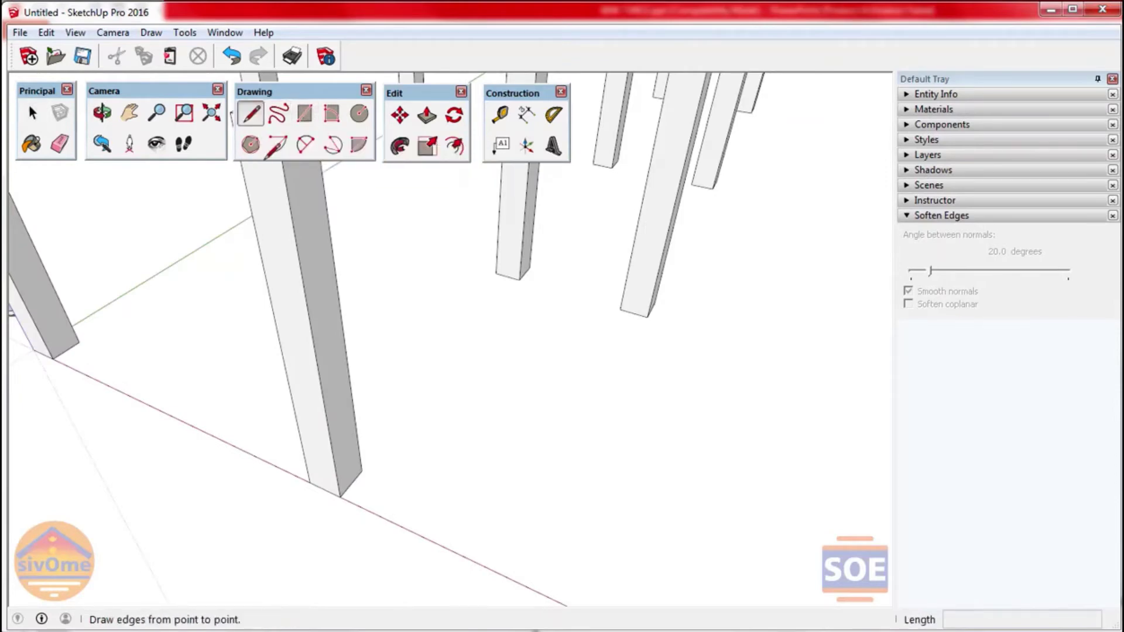
left_click(351, 483)
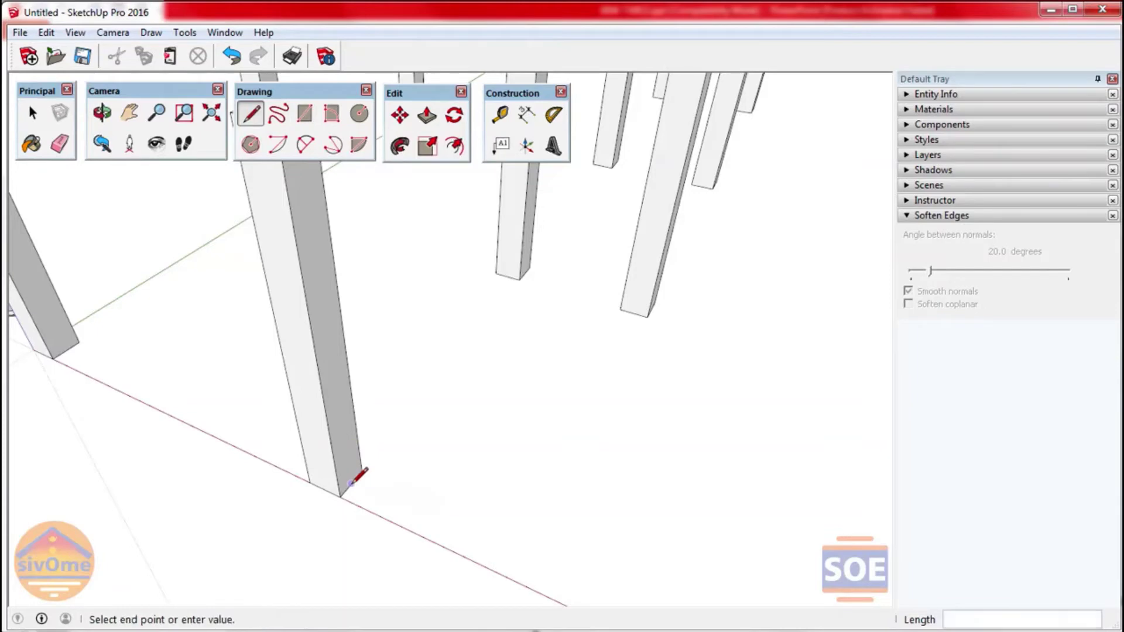
left_click(574, 585)
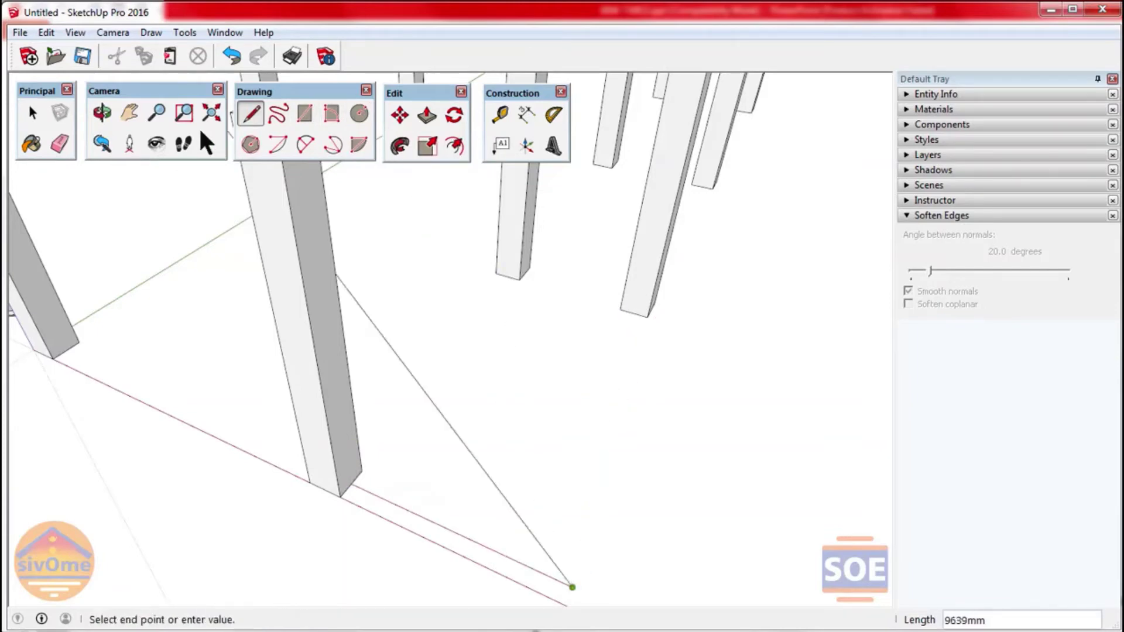
left_click(632, 313)
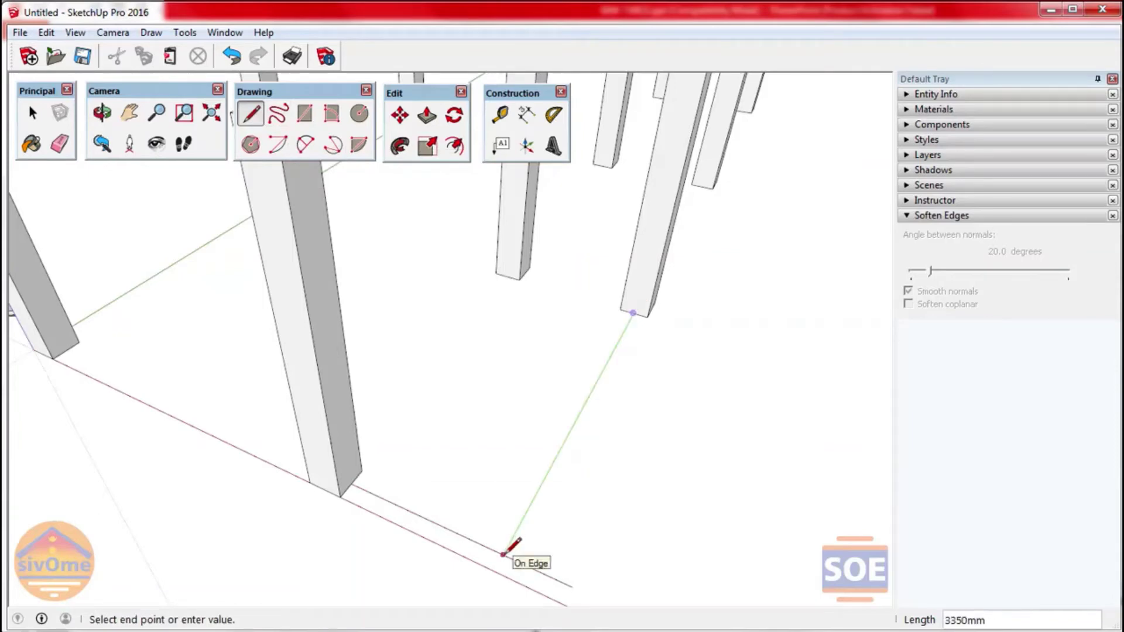
left_click(503, 553)
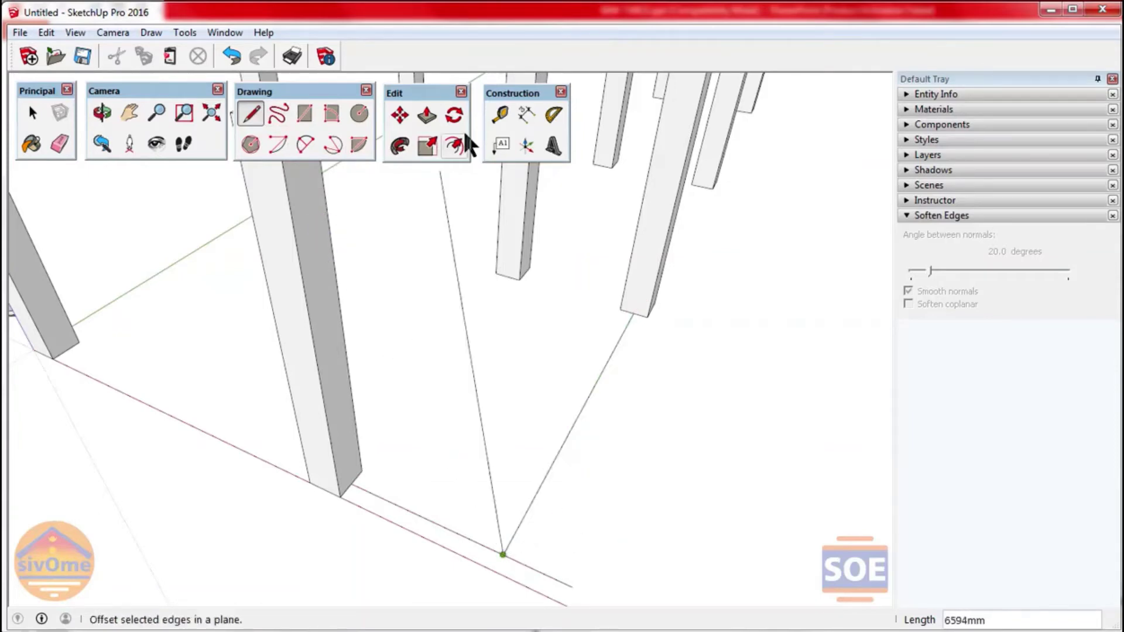
left_click(59, 147)
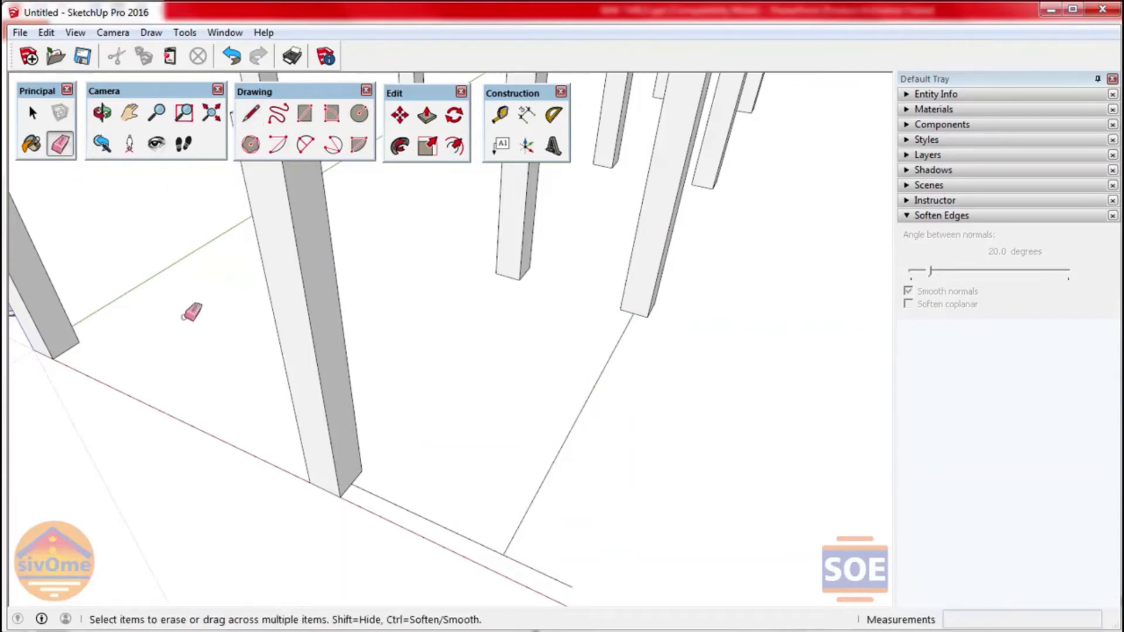
left_click(541, 570)
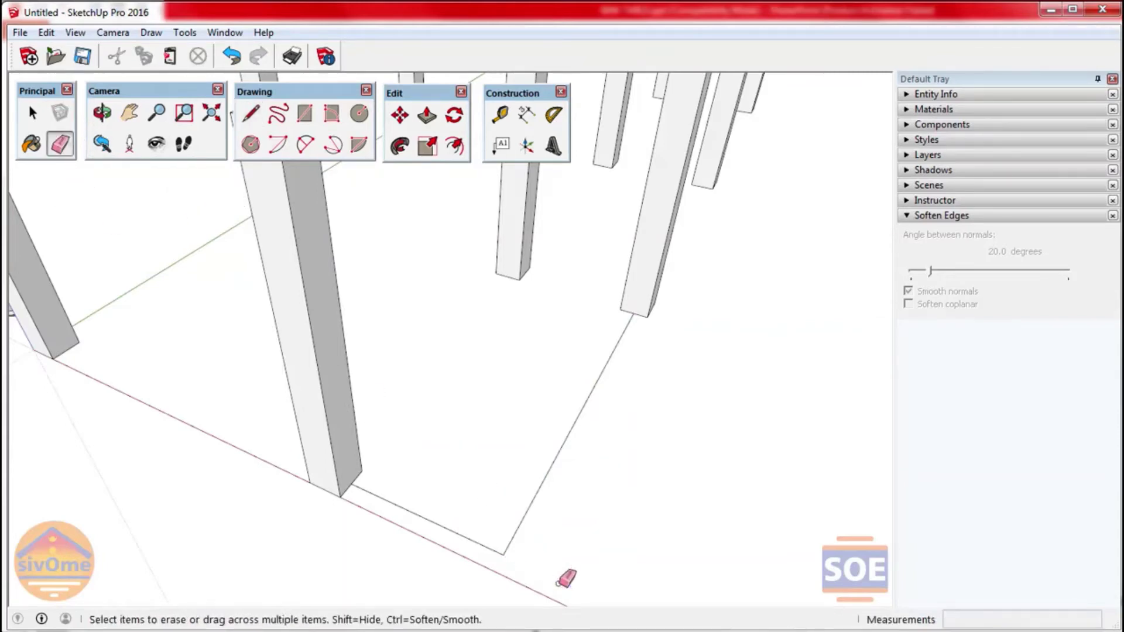
Step: Draw a 150 mm radius circle centred on the front corner point
left_click(356, 109)
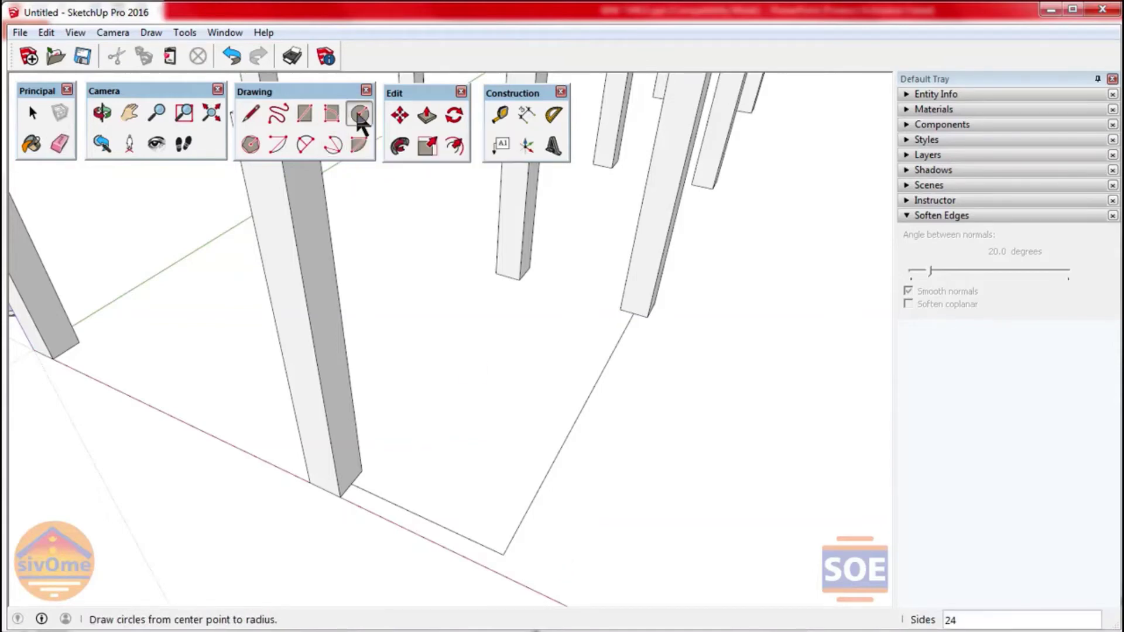
left_click(502, 553)
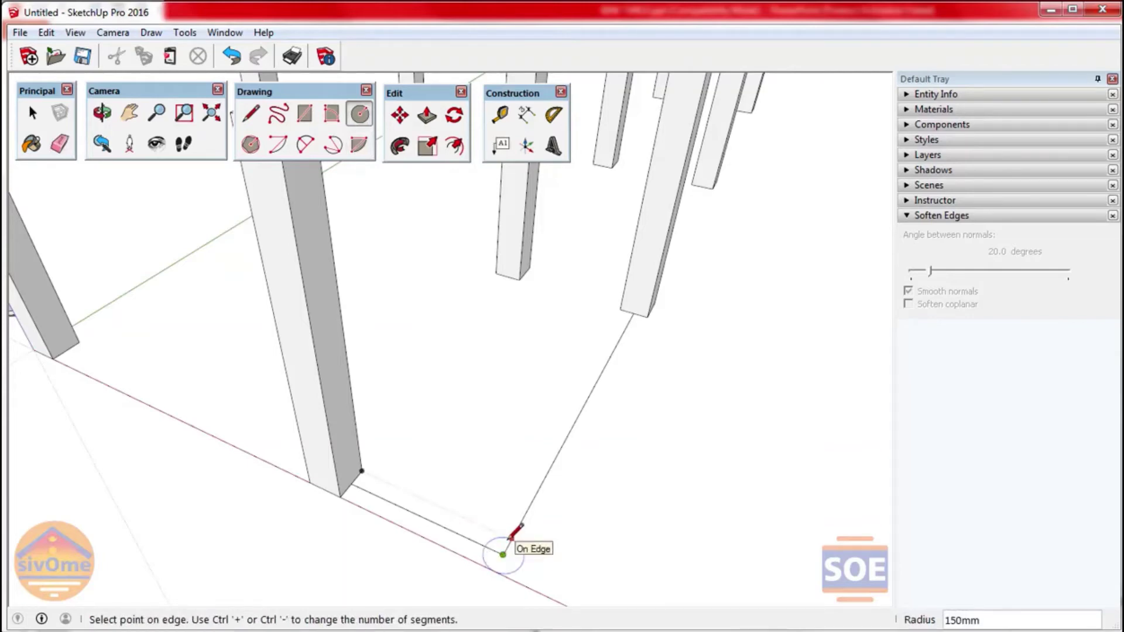
left_click(508, 538)
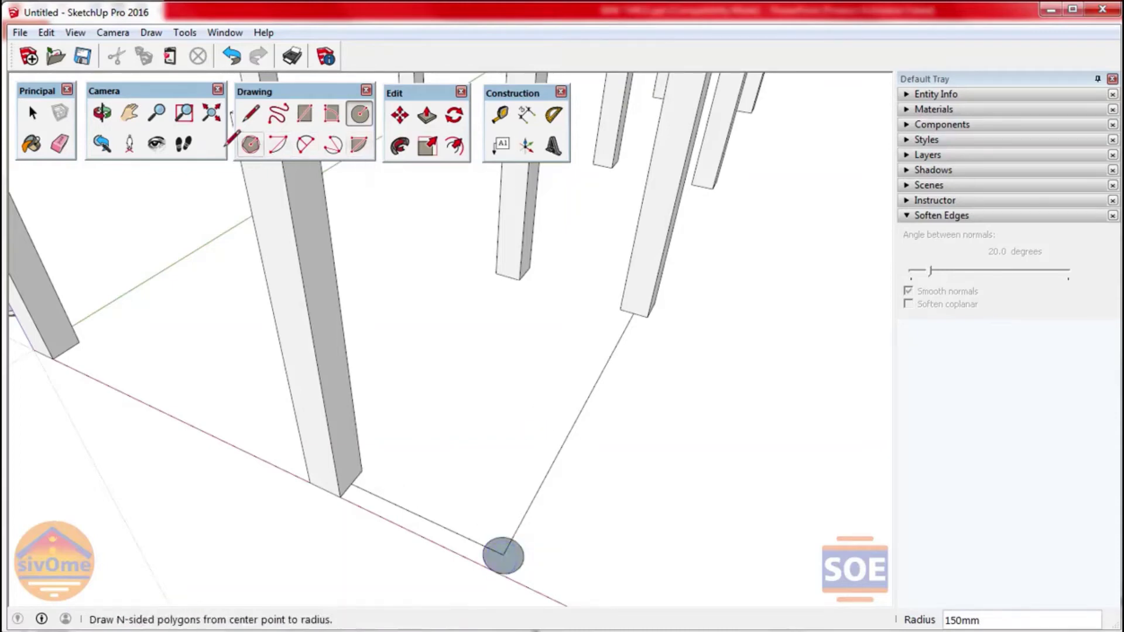
Step: Erase the two edges linking the circle to the post base and beyond
left_click(59, 146)
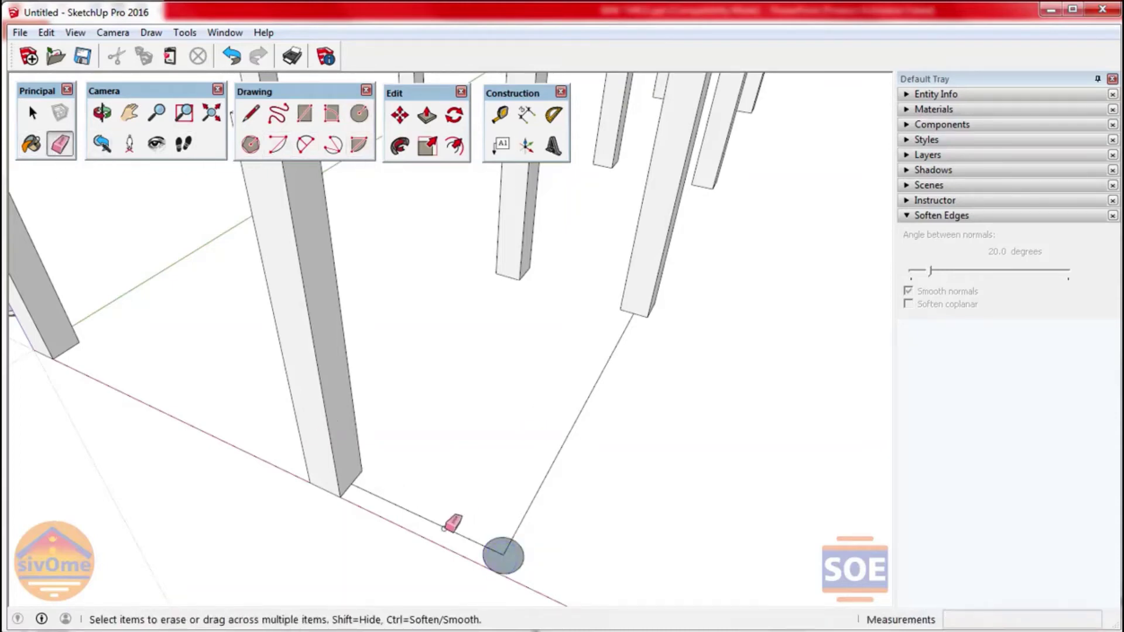
left_click_drag(443, 527, 439, 507)
left_click_drag(545, 488, 521, 504)
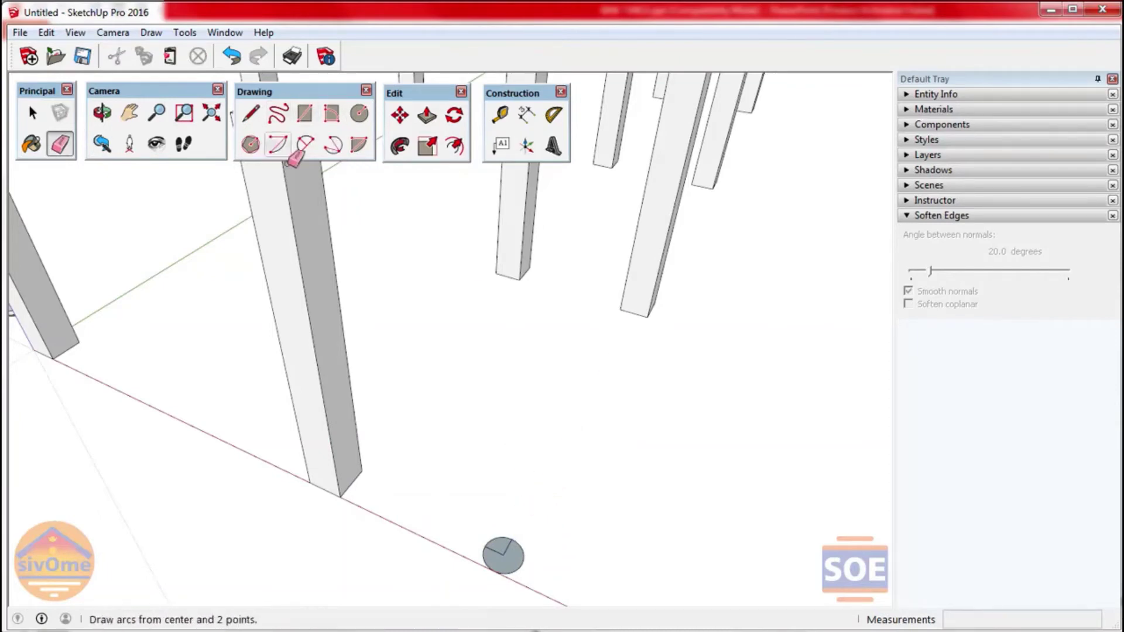
left_click(427, 115)
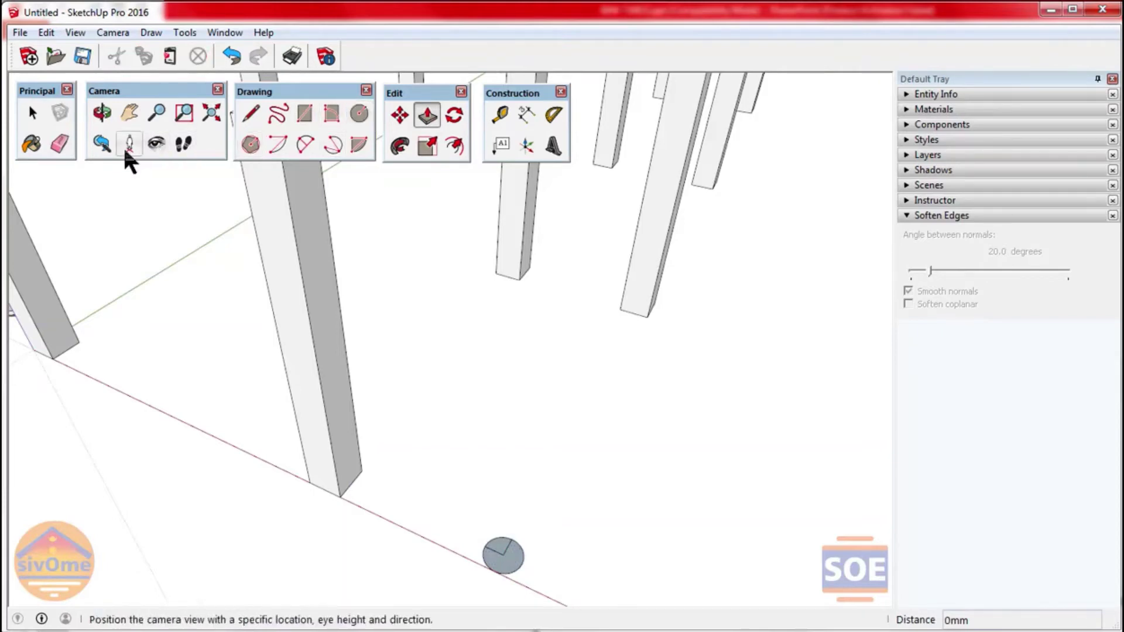
left_click(64, 144)
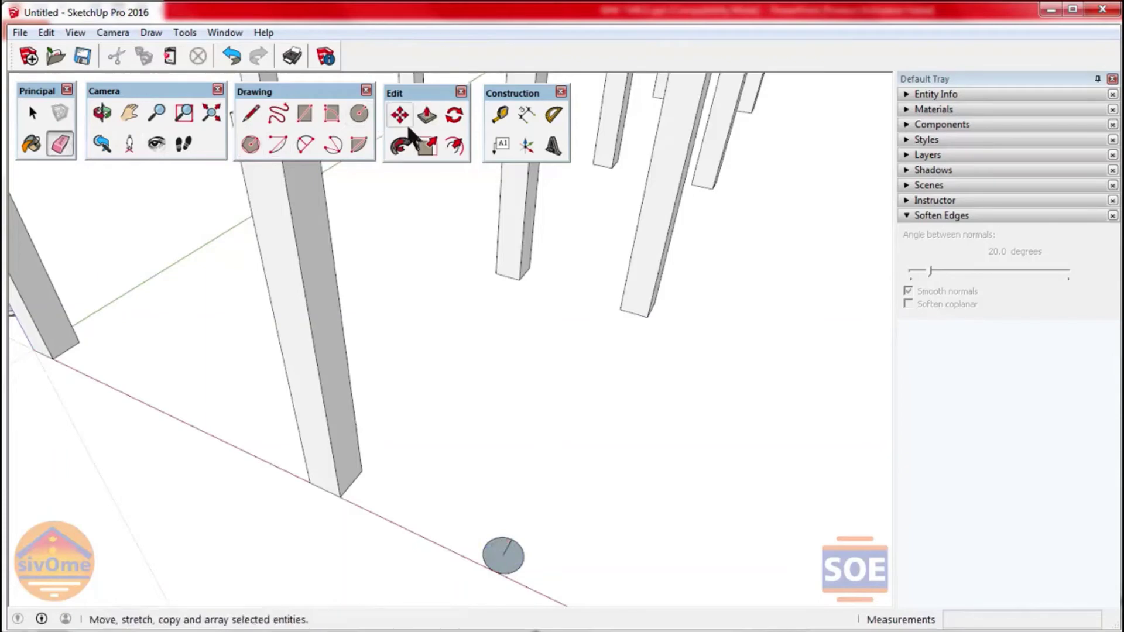
Step: Try pulling the circle up to a post top, then cancel, leaving it flat
left_click(427, 116)
left_click_drag(506, 574, 511, 472)
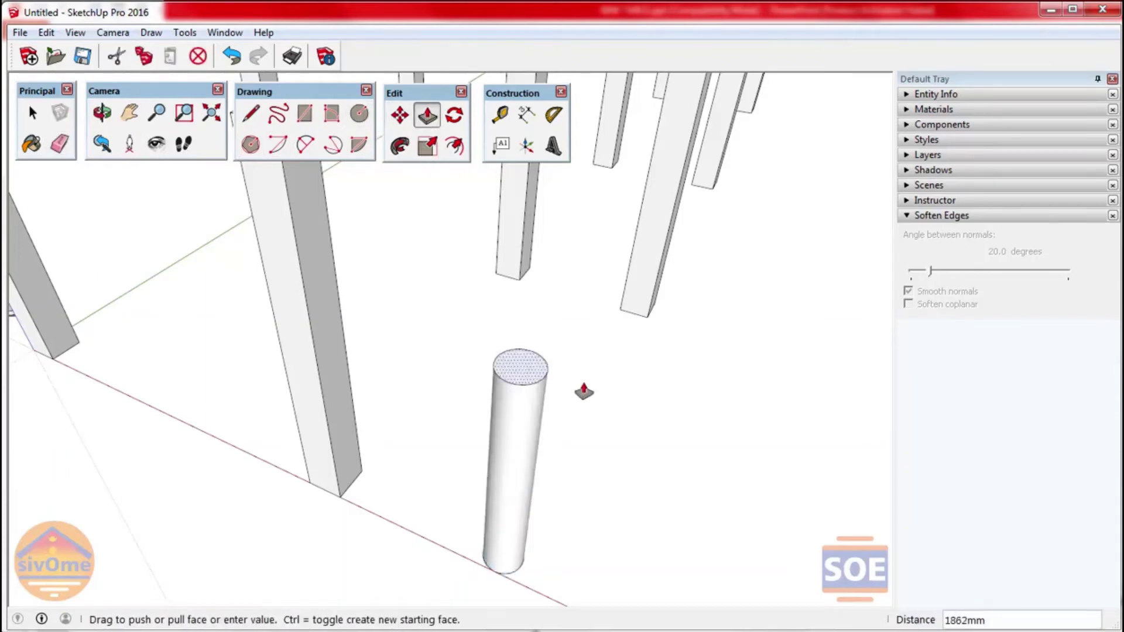
scroll(511, 471, "down", 6)
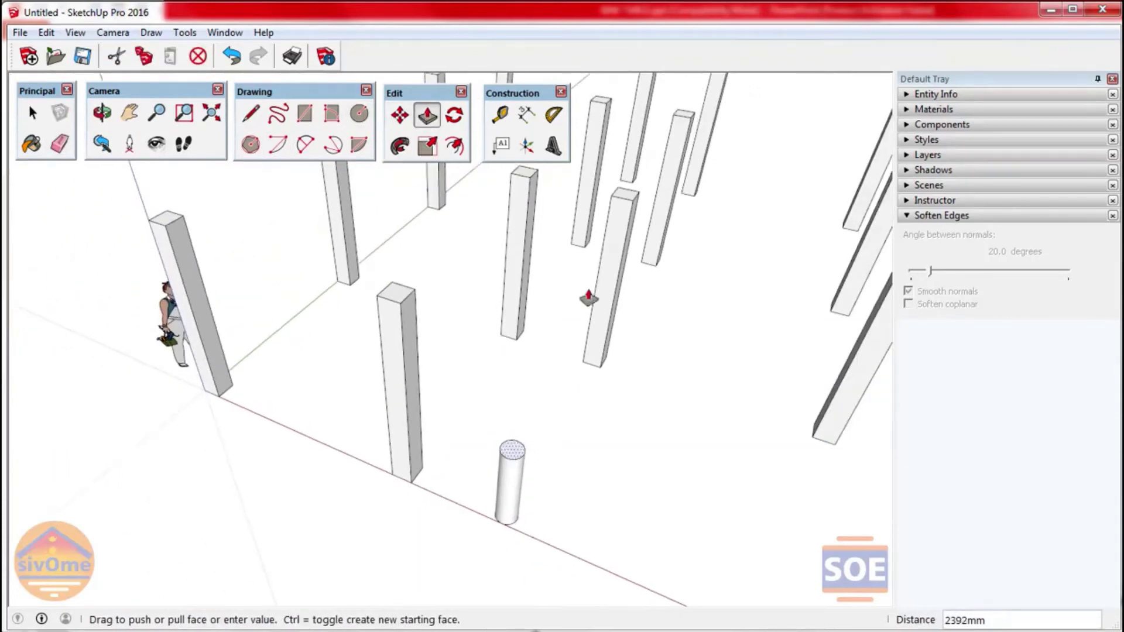
mouse_move(511, 471)
left_mouse_down()
mouse_move(630, 206)
mouse_move(516, 480)
mouse_move(589, 288)
left_mouse_up()
key("space")
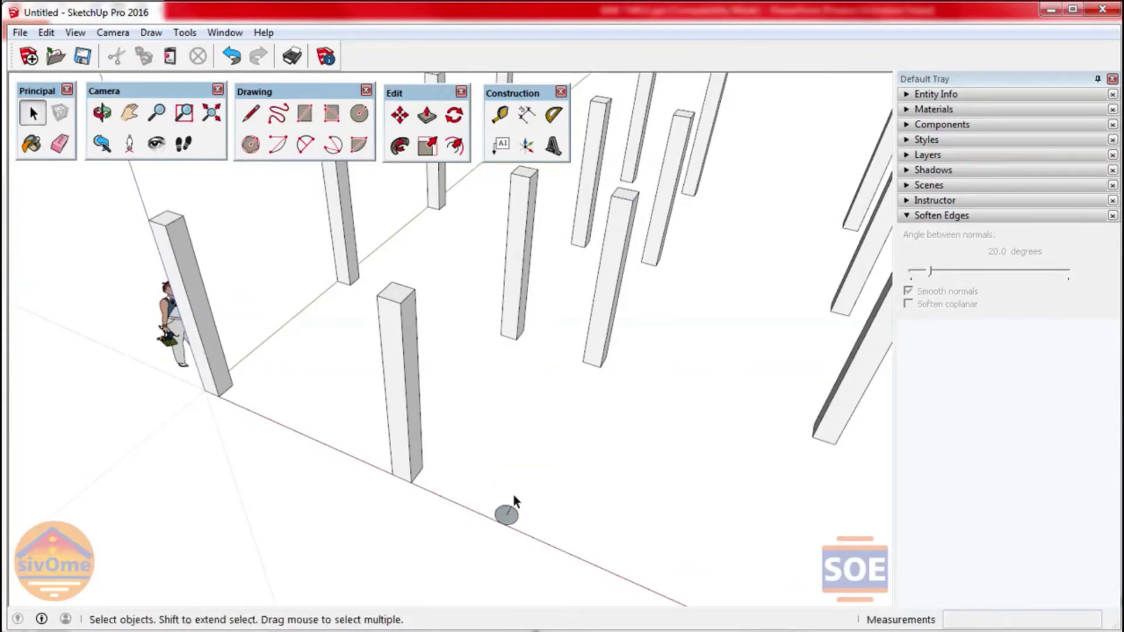
Step: Turn the circle into a new component named 'round piller'
left_click_drag(558, 574, 558, 573)
right_click(506, 508)
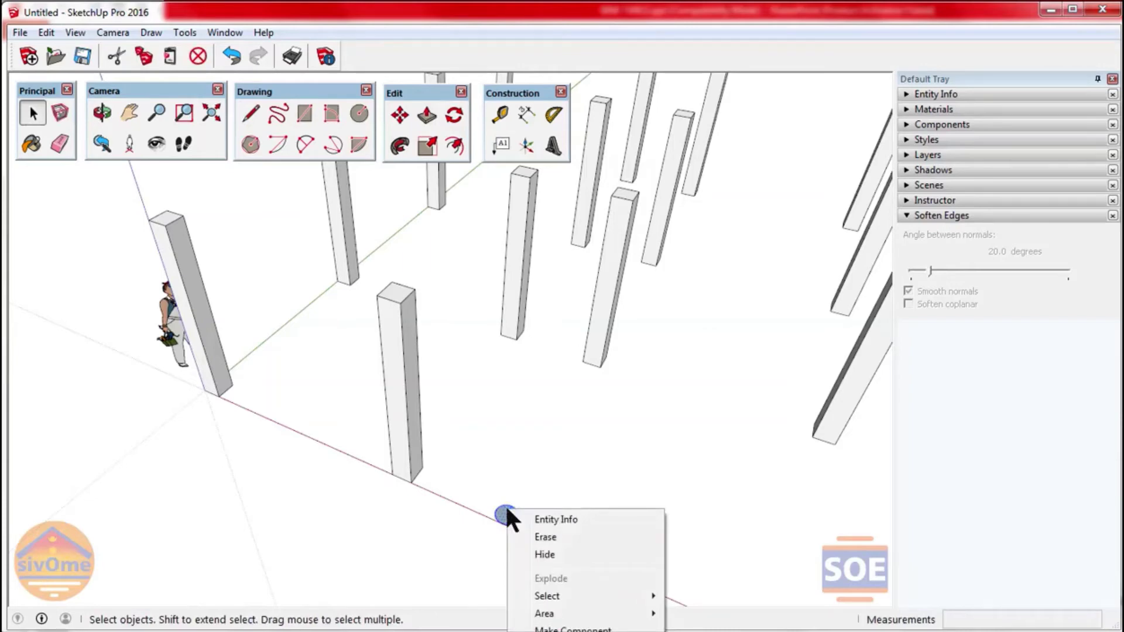
left_click(574, 629)
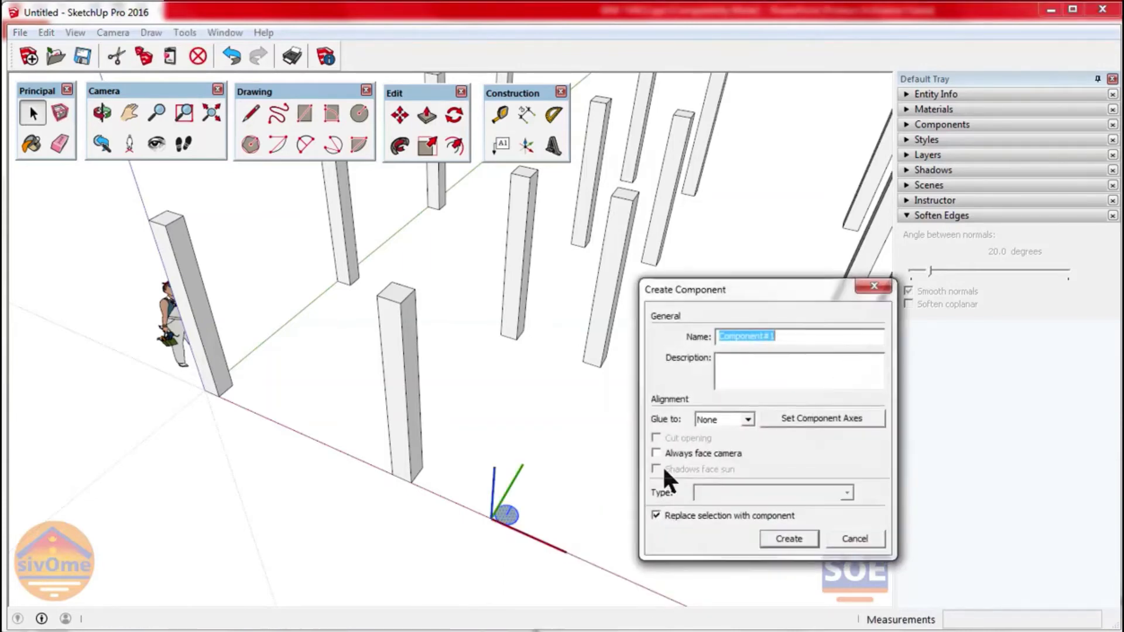
left_click(778, 540)
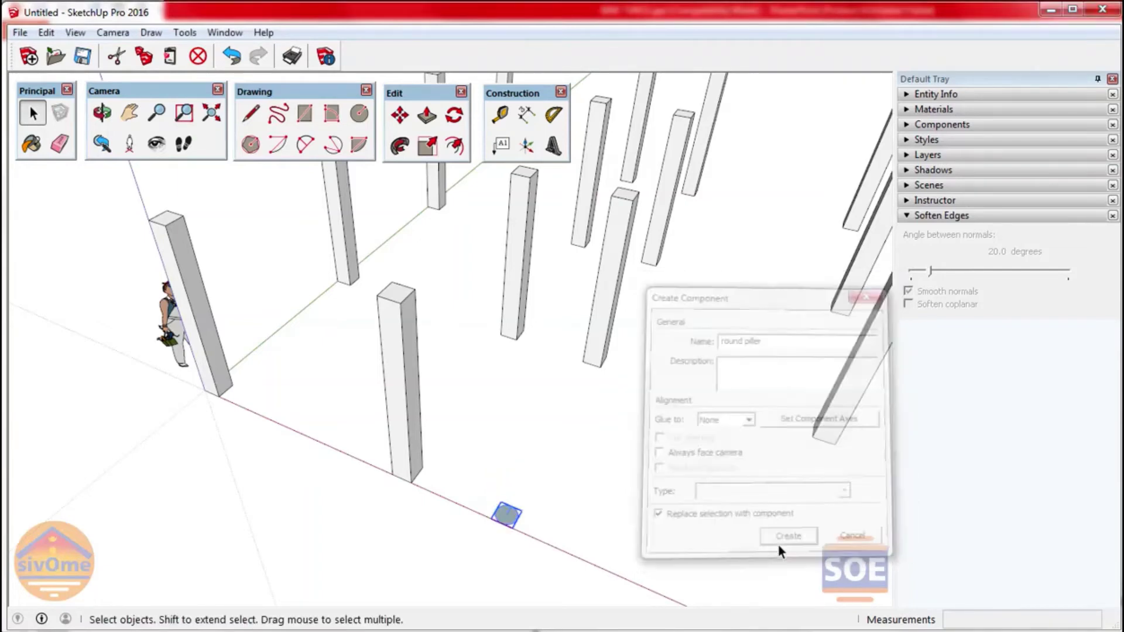
Step: Inside the component, pull the circle up 3000 mm into a round column
double_click(508, 518)
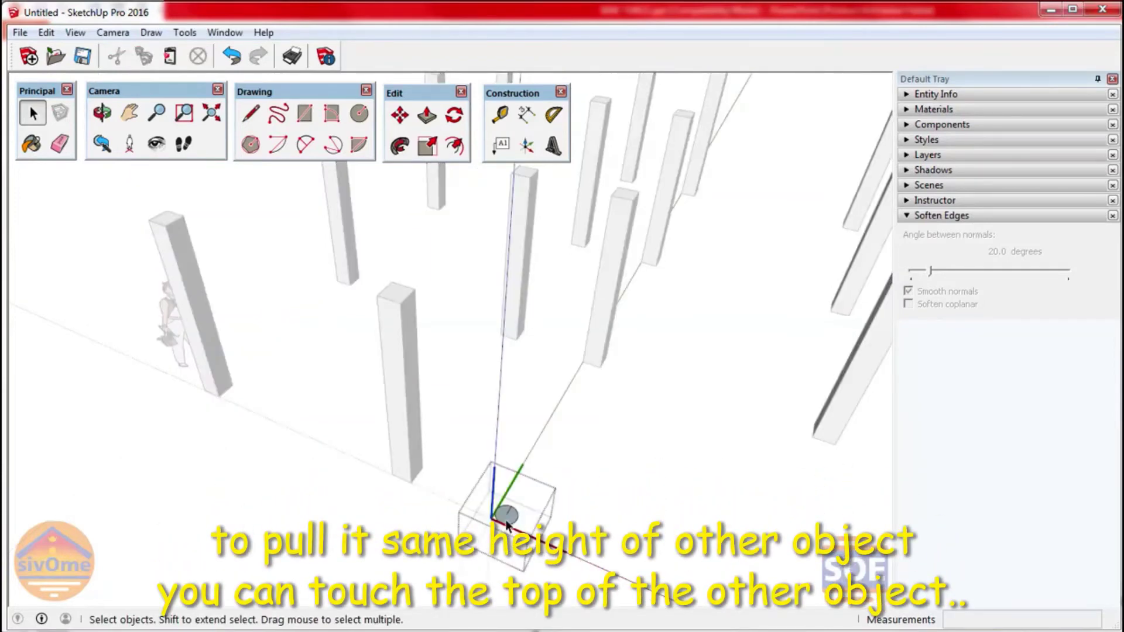
left_click(427, 115)
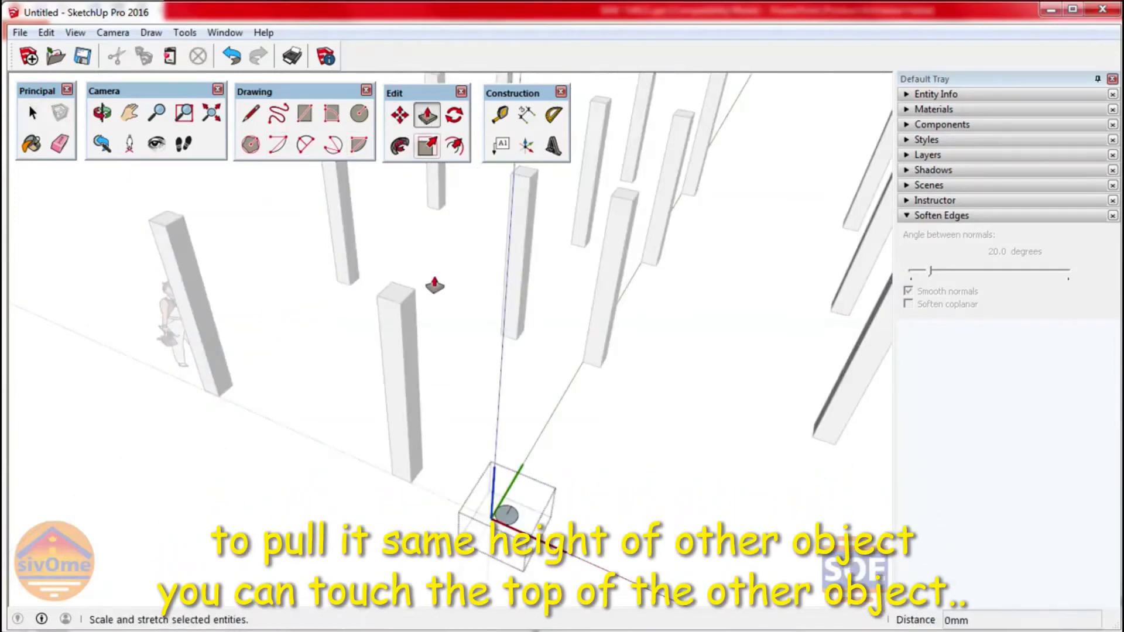
left_click_drag(506, 516, 399, 312)
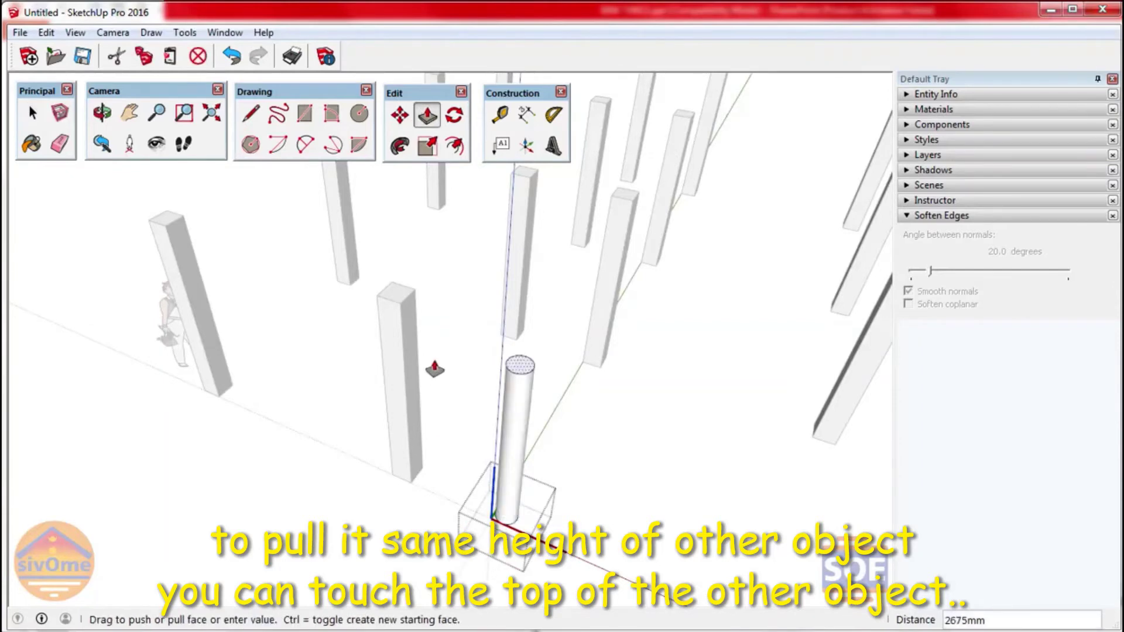
left_click(400, 312)
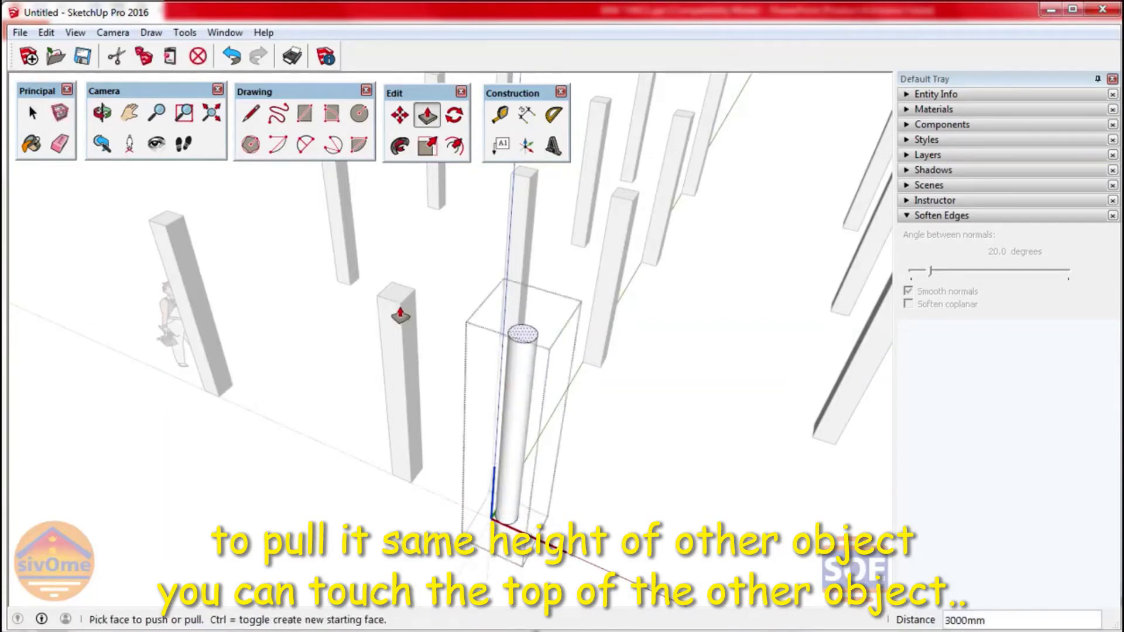
left_click(41, 116)
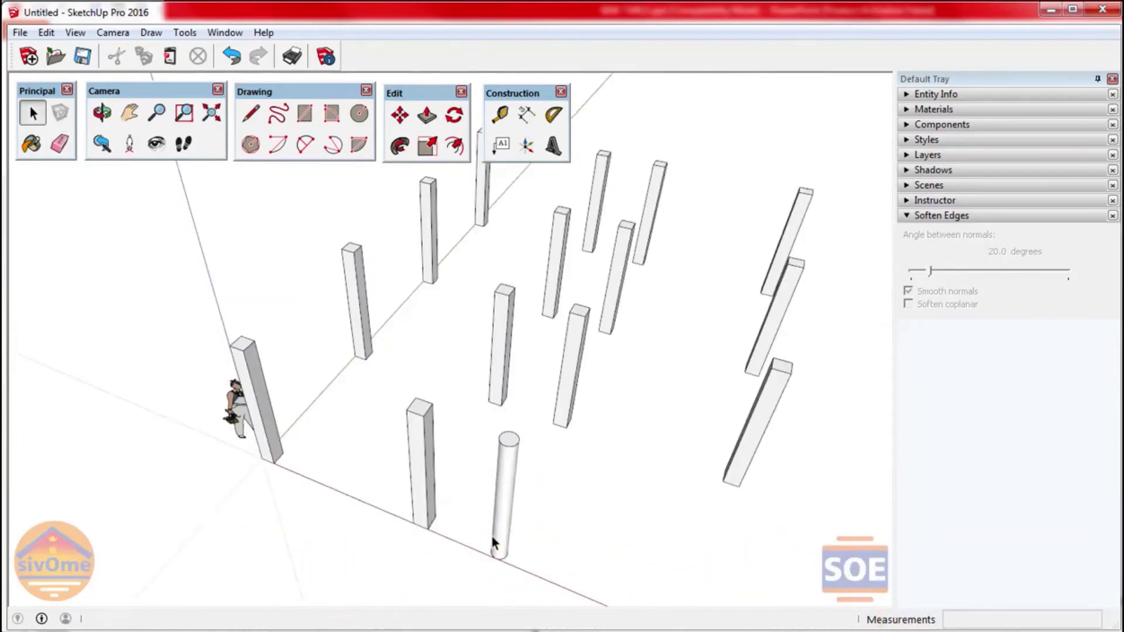
Step: Draw a 3500 × 300 mm wall footprint rectangle between the corner post and the next post
left_click(304, 109)
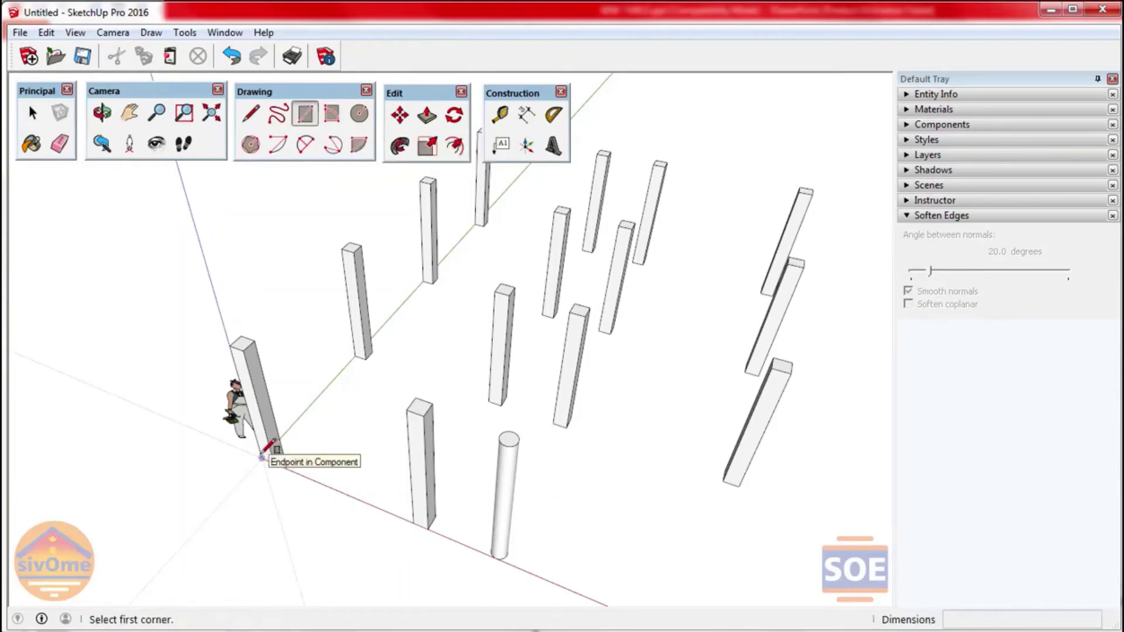
left_click(261, 457)
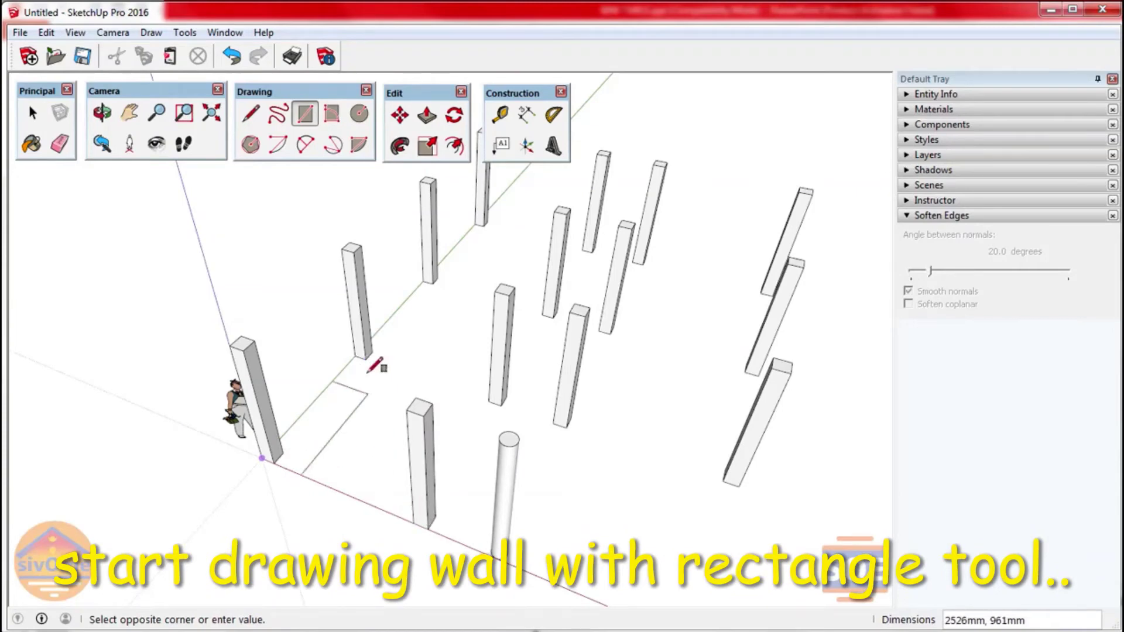
left_click(369, 356)
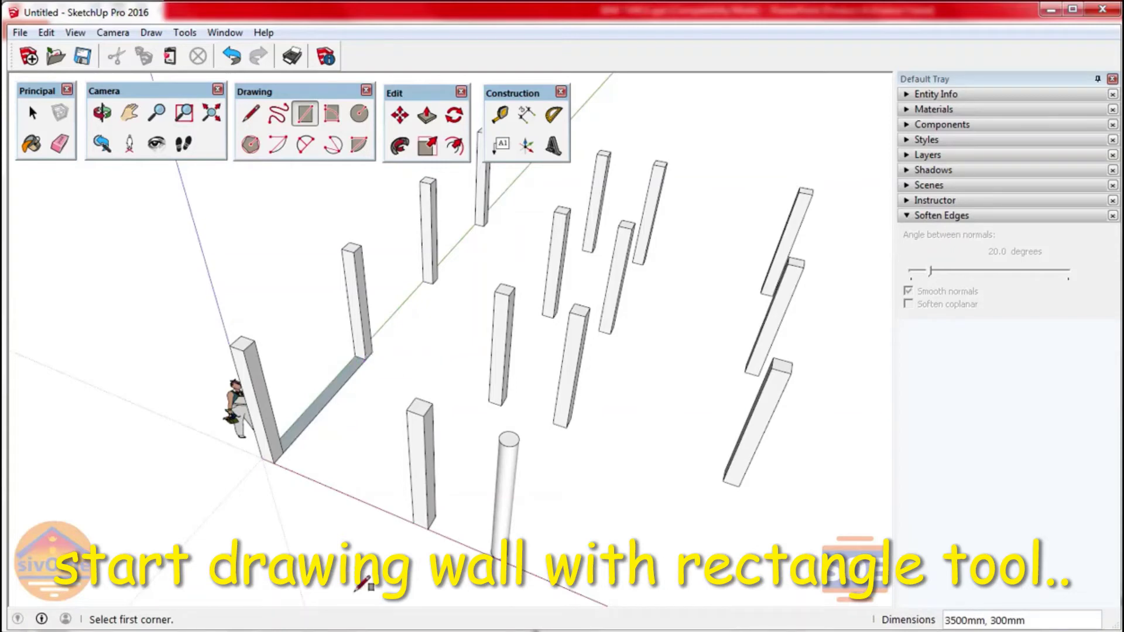
left_click(102, 112)
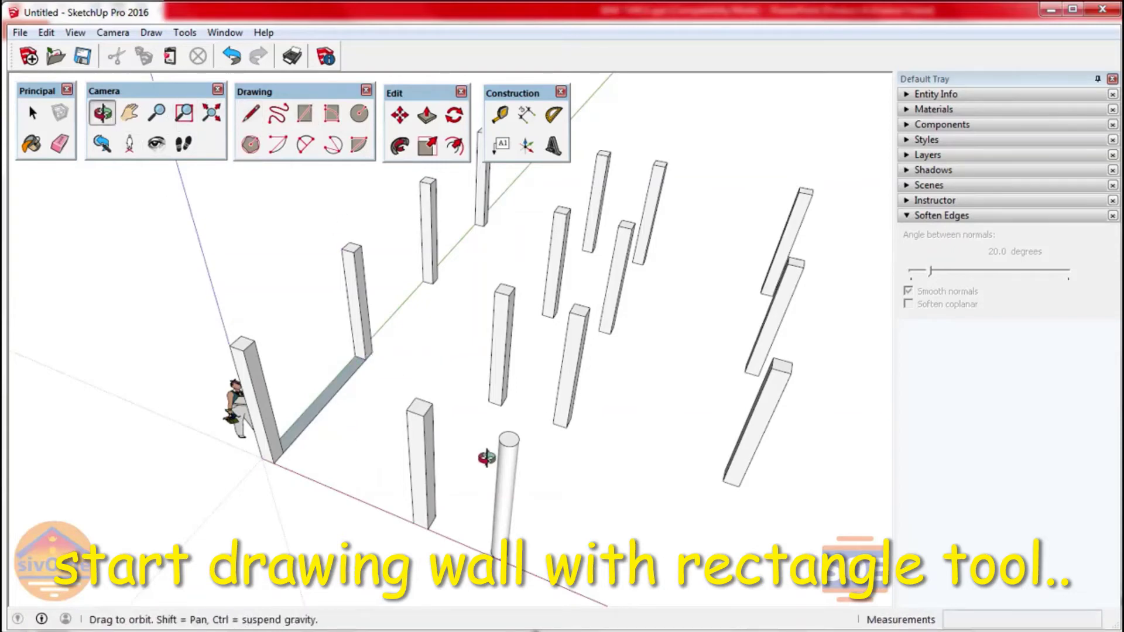
mouse_move(484, 459)
left_mouse_down()
mouse_move(417, 366)
mouse_move(220, 447)
mouse_move(567, 377)
mouse_move(486, 374)
mouse_move(400, 377)
mouse_move(574, 431)
mouse_move(476, 479)
mouse_move(582, 451)
mouse_move(489, 476)
mouse_move(512, 414)
mouse_move(476, 368)
mouse_move(472, 258)
mouse_move(383, 321)
mouse_move(339, 223)
left_mouse_up()
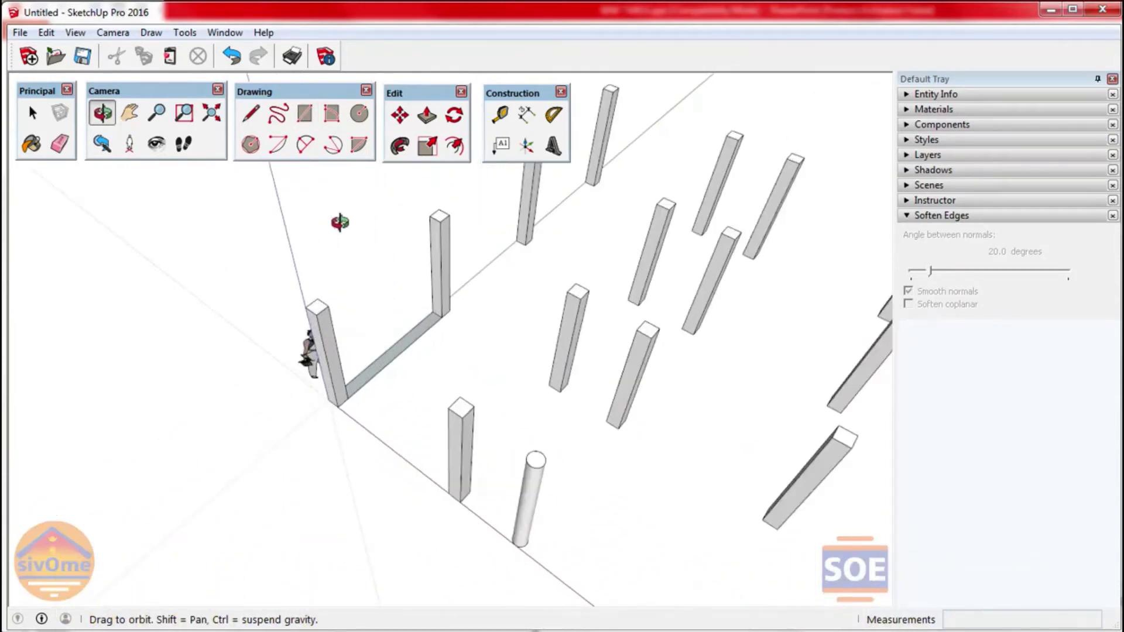
Step: Draw 300 mm-wide wall strips linking the wall corner to neighbouring post bases
left_click(303, 112)
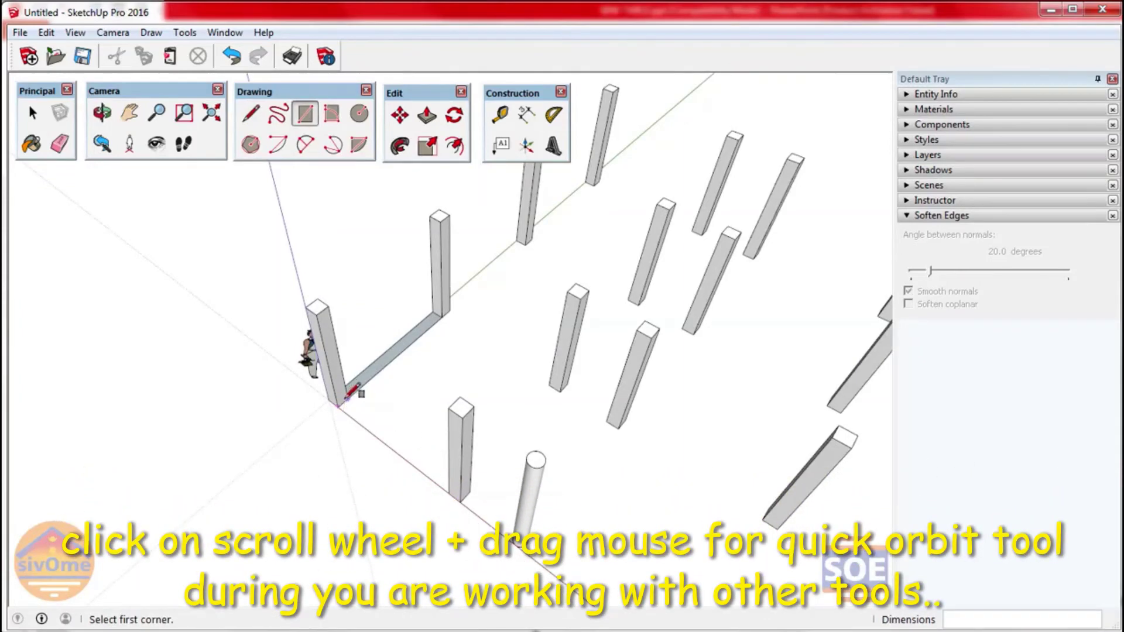
left_click(346, 398)
left_click(450, 490)
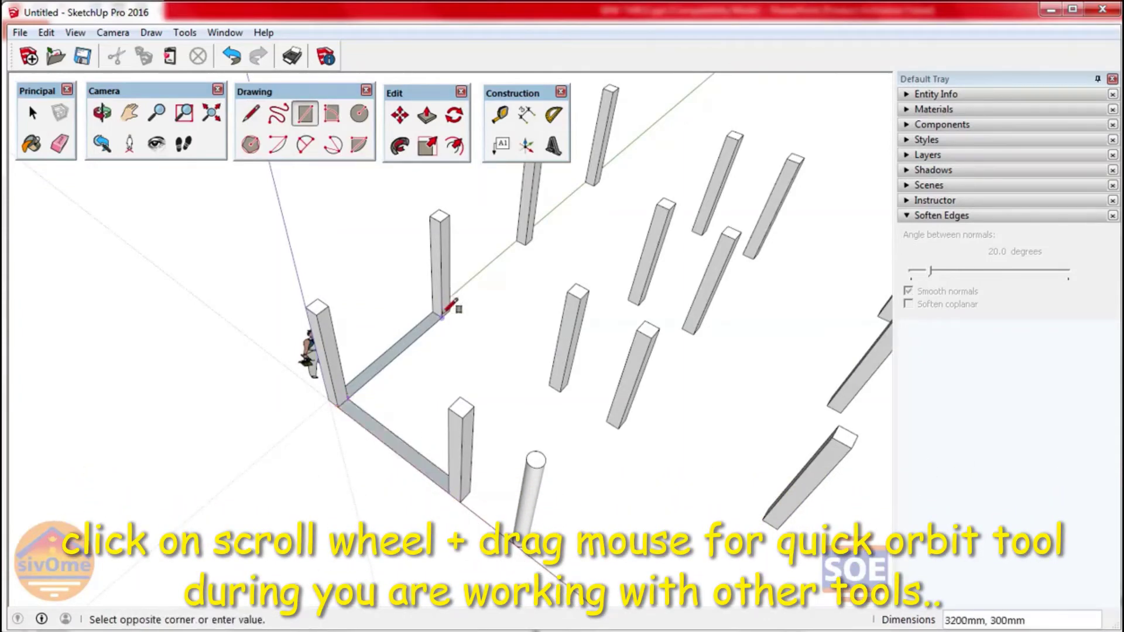
middle_click_drag(445, 305, 503, 280)
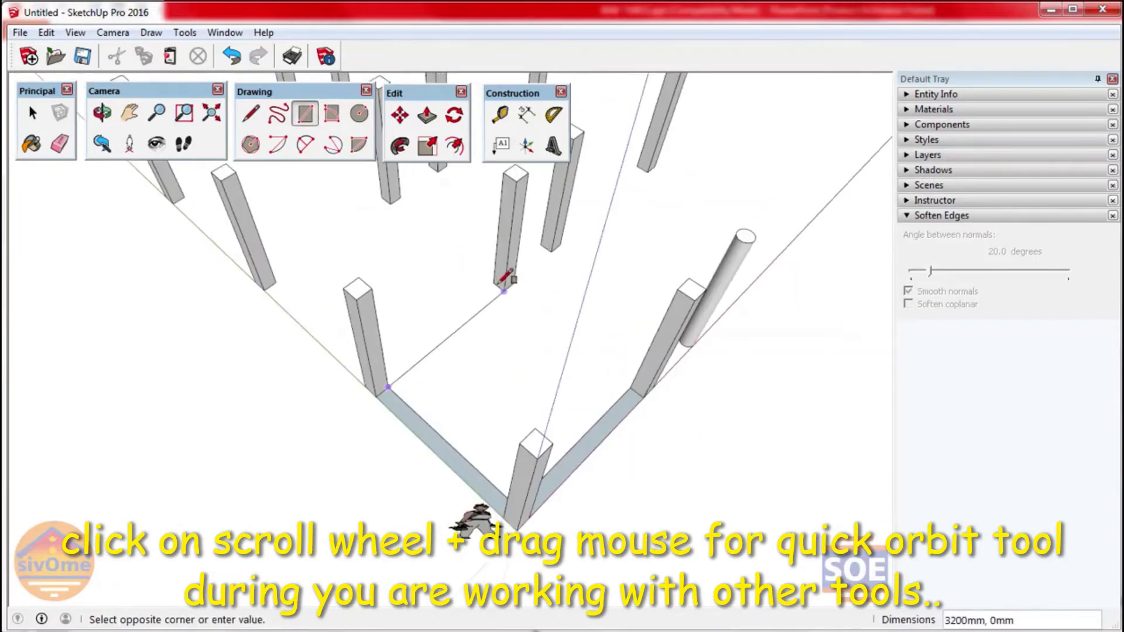
left_click(502, 290)
middle_click_drag(346, 374, 337, 417)
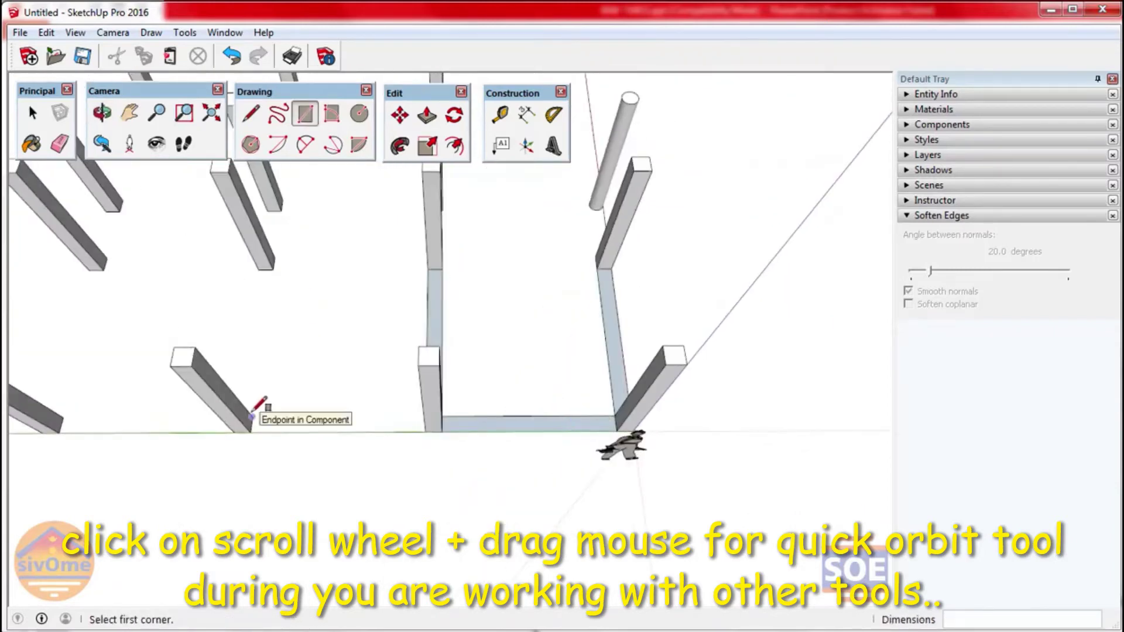
left_click(251, 416)
left_click(427, 432)
Step: Draw the 3200 × 300 mm front wall strip between post bases
middle_click_drag(426, 433, 457, 422)
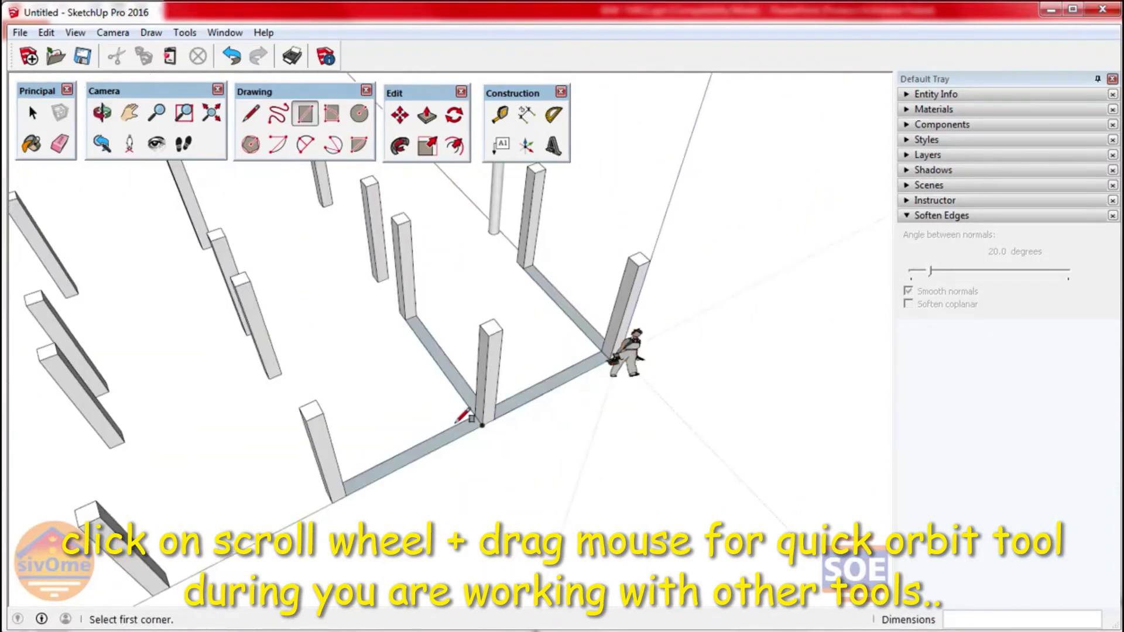
left_click(344, 499)
mouse_move(344, 499)
middle_mouse_down()
mouse_move(146, 451)
mouse_move(654, 466)
middle_mouse_up()
left_click(220, 446)
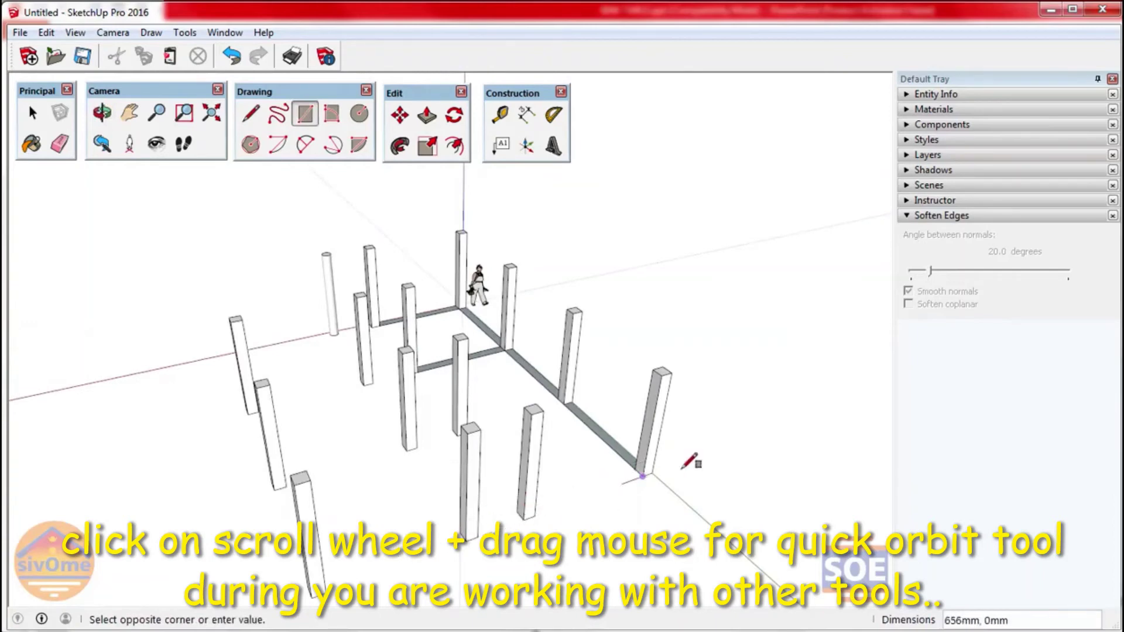
scroll(628, 493, "up", 2)
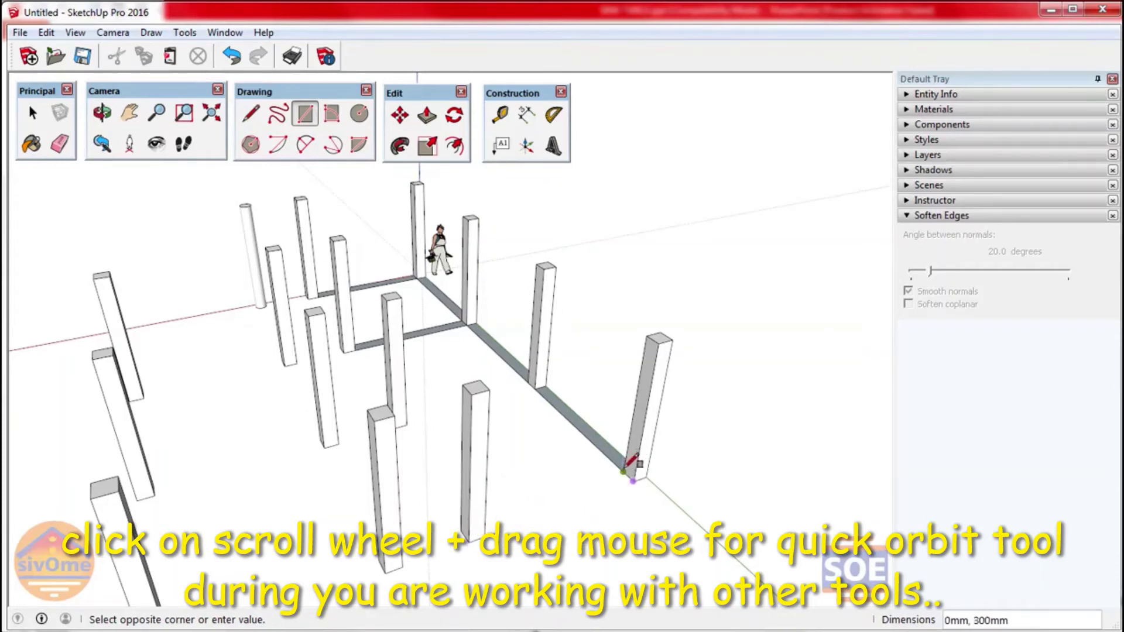
Step: Add three more flat wall strips between adjacent column bases
left_click(630, 469)
left_click(469, 525)
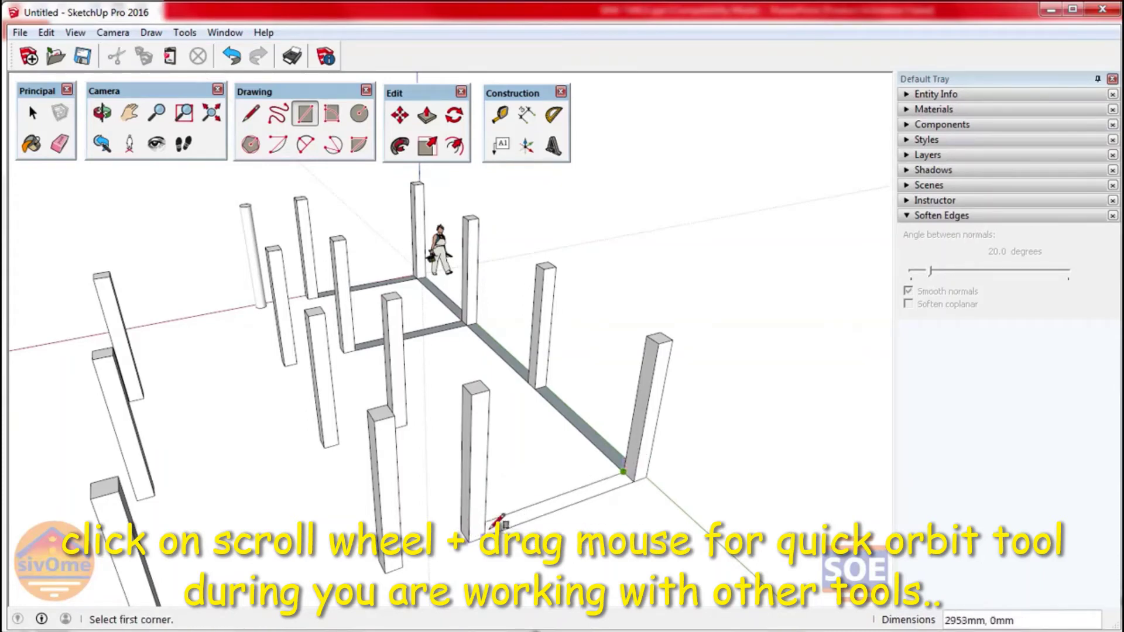
left_click(461, 531)
left_click(404, 565)
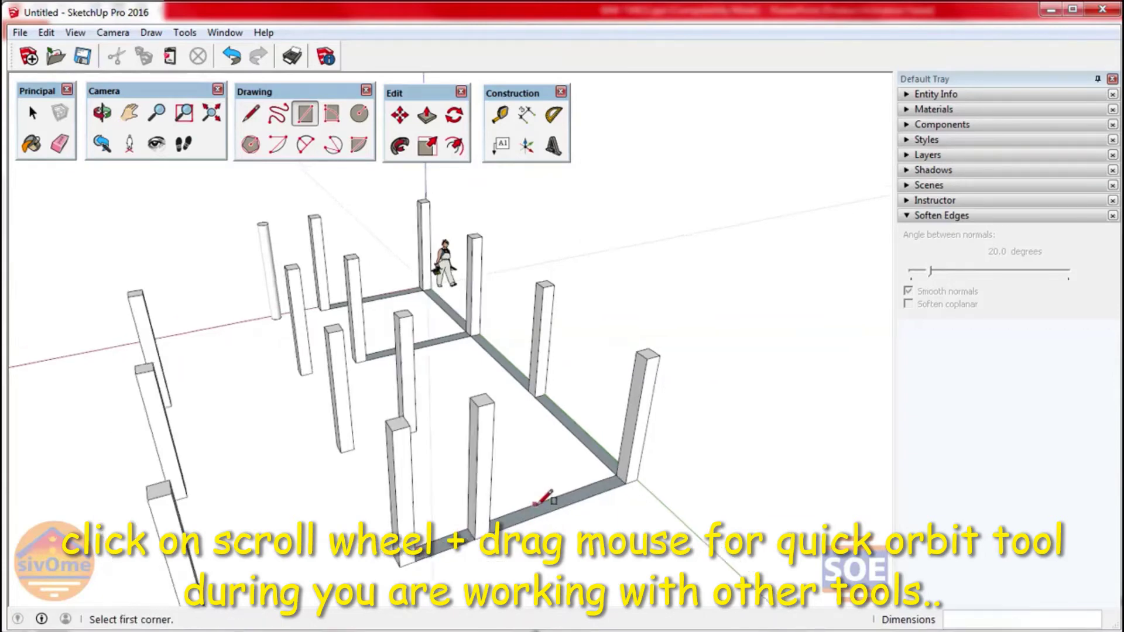
middle_click_drag(404, 565, 448, 525)
left_click(454, 518)
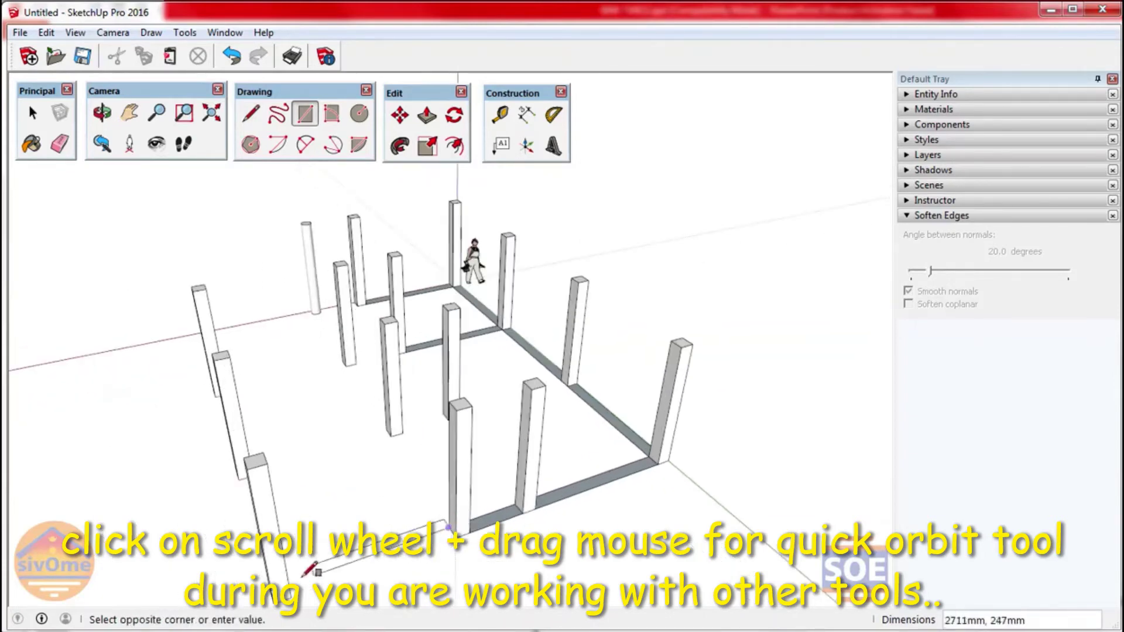
left_click(287, 585)
Step: Draw a long strip between columns and another strip rectangle at a column base
mouse_move(352, 577)
middle_mouse_down()
mouse_move(514, 529)
mouse_move(693, 446)
mouse_move(664, 442)
middle_mouse_up()
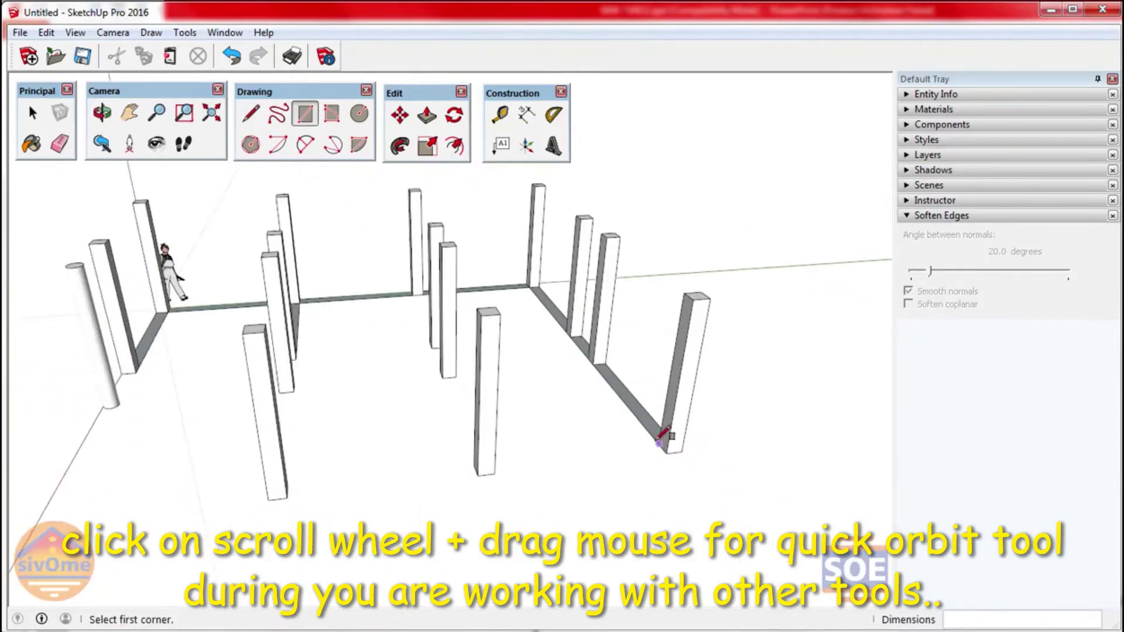
left_click(659, 443)
left_click(287, 490)
mouse_move(287, 490)
middle_mouse_down()
mouse_move(673, 534)
mouse_move(646, 460)
mouse_move(535, 514)
mouse_move(394, 393)
mouse_move(381, 318)
middle_mouse_up()
left_click(438, 465)
left_click(598, 536)
Step: Draw a strip between two columns, undoing a misplaced first attempt
scroll(327, 363, "up", 5)
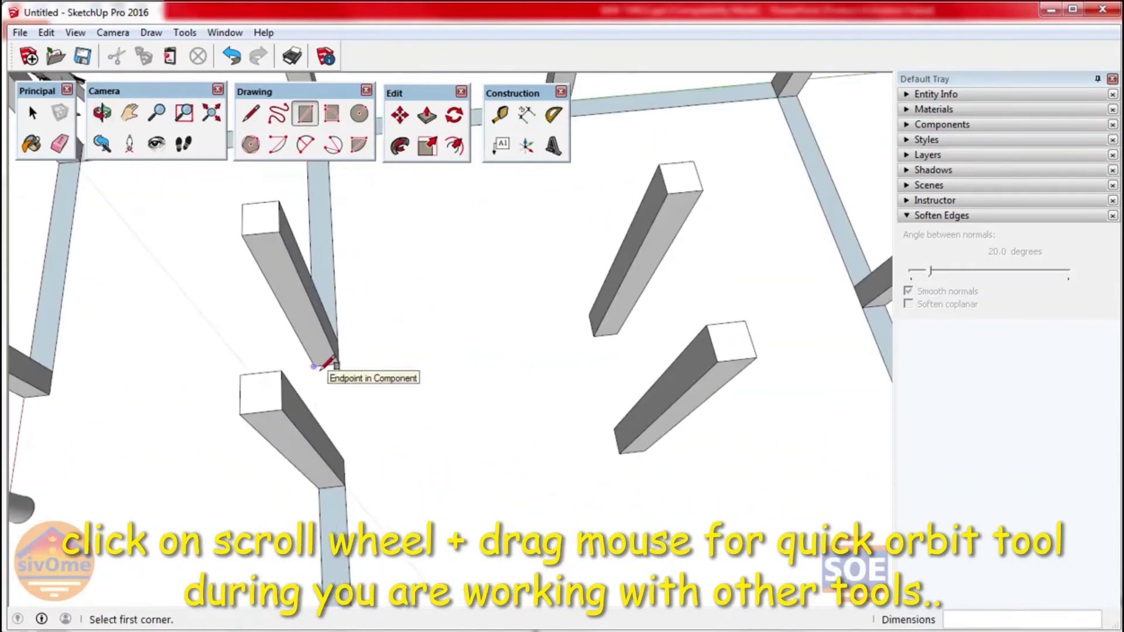
left_click(321, 365)
left_click(593, 313)
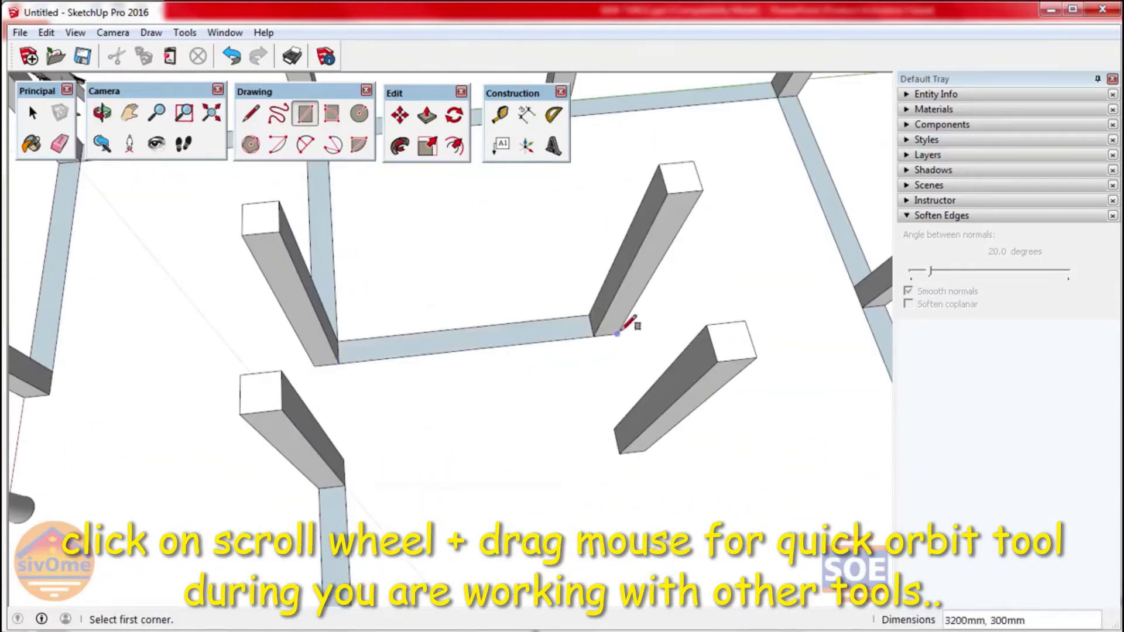
key("ctrl+z")
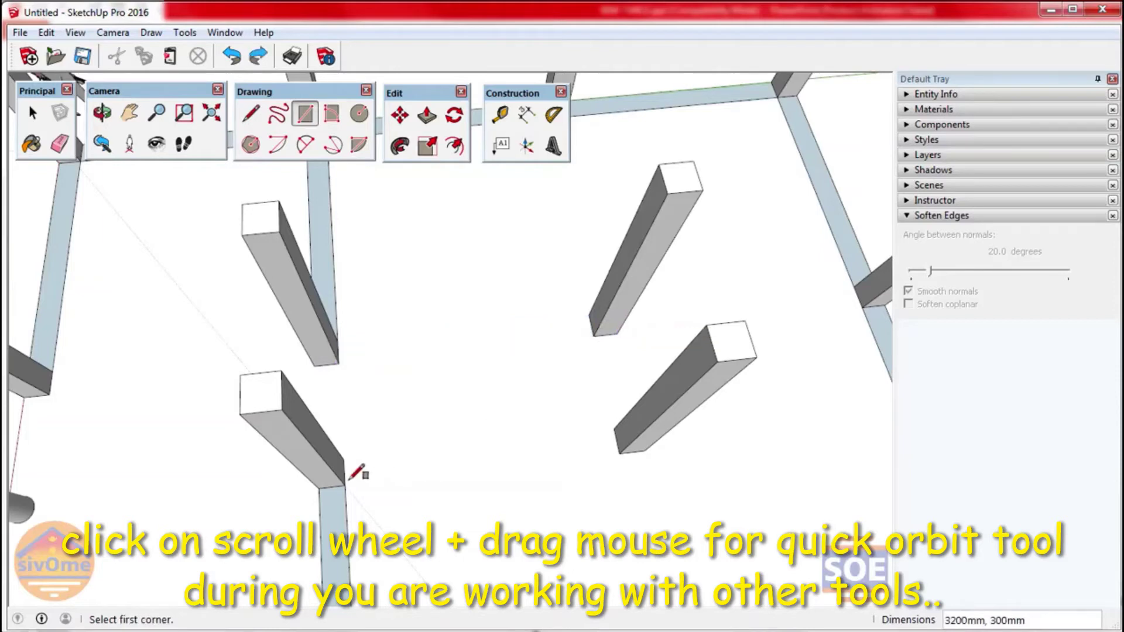
left_click(345, 485)
left_click(616, 426)
Step: Add two more wall strips, including a 3200 × 300 mm one, between column bases
middle_click_drag(616, 426, 515, 481)
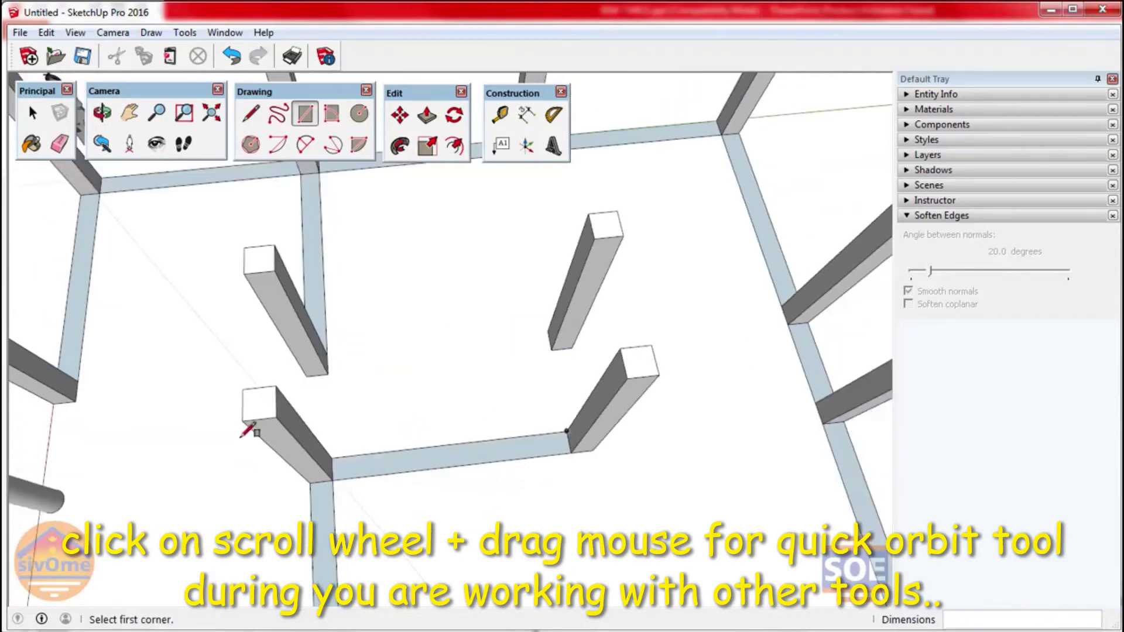
left_click(518, 496)
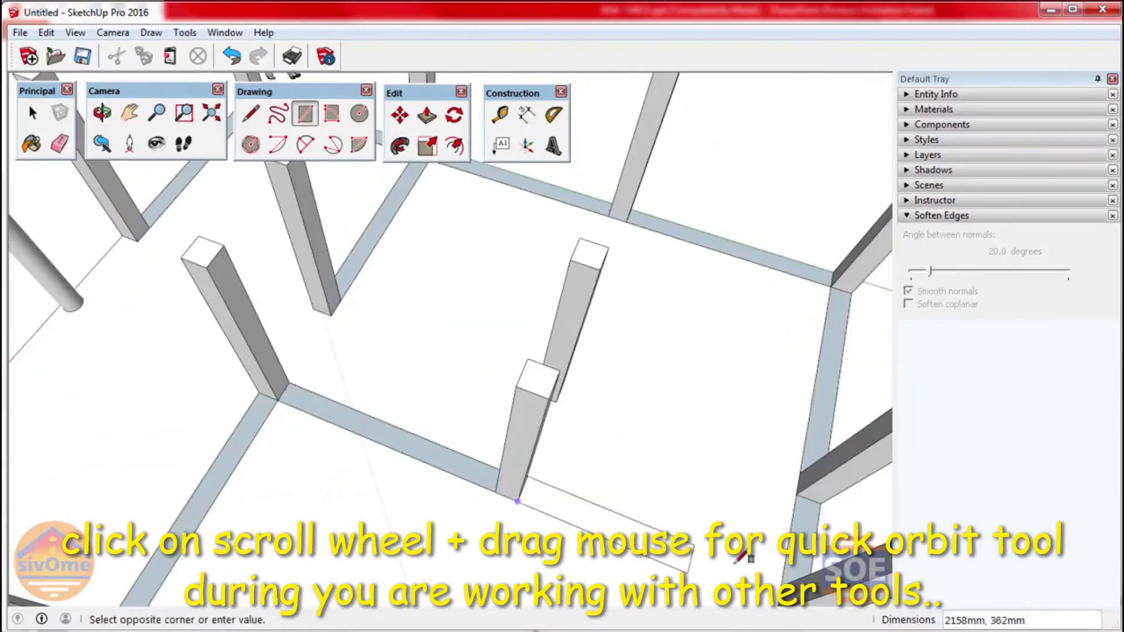
left_click(787, 577)
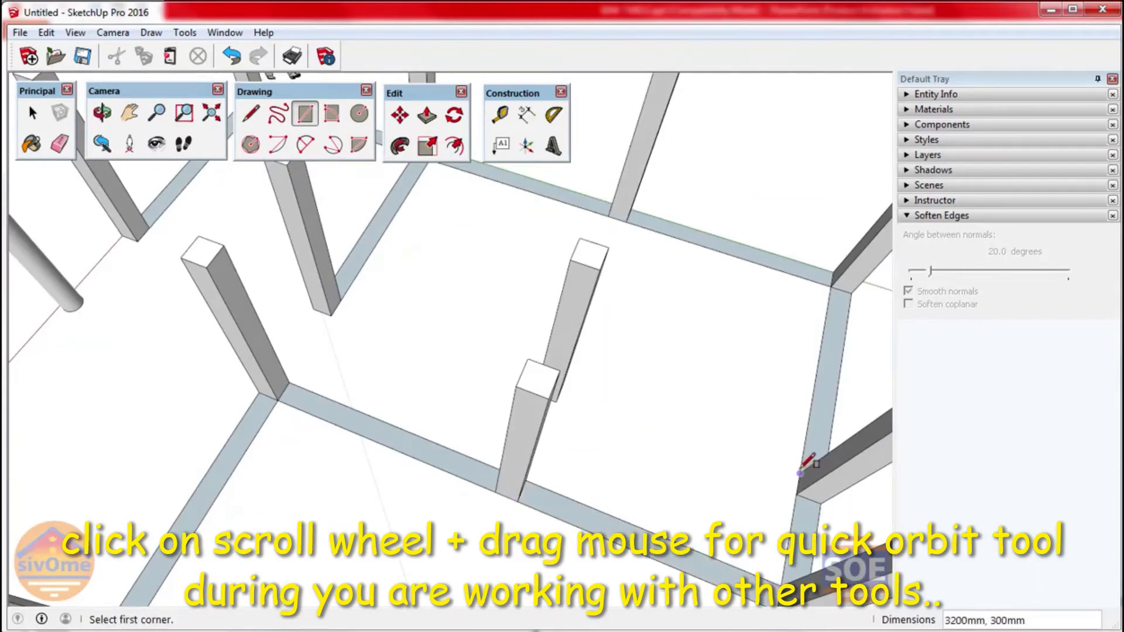
mouse_move(801, 471)
middle_mouse_down()
mouse_move(662, 471)
mouse_move(519, 422)
middle_mouse_up()
left_click(524, 429)
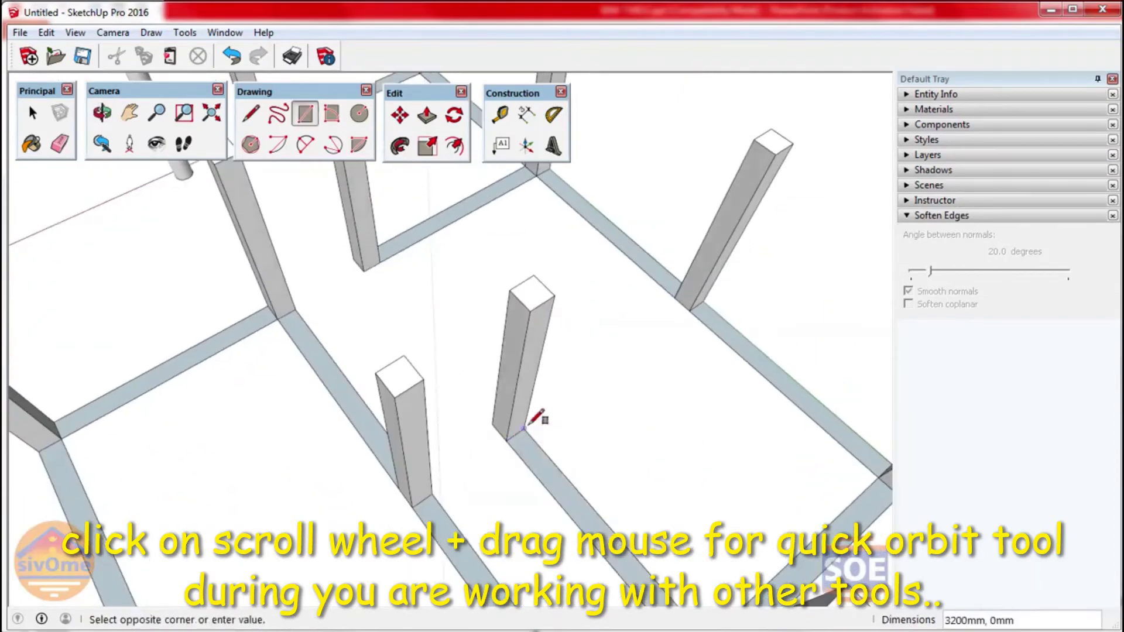
left_click(677, 295)
Step: Fill three room areas with rectangular grey floor faces
mouse_move(626, 359)
middle_mouse_down()
mouse_move(609, 389)
mouse_move(697, 347)
mouse_move(638, 427)
mouse_move(634, 370)
middle_mouse_up()
left_click(590, 341)
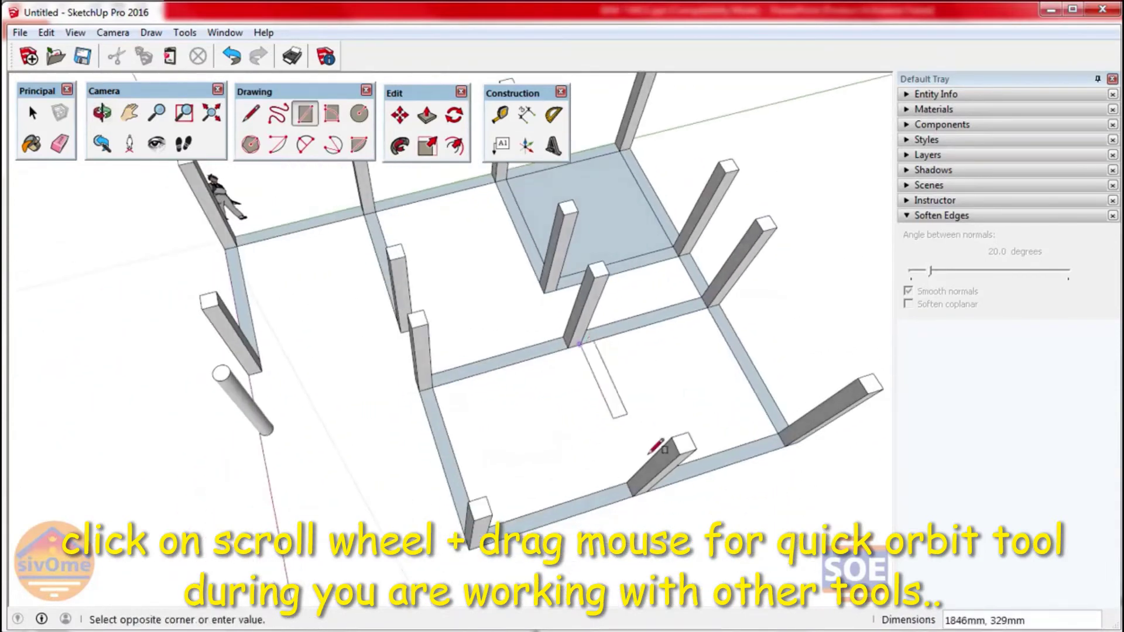
left_click(635, 489)
middle_click_drag(602, 422, 691, 444)
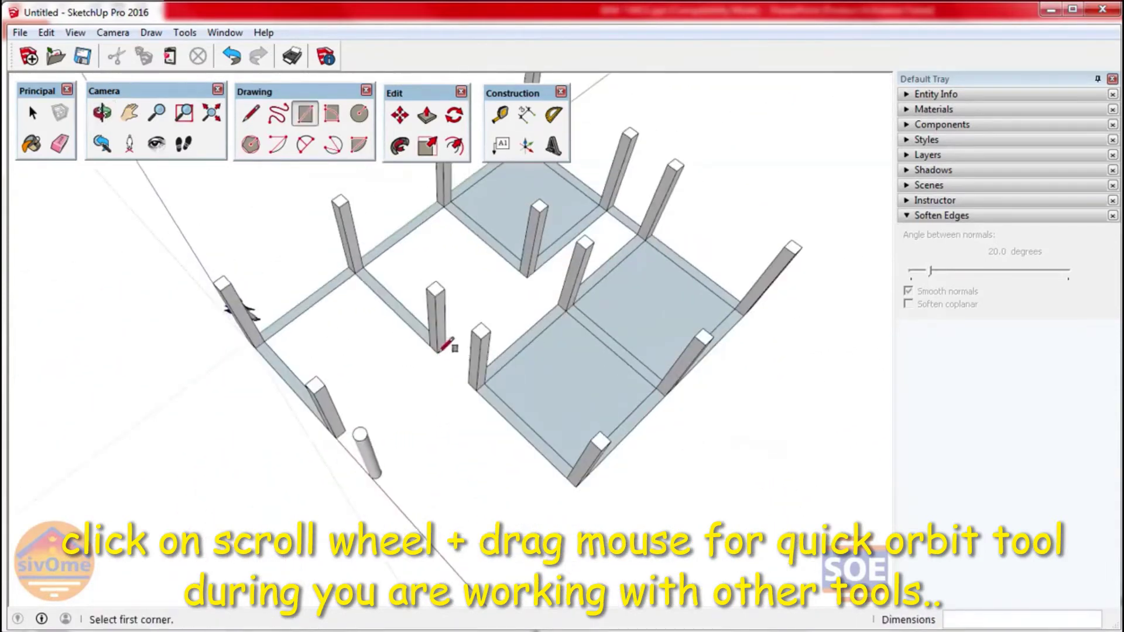
scroll(443, 330, "up", 2)
scroll(351, 421, "up", 3)
left_click(311, 466)
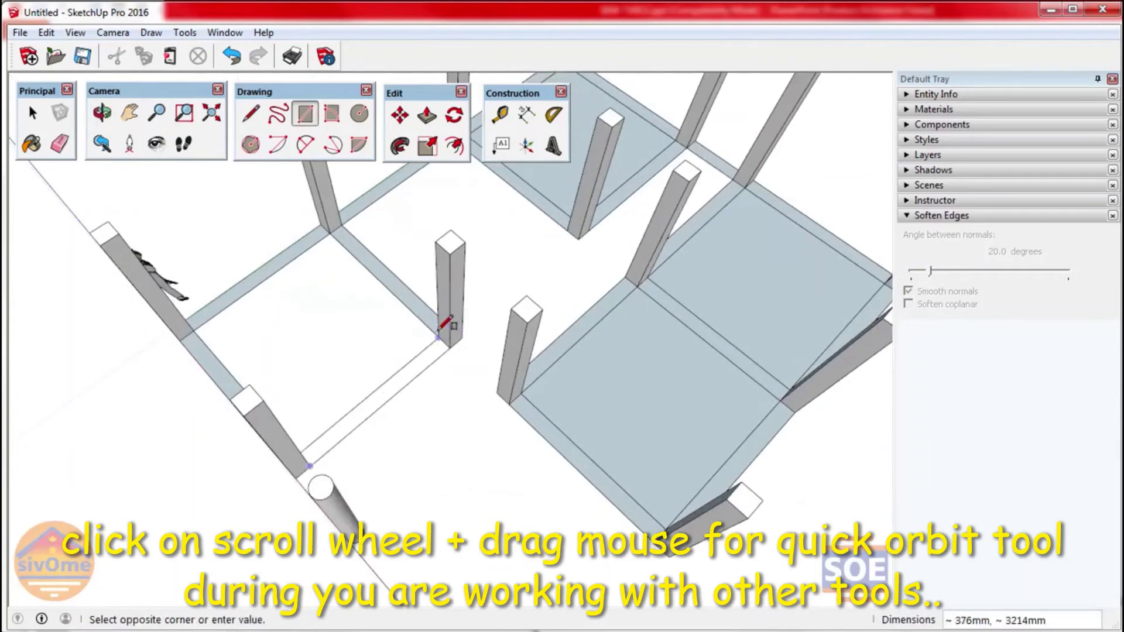
left_click(449, 348)
left_click(468, 338)
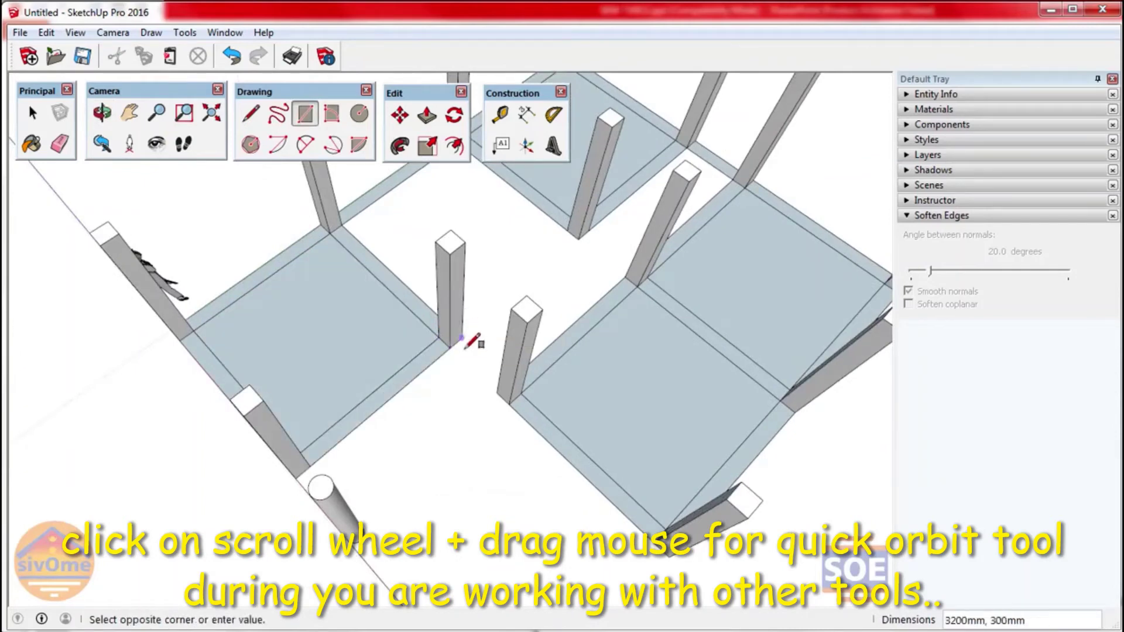
left_click(502, 376)
Step: Orbit beneath the slab and draw a rectangle on its underside
mouse_move(502, 381)
middle_mouse_down()
mouse_move(665, 342)
mouse_move(635, 377)
mouse_move(562, 363)
middle_mouse_up()
scroll(602, 381, "down", 3)
scroll(547, 351, "up", 3)
scroll(477, 432, "up", 3)
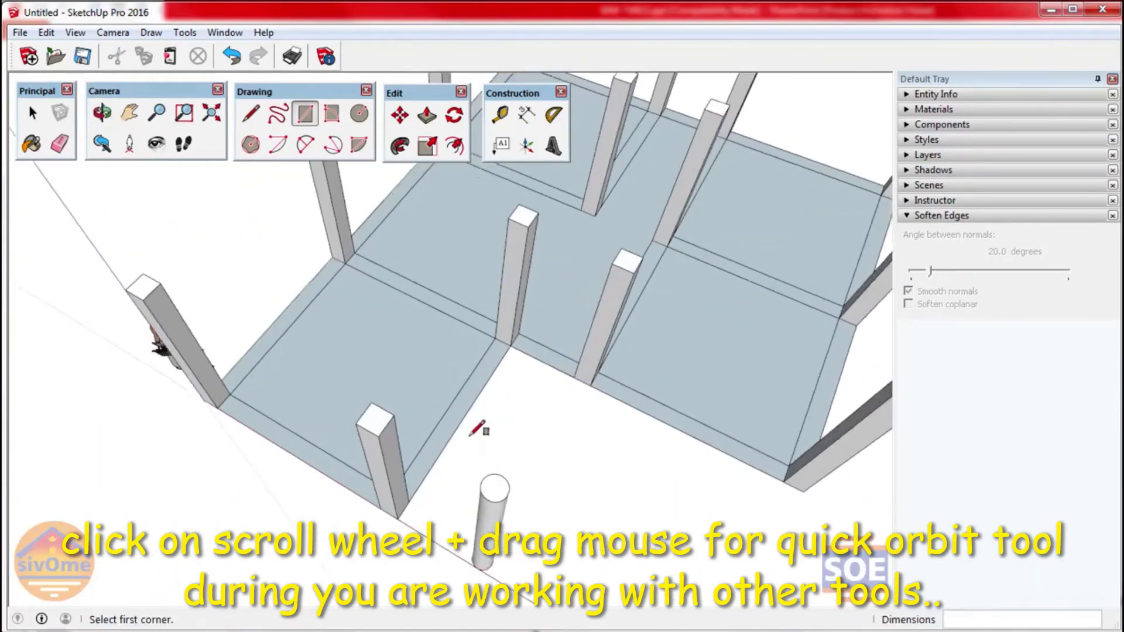
scroll(519, 376, "up", 3)
mouse_move(501, 306)
middle_mouse_down()
mouse_move(527, 269)
mouse_move(429, 268)
mouse_move(410, 249)
middle_mouse_up()
left_click(401, 244)
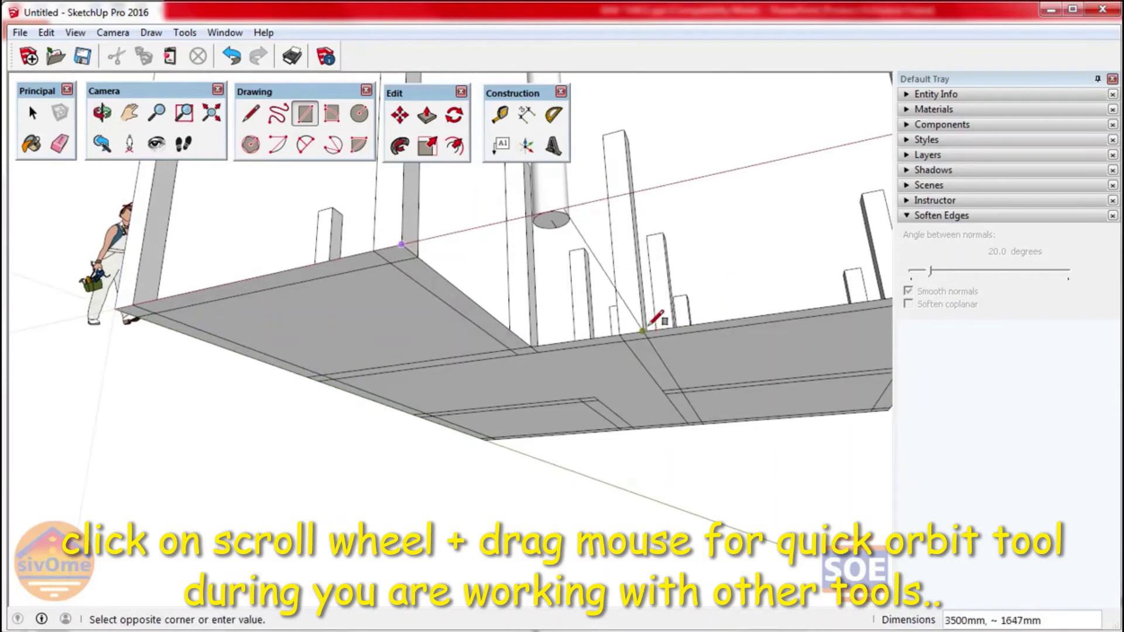
left_click(673, 319)
mouse_move(673, 319)
middle_mouse_down()
mouse_move(577, 574)
mouse_move(597, 484)
mouse_move(585, 468)
middle_mouse_up()
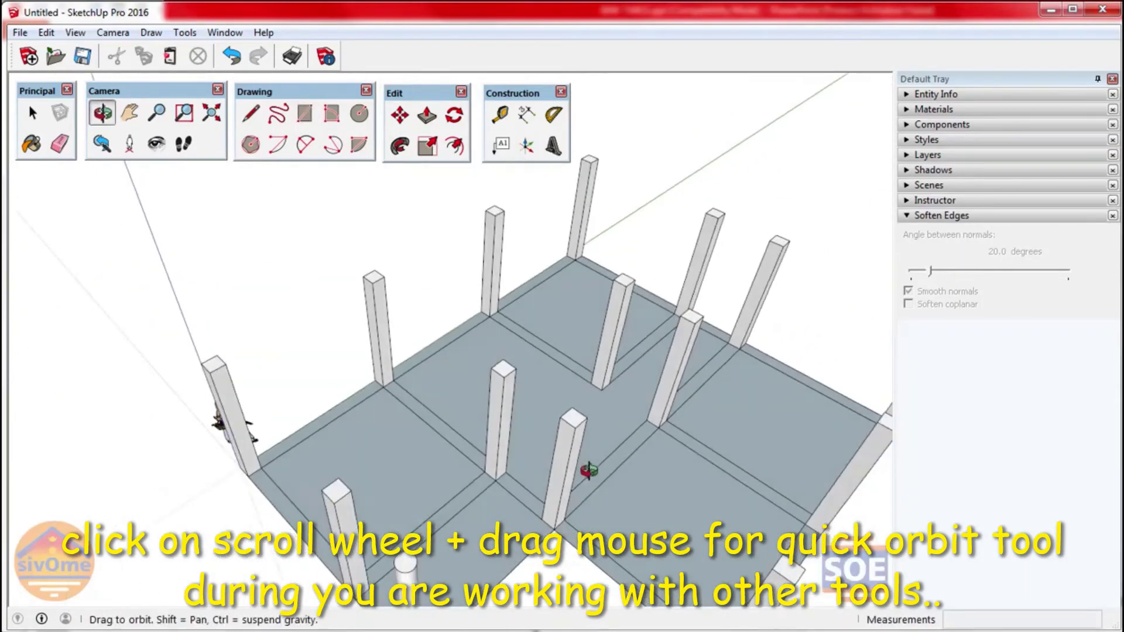
Step: Push/pull the front-left, left and back wall strips up to full 3000 mm height
key("p")
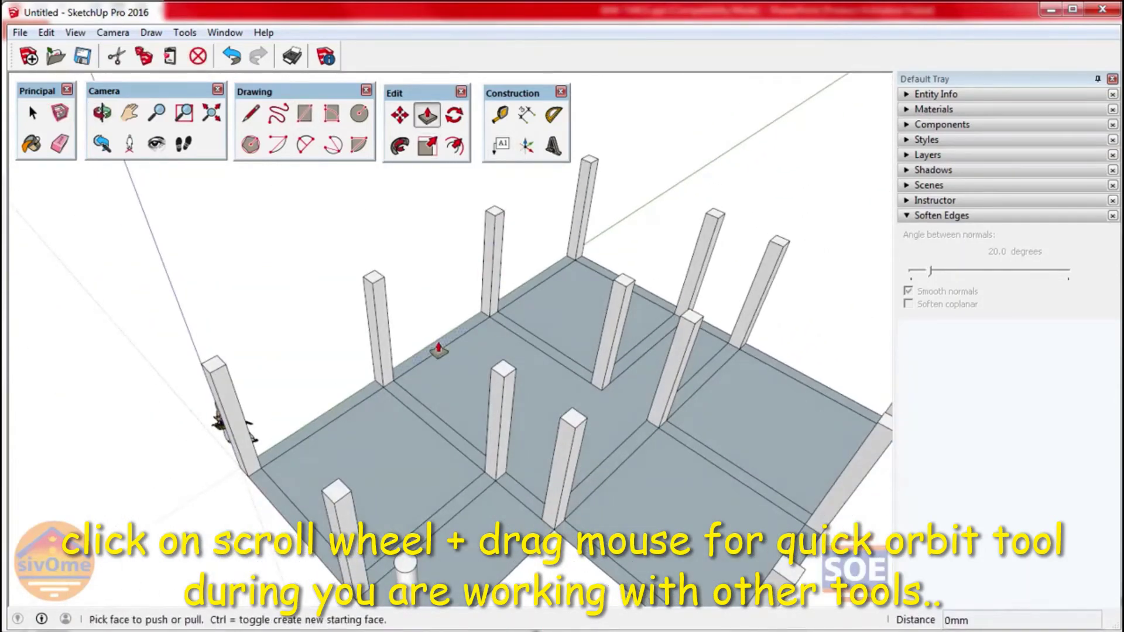
left_click(437, 350)
left_click(371, 296)
left_click(359, 409)
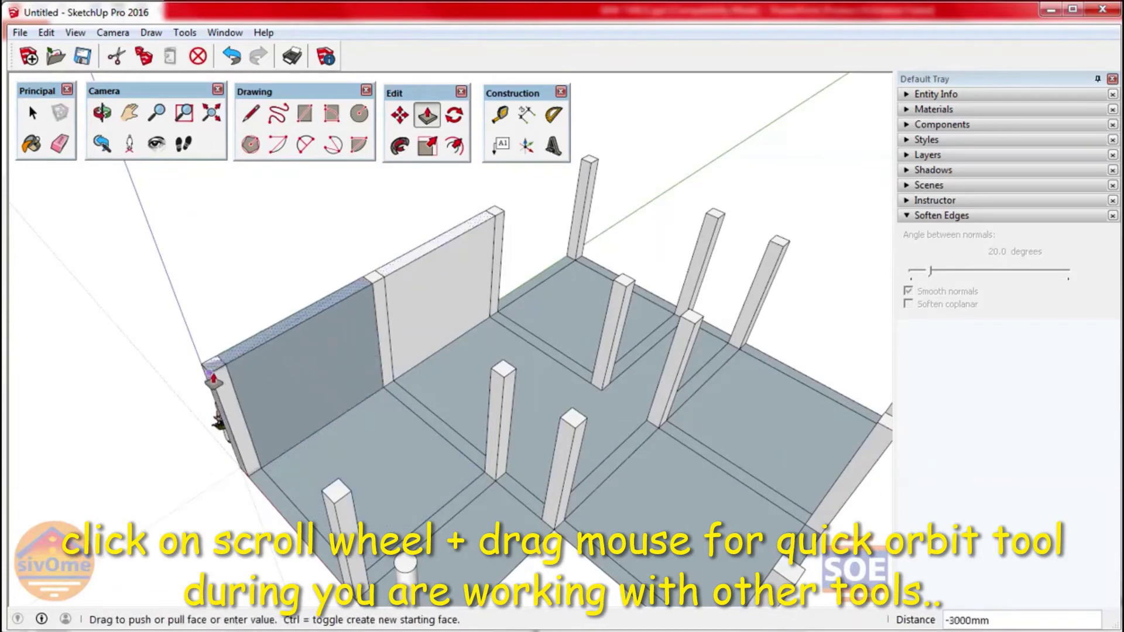
left_click(214, 381)
left_click(275, 463)
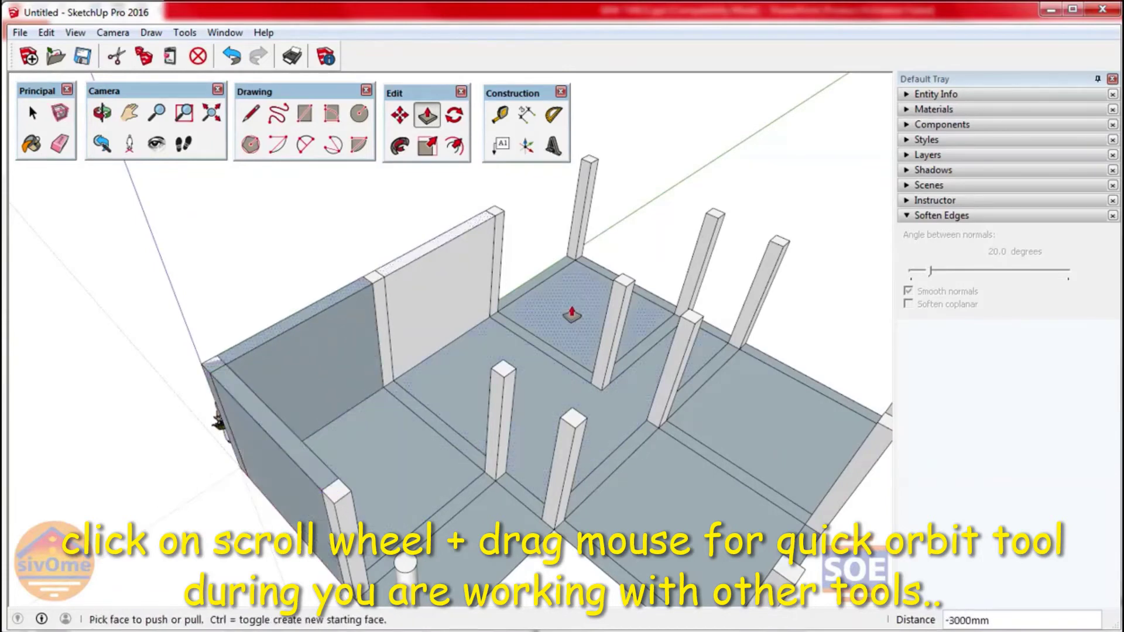
left_click(550, 274)
left_click(465, 238)
left_click(657, 314)
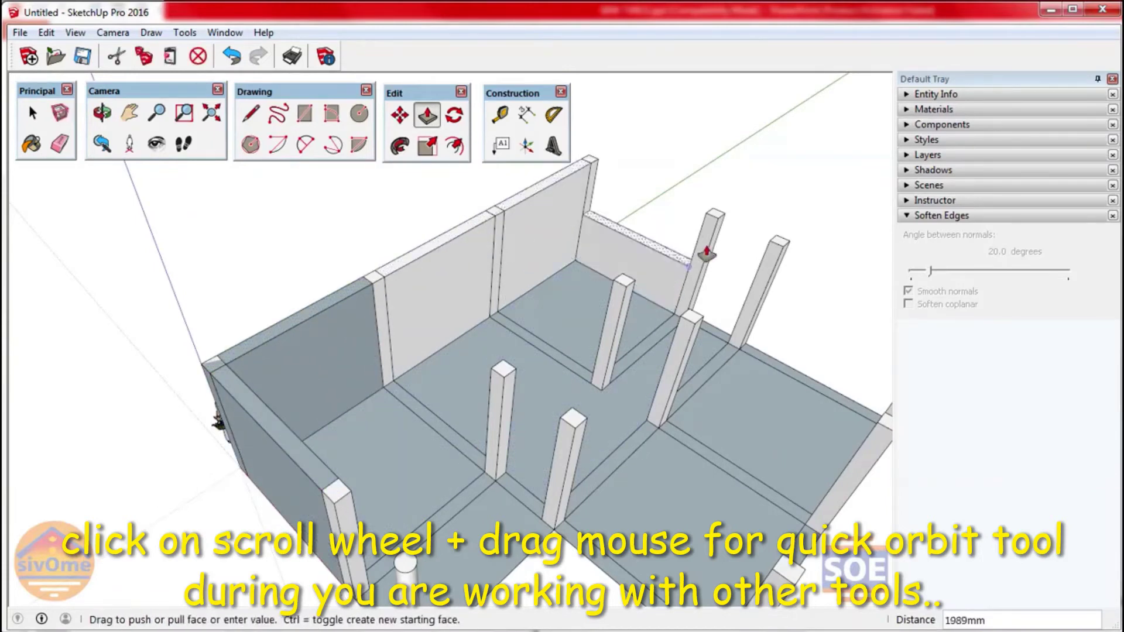
left_click(715, 224)
Step: Raise the right-side strips and those between the back columns to 3000 mm
left_click(731, 325)
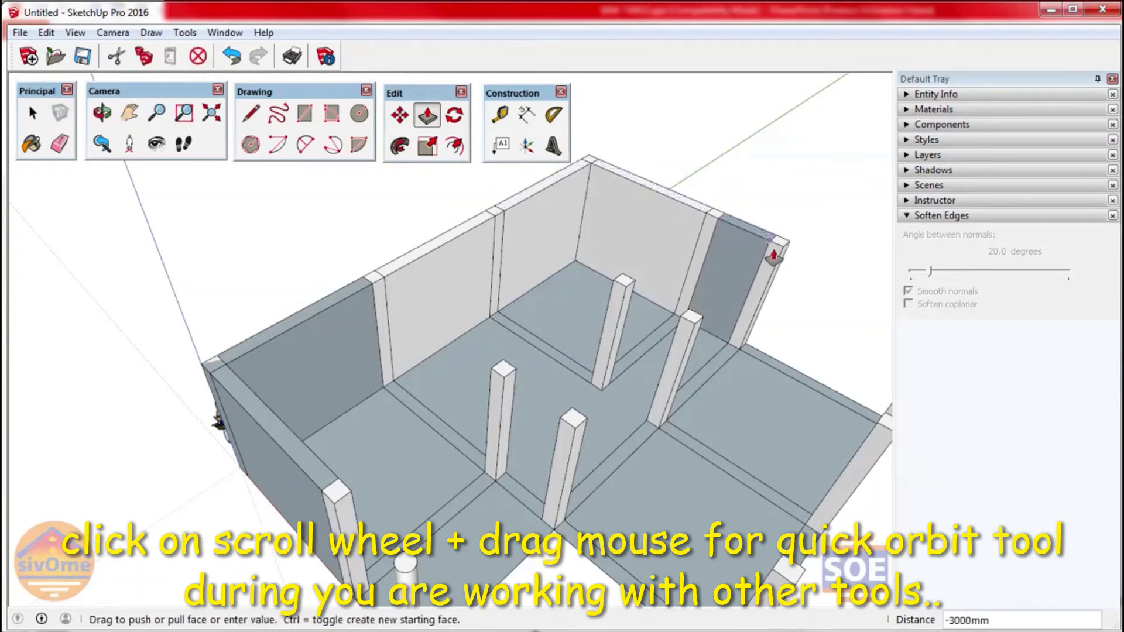
left_click(773, 249)
left_click(778, 360)
left_click(776, 251)
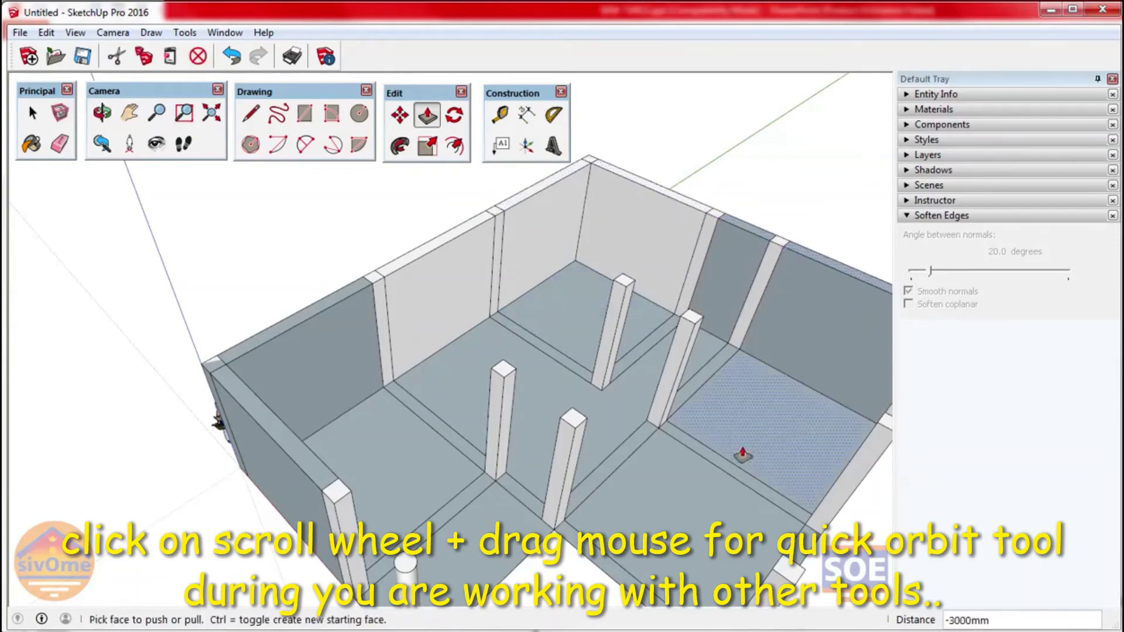
left_click(727, 368)
left_click(685, 321)
left_click(647, 339)
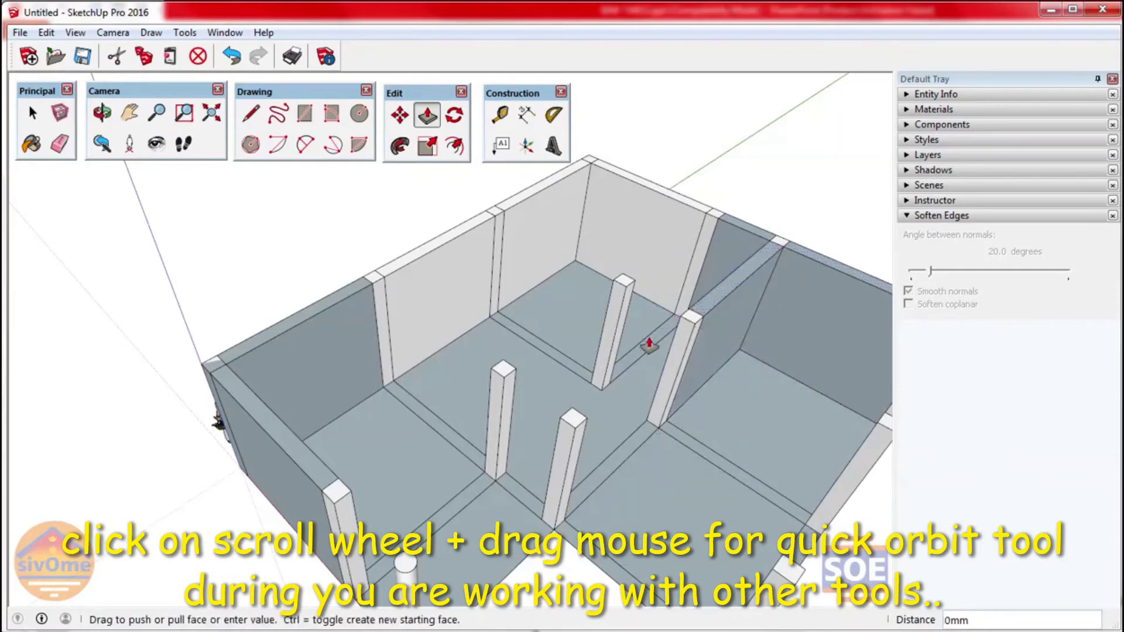
left_click(616, 295)
Step: Raise the back-room and central strips into full-height walls
left_click(571, 372)
left_click(634, 276)
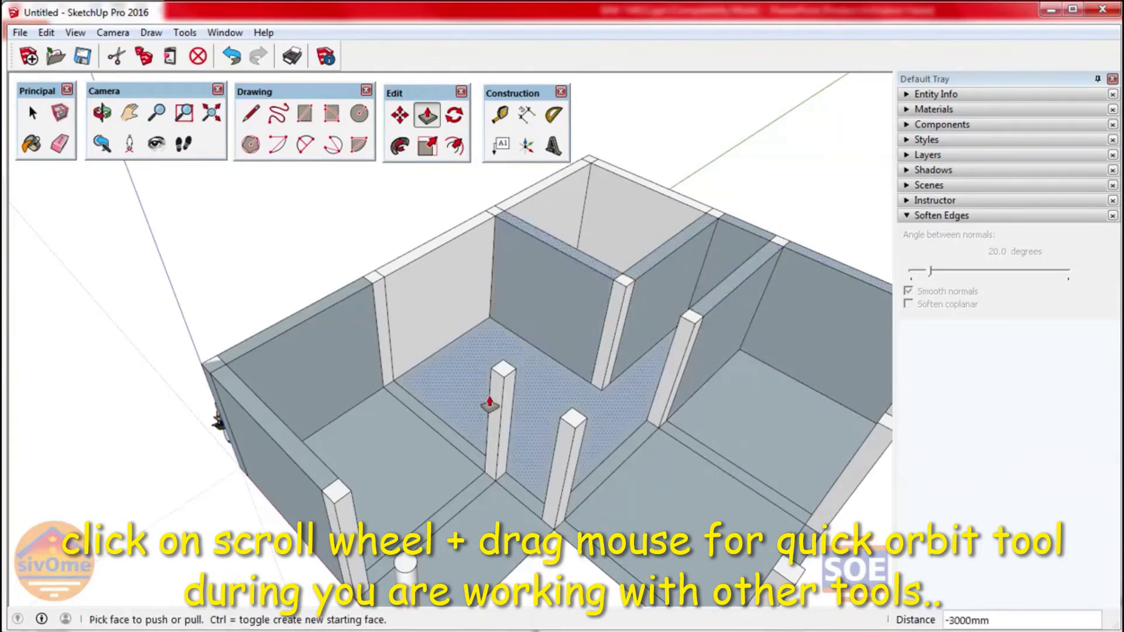
left_click(456, 438)
left_click(499, 377)
left_click(609, 474)
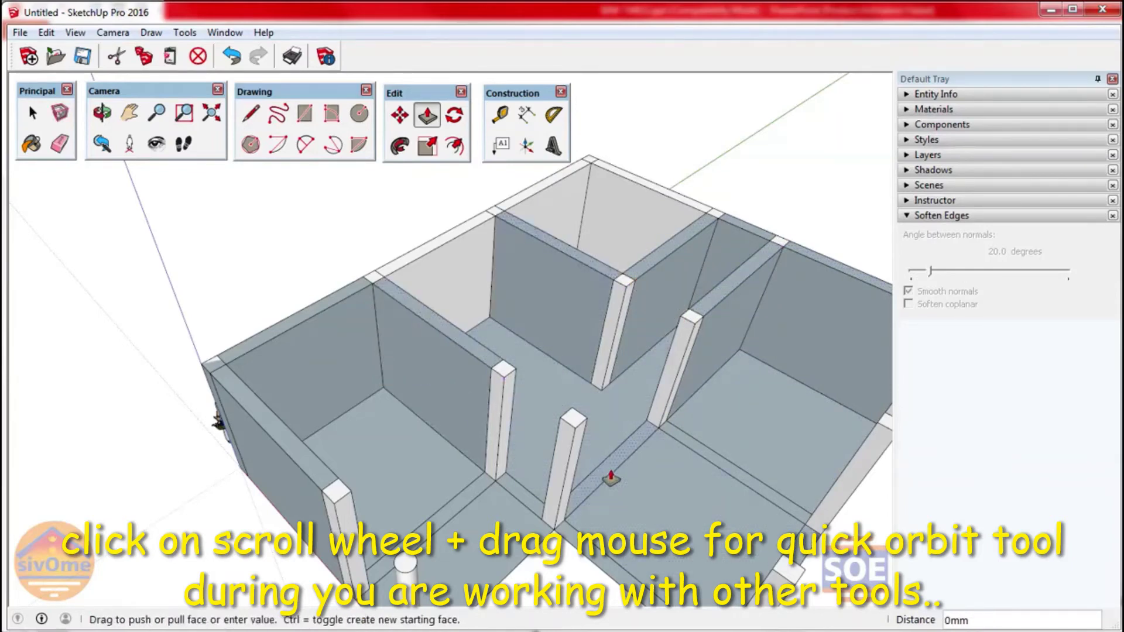
left_click(574, 440)
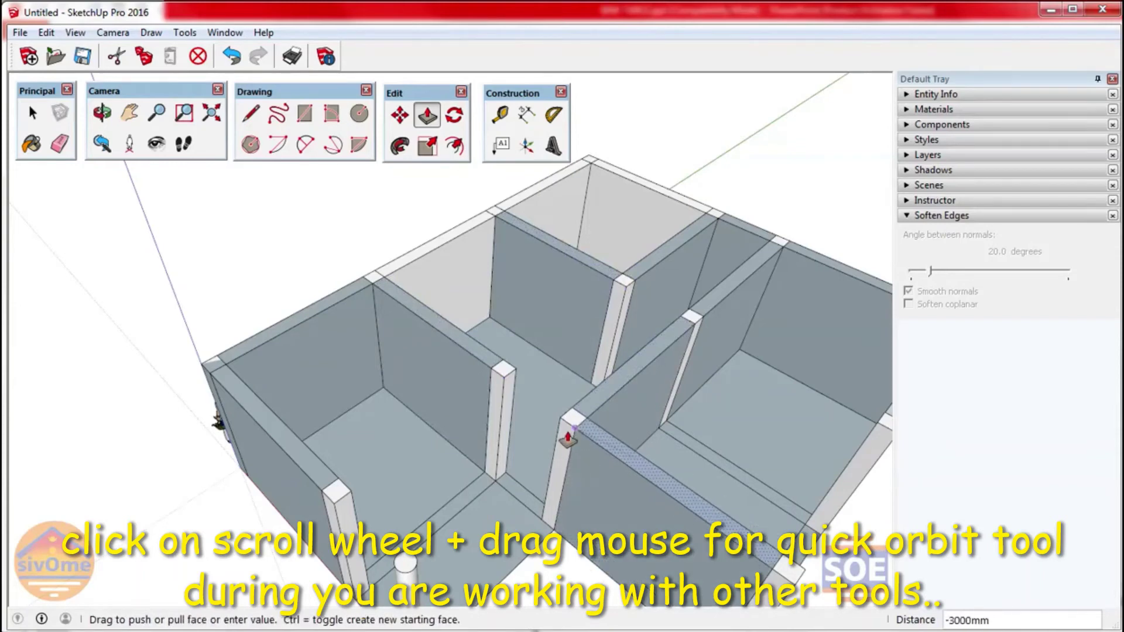
Step: From a lower view, raise one last strip to full height and zoom out over the layout
mouse_move(609, 401)
middle_mouse_down()
mouse_move(544, 420)
mouse_move(609, 556)
middle_mouse_up()
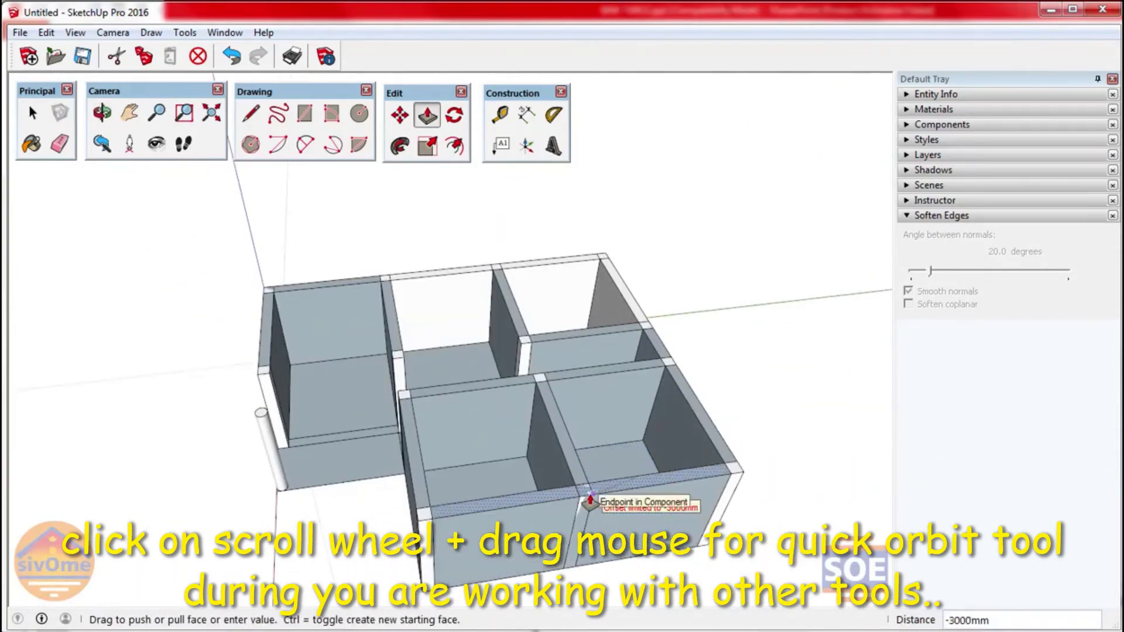
mouse_move(407, 473)
middle_mouse_down()
mouse_move(439, 477)
mouse_move(527, 355)
mouse_move(619, 457)
mouse_move(582, 486)
mouse_move(519, 384)
mouse_move(544, 432)
mouse_move(374, 431)
mouse_move(630, 404)
mouse_move(427, 421)
mouse_move(477, 426)
mouse_move(648, 495)
mouse_move(670, 351)
mouse_move(601, 446)
mouse_move(635, 471)
mouse_move(562, 456)
mouse_move(580, 468)
middle_mouse_up()
left_click(439, 476)
left_click(448, 381)
scroll(579, 468, "down", 2)
scroll(532, 454, "down", 2)
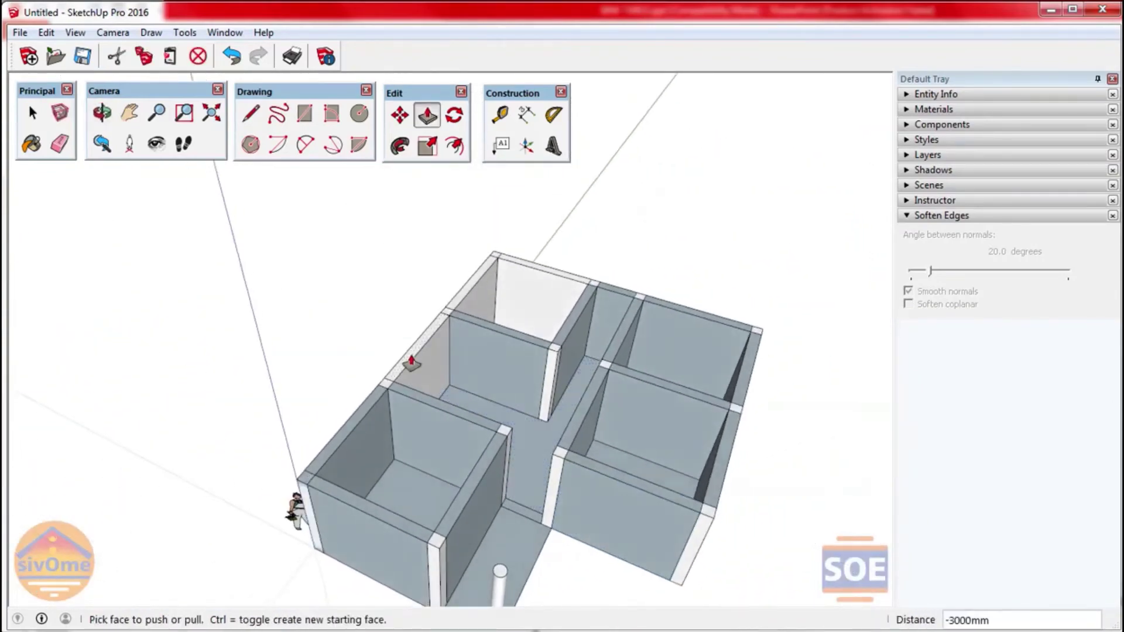
Step: With the Paint Bucket, pick the light beige material from the In Model list
left_click(37, 150)
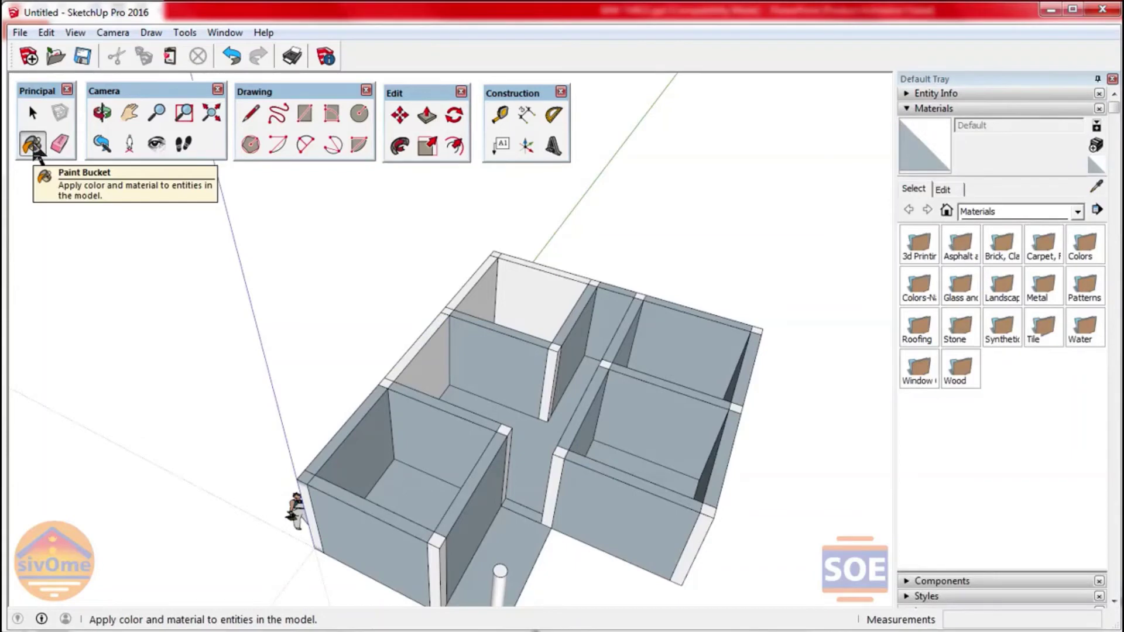
left_click(1076, 212)
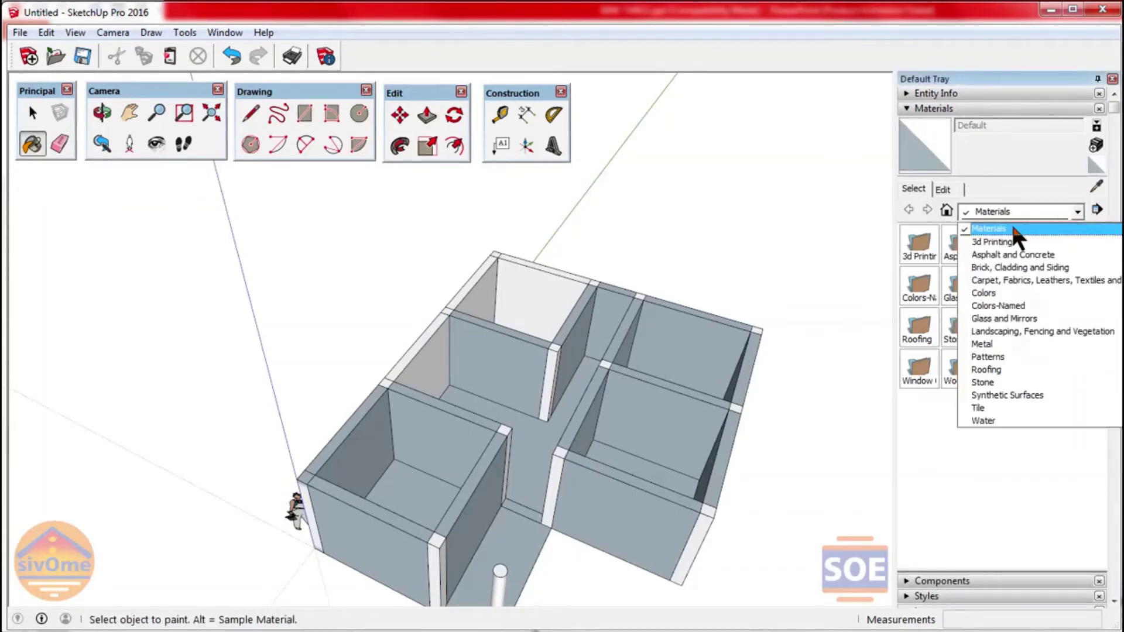
scroll(1010, 235, "up", 1)
left_click(990, 229)
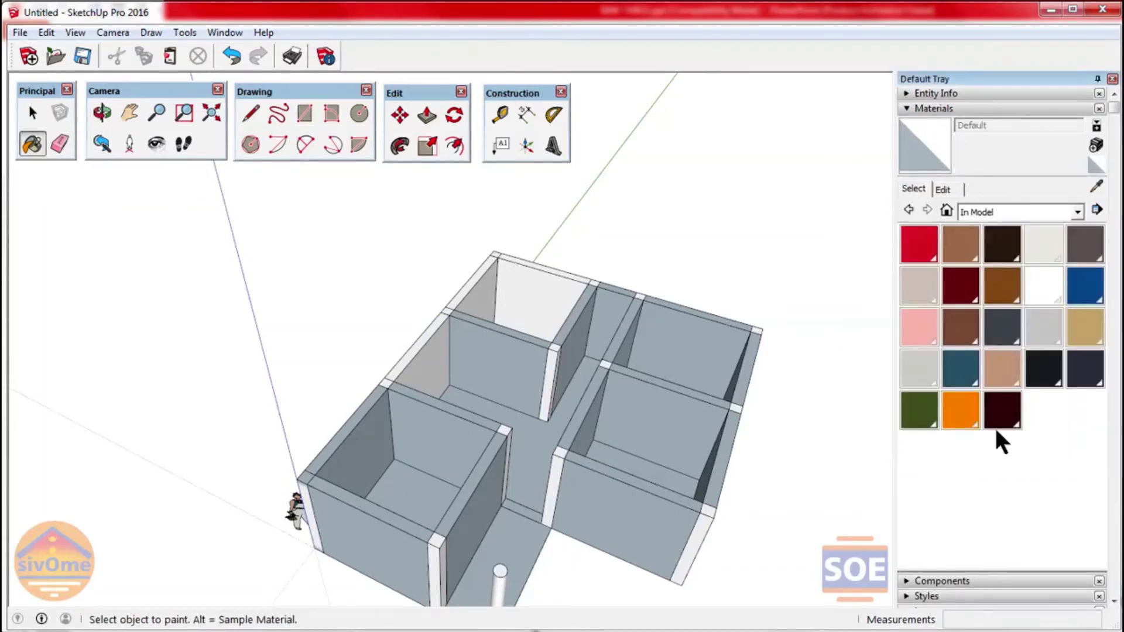
left_click(1043, 240)
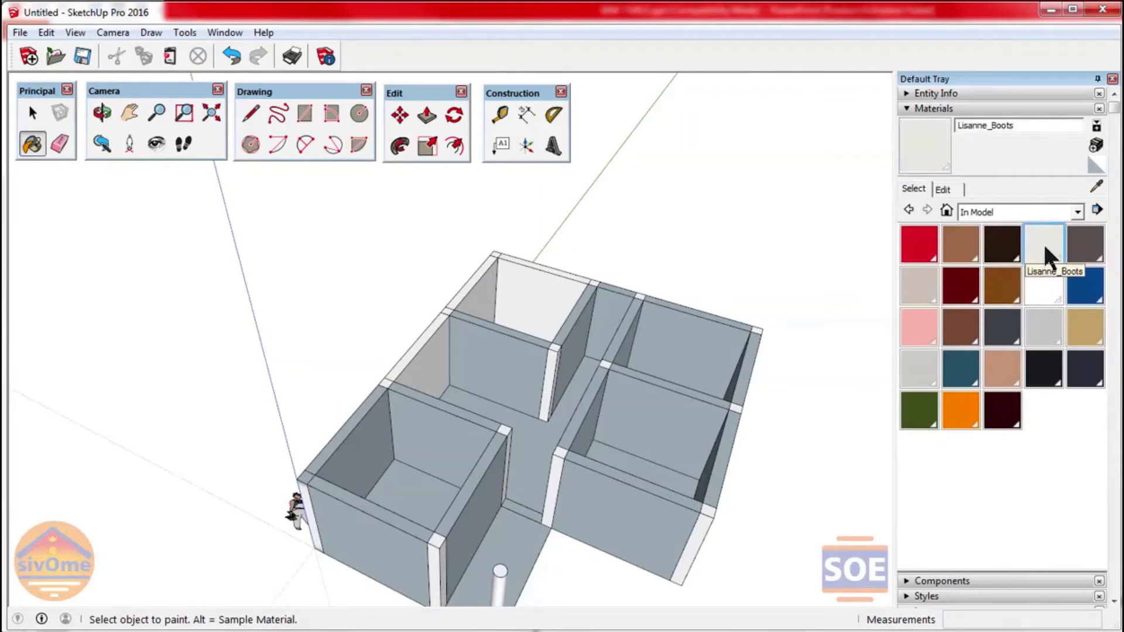
Step: Paint the room walls, partitions and front exterior wall light beige
left_click(543, 359)
left_click(596, 323)
left_click(574, 342)
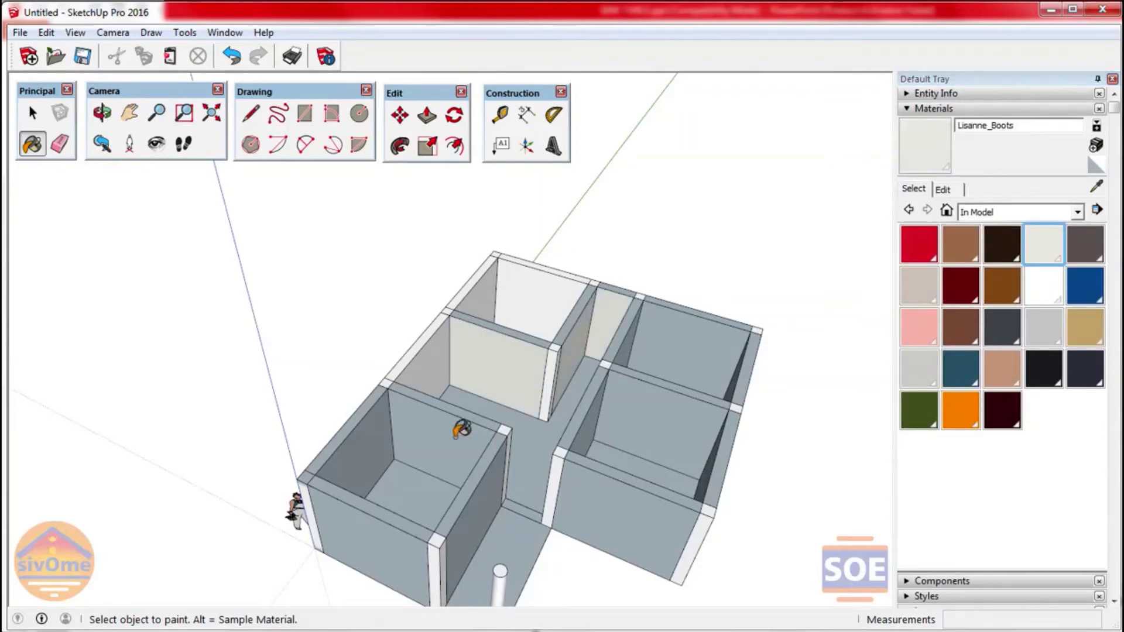
left_click(462, 429)
left_click(360, 454)
left_click(471, 511)
left_click(574, 503)
left_click(644, 441)
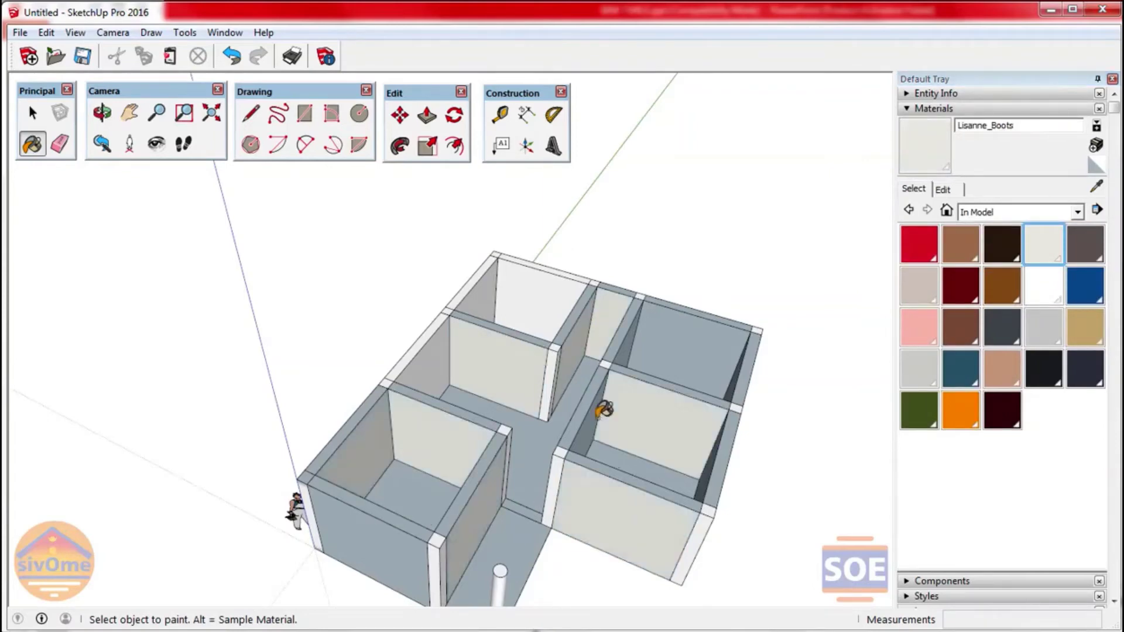
left_click(593, 410)
left_click(668, 328)
scroll(389, 529, "up", 2)
left_click(388, 530)
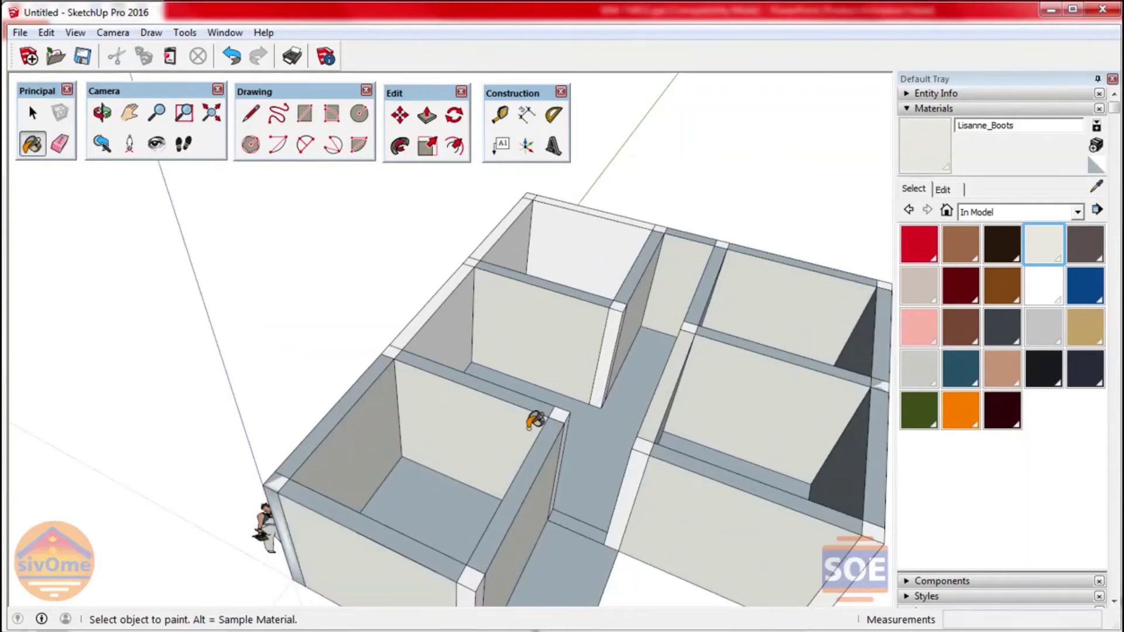
scroll(529, 421, "up", 2)
left_click(32, 113)
Step: Zoom into the corridor gap and select the small floor strip in the doorway
scroll(389, 369, "down", 5)
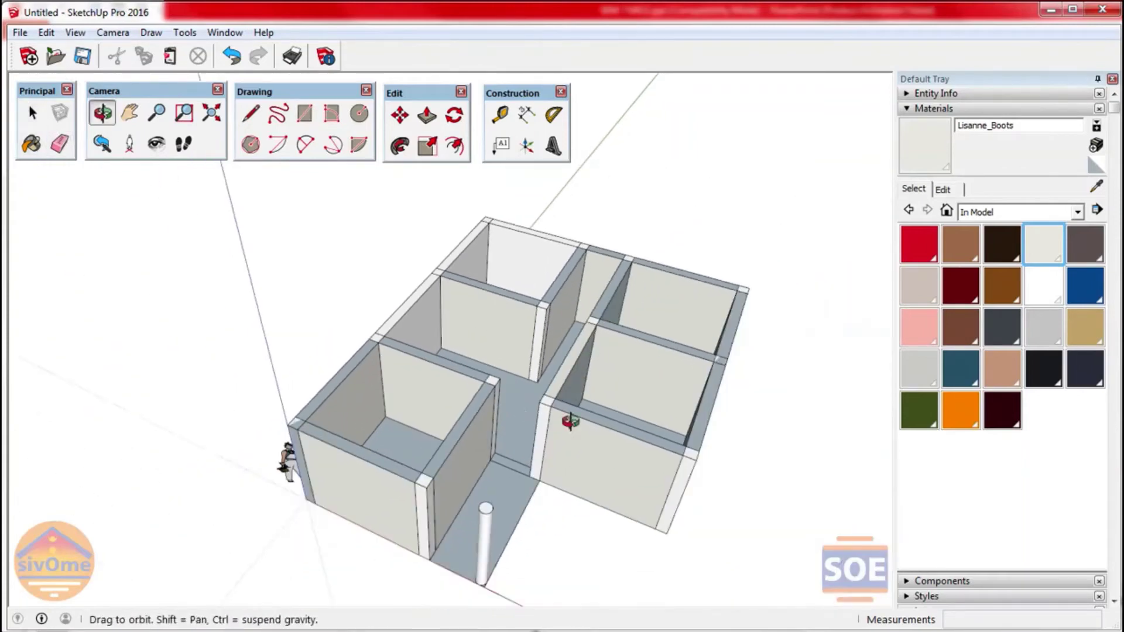
middle_click_drag(571, 426, 582, 454)
scroll(582, 404, "up", 3)
scroll(553, 477, "up", 3)
scroll(550, 473, "up", 1)
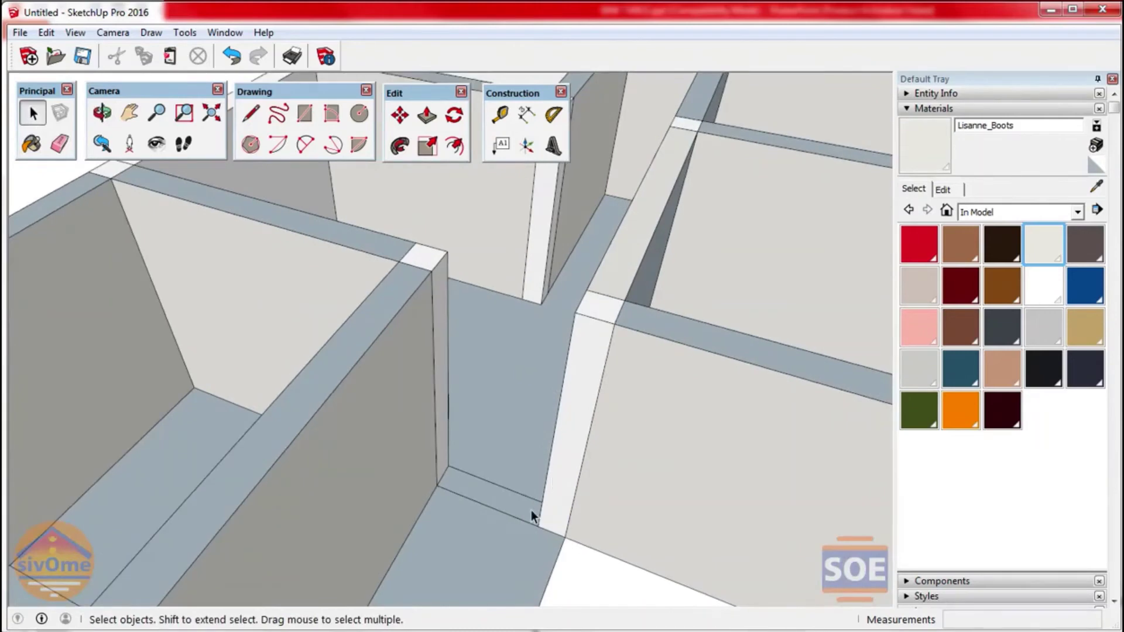
scroll(544, 524, "down", 1)
left_click(496, 493)
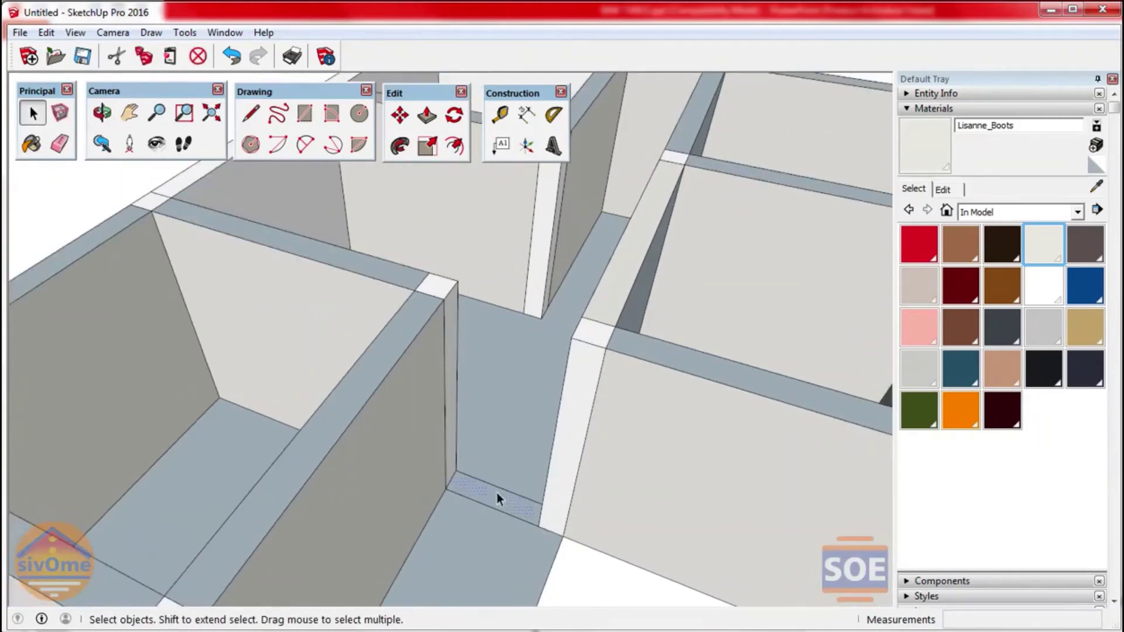
scroll(496, 493, "down", 3)
scroll(441, 448, "up", 2)
scroll(442, 448, "up", 2)
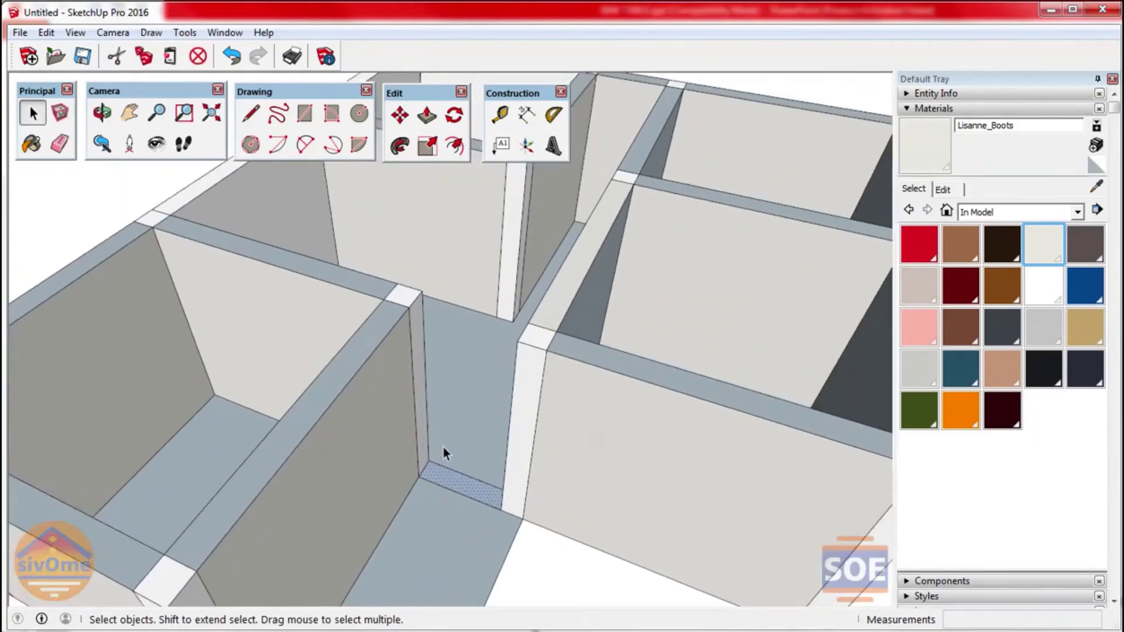
scroll(363, 391, "down", 2)
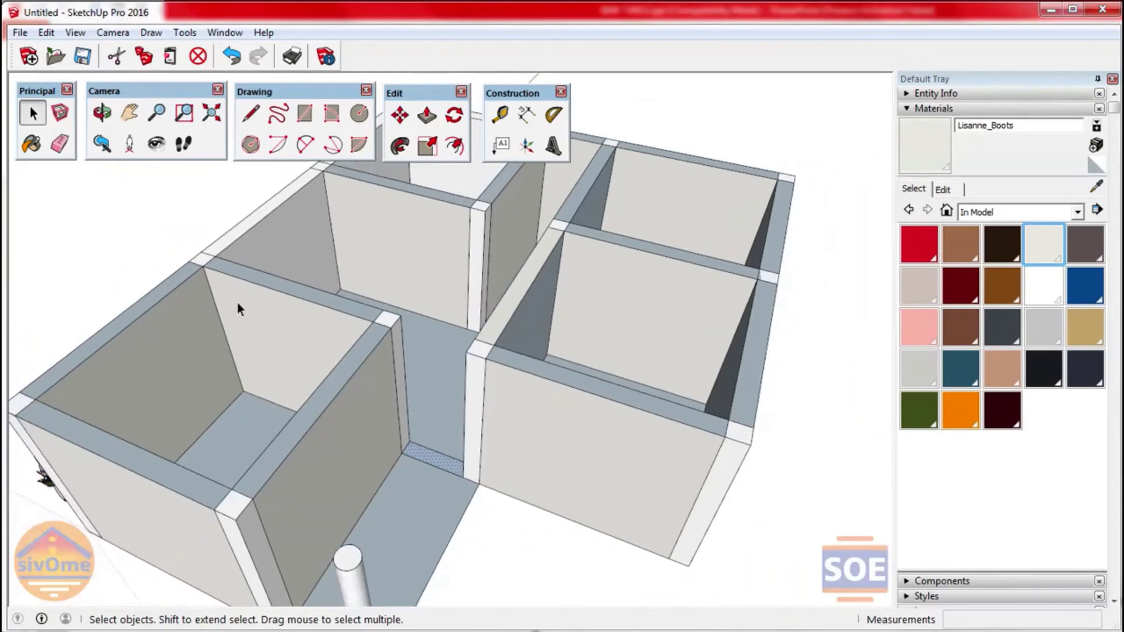
Step: Draw a vertical 3000 × 1200 mm rectangle closing the doorway gap, then select it
left_click(304, 116)
left_click(390, 327)
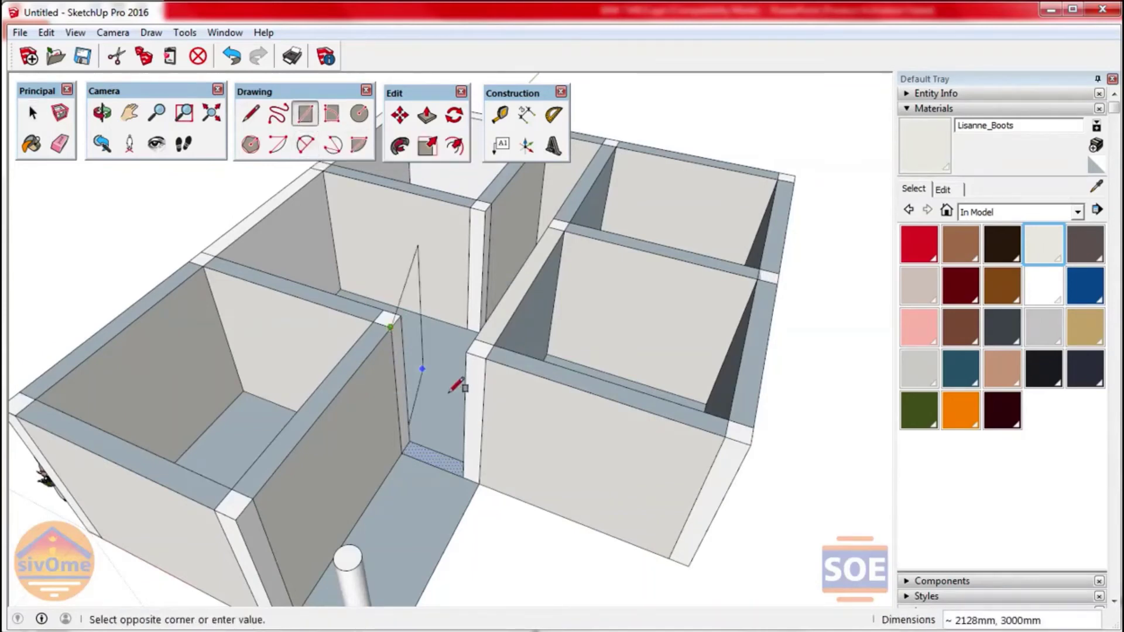
left_click(467, 461)
scroll(436, 407, "up", 1)
scroll(434, 403, "up", 2)
key("space")
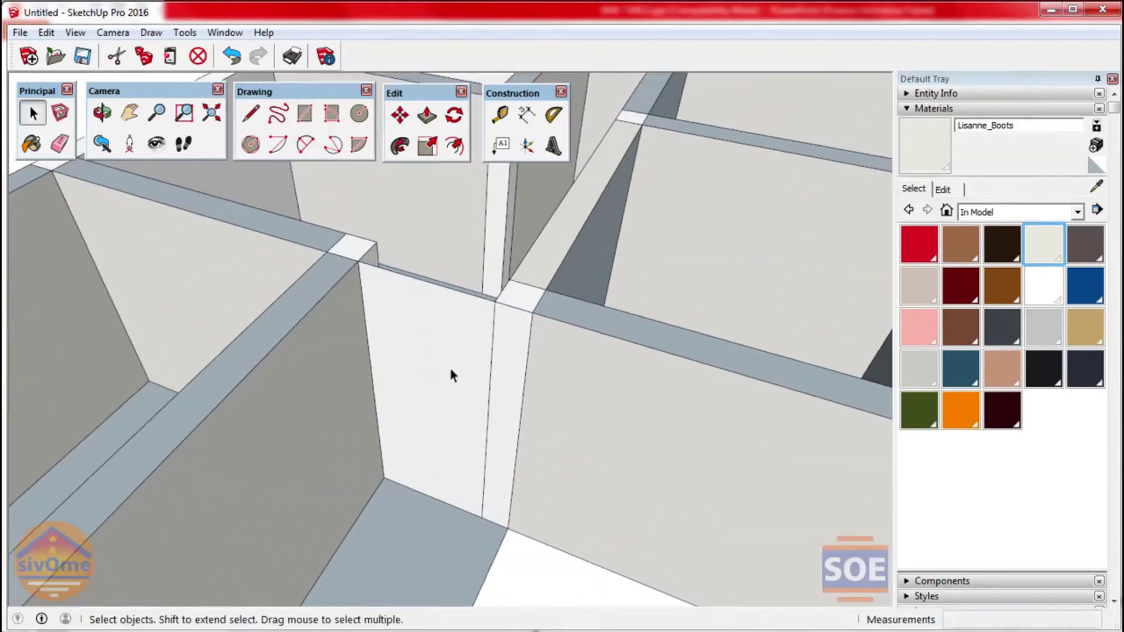
left_click(451, 368)
scroll(451, 375, "up", 2)
middle_click_drag(450, 381, 543, 261)
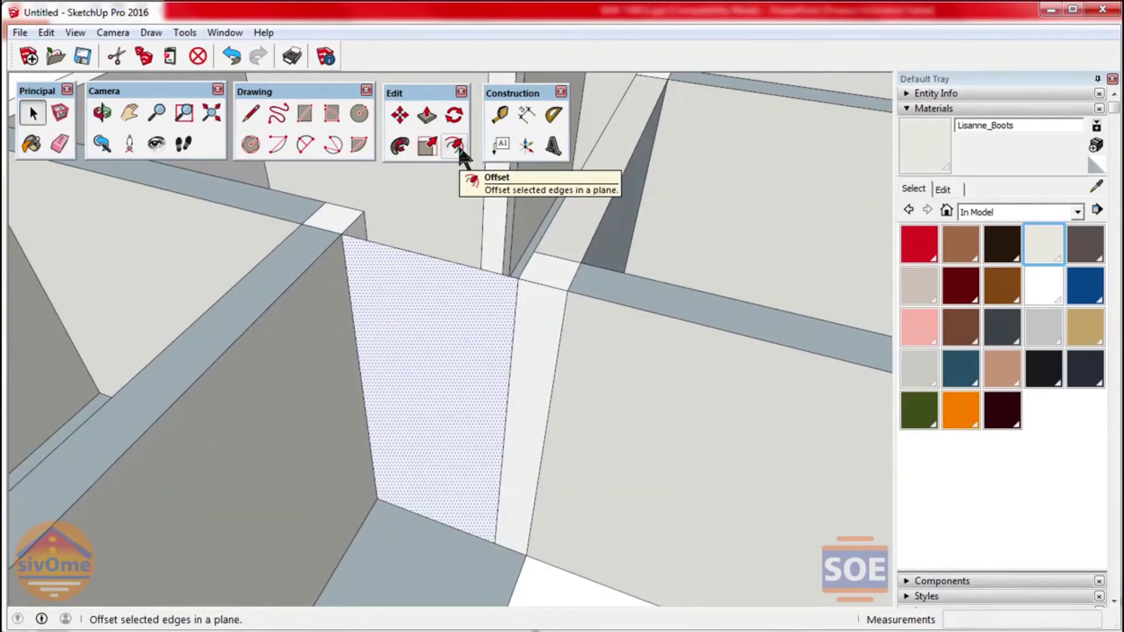
Step: Offset the doorway face's outline 50 mm inward to form a thin frame border
left_click(456, 147)
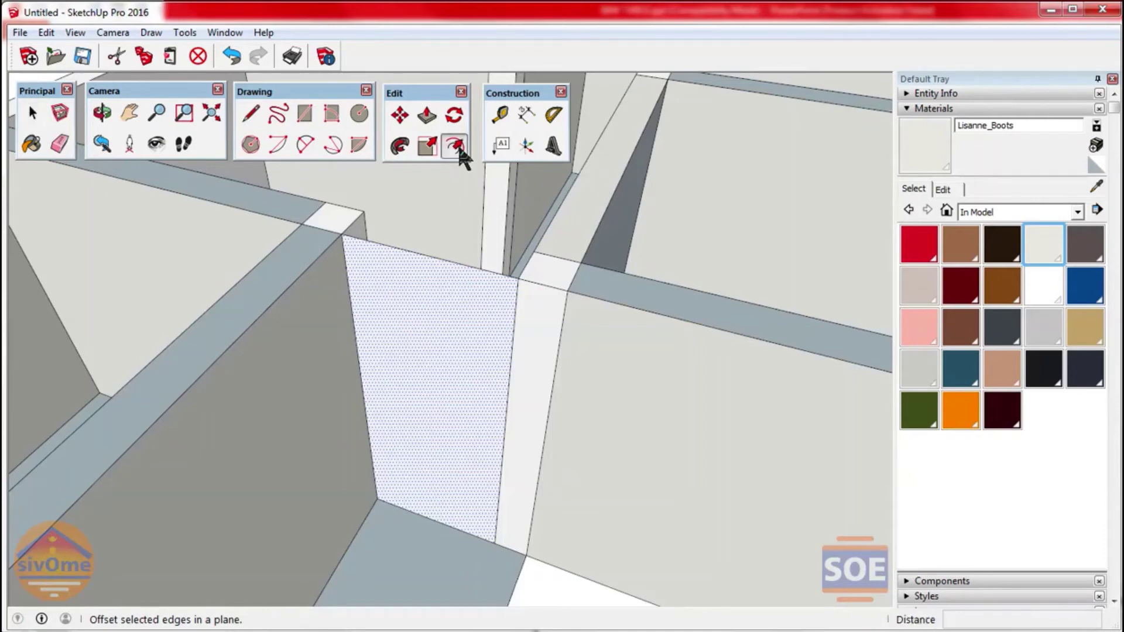
left_click(506, 355)
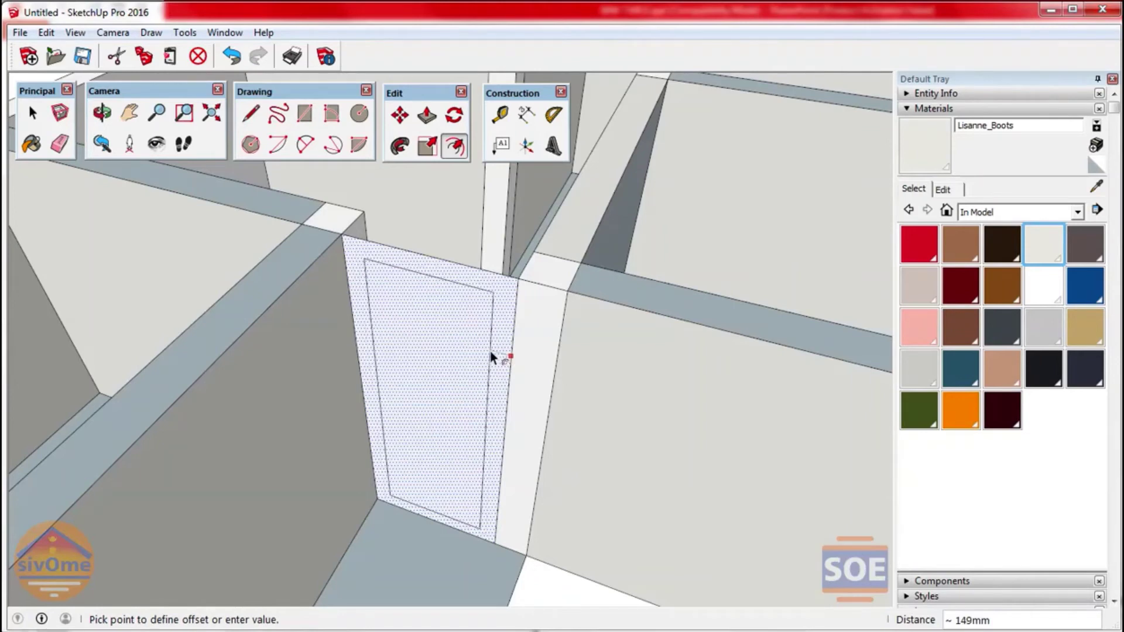
type("50")
key("Return")
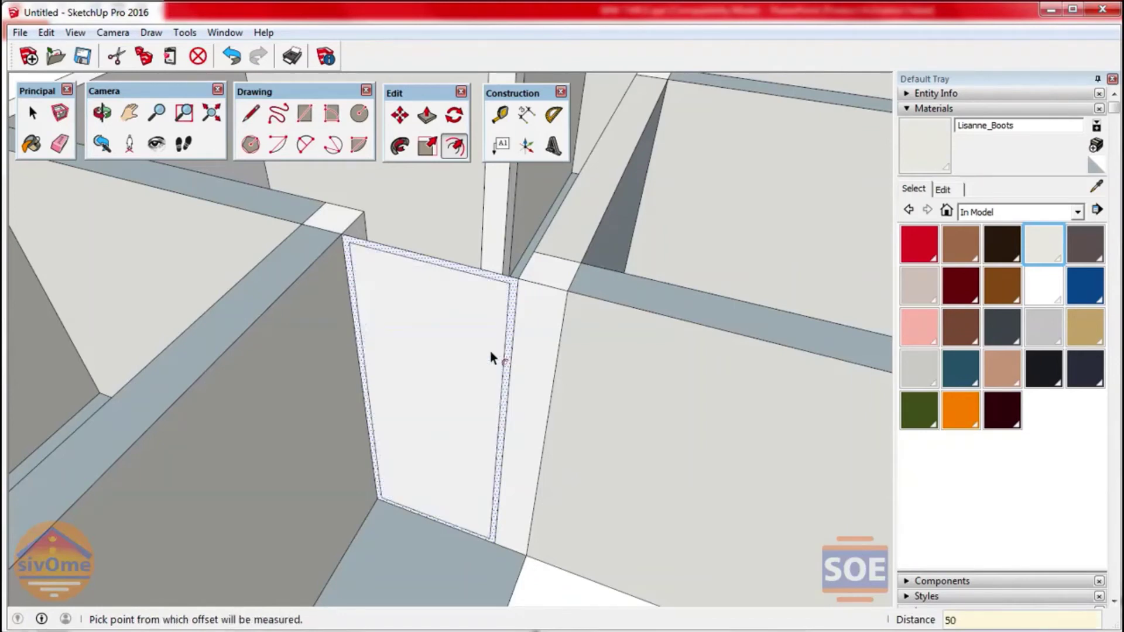
middle_click_drag(490, 351, 444, 329)
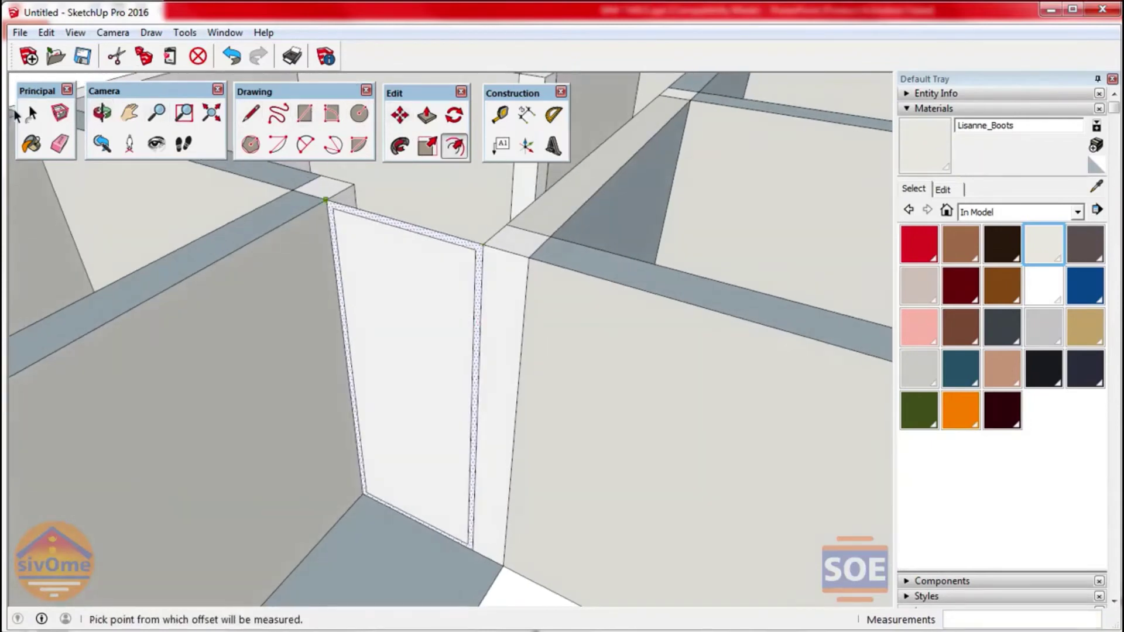
left_click(32, 113)
Step: Abandon a move of the outline's top edge, then move the inner bottom edge onto the floor line
left_click(438, 240)
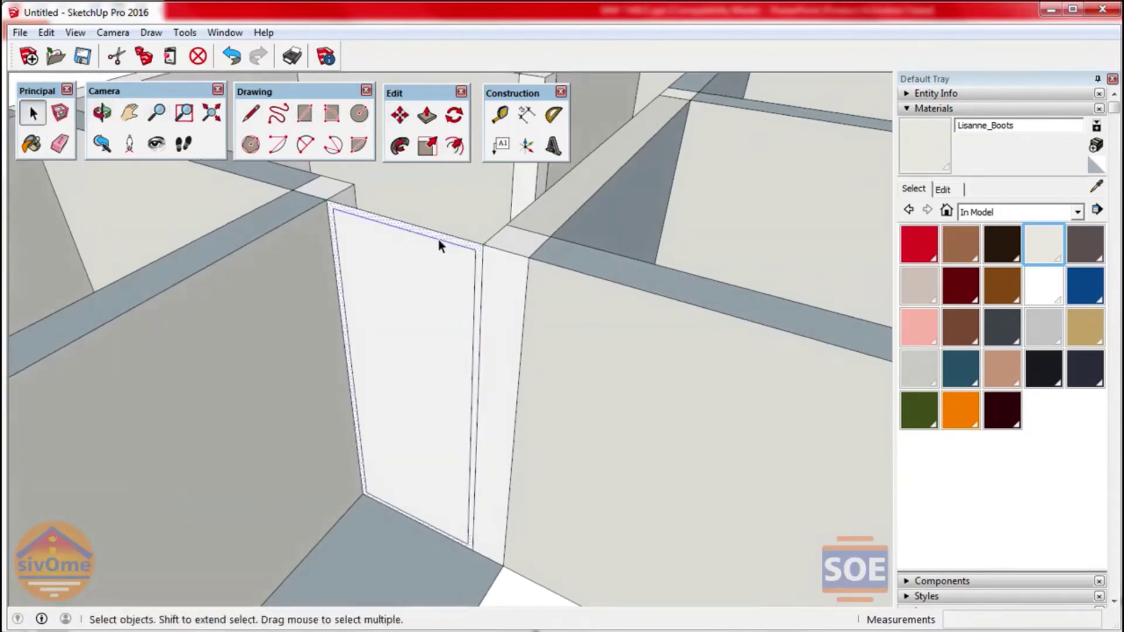
key("m")
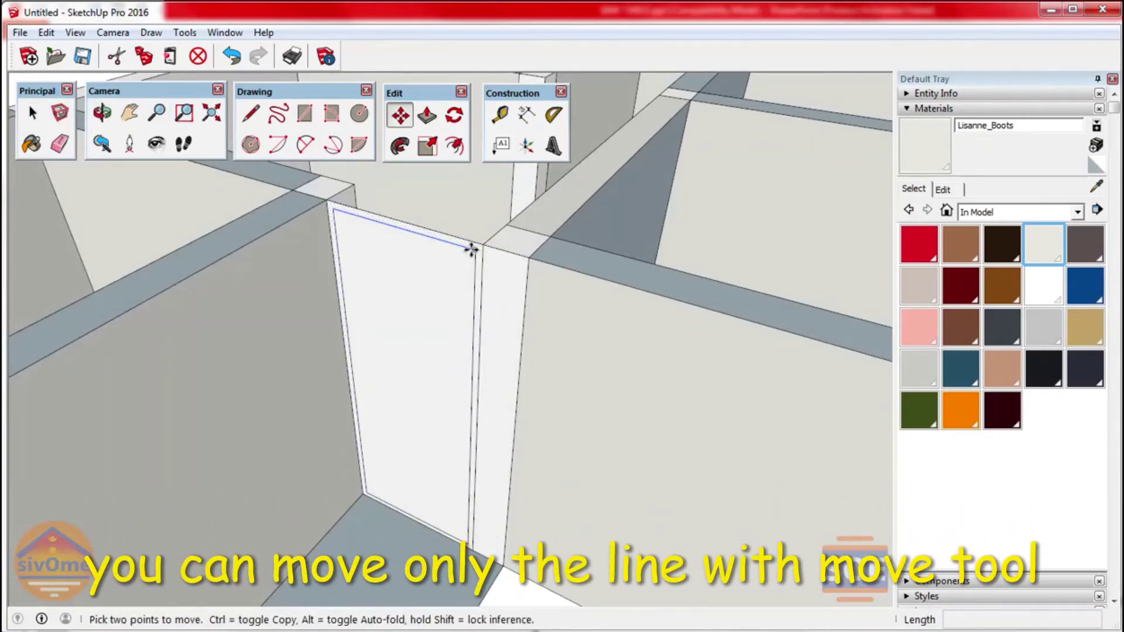
left_click(473, 248)
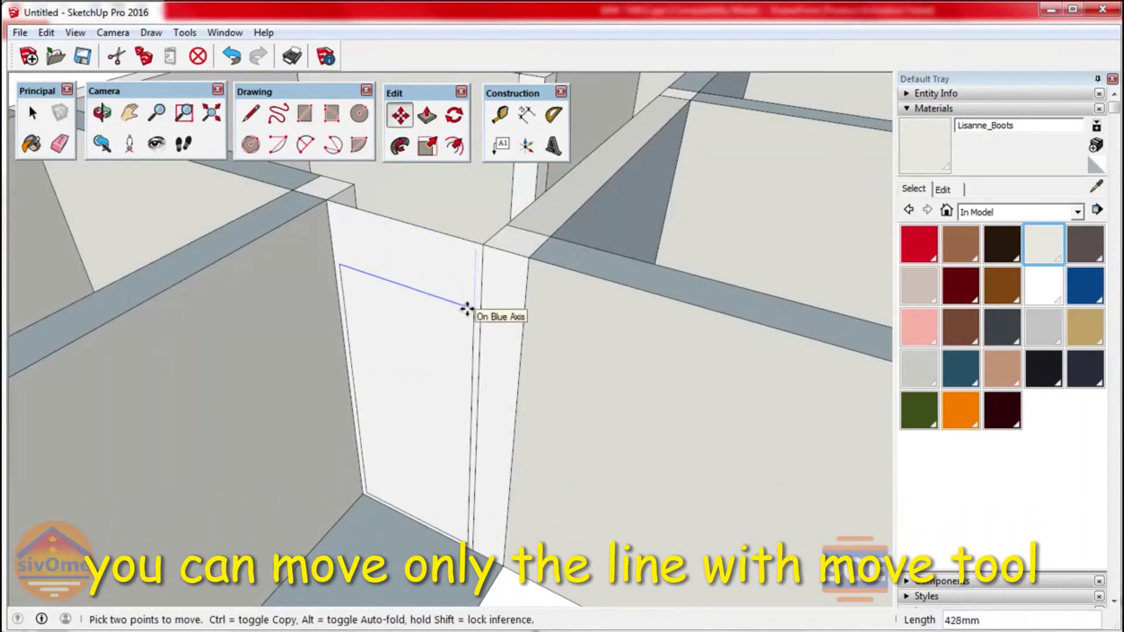
key("space")
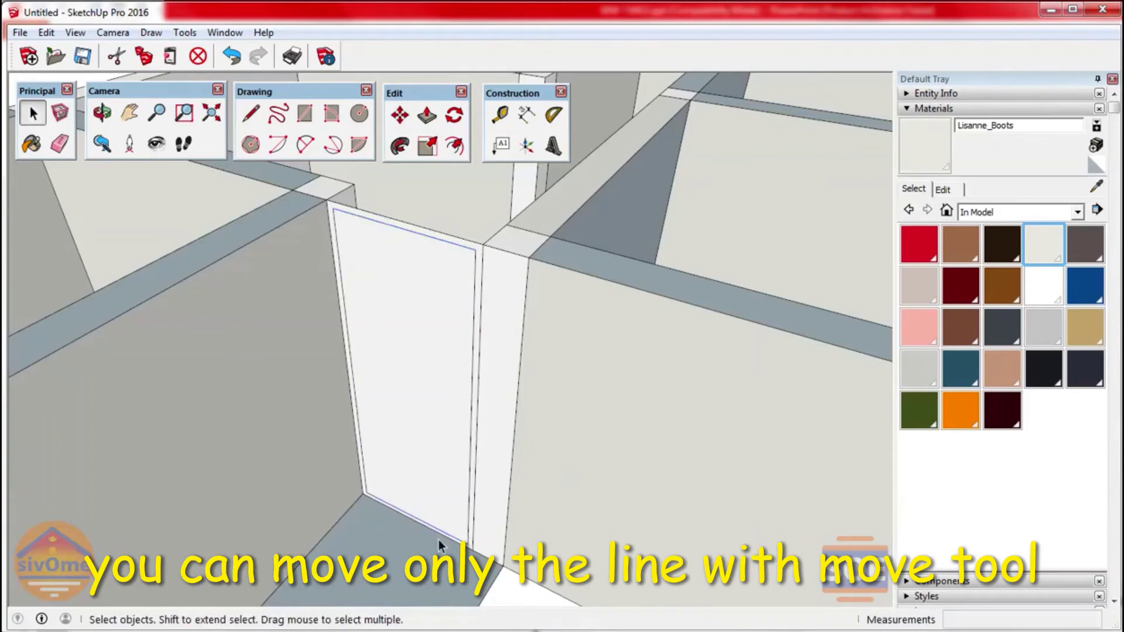
scroll(440, 545, "up", 2)
scroll(445, 547, "up", 2)
scroll(469, 553, "up", 3)
key("m")
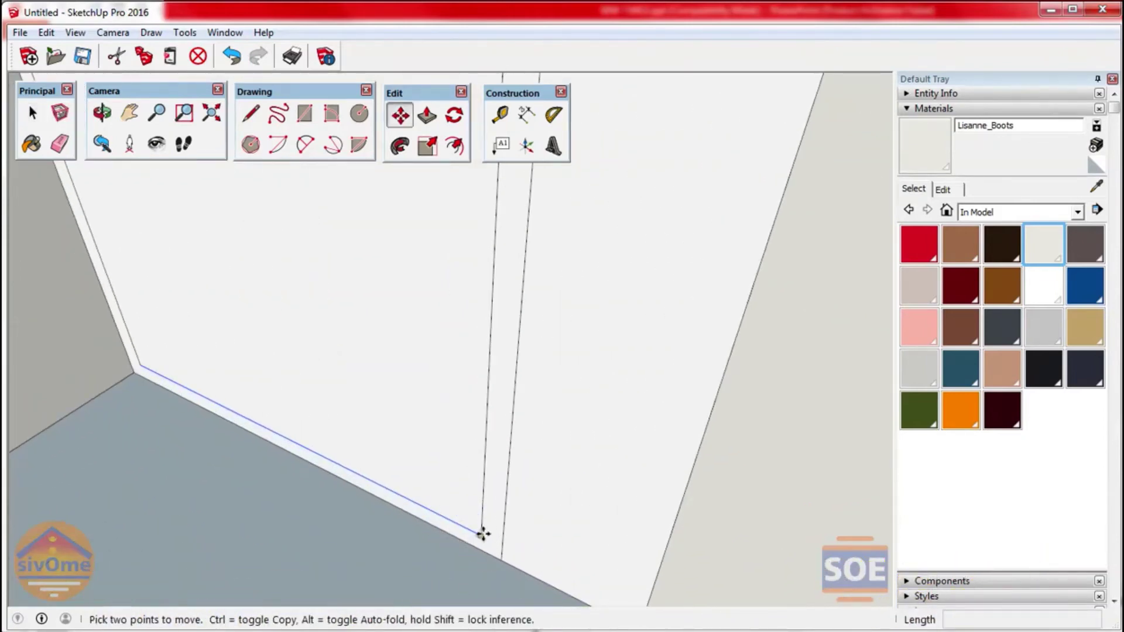
left_click(483, 534)
left_click(482, 547)
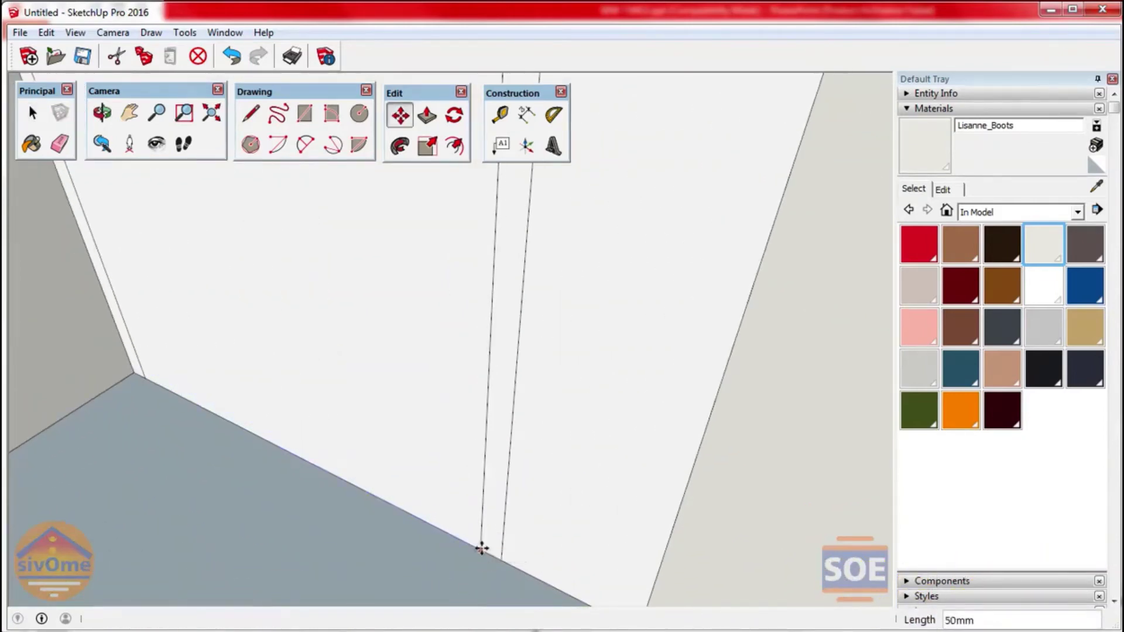
key("space")
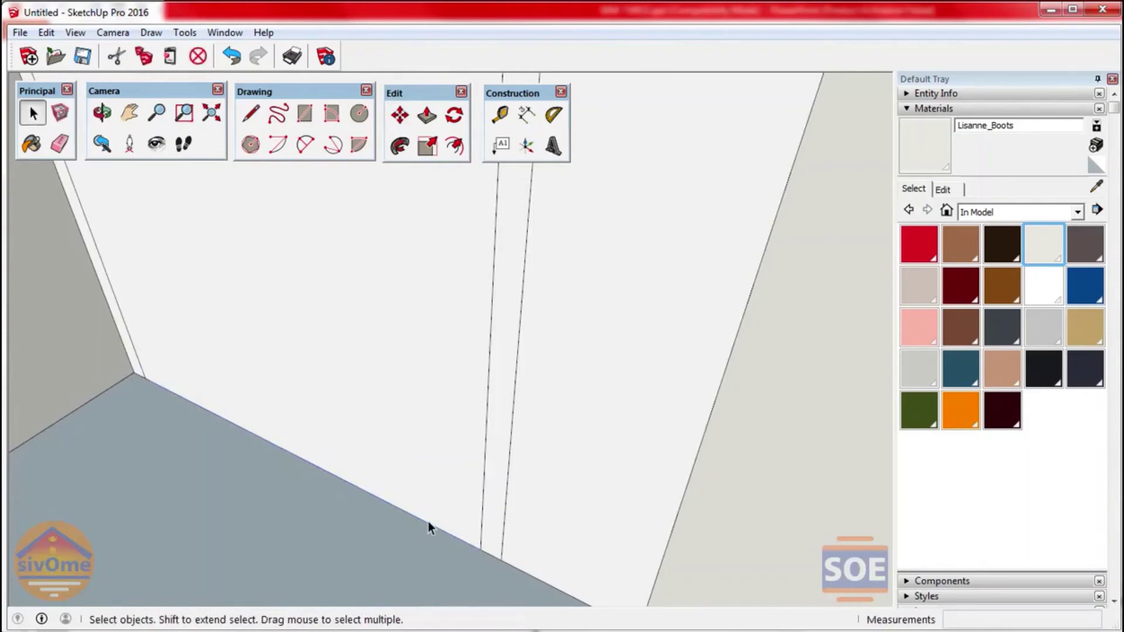
Step: Copy the bottom edge 2000 mm upward, then adjust it by 350 mm
key("m")
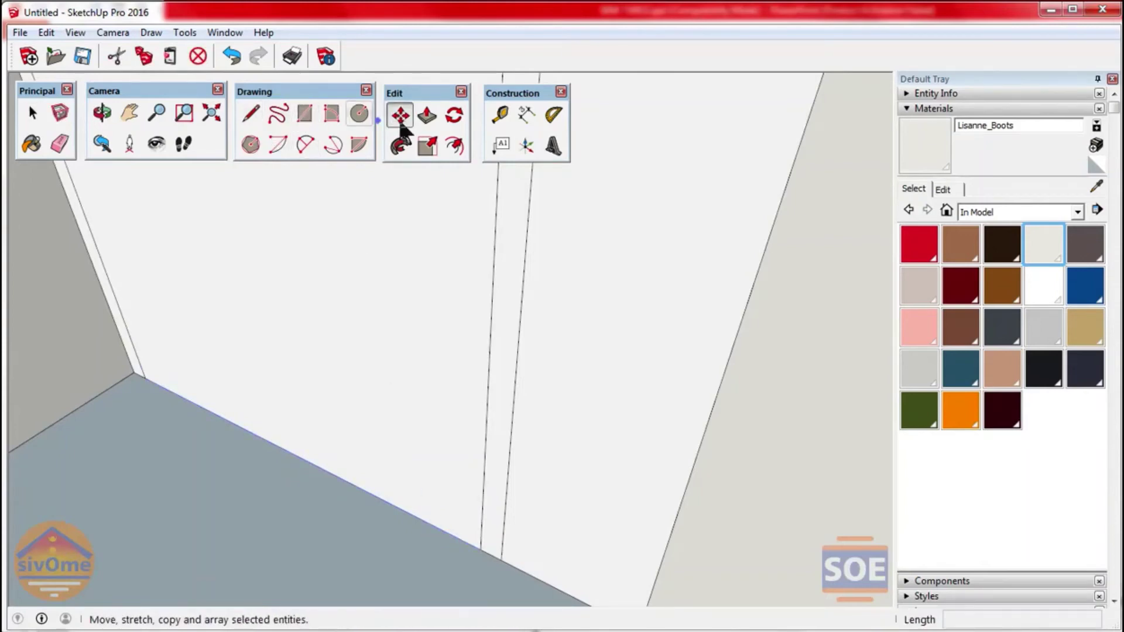
left_click(475, 546, "ctrl")
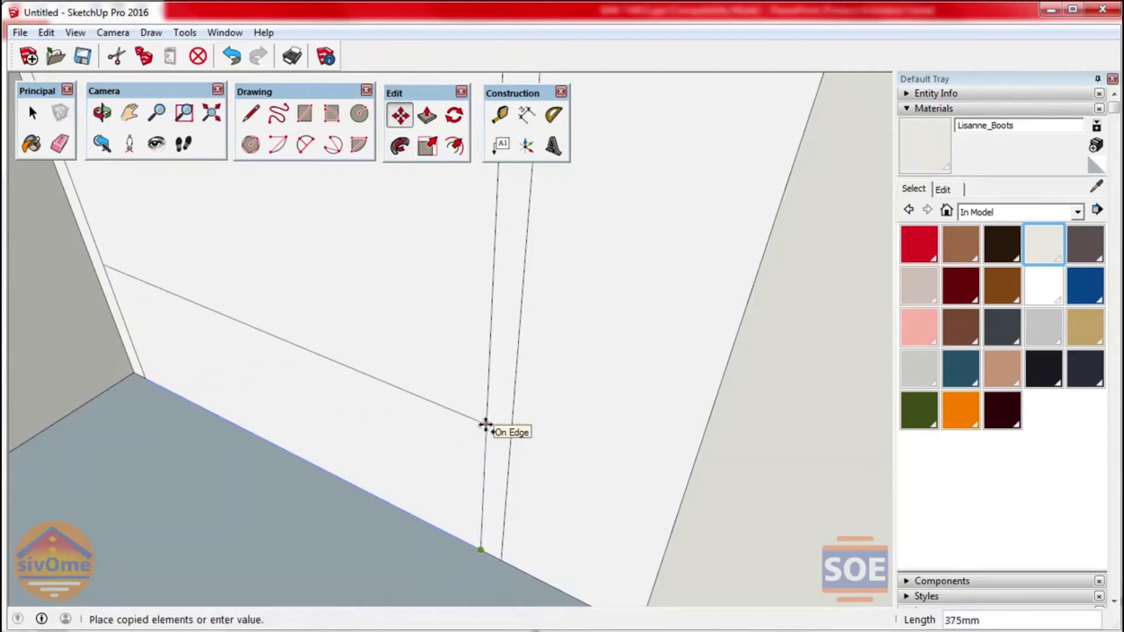
type("2000")
key("Return")
mouse_move(485, 427)
middle_mouse_down()
mouse_move(525, 530)
mouse_move(524, 461)
mouse_move(476, 291)
mouse_move(482, 319)
middle_mouse_up()
scroll(526, 529, "down", 3)
scroll(481, 319, "up", 1)
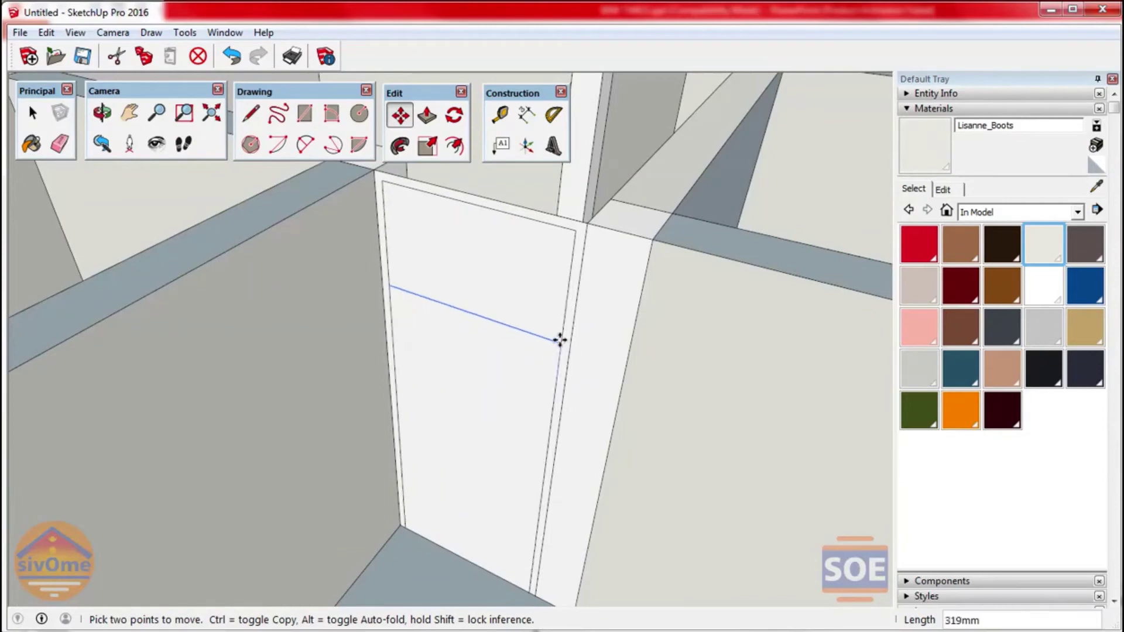
type("350")
key("Return")
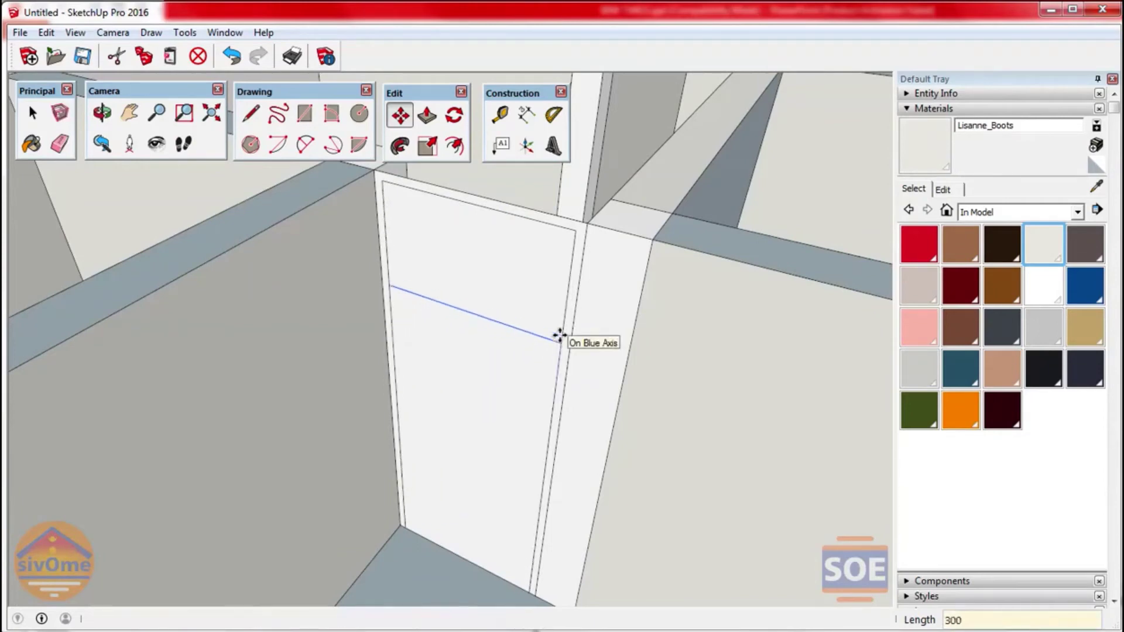
key("space")
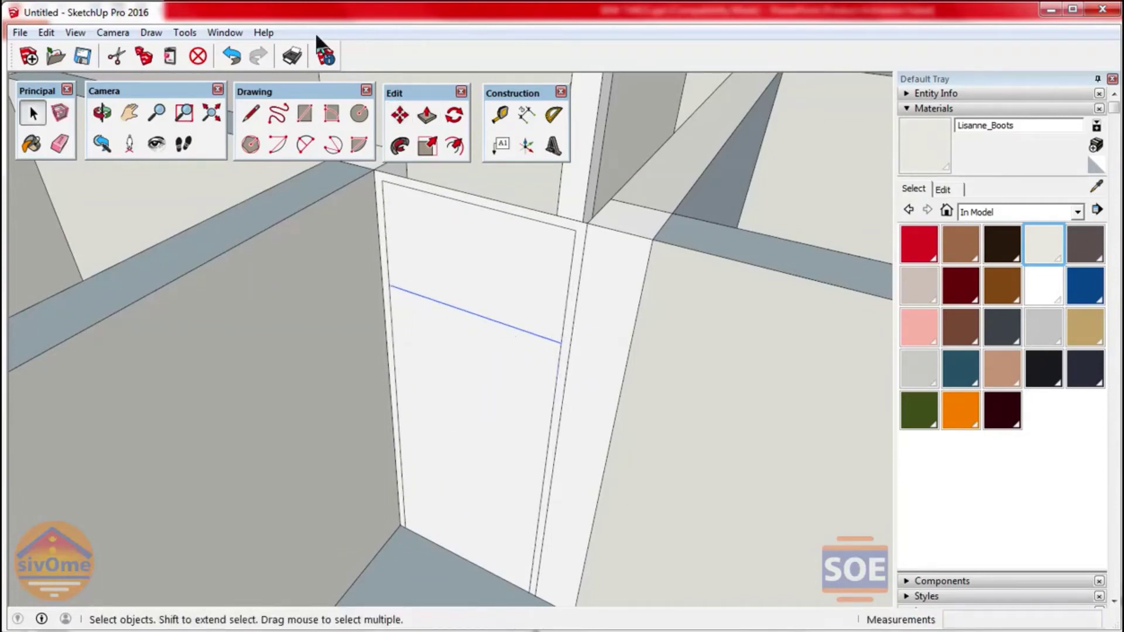
Step: Erase the stray line from the door panel
left_click(58, 144)
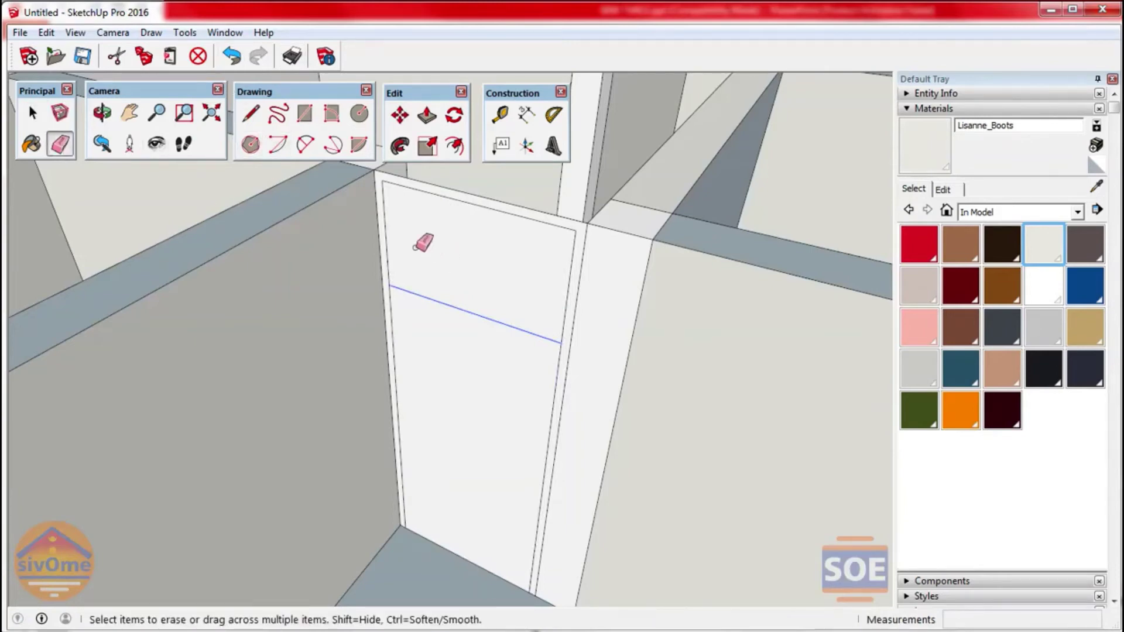
scroll(392, 190, "up", 3)
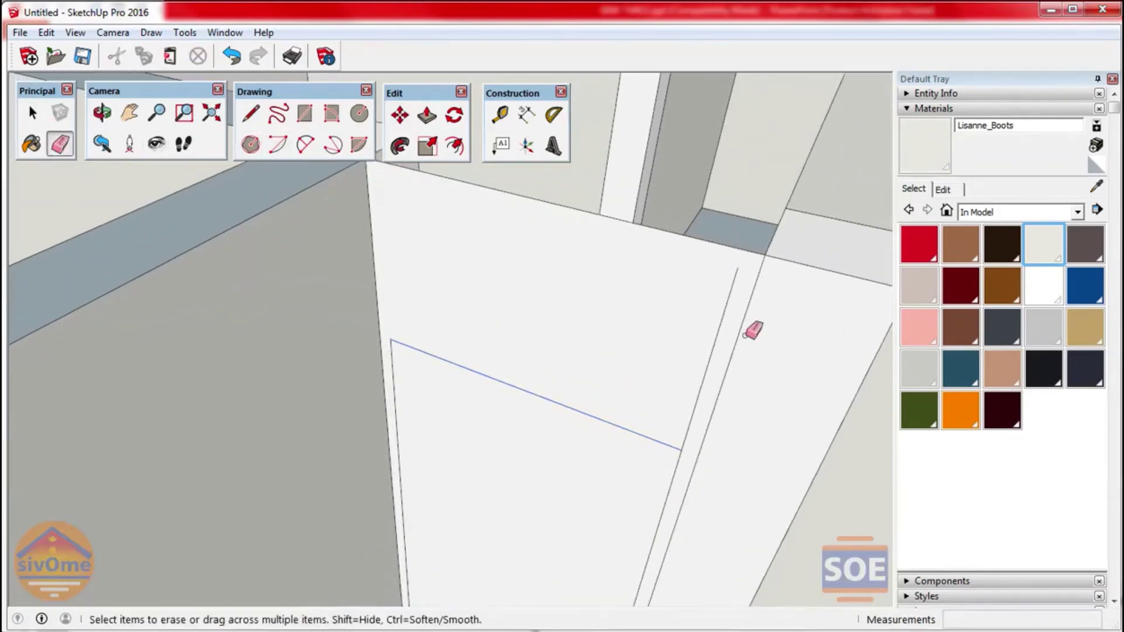
scroll(585, 287, "down", 1)
mouse_move(591, 289)
middle_mouse_down()
mouse_move(610, 396)
mouse_move(627, 381)
middle_mouse_up()
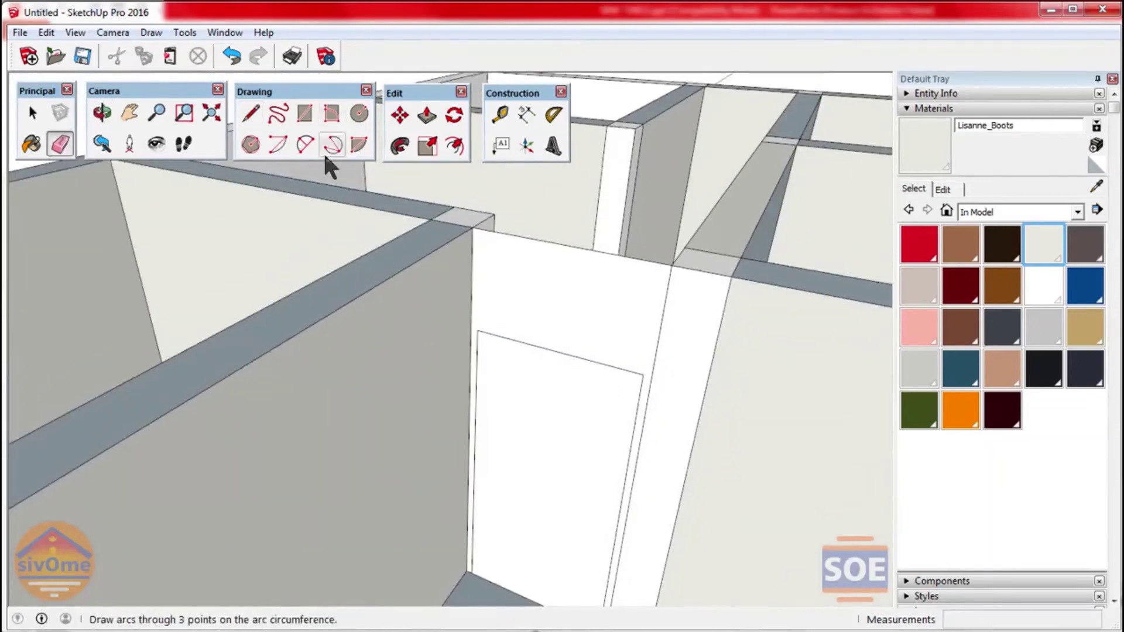
Step: Push the door face 300 mm into the wall from both sides
left_click(428, 116)
left_click(501, 261)
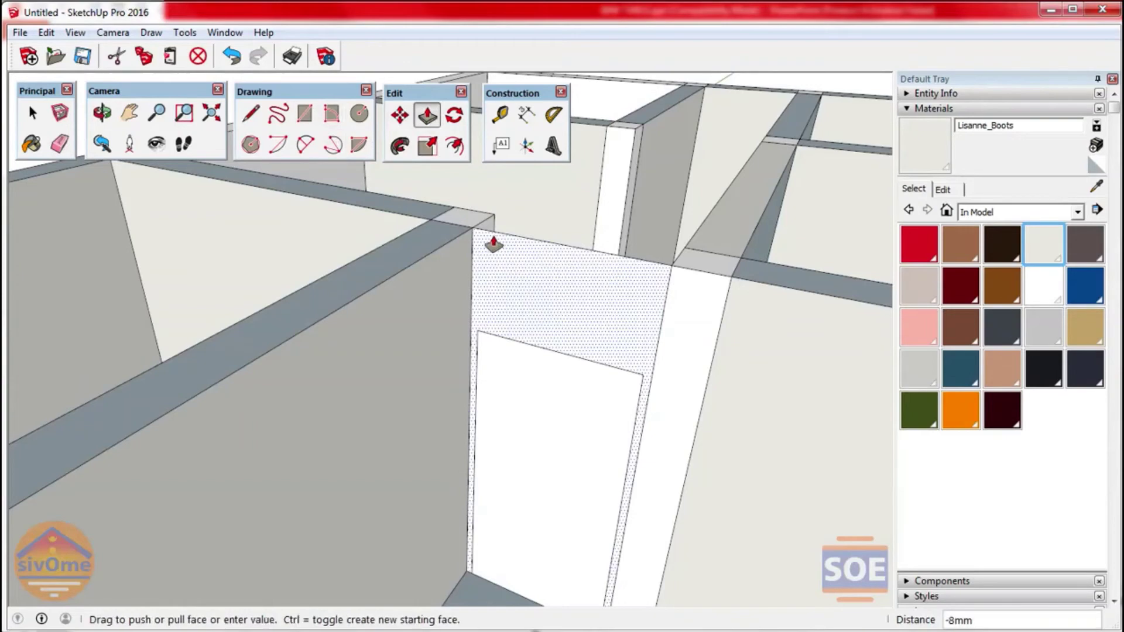
left_click(478, 211)
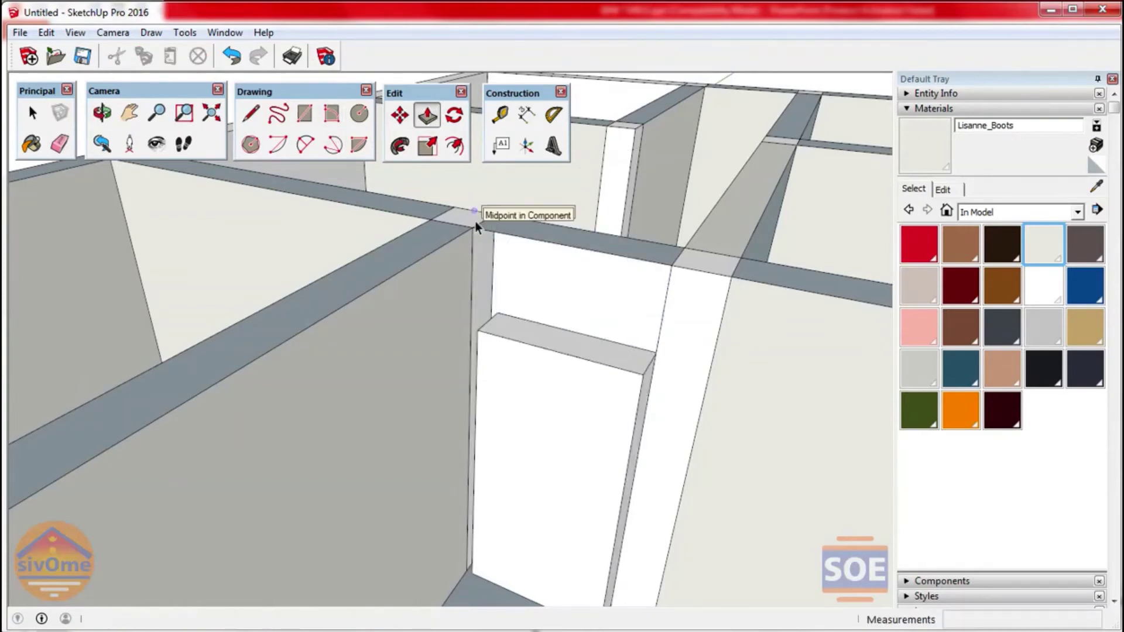
key("space")
middle_click_drag(476, 334, 10, 407)
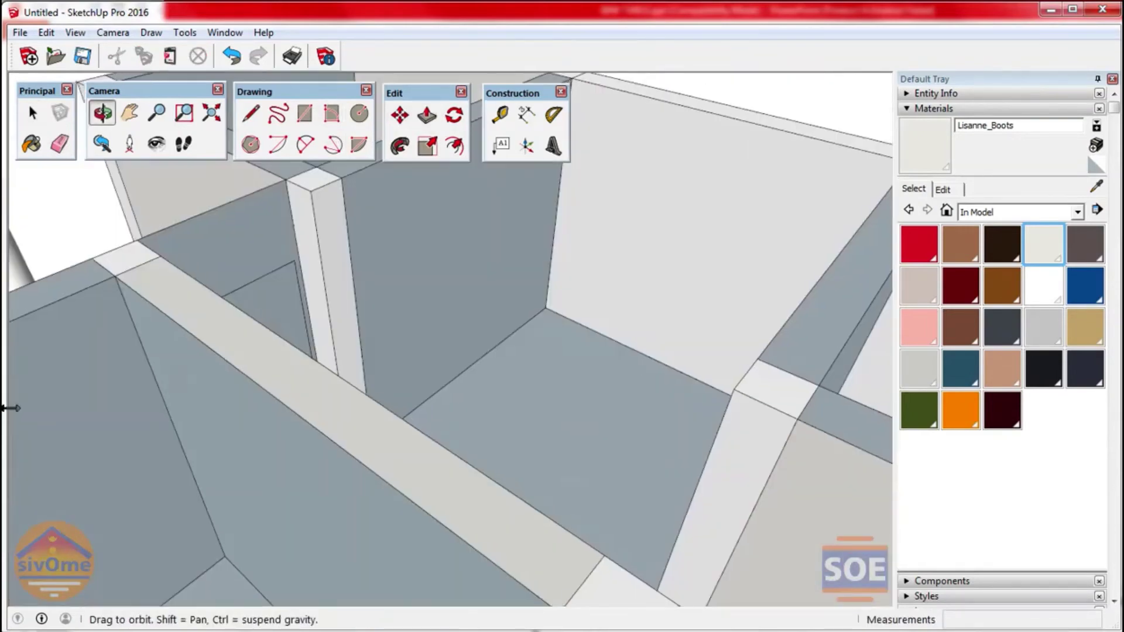
key("p")
left_click(254, 243)
key("Return")
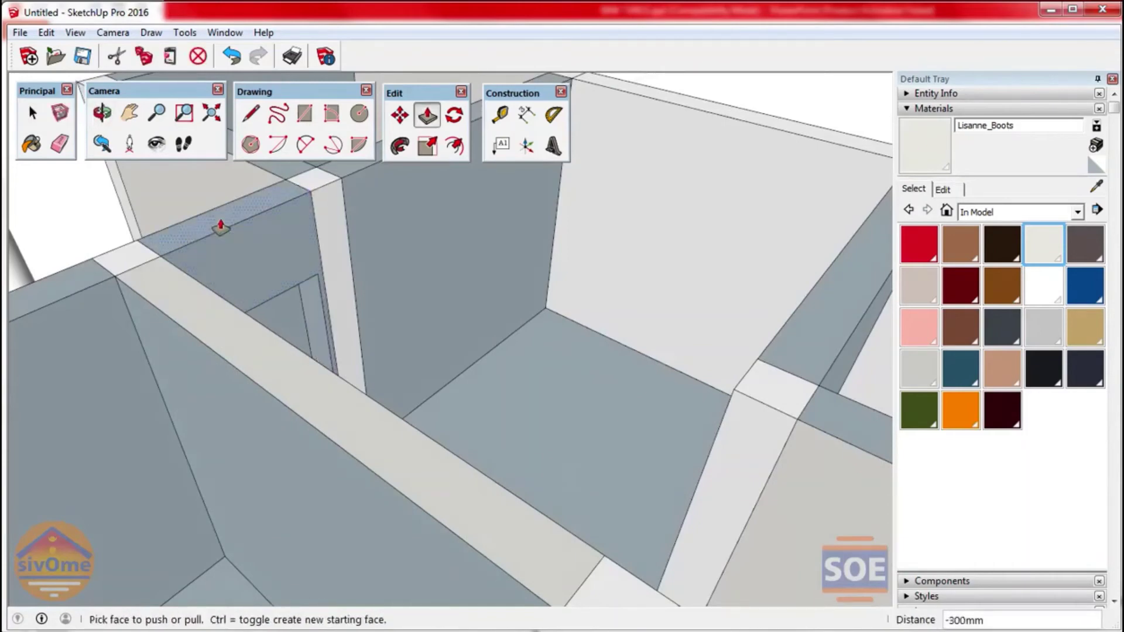
mouse_move(221, 226)
middle_mouse_down()
mouse_move(738, 244)
mouse_move(512, 328)
middle_mouse_up()
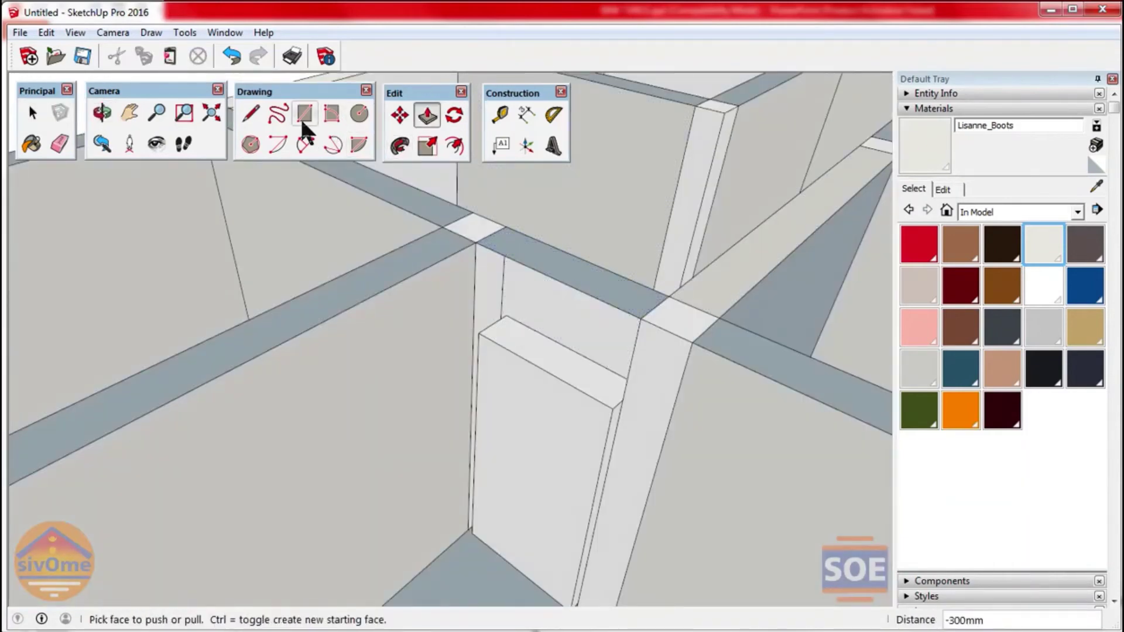
Step: Draw an edge along the door panel's side down to its bottom corner
left_click(251, 114)
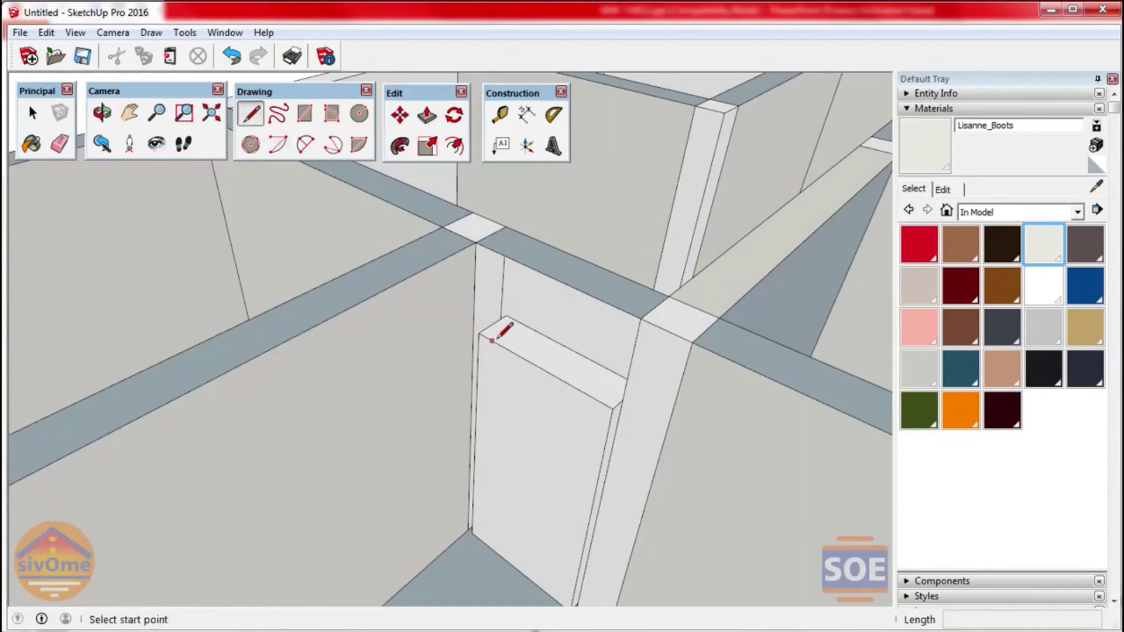
left_click(475, 242)
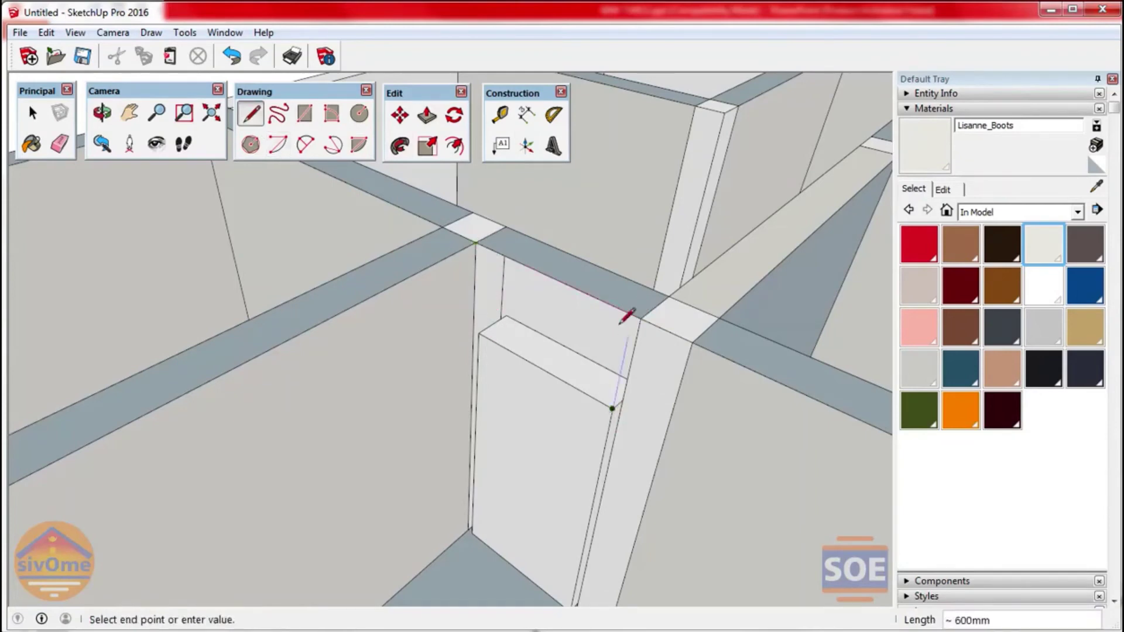
scroll(608, 383, "down", 1)
left_click(586, 577)
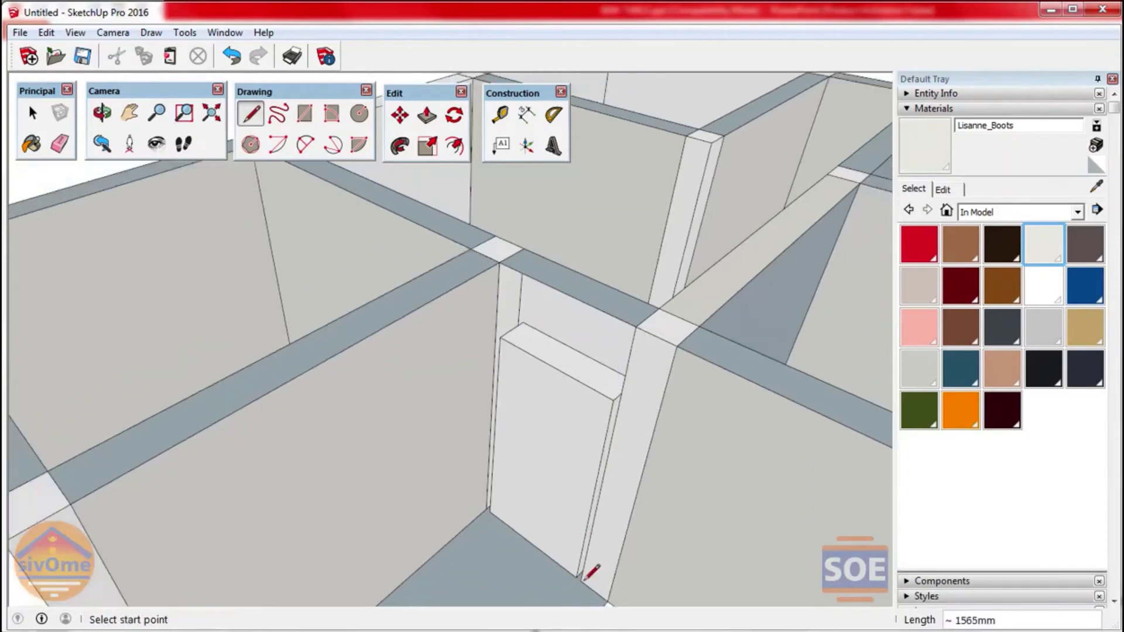
left_click(581, 578)
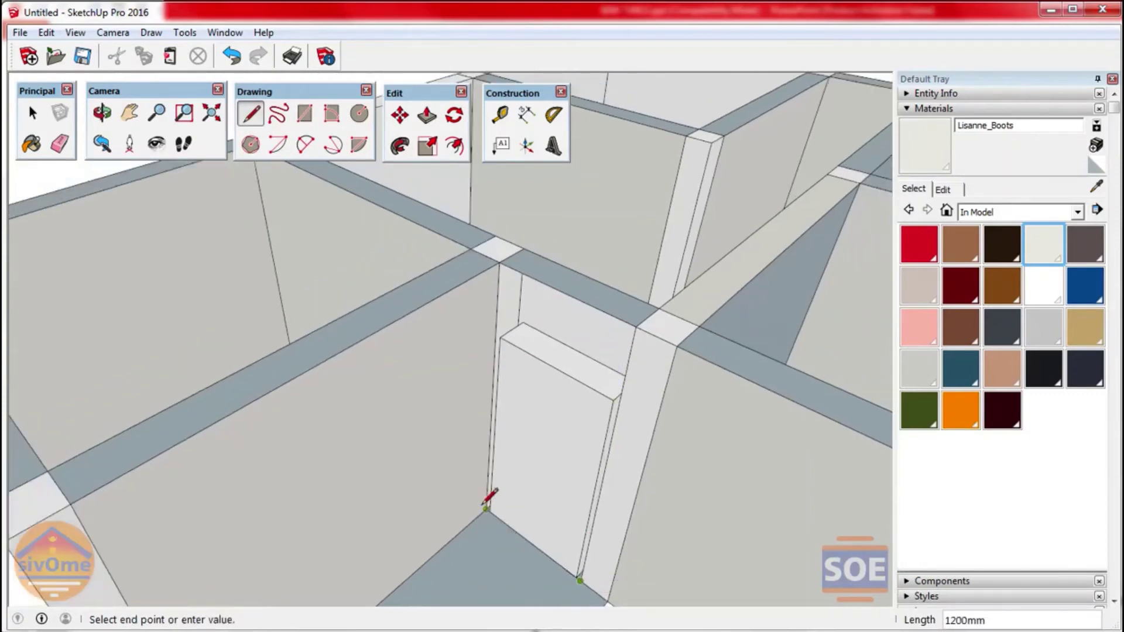
key("space")
Step: Delete the door panel face to leave an opening through the wall
scroll(570, 433, "up", 3)
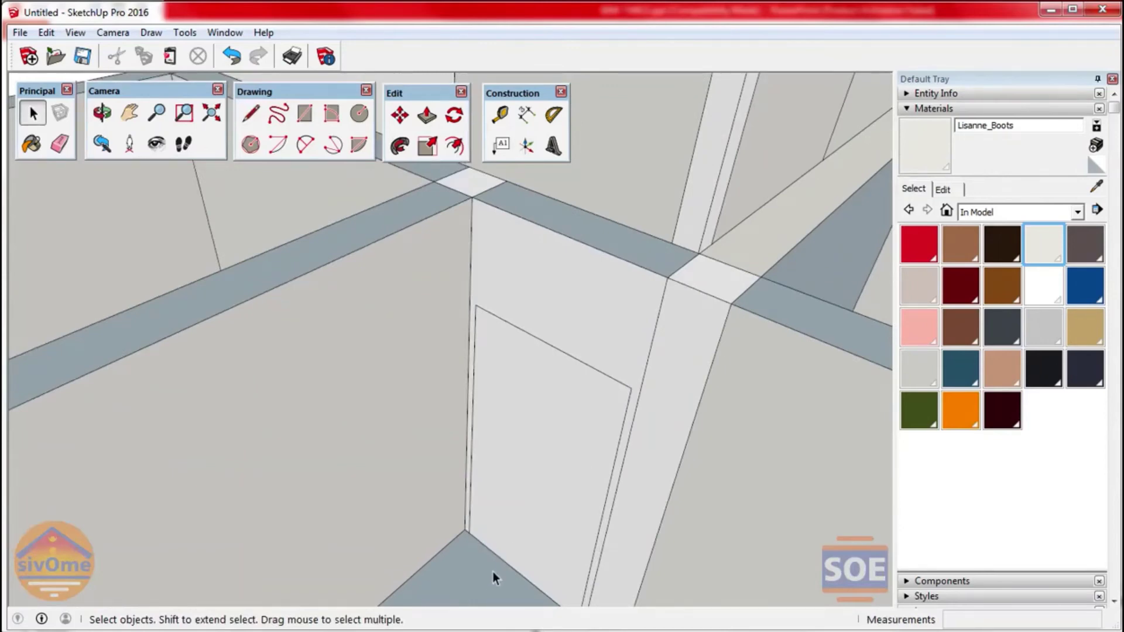
left_click(538, 503)
key("Delete")
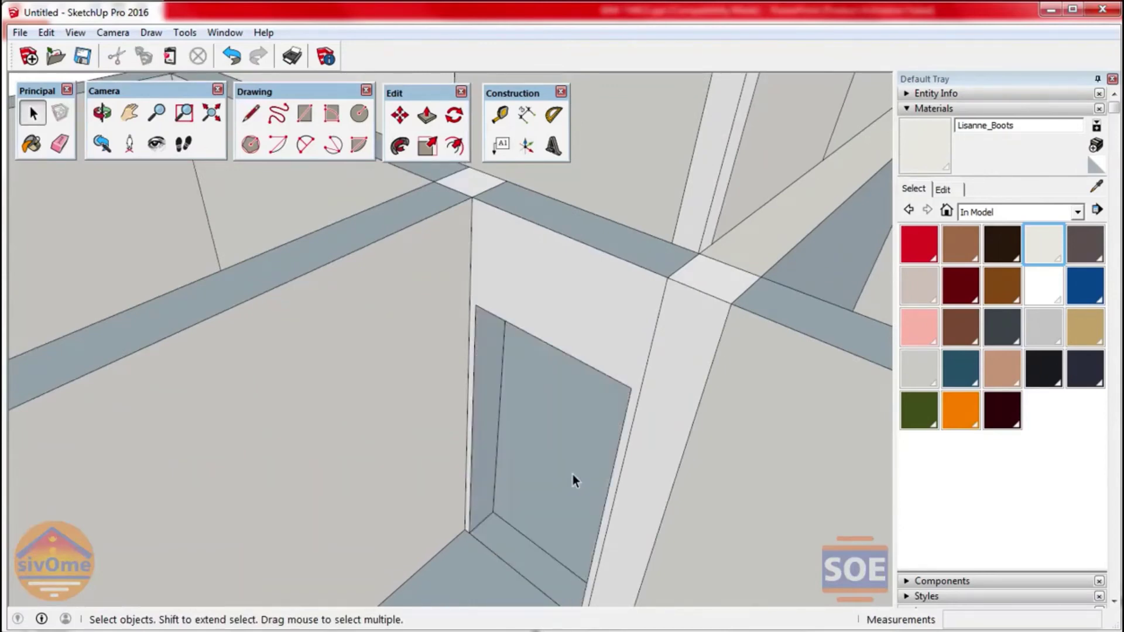
mouse_move(640, 403)
middle_mouse_down()
mouse_move(287, 420)
mouse_move(476, 434)
middle_mouse_up()
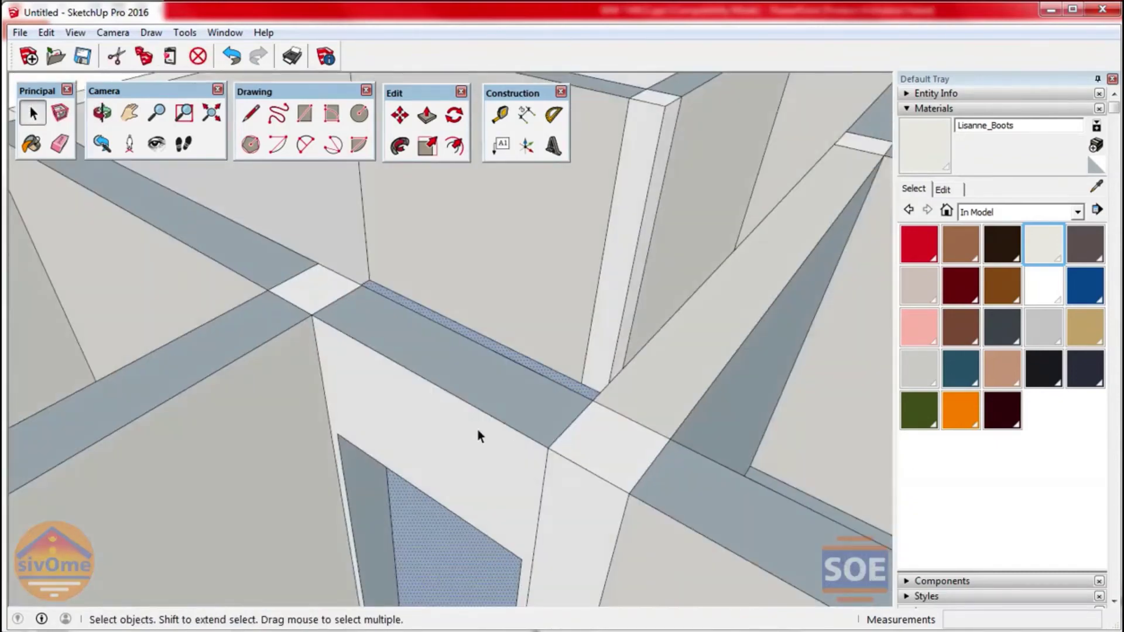
scroll(601, 427, "up", 3)
Step: Select the face above the doorway and reframe the view on the doorway
left_click(595, 431)
scroll(595, 431, "down", 3)
middle_click_drag(555, 380, 613, 384)
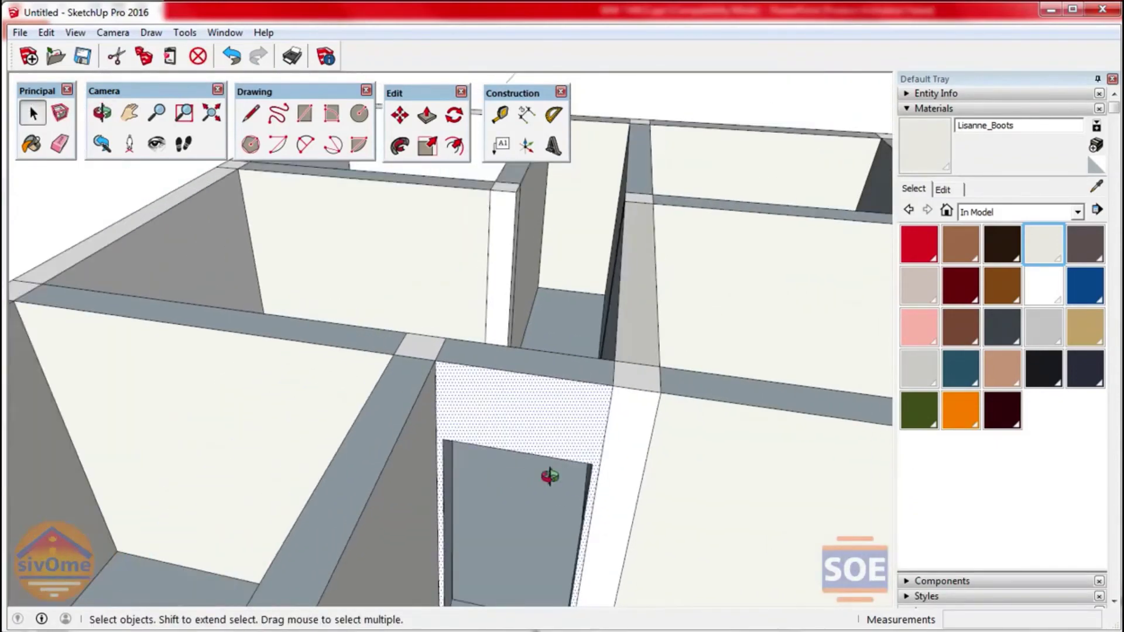
scroll(501, 420, "down", 3)
scroll(469, 398, "down", 3)
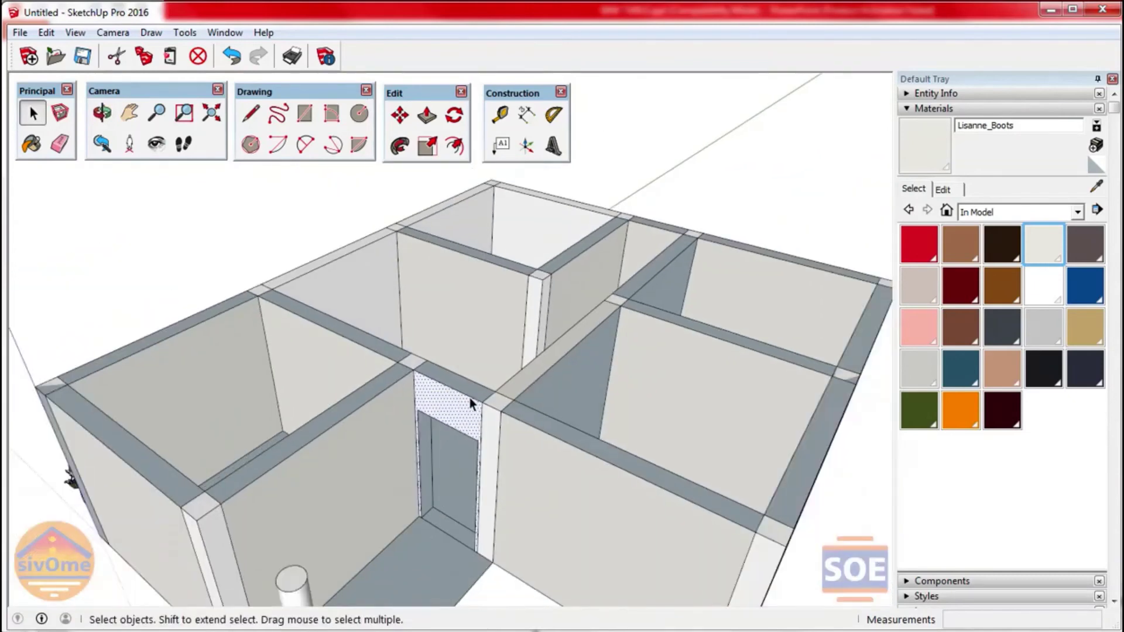
scroll(544, 410, "down", 2)
mouse_move(544, 410)
middle_mouse_down()
mouse_move(549, 460)
mouse_move(586, 432)
middle_mouse_up()
scroll(585, 451, "down", 2)
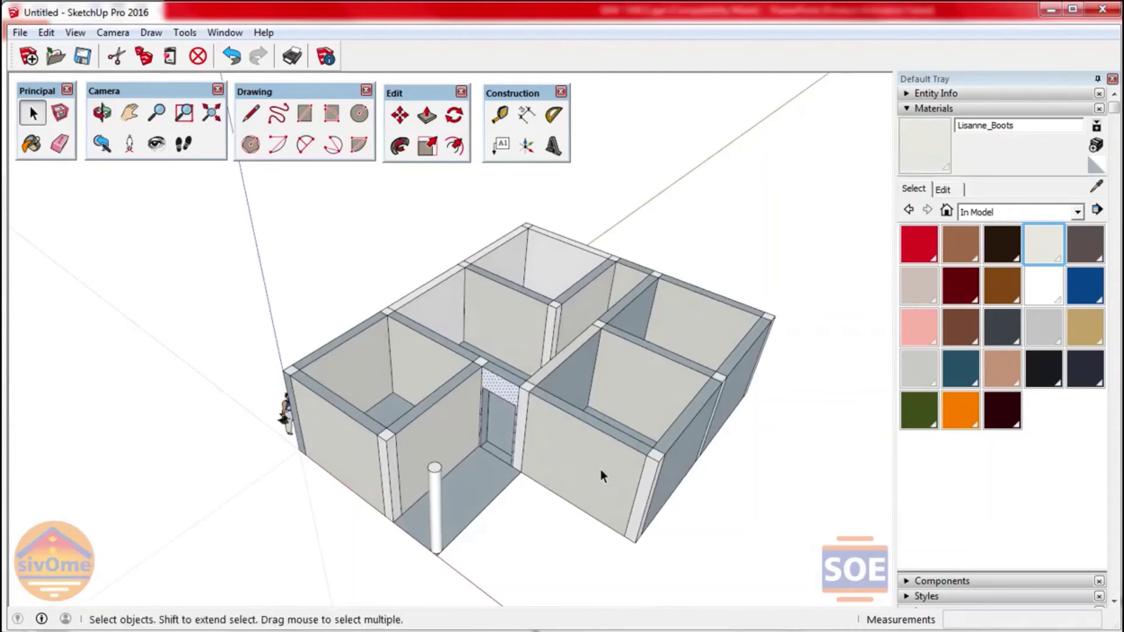
scroll(515, 403, "up", 2)
scroll(489, 396, "up", 3)
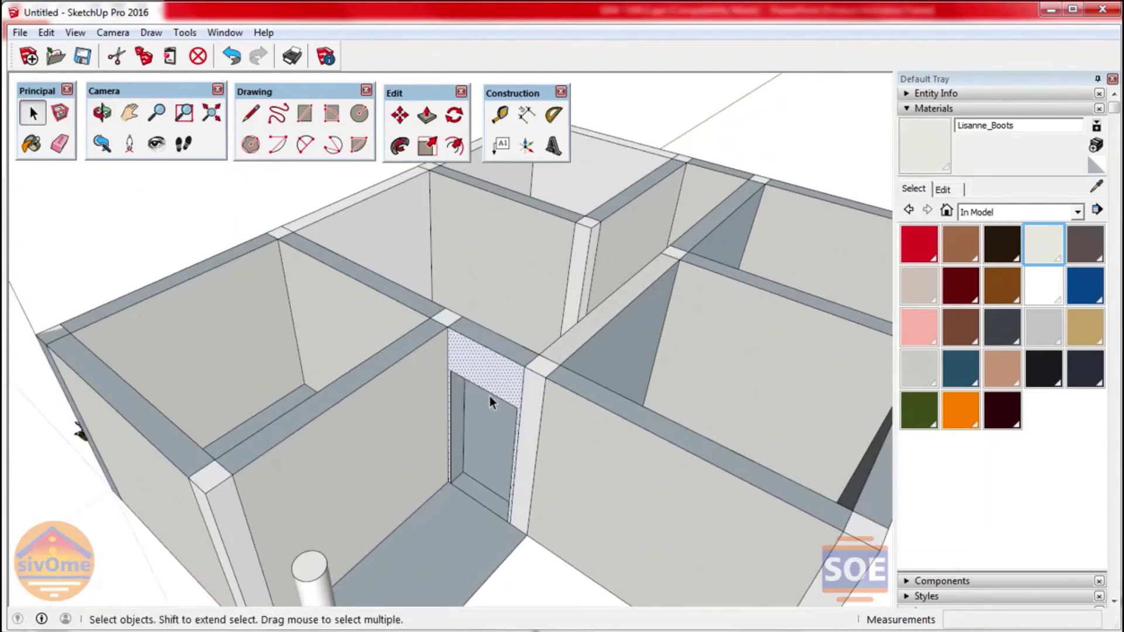
scroll(470, 413, "up", 3)
middle_click_drag(469, 409, 570, 397, "shift")
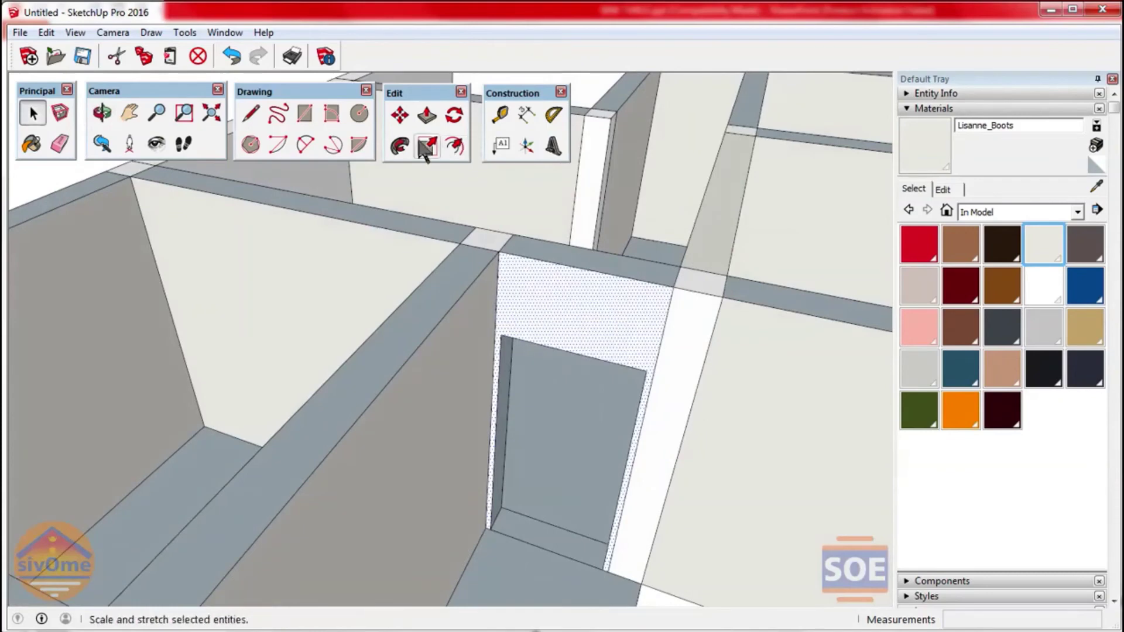
Step: Draw a rectangle across the doorway opening from top corner to floor
left_click(307, 113)
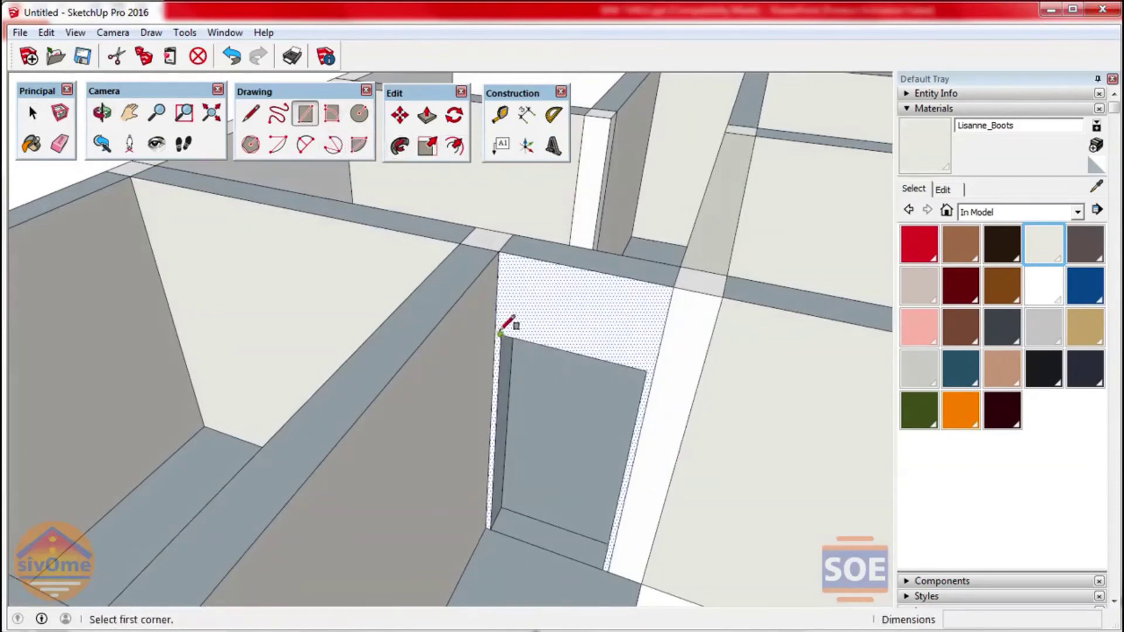
left_click(501, 335)
left_click(607, 567)
key("space")
Step: Make the door rectangle, with its edges, into a group
left_click(567, 444)
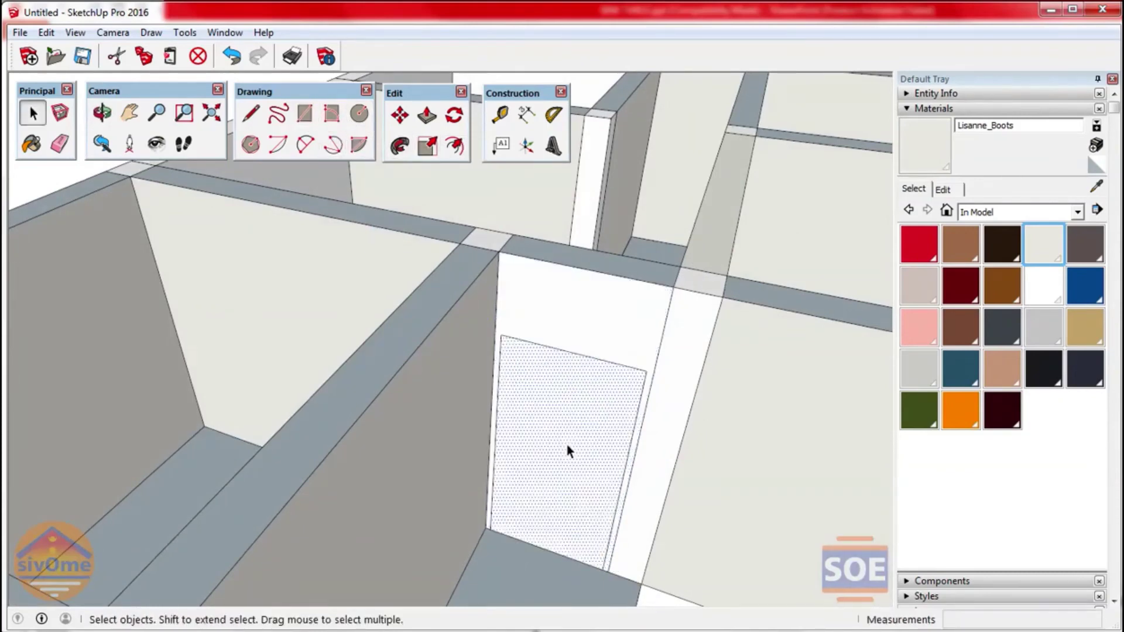
double_click(567, 424)
right_click(556, 386)
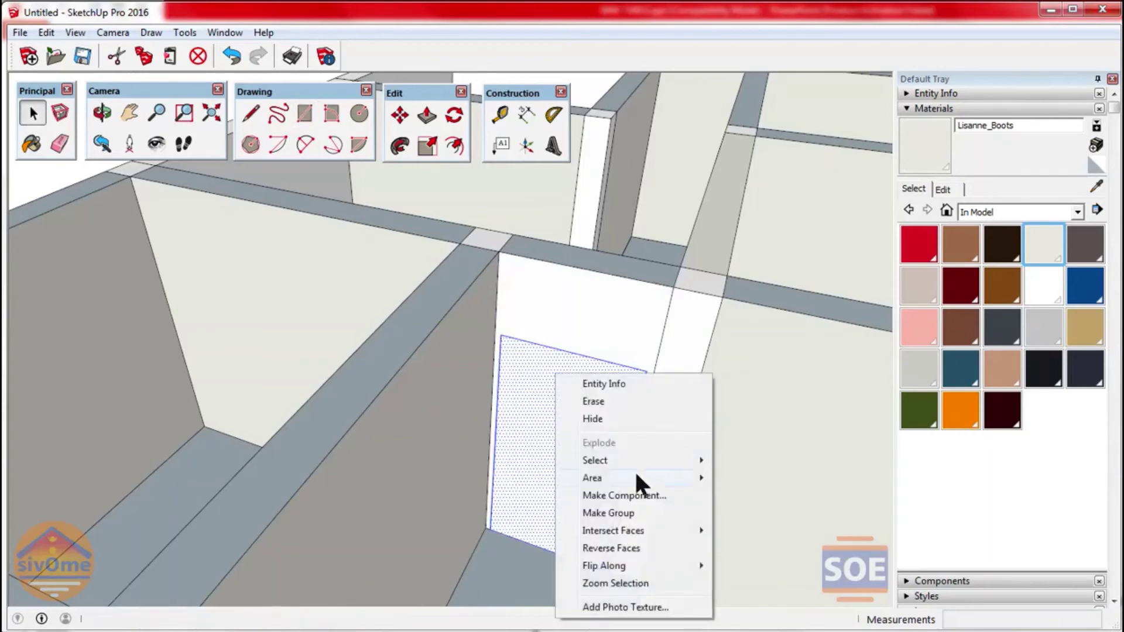
left_click(622, 511)
scroll(481, 468, "down", 4)
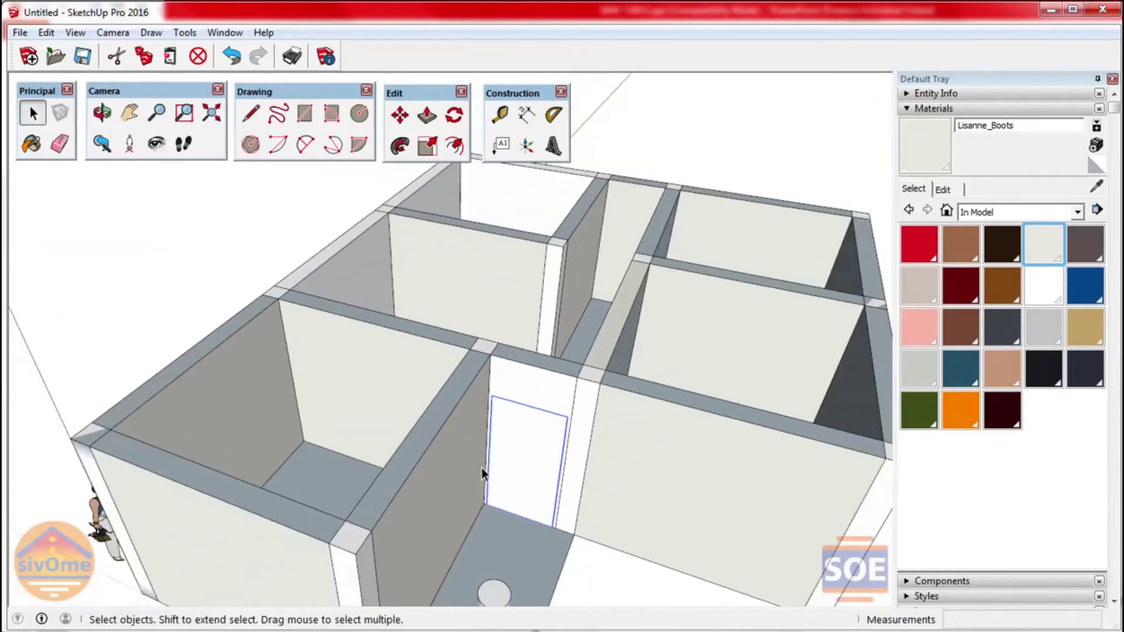
Step: Move the door group along the red axis out of the building onto open ground
left_click(400, 114)
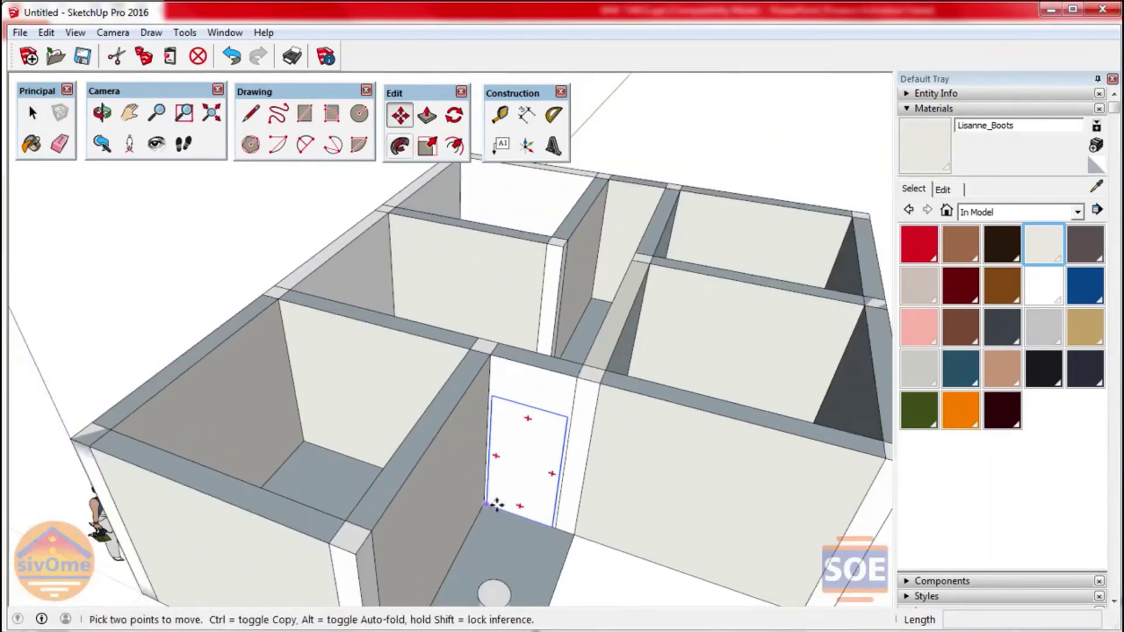
left_click(487, 503)
scroll(487, 504, "down", 3)
scroll(486, 504, "down", 2)
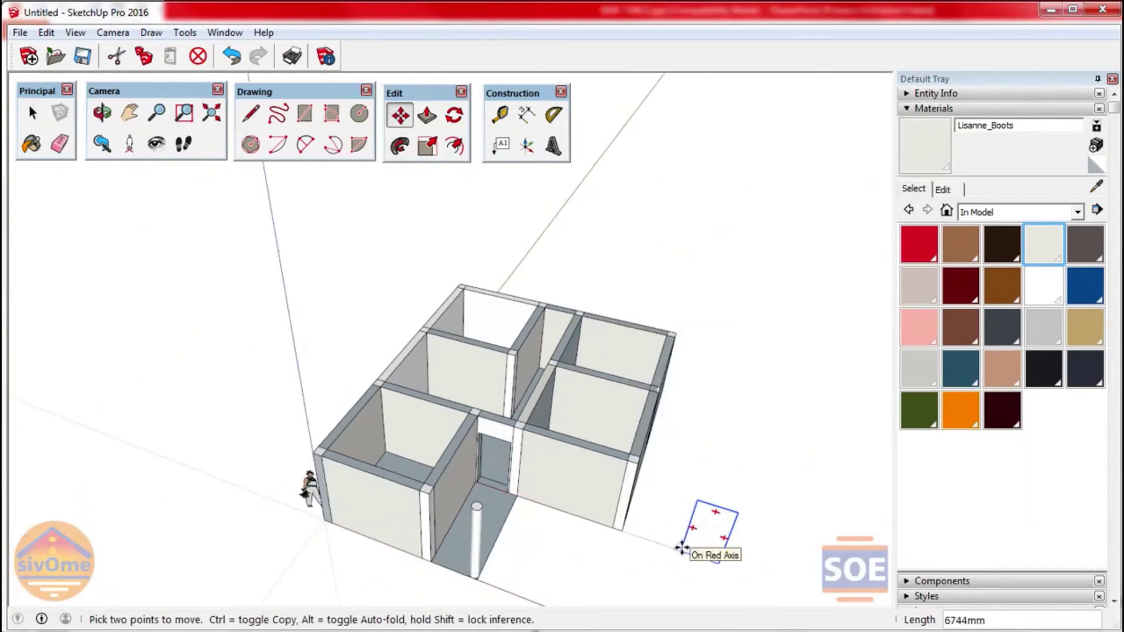
scroll(680, 547, "up", 2)
scroll(710, 538, "up", 2)
scroll(738, 508, "up", 1)
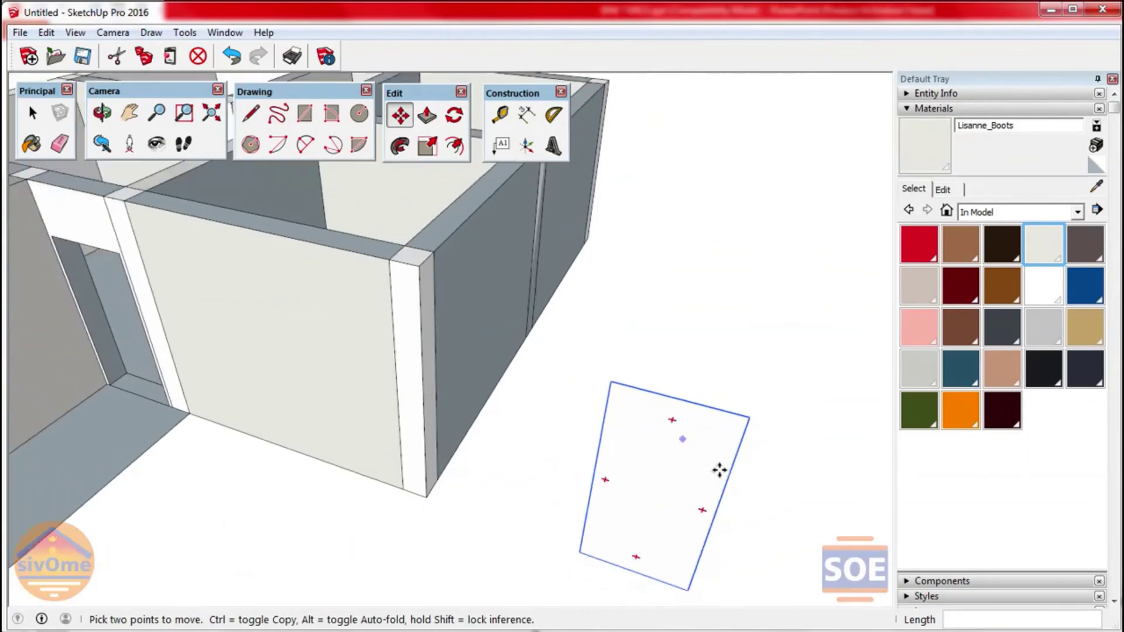
scroll(721, 467, "up", 3)
Step: Select the moved door's face
key("space")
scroll(750, 426, "up", 2)
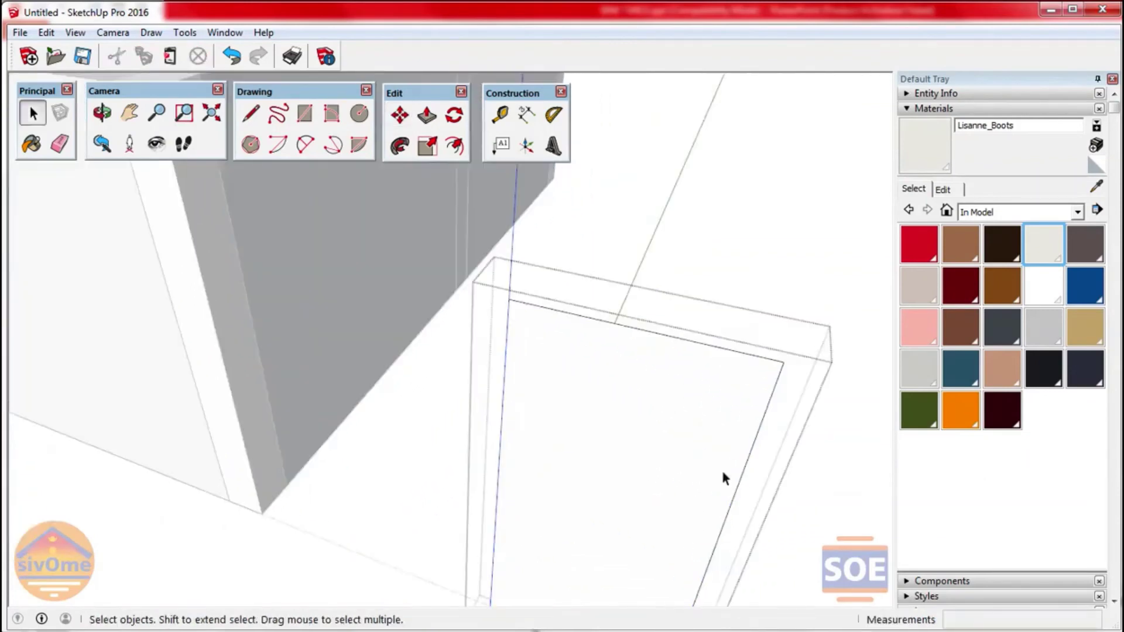
left_click(746, 413)
scroll(670, 422, "down", 2)
scroll(683, 430, "up", 1)
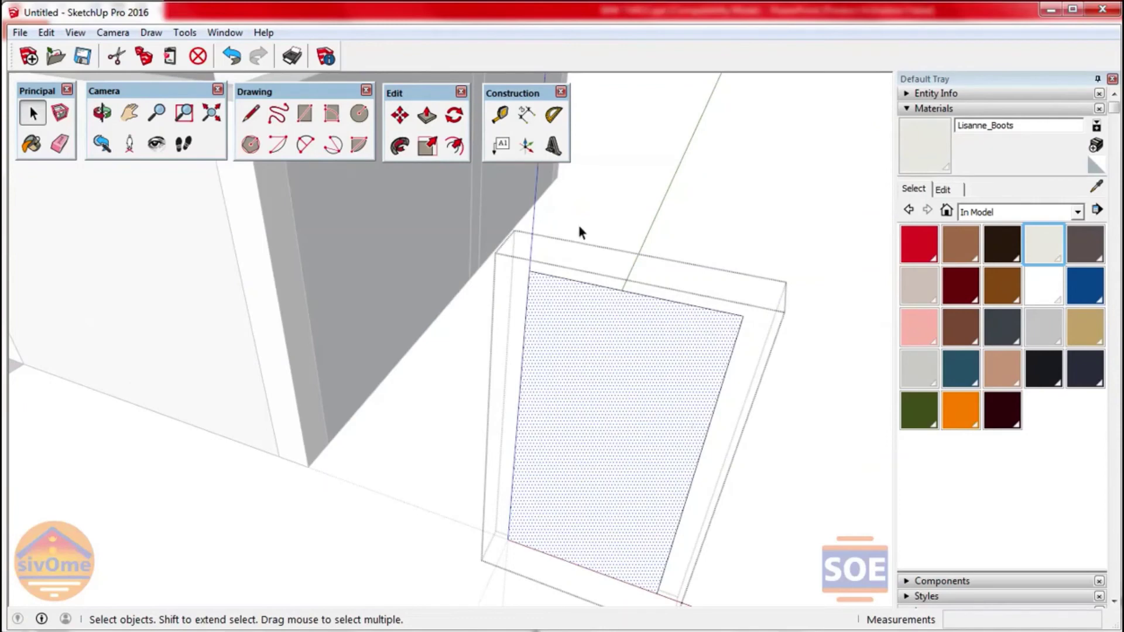
Step: Inset the door face outline by 200 mm to create a border
left_click(454, 145)
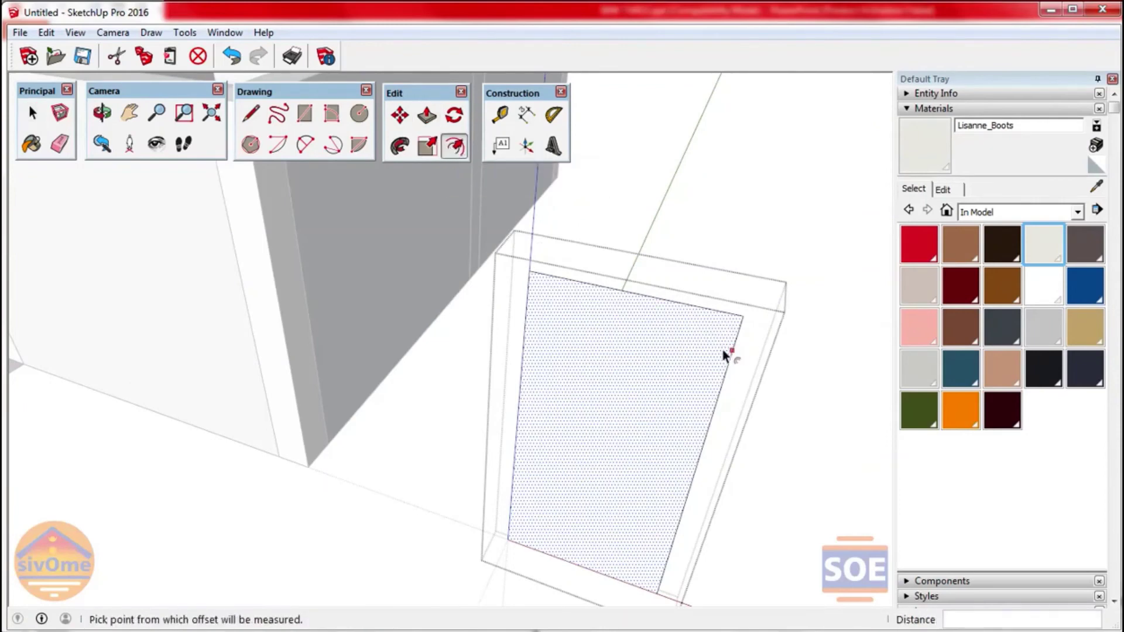
left_click(723, 349)
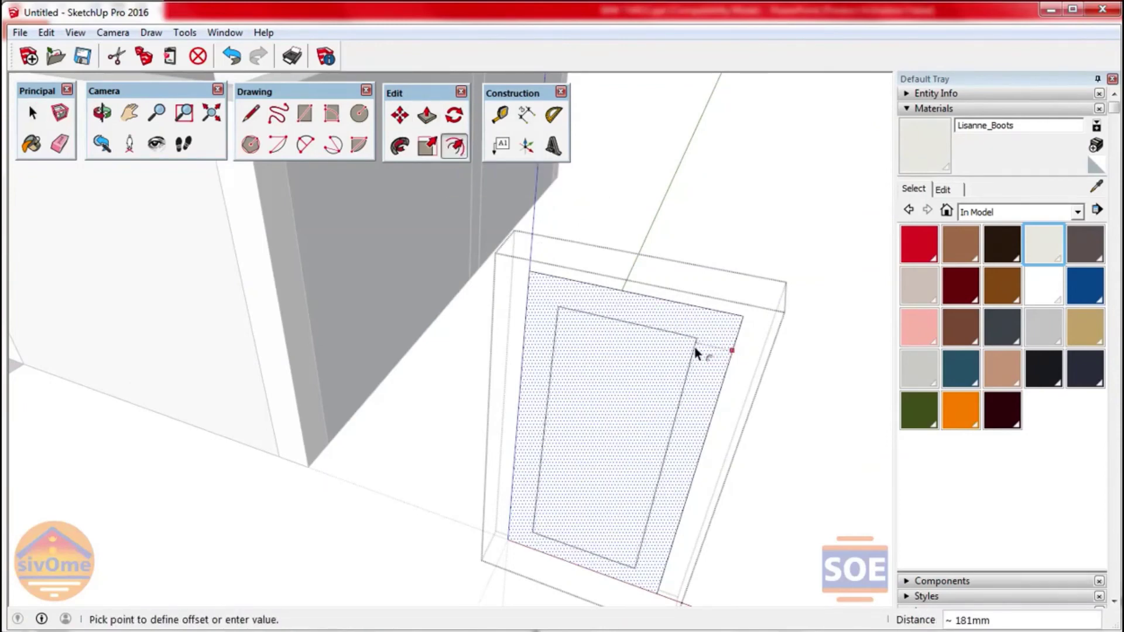
type("200")
key("Return")
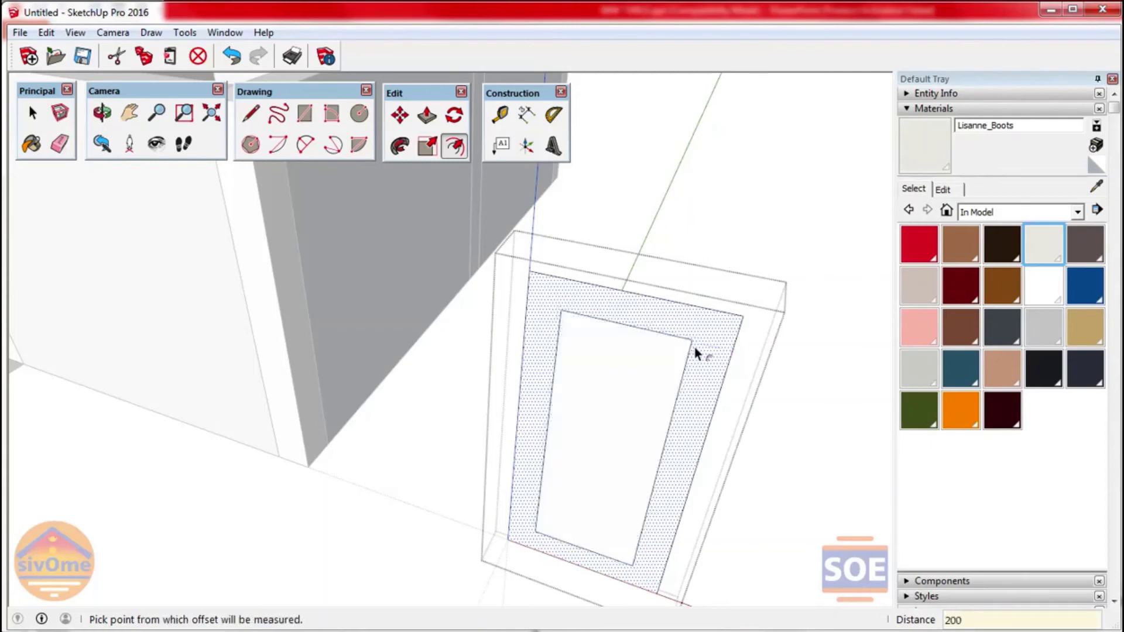
key("space")
scroll(682, 429, "up", 1)
scroll(683, 392, "up", 2)
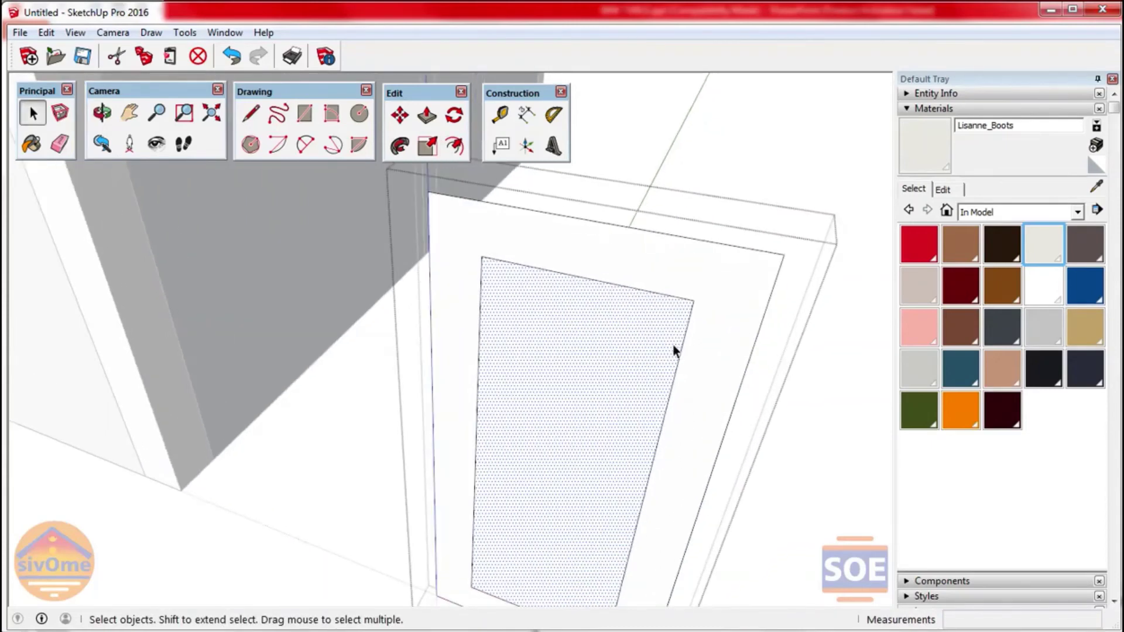
Step: Add a second outline 40 mm around the inner panel
key("f")
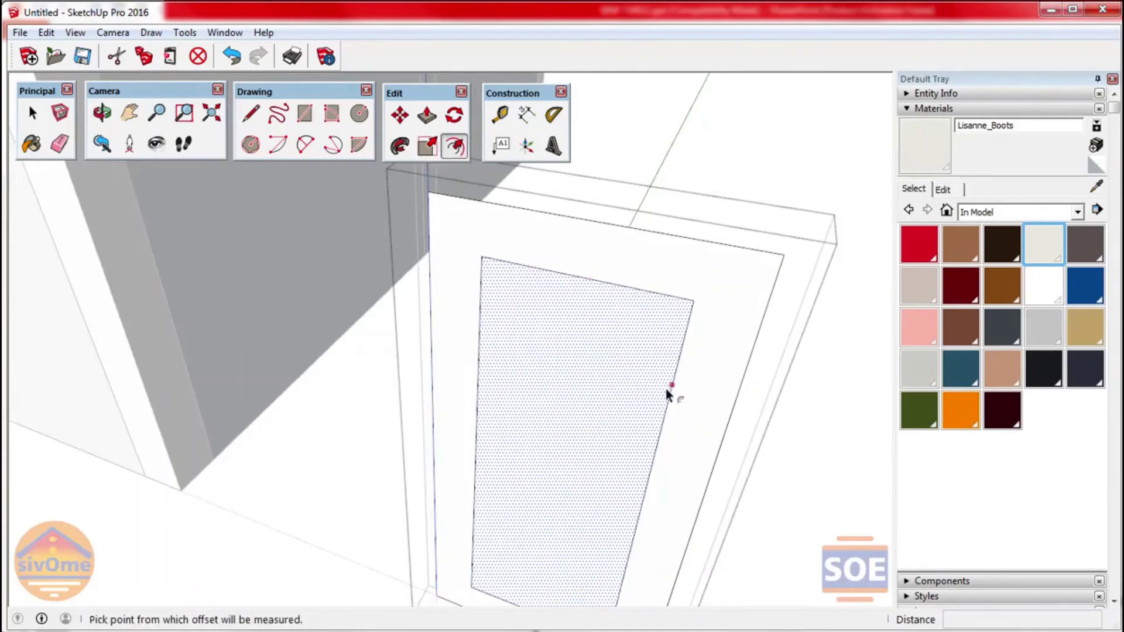
left_click(669, 387)
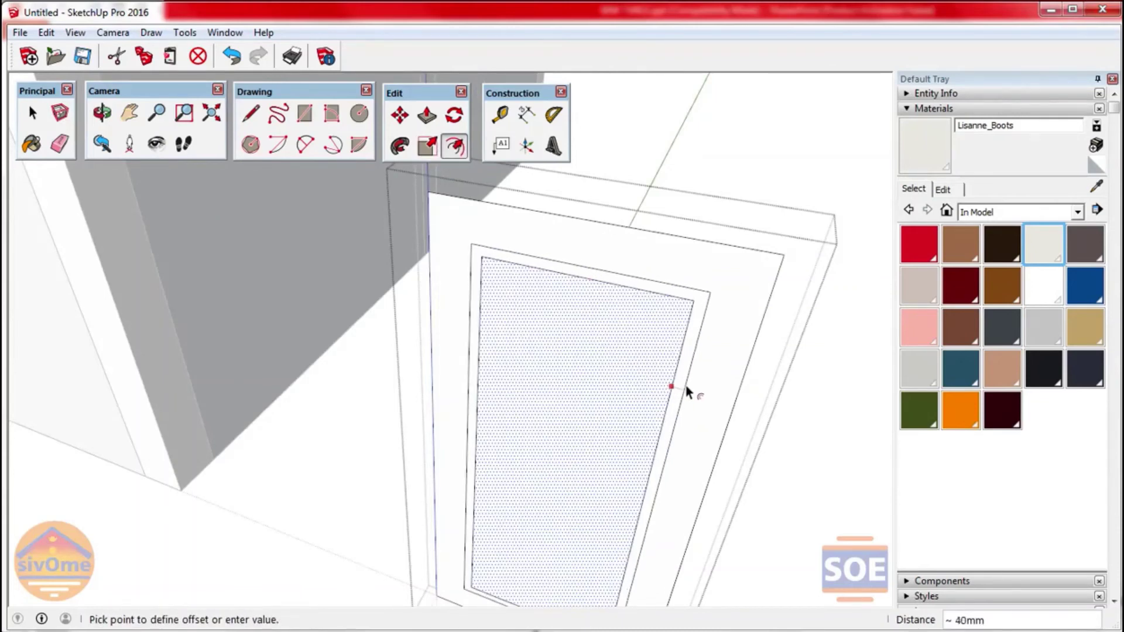
left_click(688, 392)
key("space")
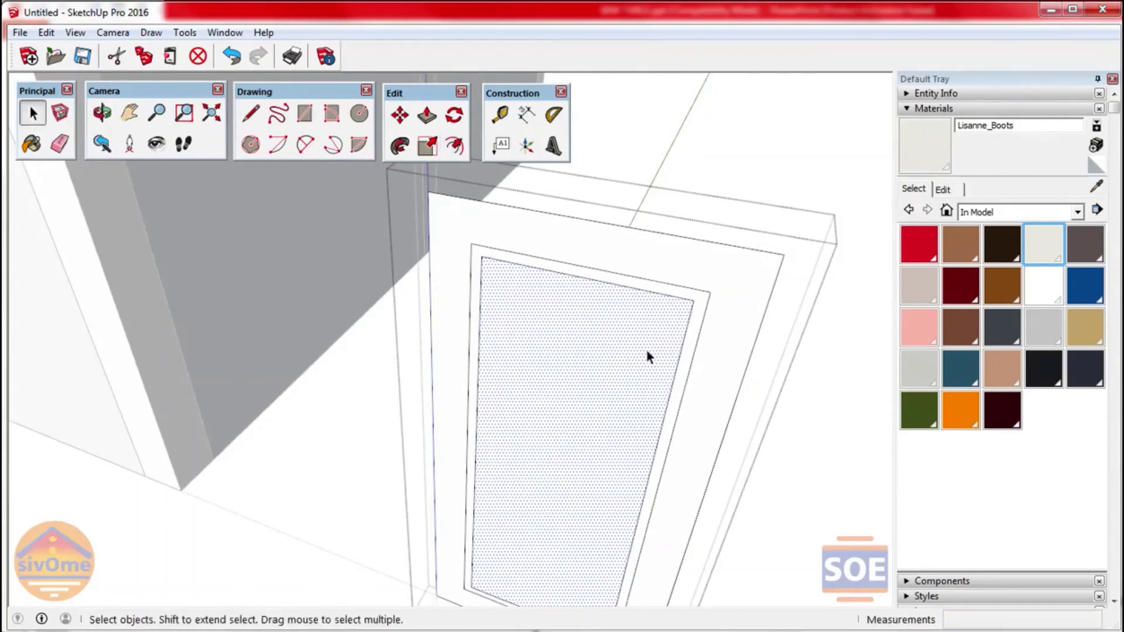
Step: Recess the inner door panel and push the surrounding strip back 10 mm
key("p")
left_click(644, 343)
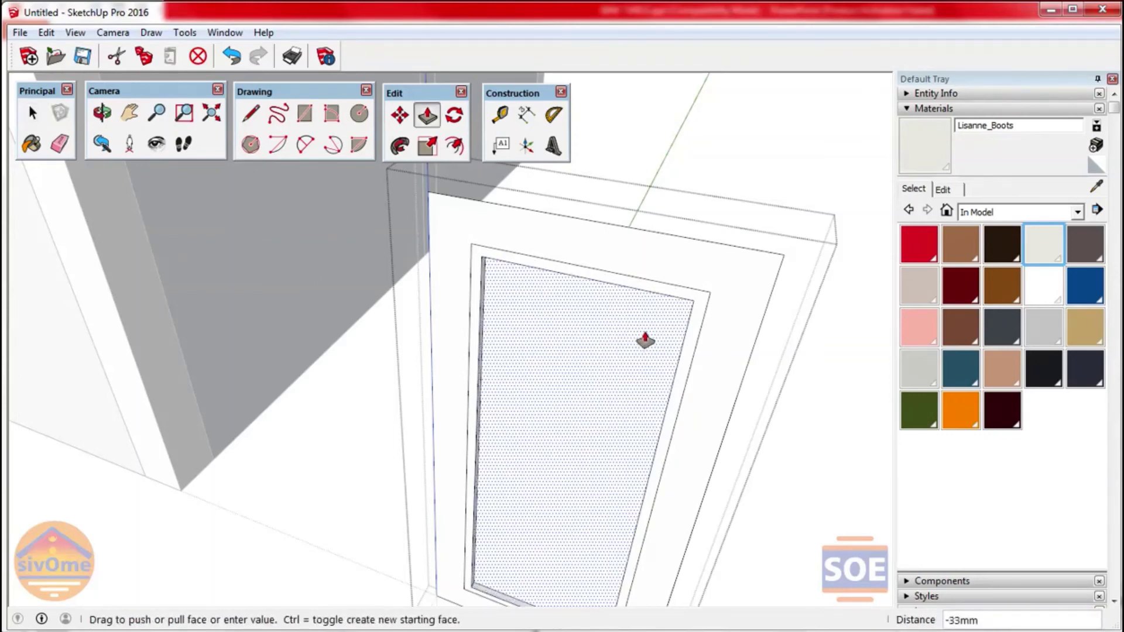
left_click(644, 341)
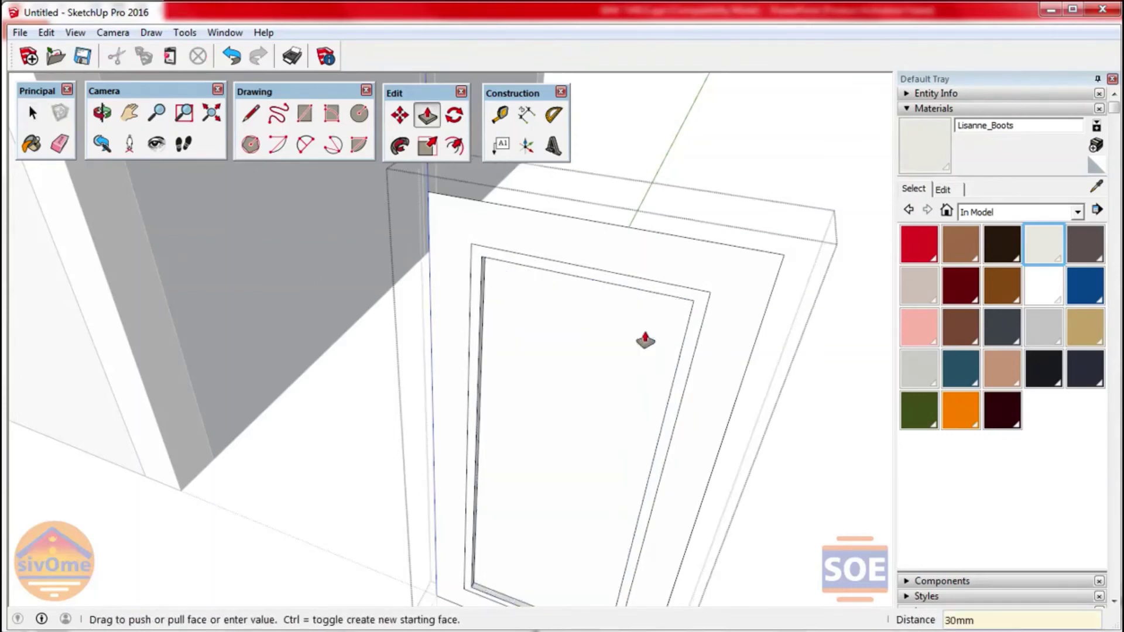
left_click(691, 320)
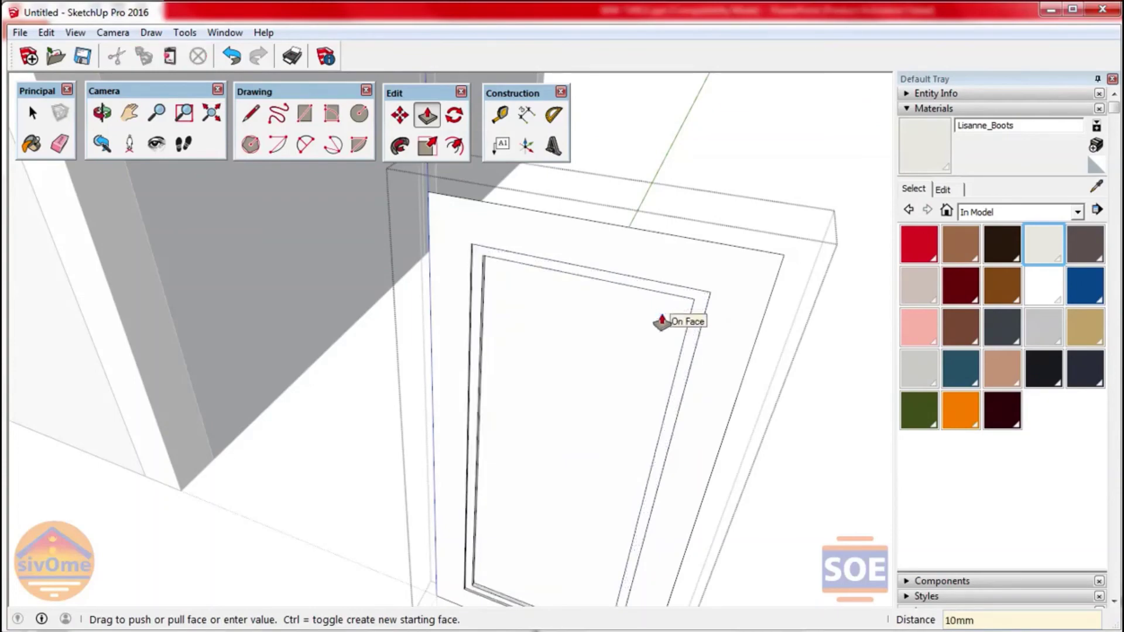
key("Return")
Step: View the door edge-on and adjust the strip face depth with two more push-pulls
mouse_move(562, 402)
middle_mouse_down()
mouse_move(544, 394)
mouse_move(689, 346)
mouse_move(419, 394)
mouse_move(426, 358)
middle_mouse_up()
left_click(417, 316)
left_click(437, 308)
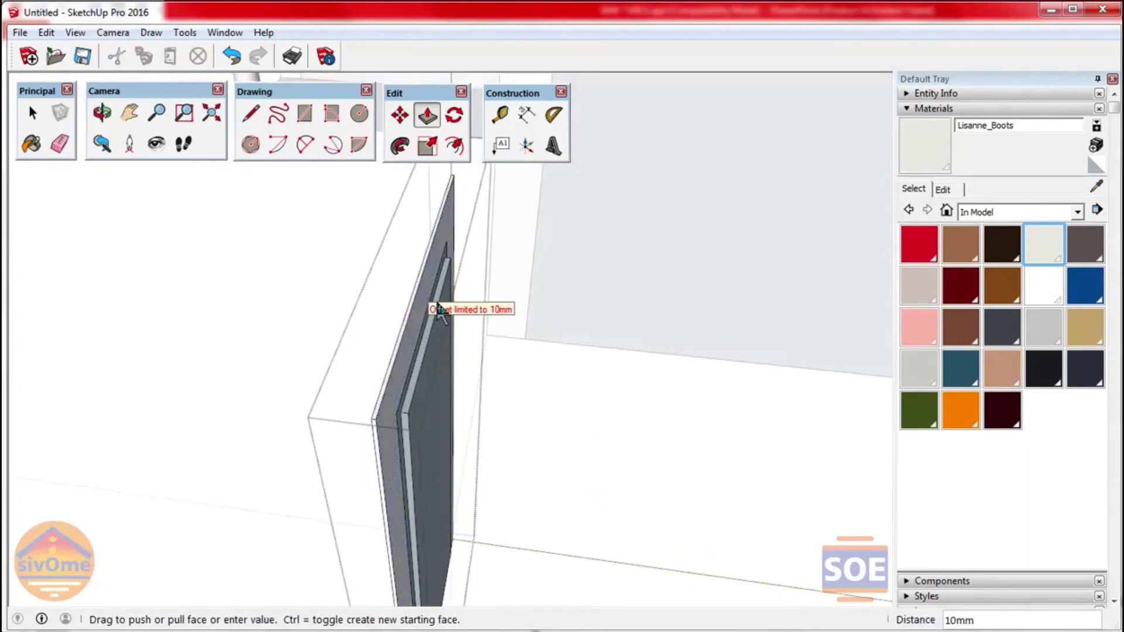
left_click(454, 310)
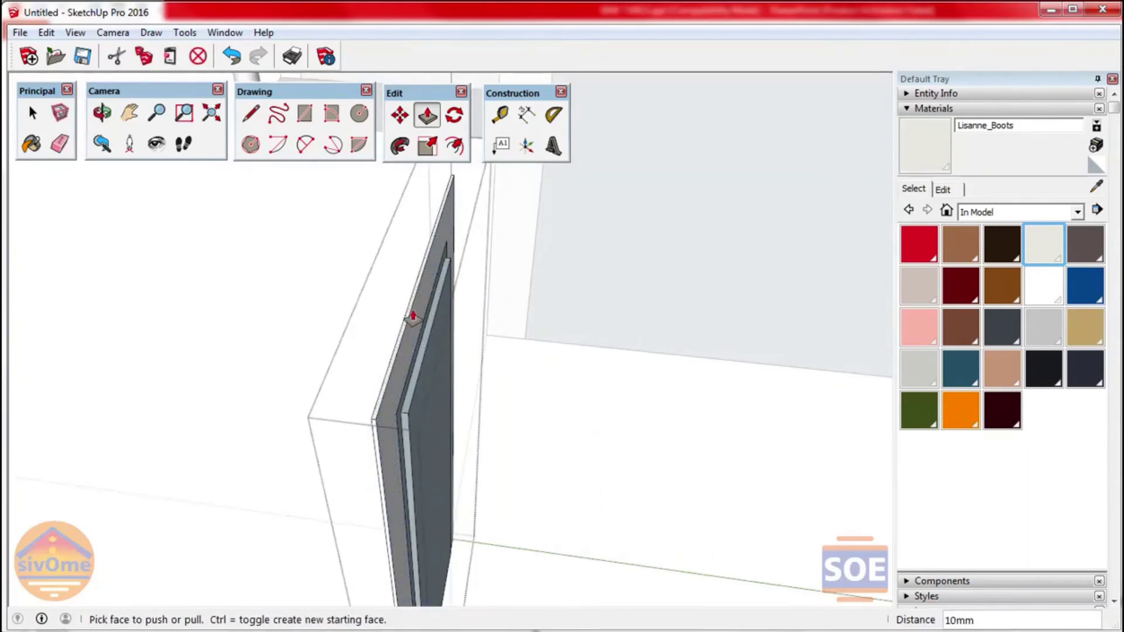
left_click(415, 314)
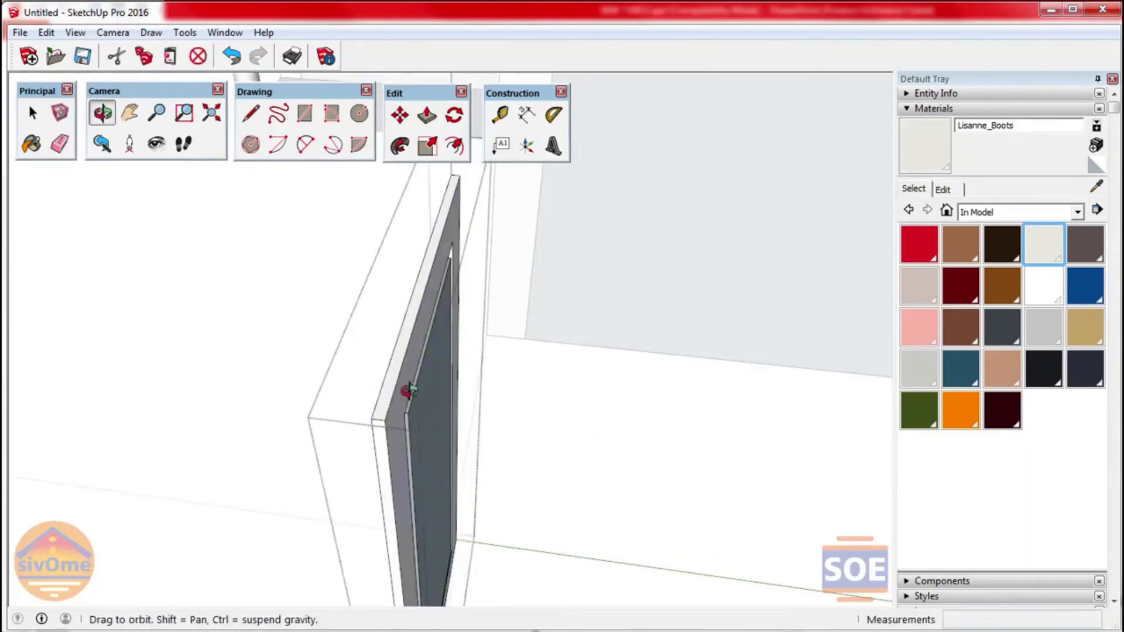
mouse_move(401, 394)
middle_mouse_down()
mouse_move(714, 371)
mouse_move(566, 403)
mouse_move(648, 429)
middle_mouse_up()
Step: Select the door's outer frame face
scroll(667, 447, "up", 2)
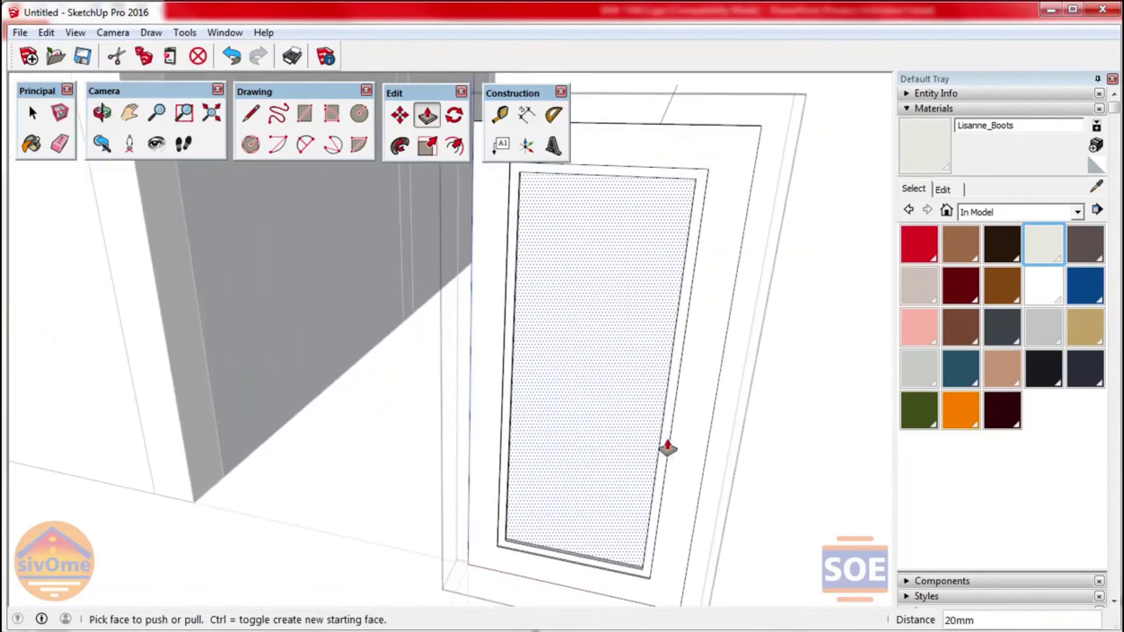
key("space")
left_click(710, 363)
key("c")
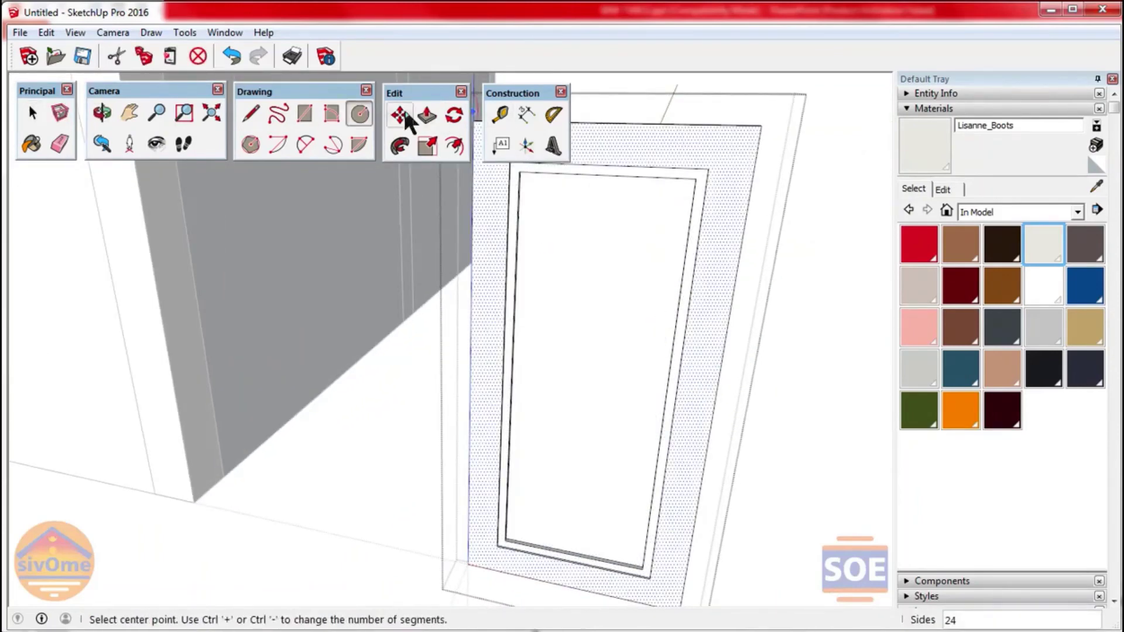
Step: Draw a 20 mm radius circle on the door's left frame strip
scroll(703, 371, "up", 2)
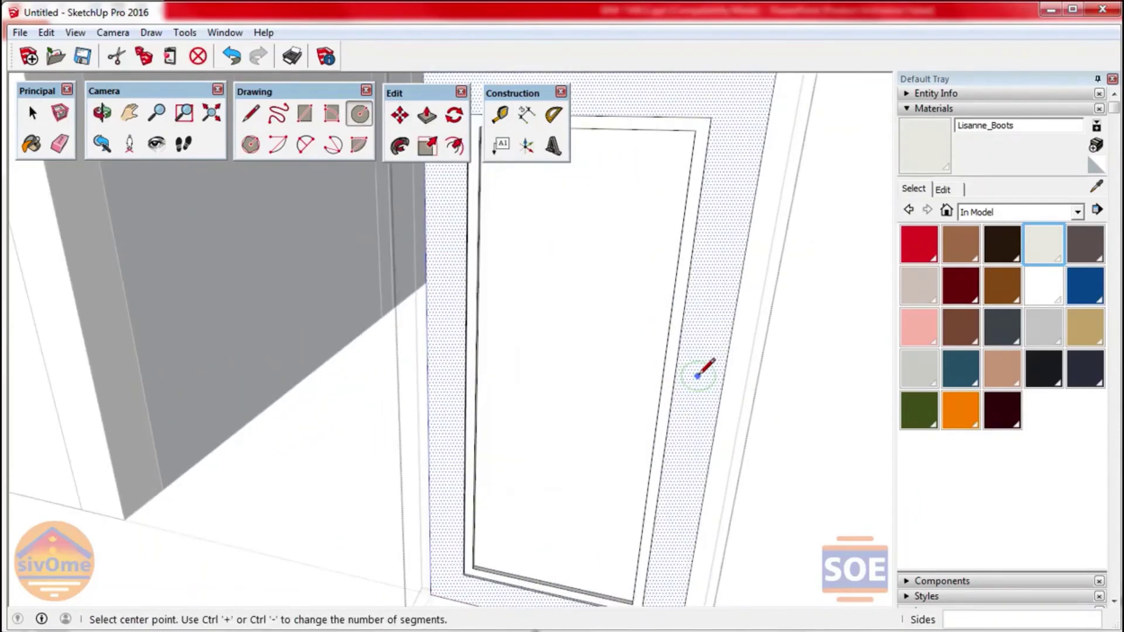
scroll(703, 374, "up", 1)
left_click(698, 377)
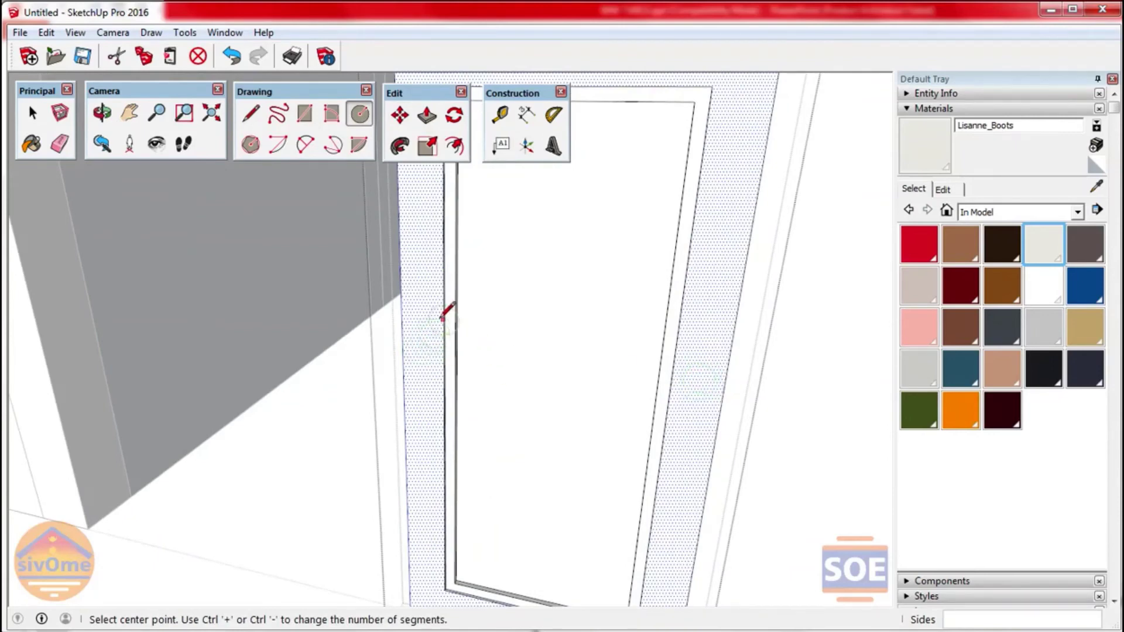
left_click(422, 329)
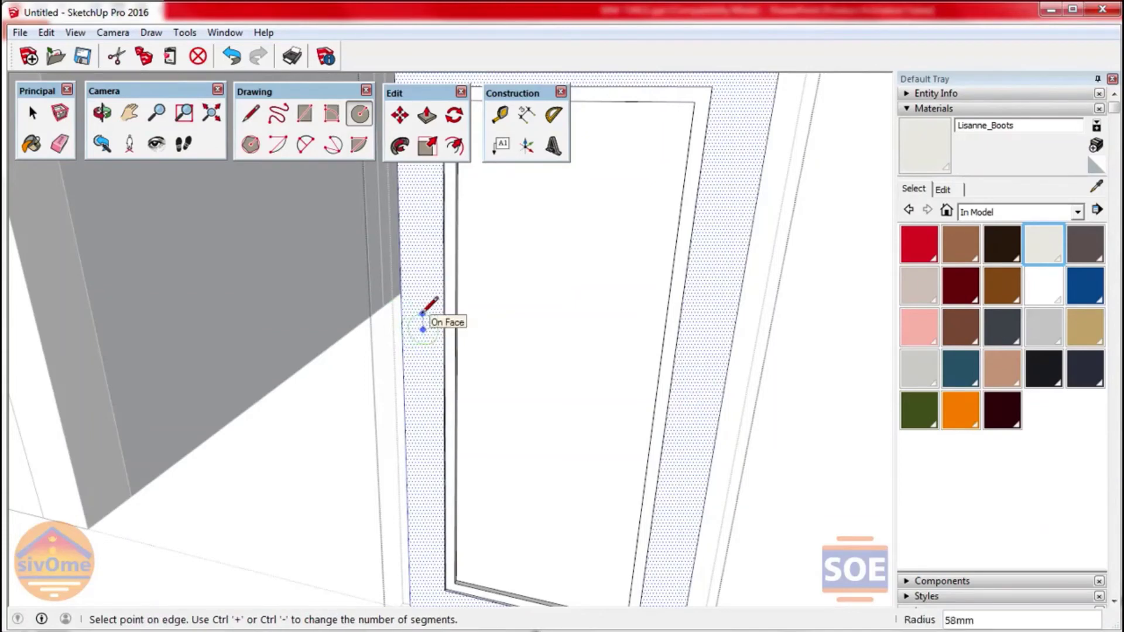
type("20")
key("Return")
key("space")
Step: Pull the circle out 2 to form the knob
scroll(421, 327, "up", 3)
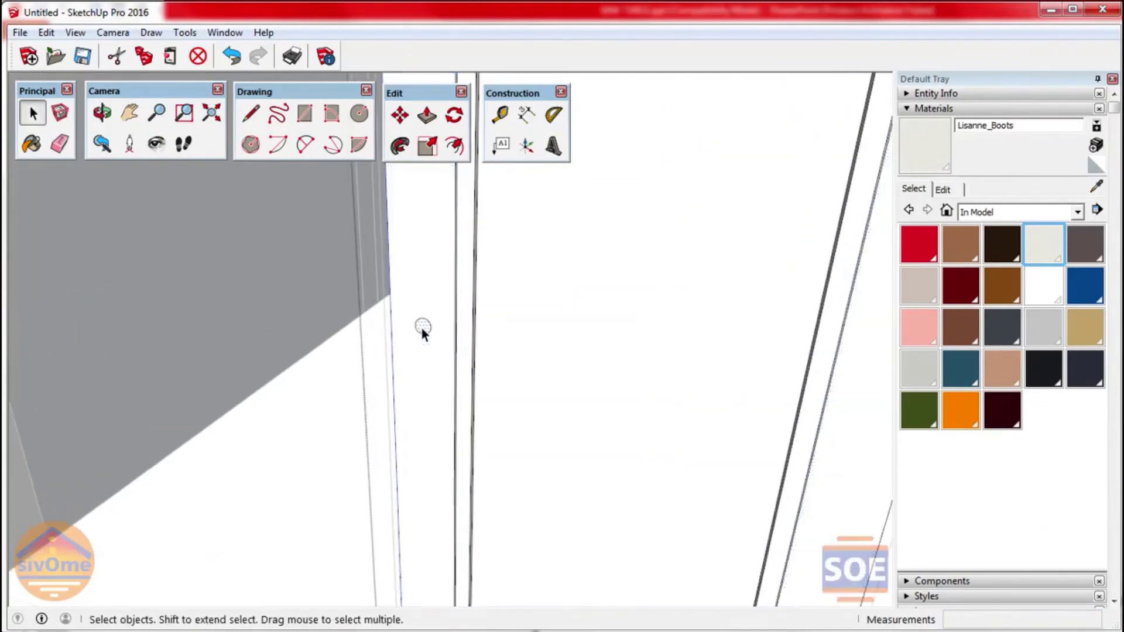
scroll(420, 327, "up", 1)
left_click(427, 114)
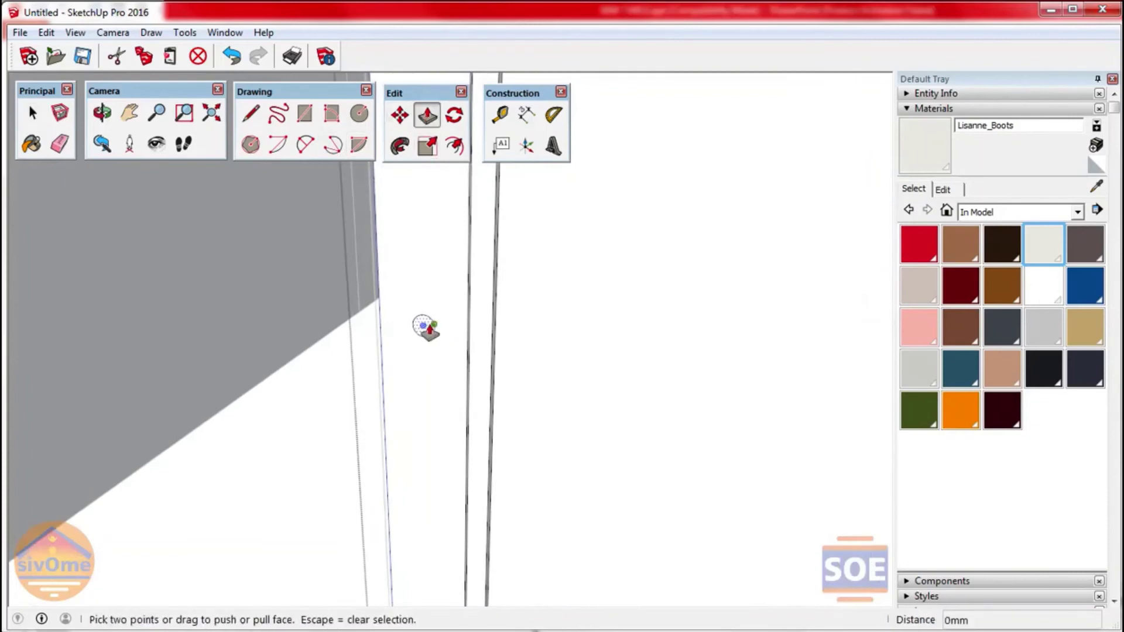
left_click(423, 326)
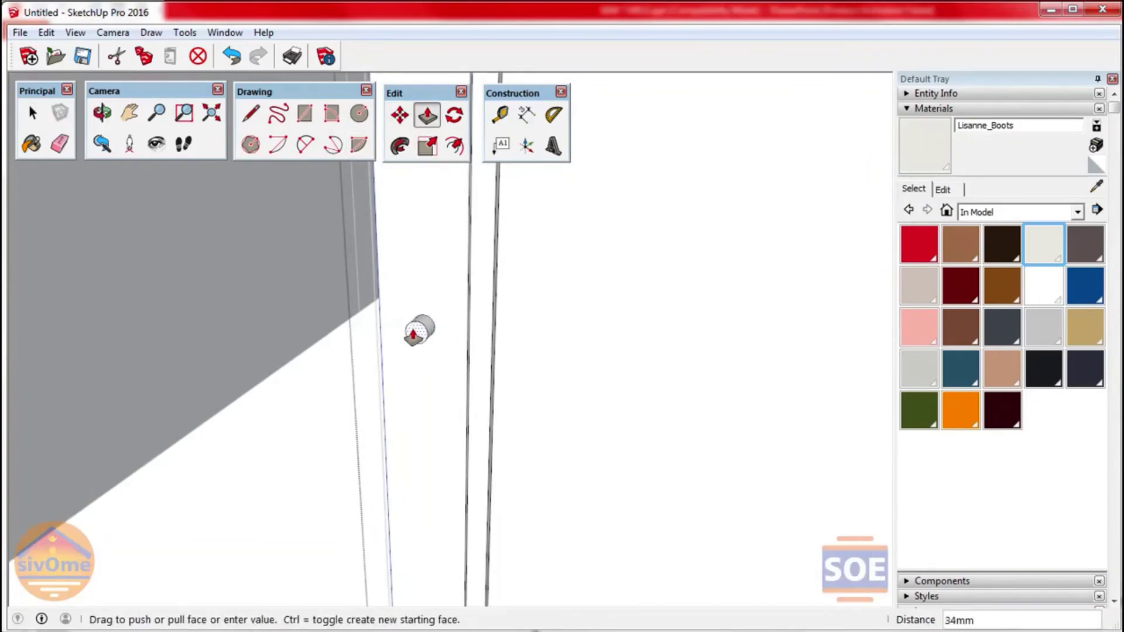
type("2")
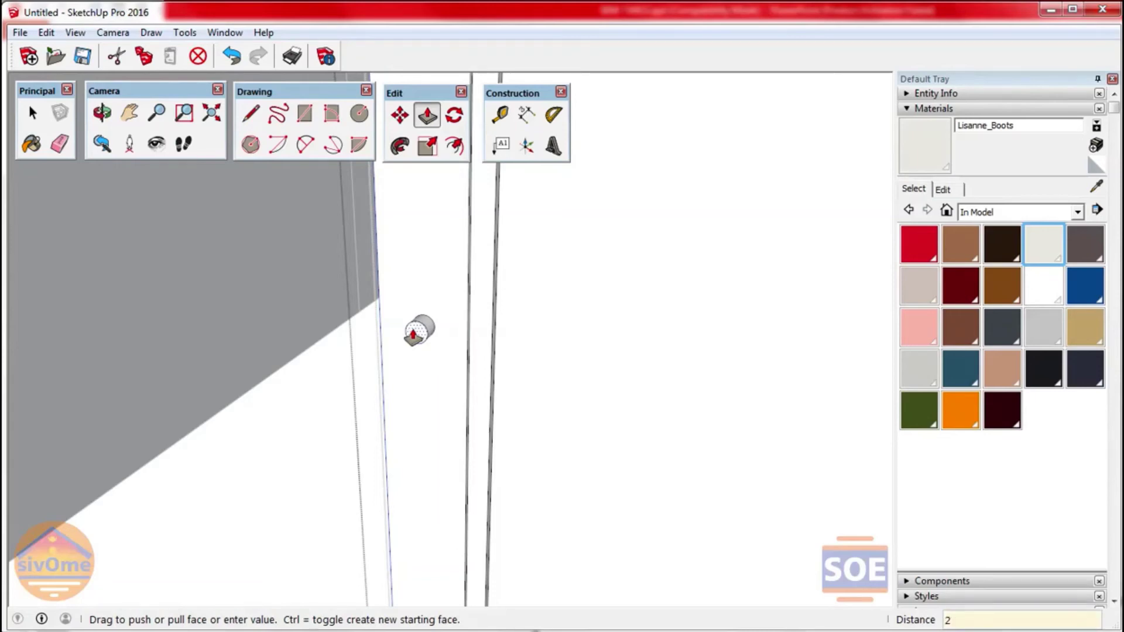
key("Return")
Step: Offset a 20 mm ring on the knob face, then cancel its extrusion
left_click(454, 146)
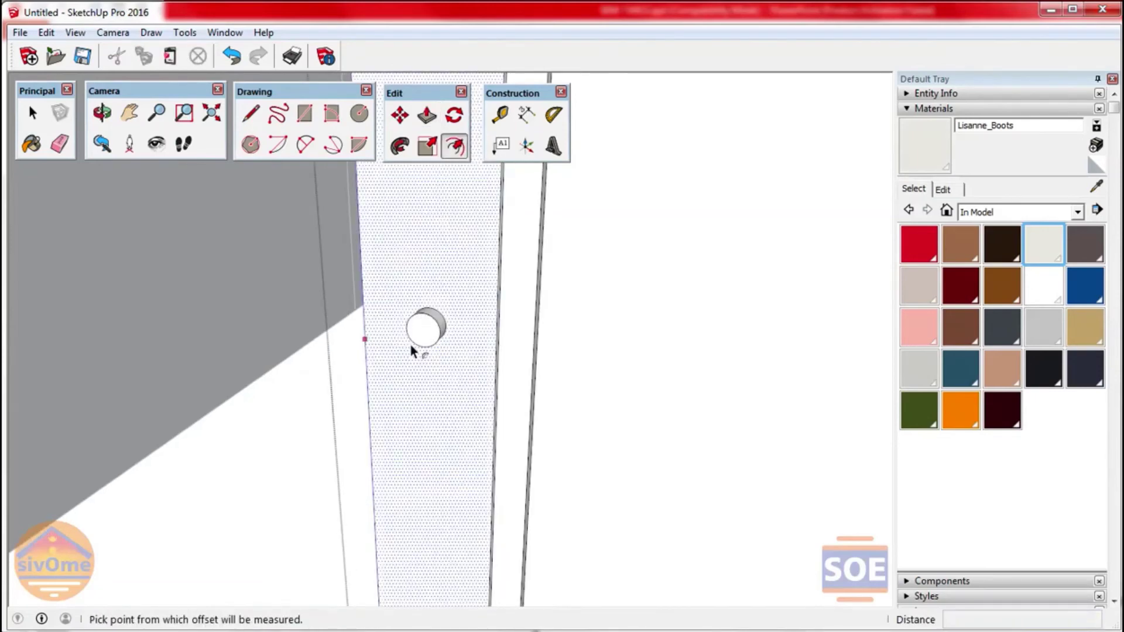
left_click(442, 322)
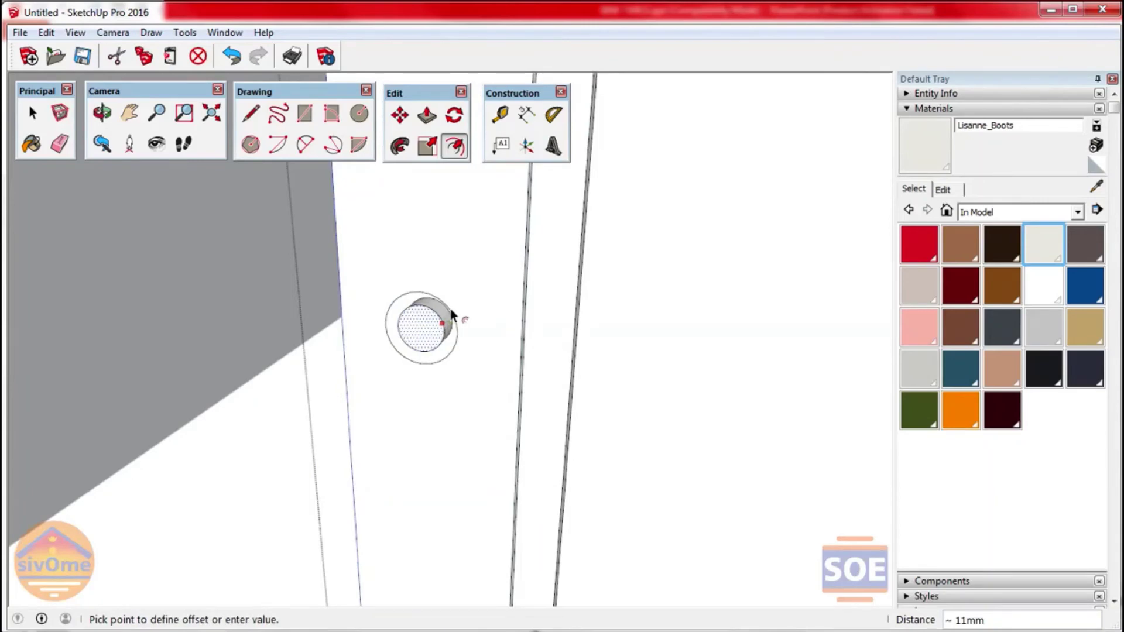
type("20")
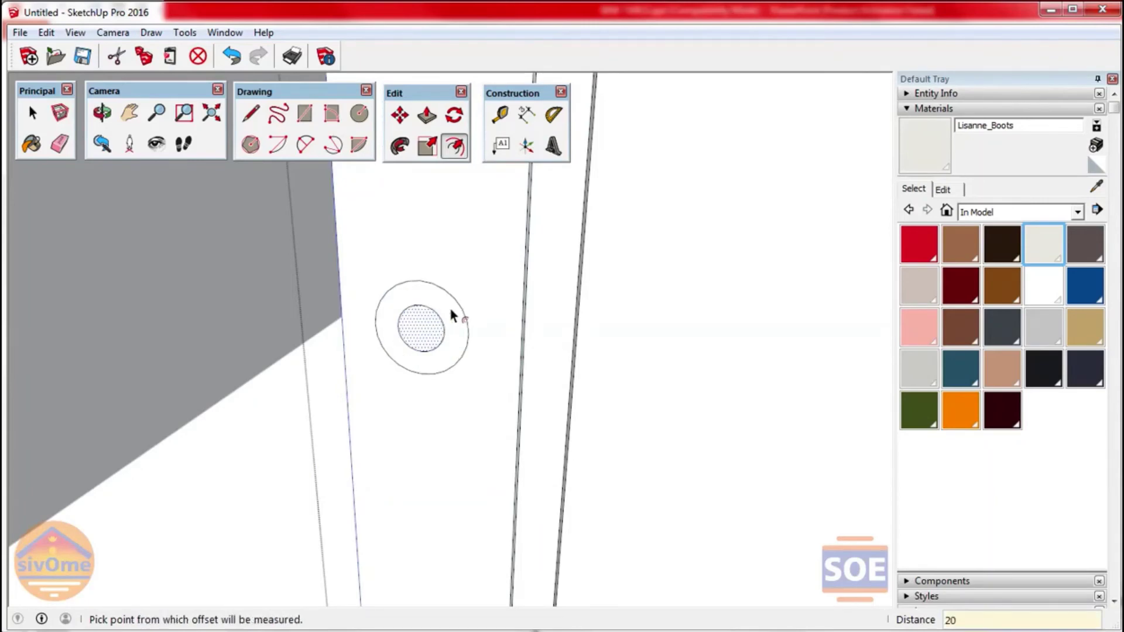
key("Return")
key("space")
key("p")
left_click(444, 319)
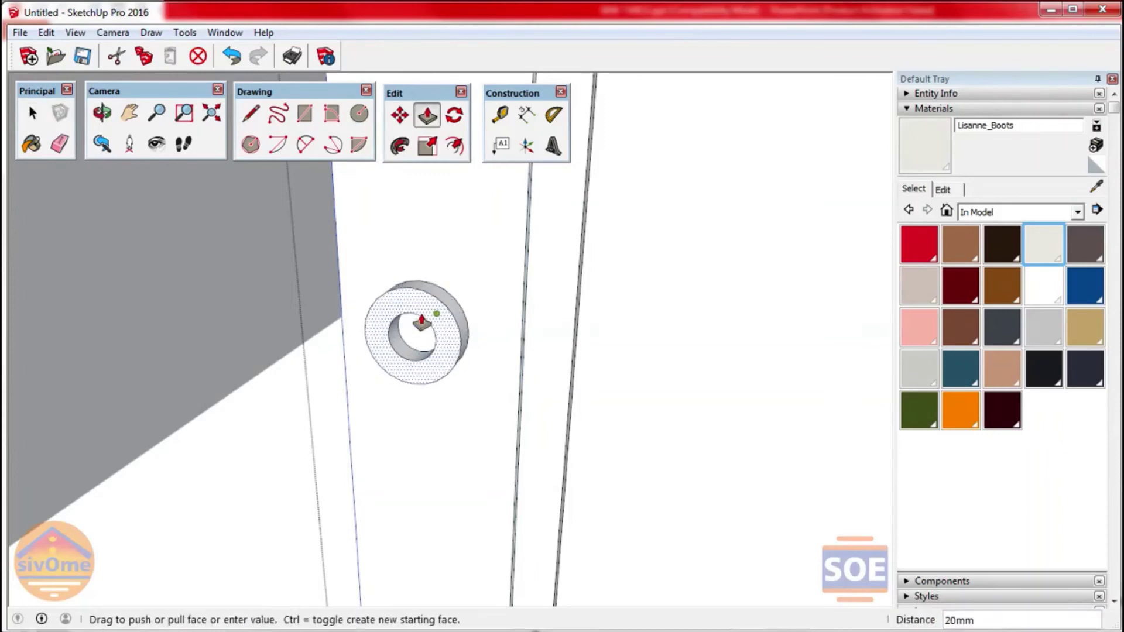
key("space")
scroll(440, 351, "down", 1)
Step: Undo the offset ring around the knob and inspect the knob
key("ctrl+z")
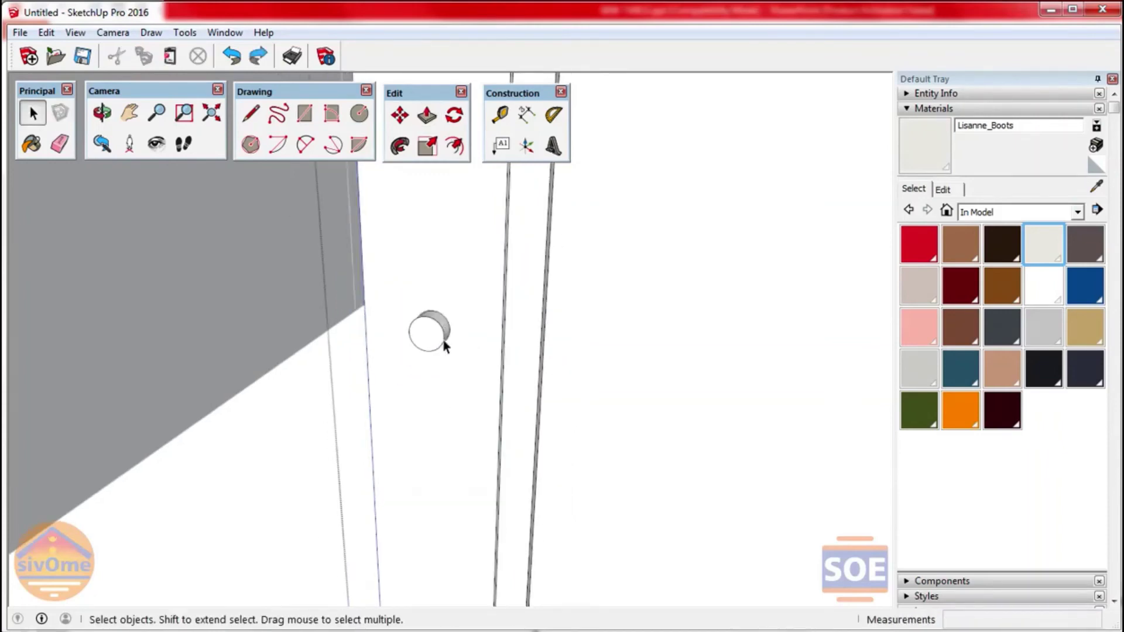
middle_click_drag(443, 339, 446, 342)
left_click(439, 340)
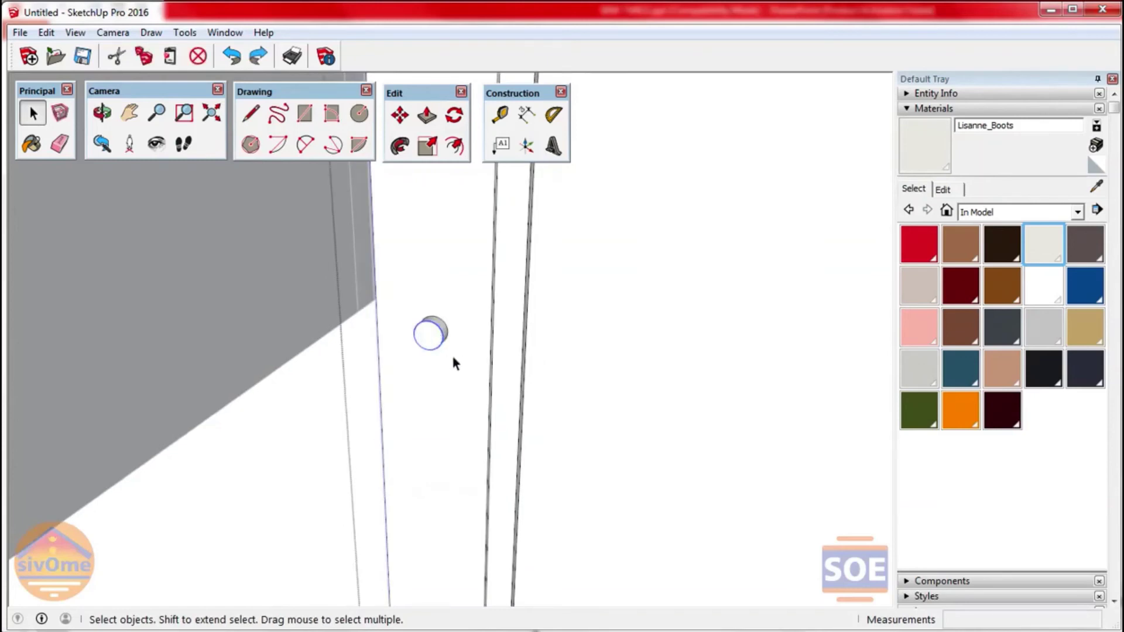
middle_click_drag(436, 346, 460, 294)
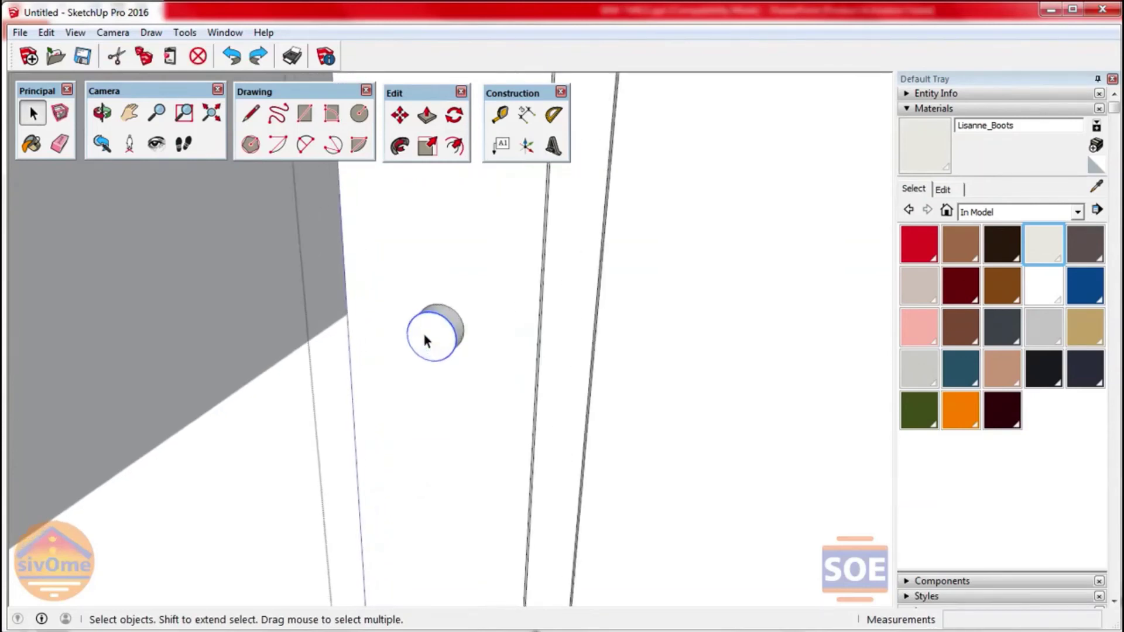
left_click(32, 113)
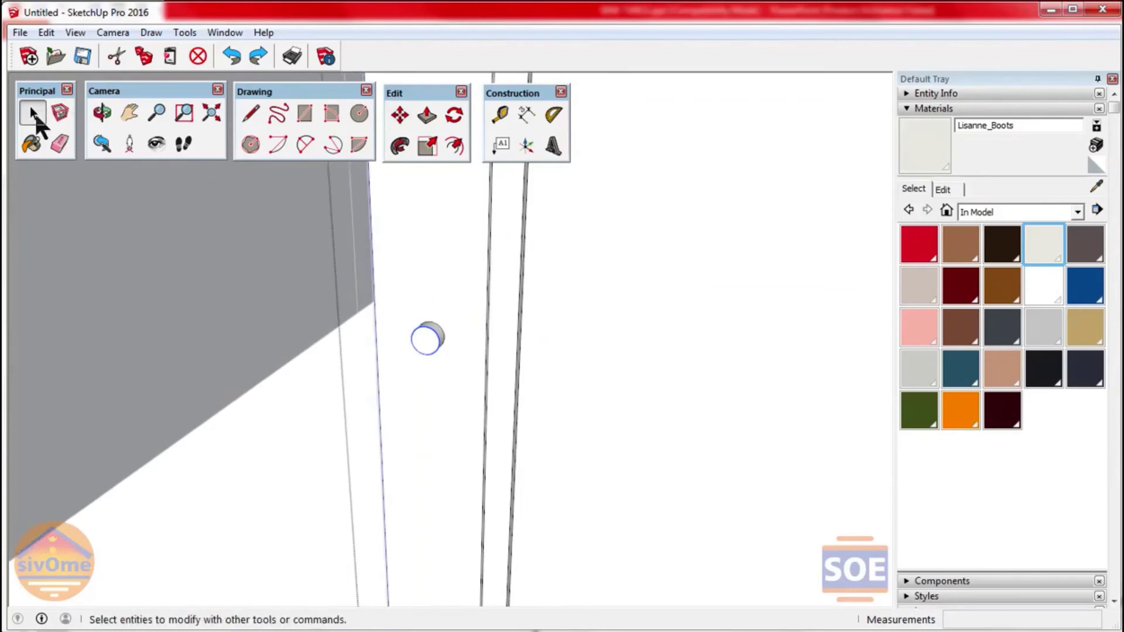
scroll(349, 414, "down", 3)
scroll(402, 393, "down", 2)
Step: Move the whole door into the wall's doorway opening
left_click(448, 442)
mouse_move(448, 442)
middle_mouse_down()
mouse_move(511, 440)
mouse_move(469, 494)
middle_mouse_up()
scroll(462, 495, "up", 2)
scroll(451, 497, "up", 1)
key("m")
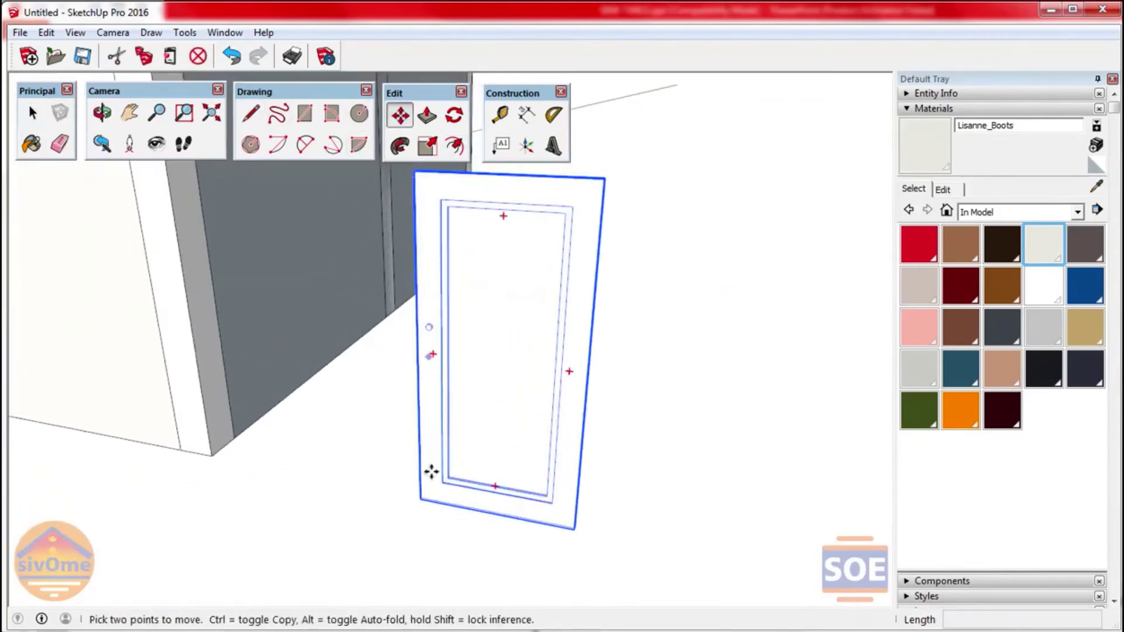
left_click(421, 493)
scroll(421, 493, "down", 2)
scroll(205, 381, "down", 3)
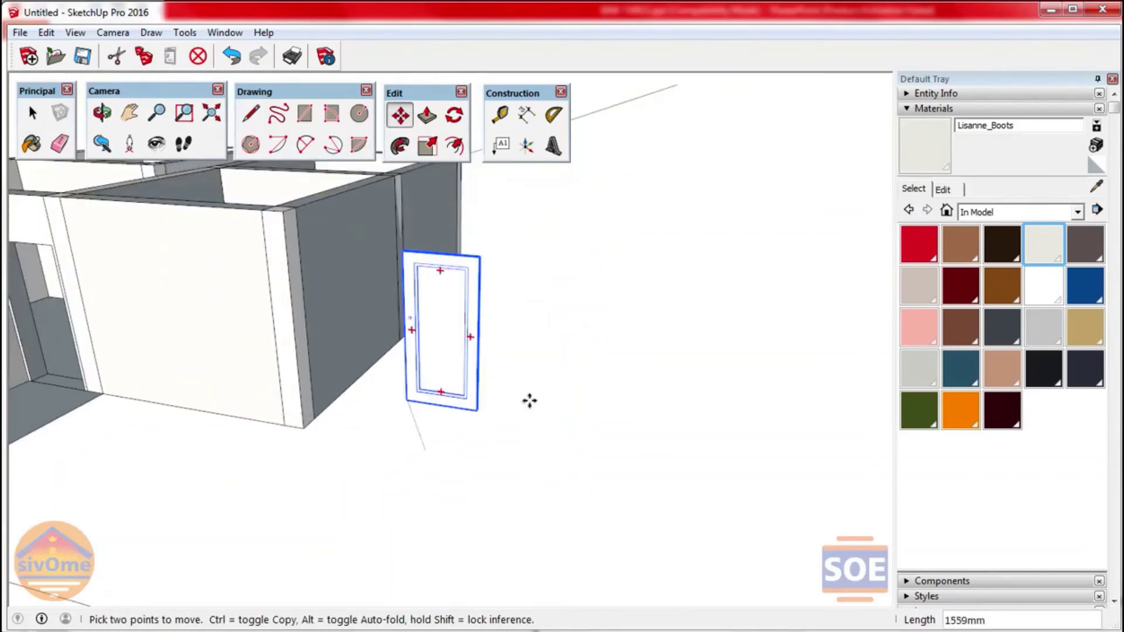
scroll(153, 367, "up", 4)
scroll(169, 398, "up", 3)
scroll(187, 410, "up", 2)
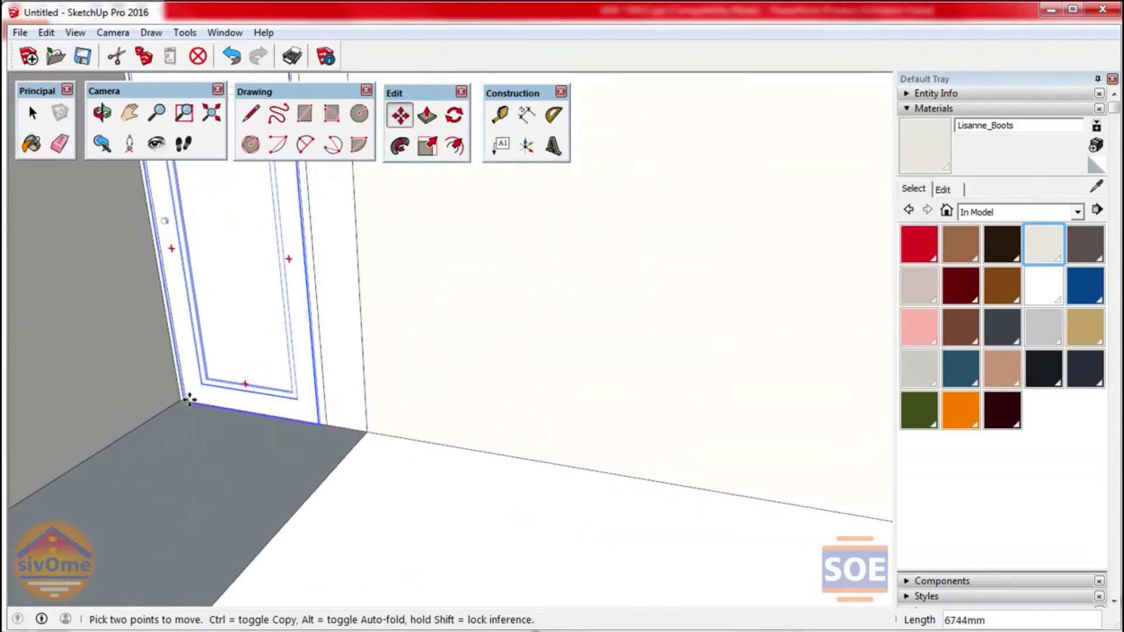
left_click(188, 411)
scroll(673, 486, "down", 3)
scroll(371, 270, "up", 3)
scroll(464, 326, "up", 2)
key("space")
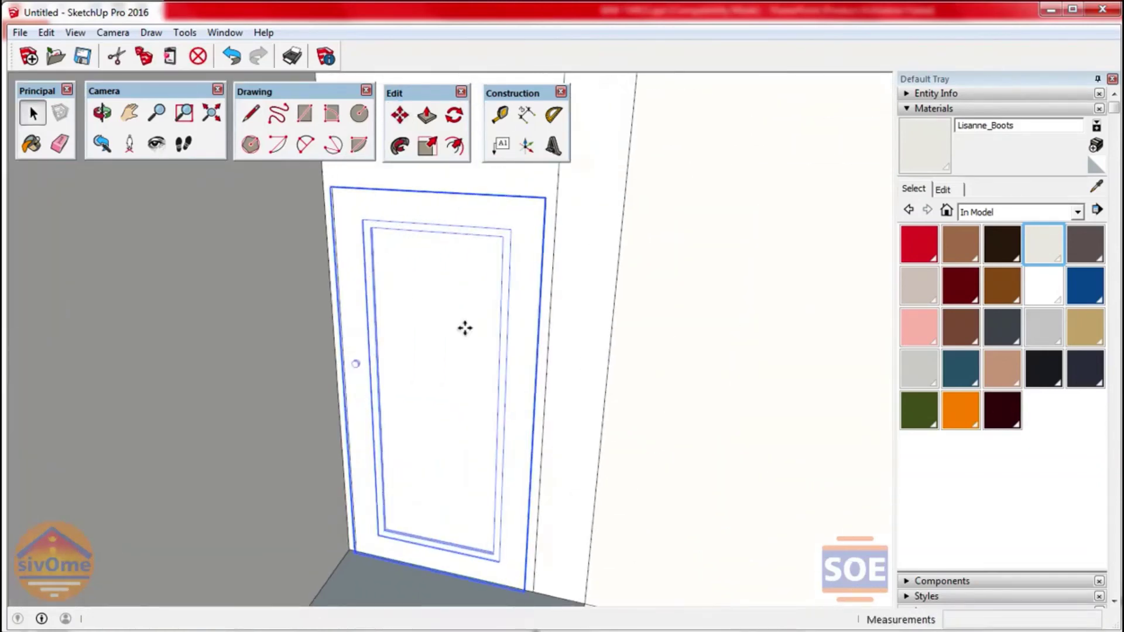
Step: Paint the door's front face with the brown Brush_Metal material
double_click(421, 258)
left_click(420, 258)
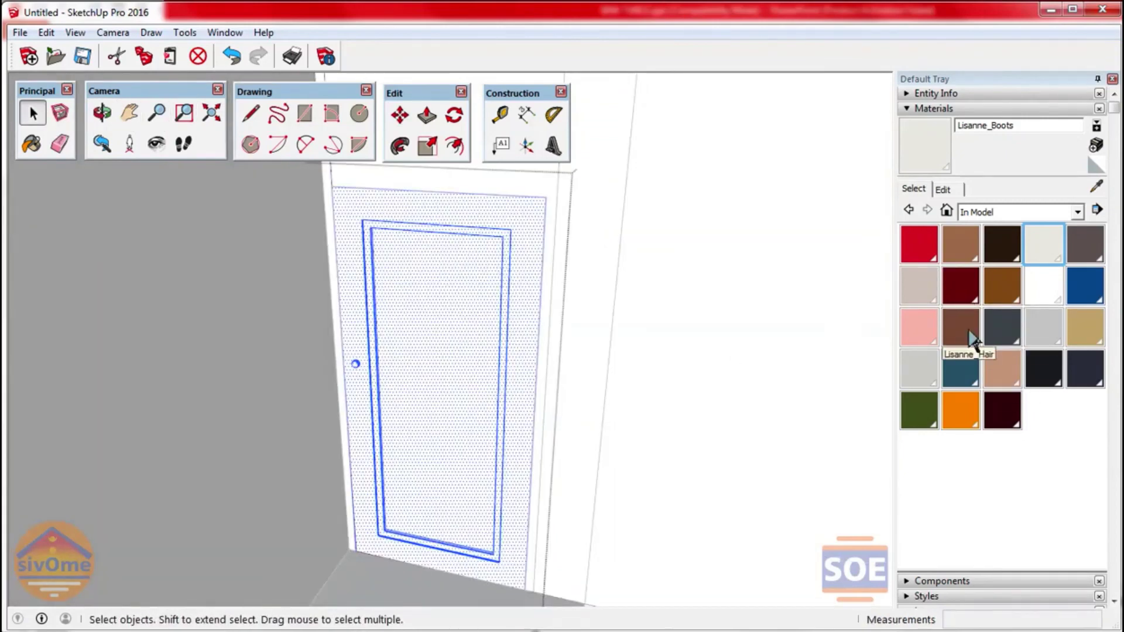
left_click(969, 299)
left_click(468, 404)
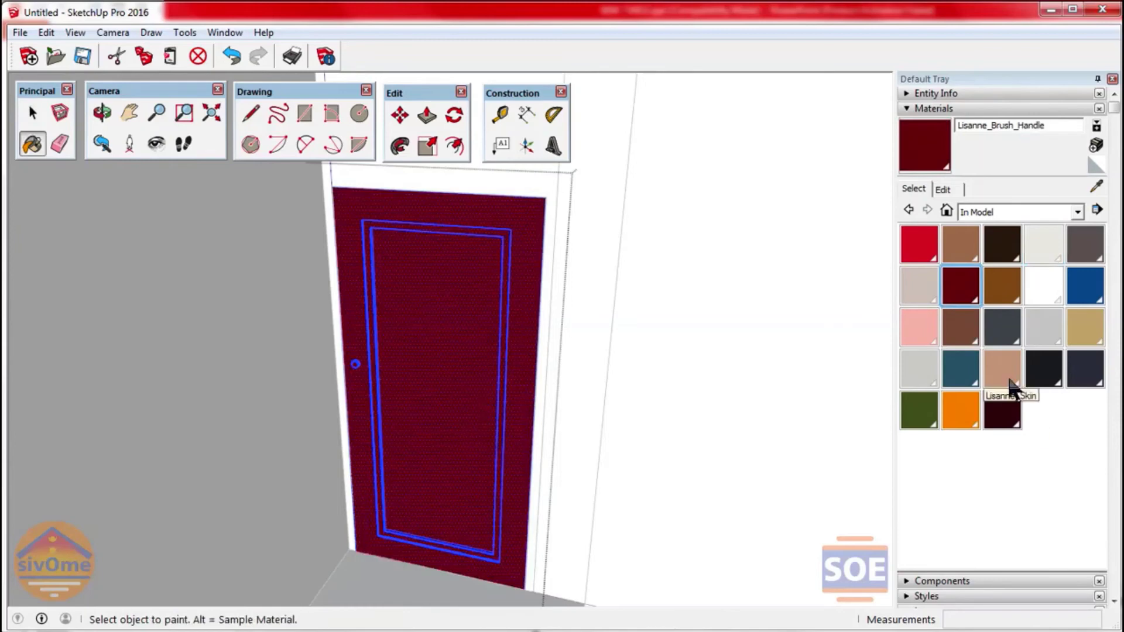
left_click(1002, 286)
left_click(466, 401)
scroll(469, 467, "down", 3)
middle_click_drag(469, 467, 527, 482)
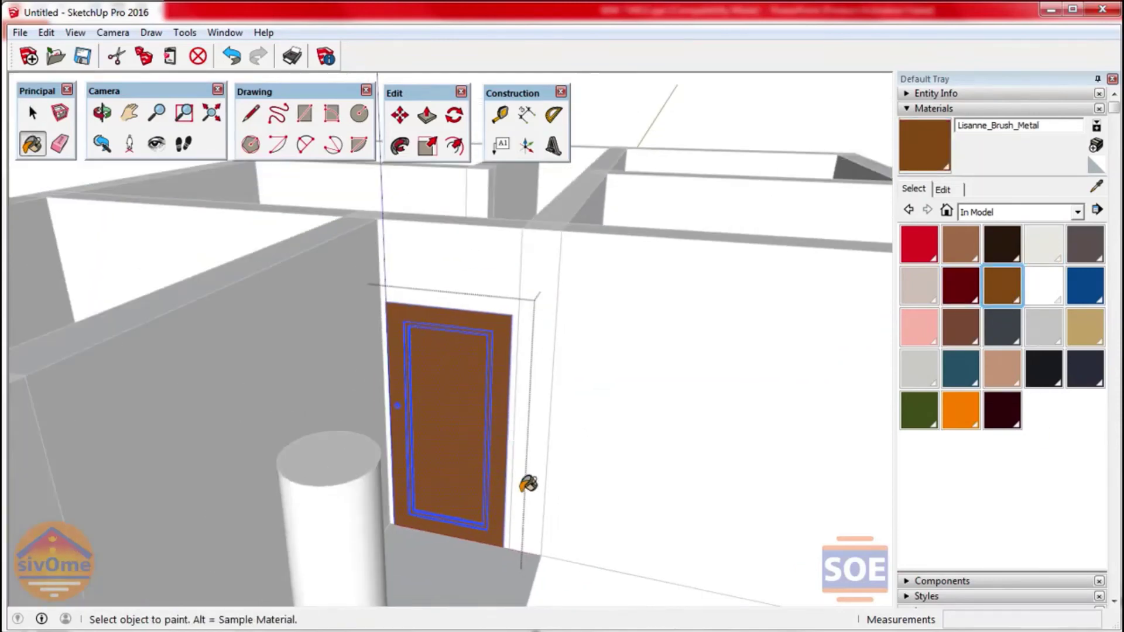
left_click(33, 112)
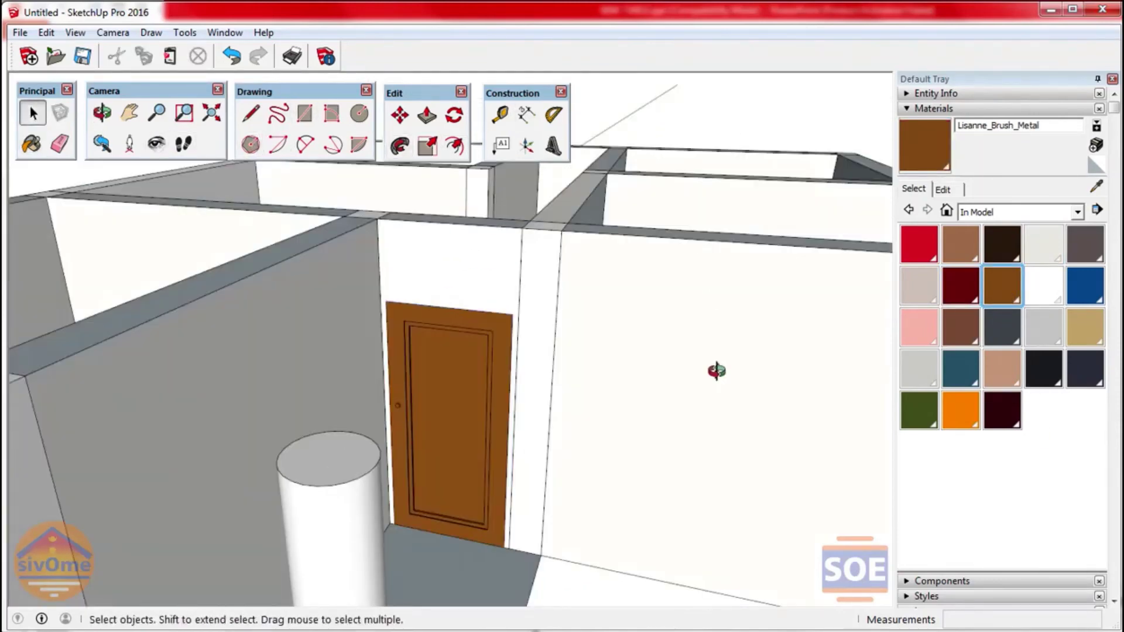
Step: Copy the wall's bottom edge up twice, 1000 mm each, for the window's lower and upper lines
middle_click_drag(656, 194, 629, 434)
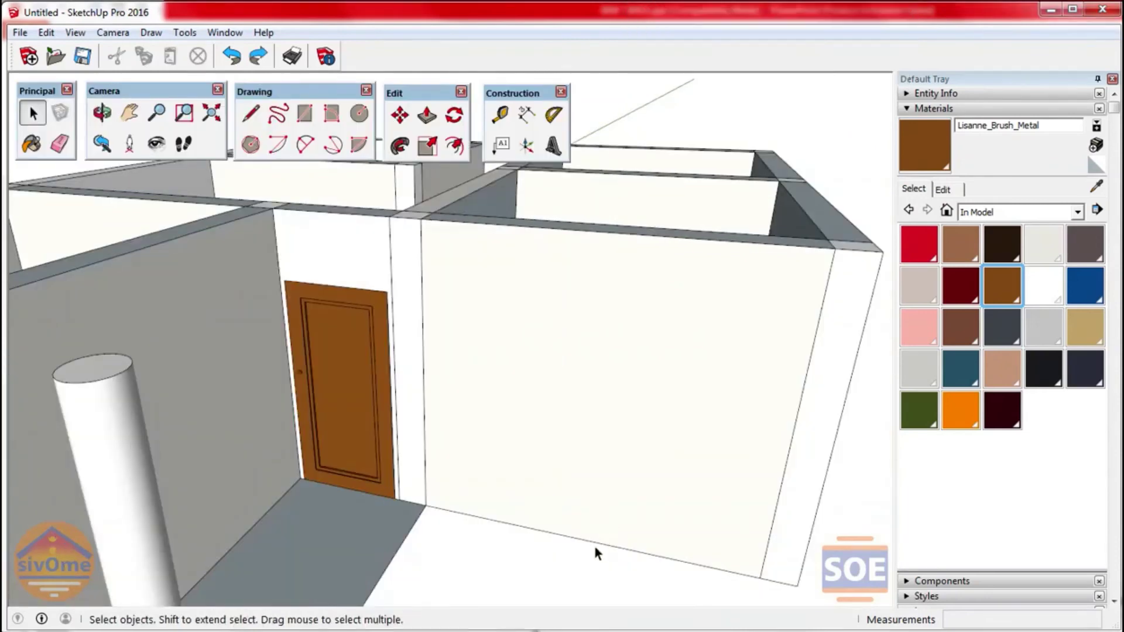
left_click(592, 541)
key("m")
key("ctrl")
left_click(593, 541)
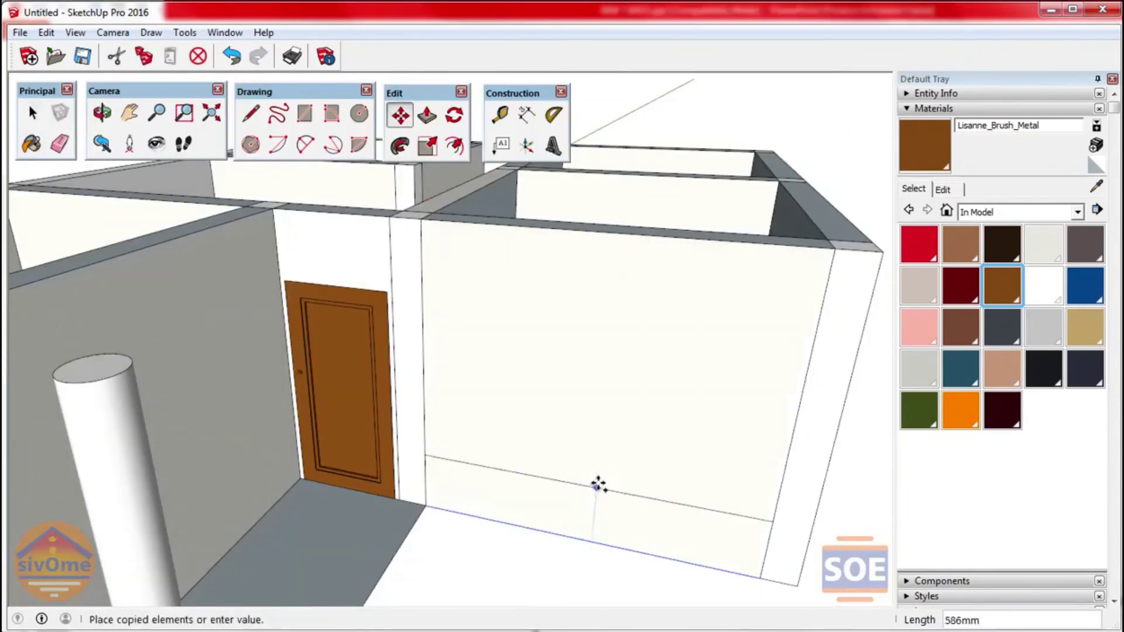
type("1000")
key("Escape")
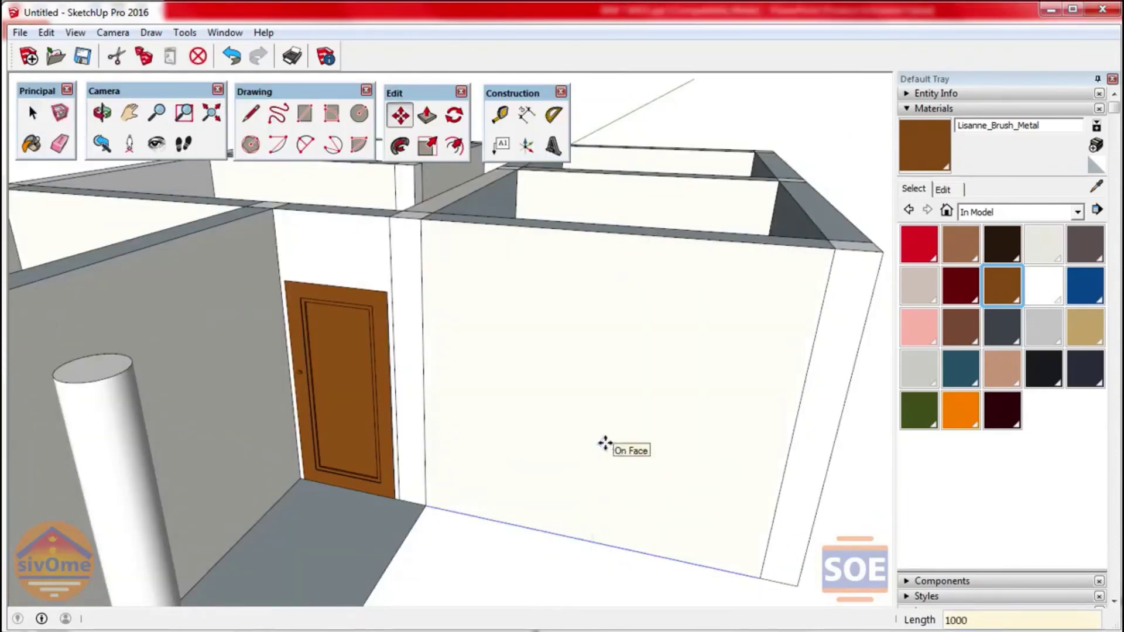
left_click(579, 539)
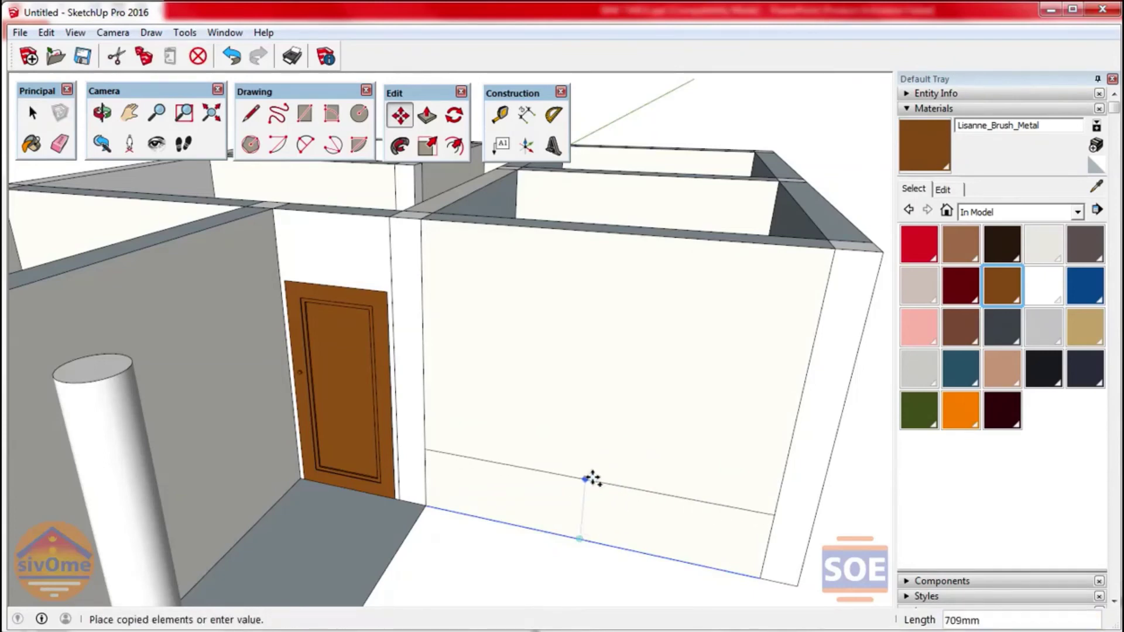
type("1000")
key("Return")
left_click(598, 452)
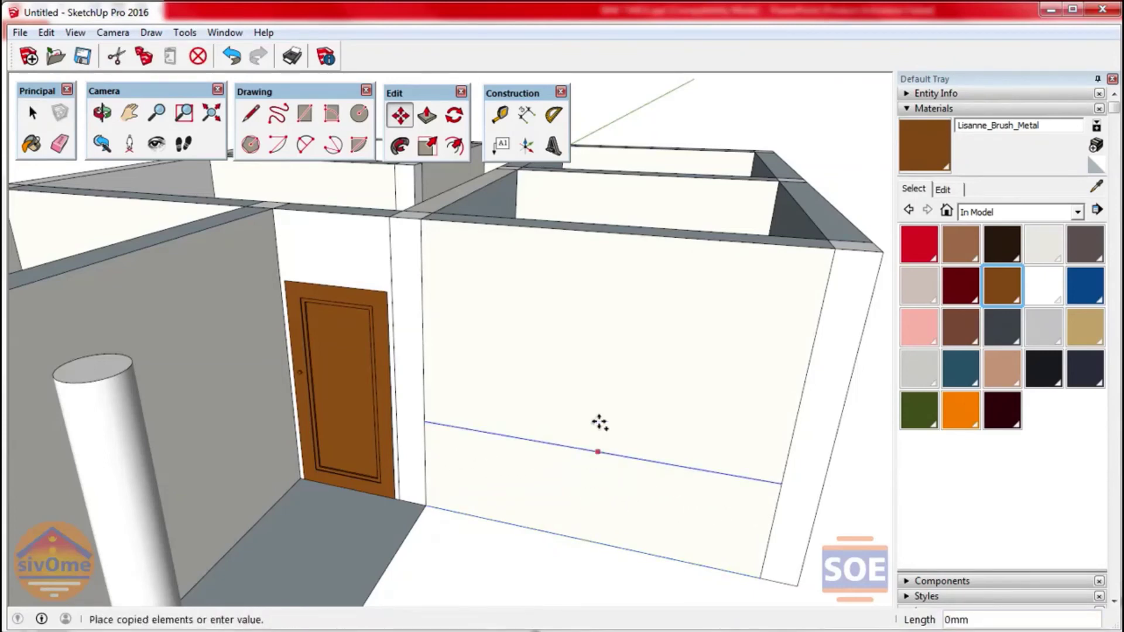
type("1000")
key("Return")
key("space")
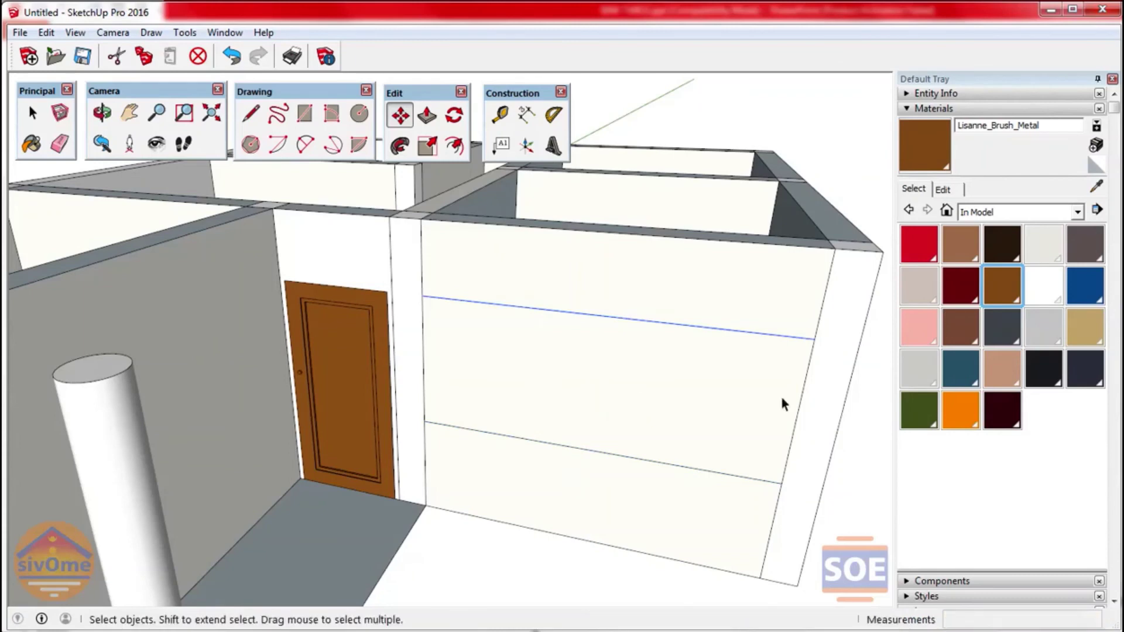
Step: Copy the right wall edge inward 1000 mm, then 1200 mm further, for the window sides
left_click(806, 368)
key("m")
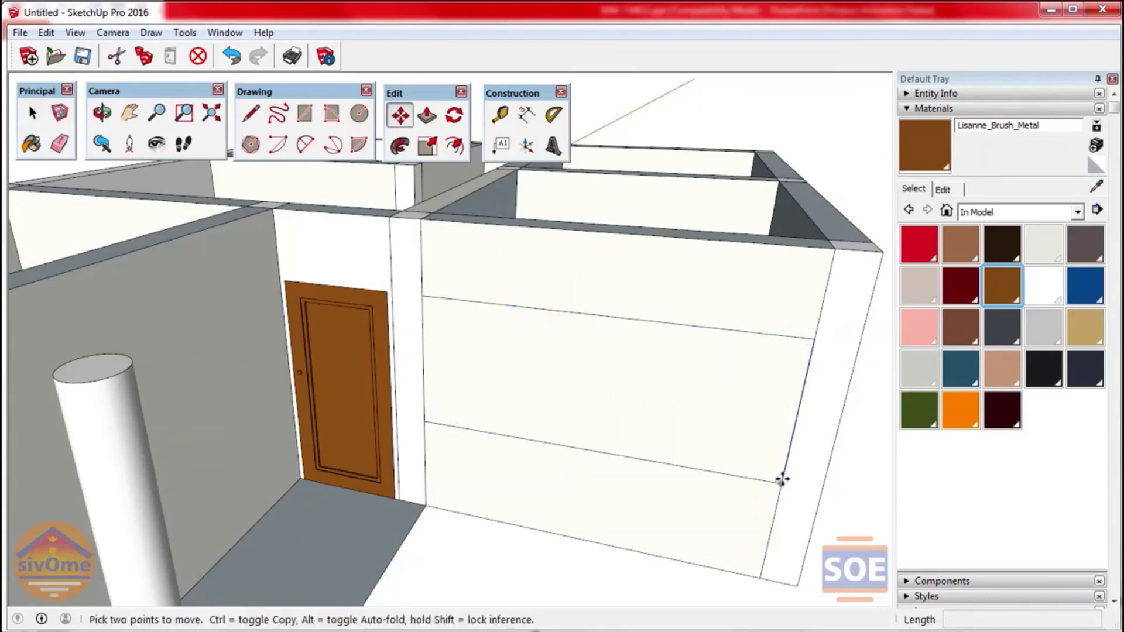
key("ctrl")
left_click(781, 483)
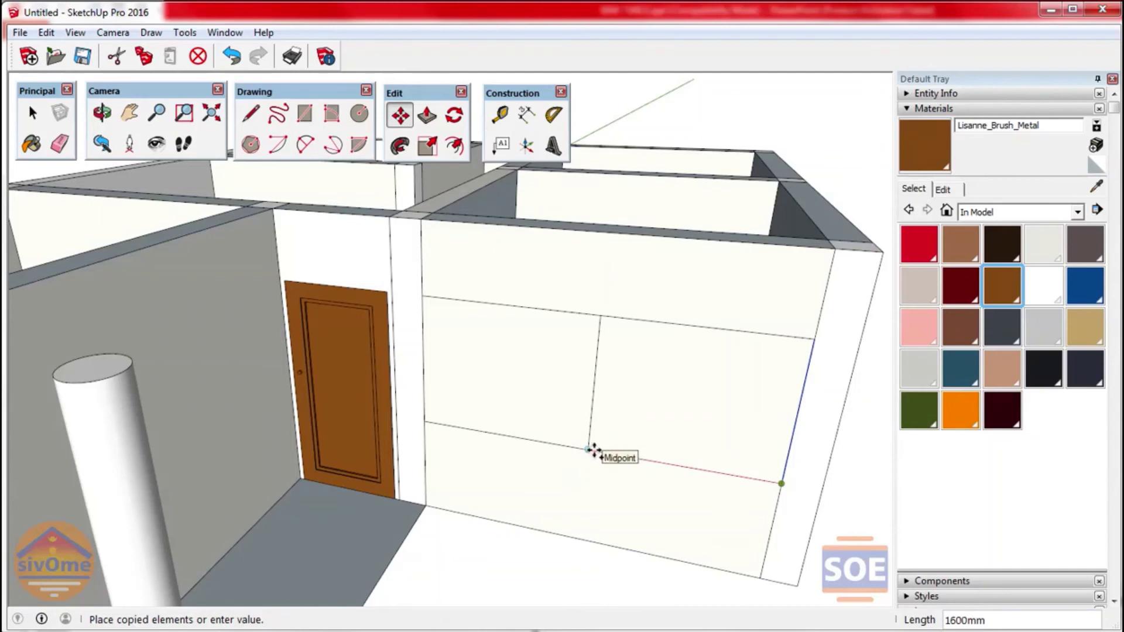
type("1000")
key("Return")
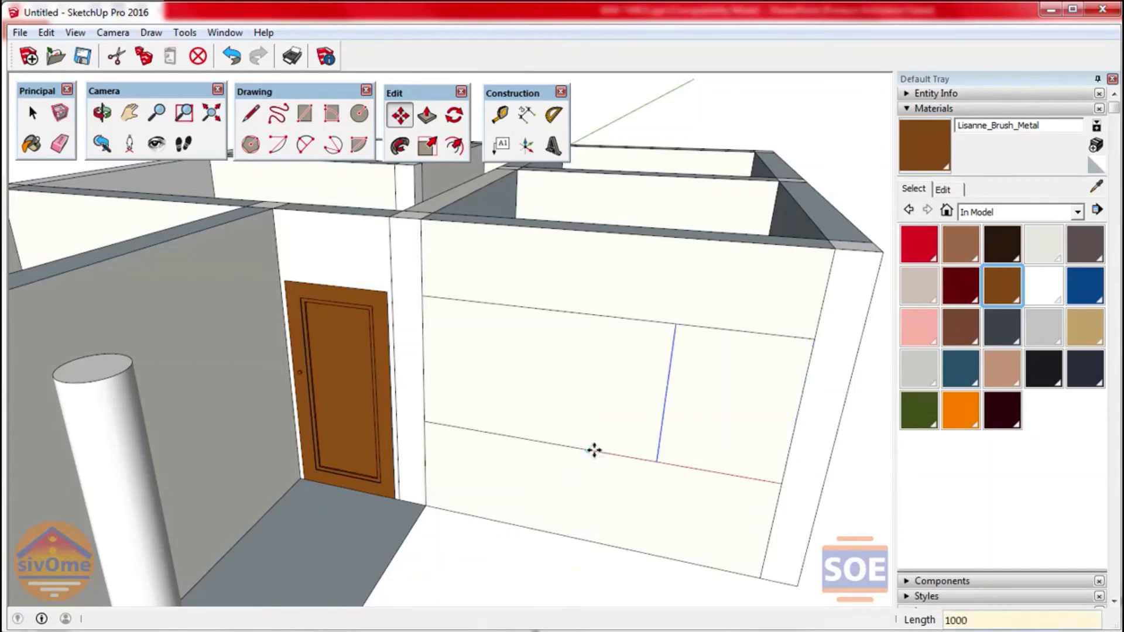
left_click(653, 462)
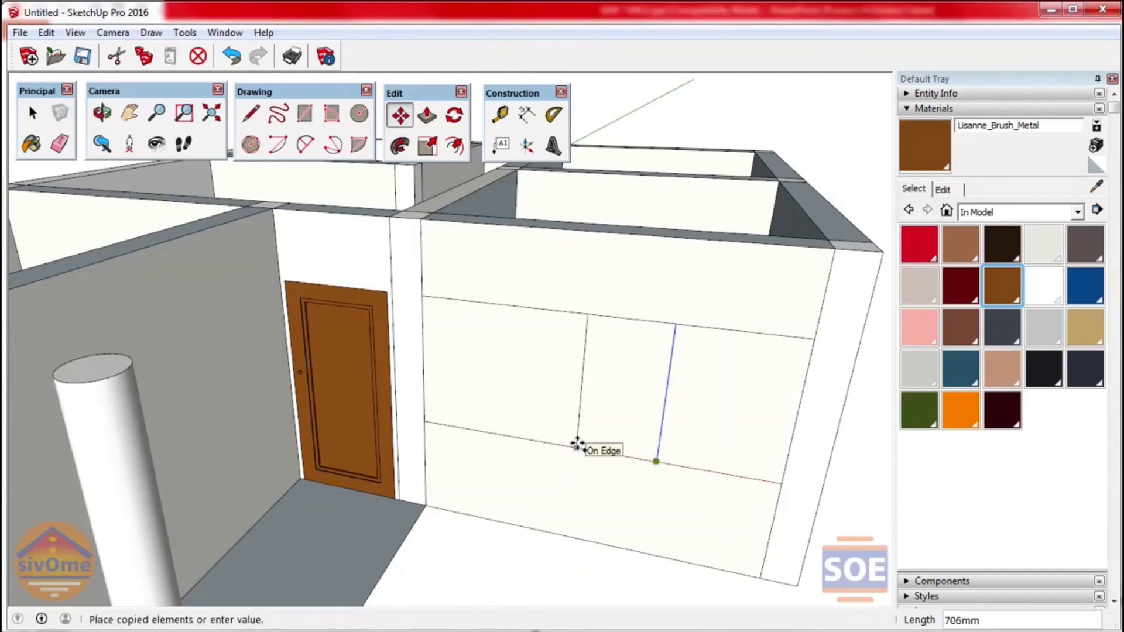
type("1200")
key("Return")
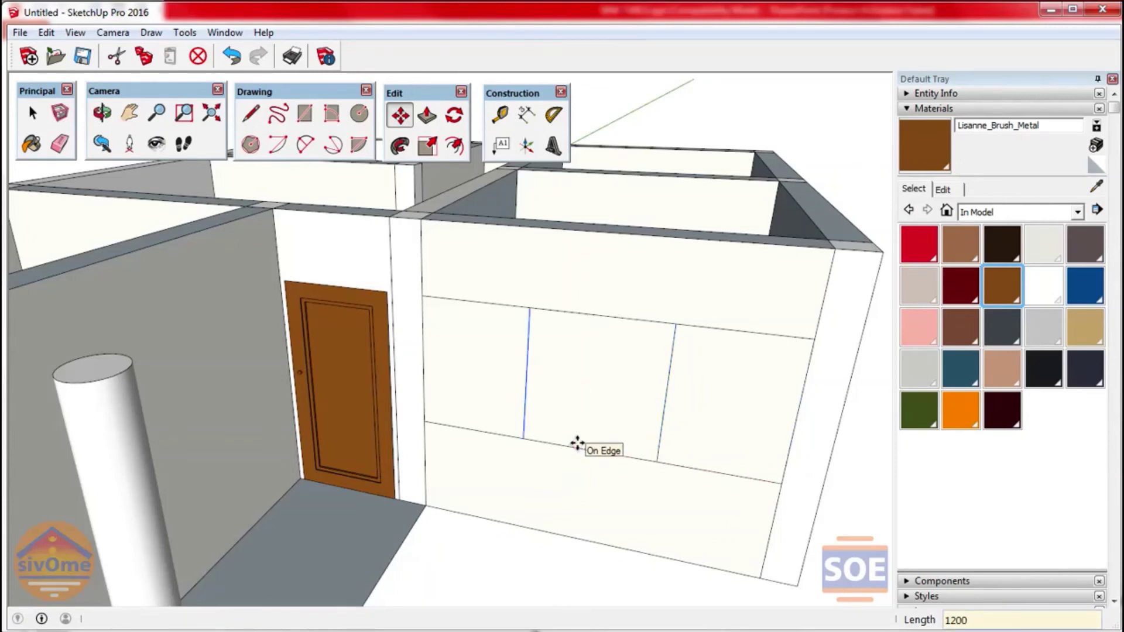
Step: Erase the leftover lines so only the square window outline remains
left_click(60, 143)
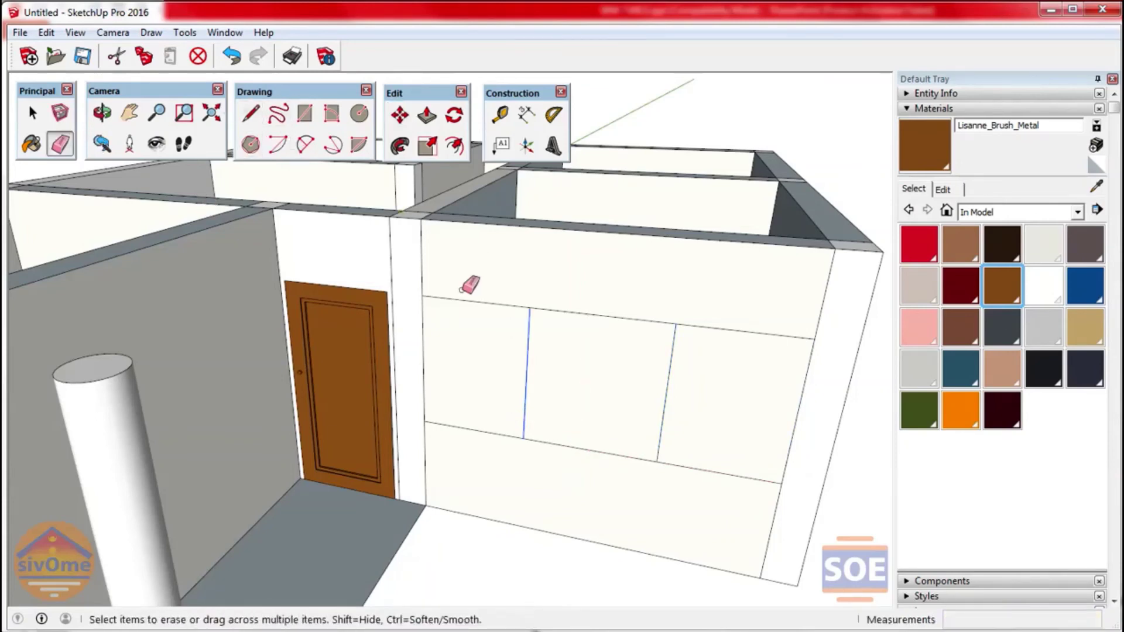
left_click(465, 300)
left_click(486, 431)
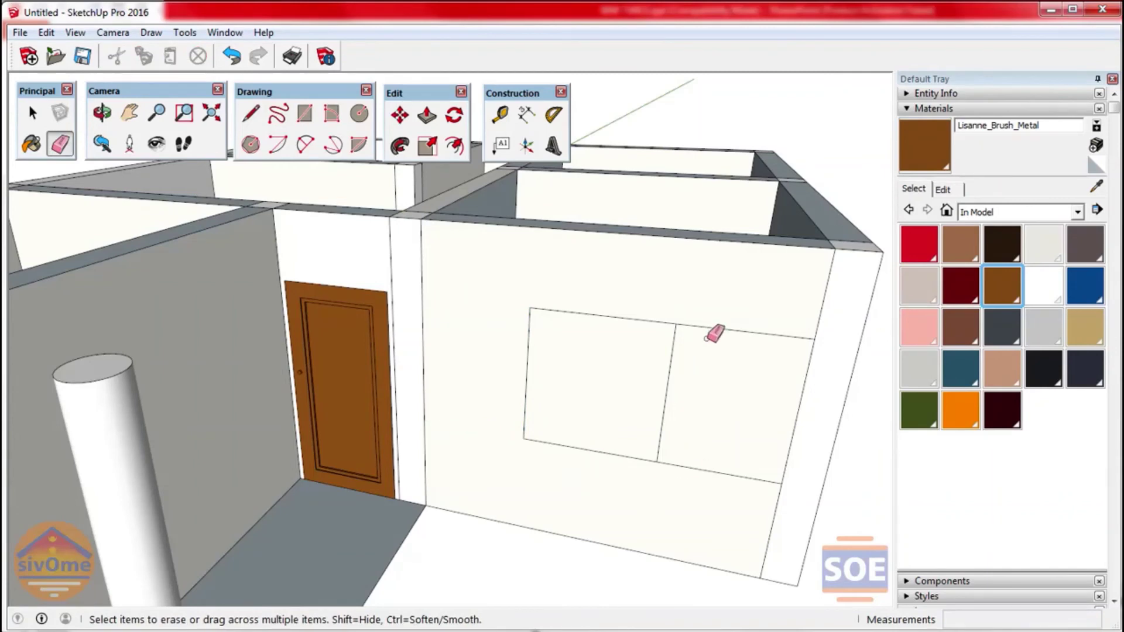
left_click_drag(720, 333, 708, 471)
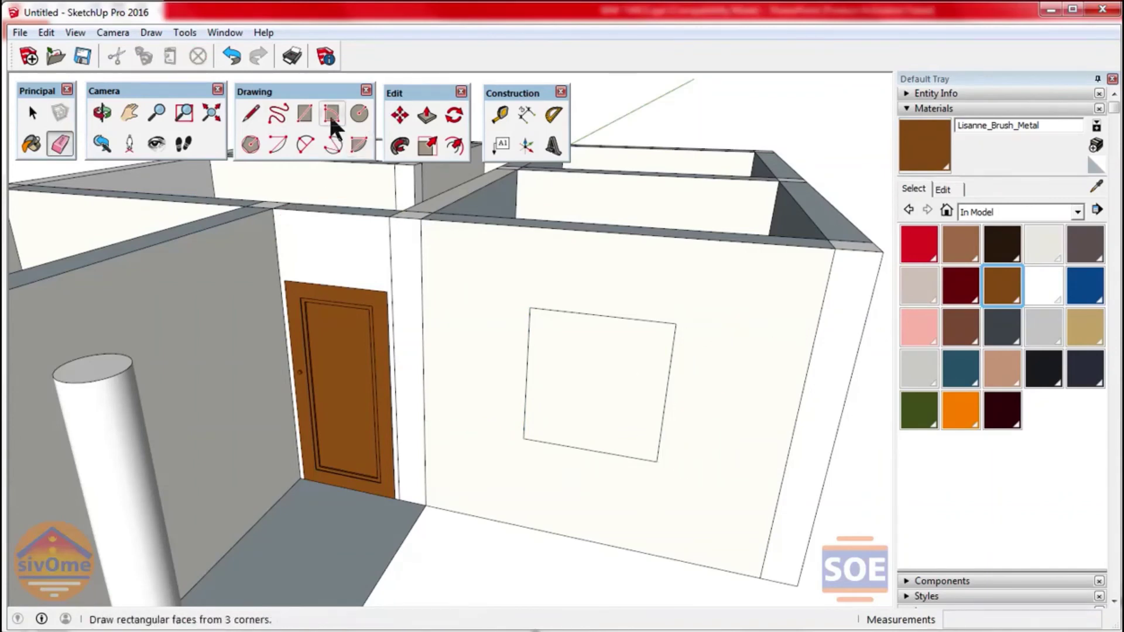
Step: Push the square face through the wall to open the window hole
left_click(427, 114)
left_click_drag(580, 381, 600, 372)
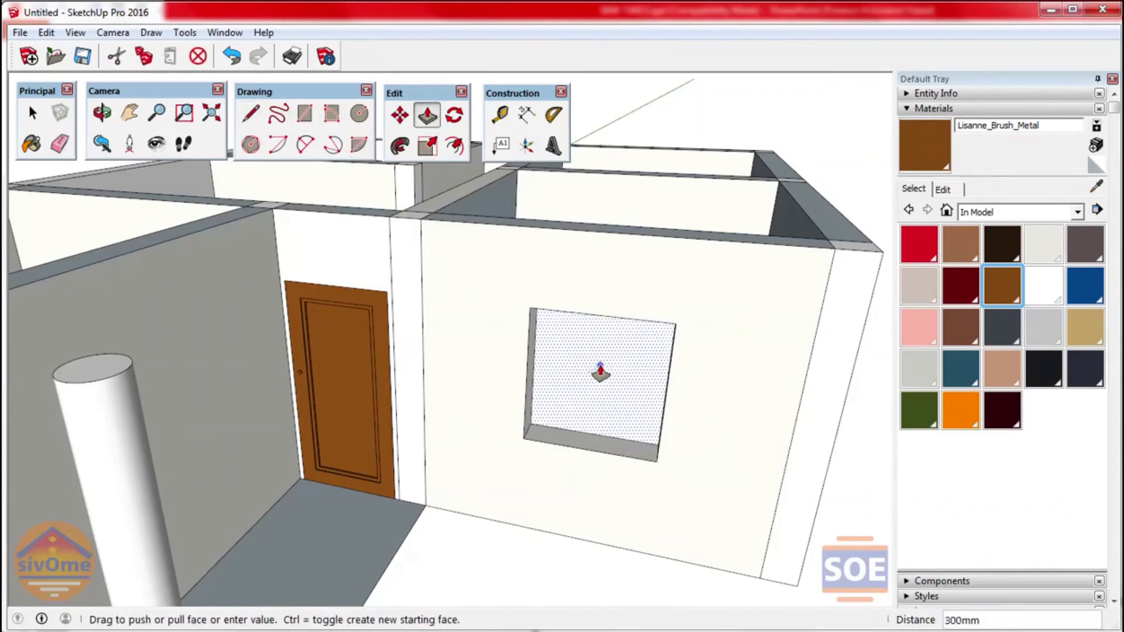
left_click(611, 363)
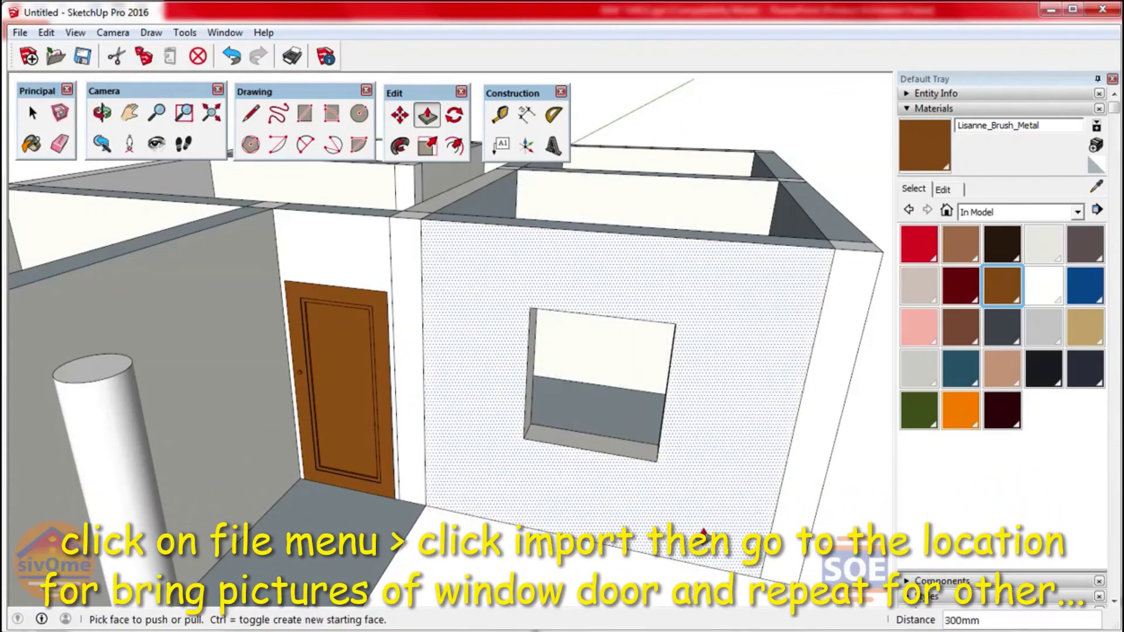
Step: Open the File > Import dialog on the Pattern folder with the window and door pictures
key("space")
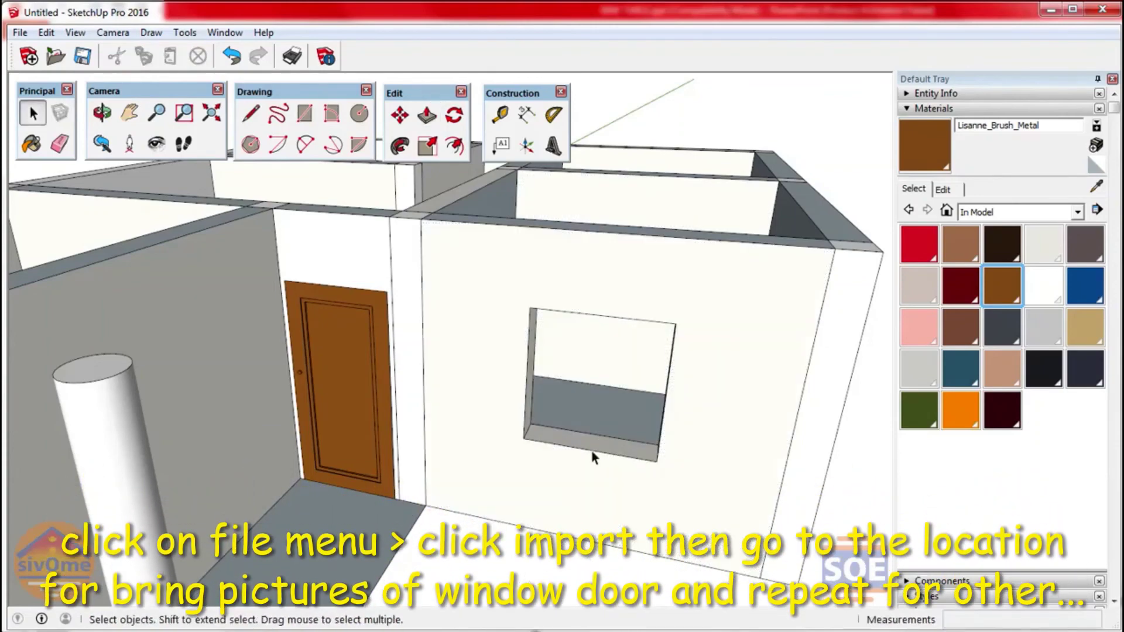
left_click(592, 452)
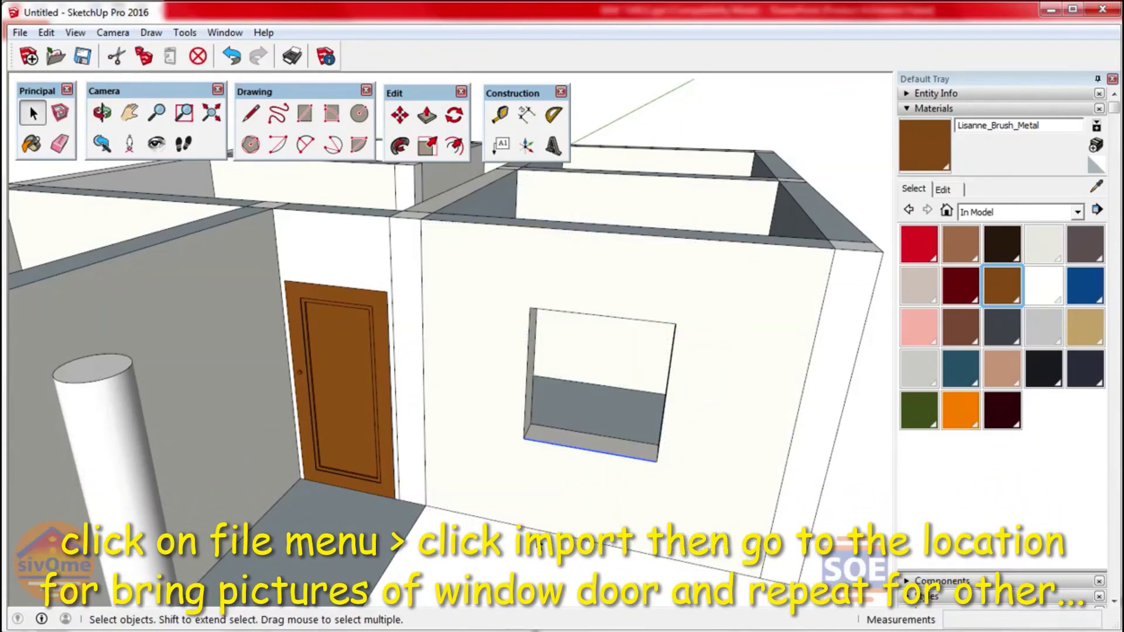
left_click(483, 573)
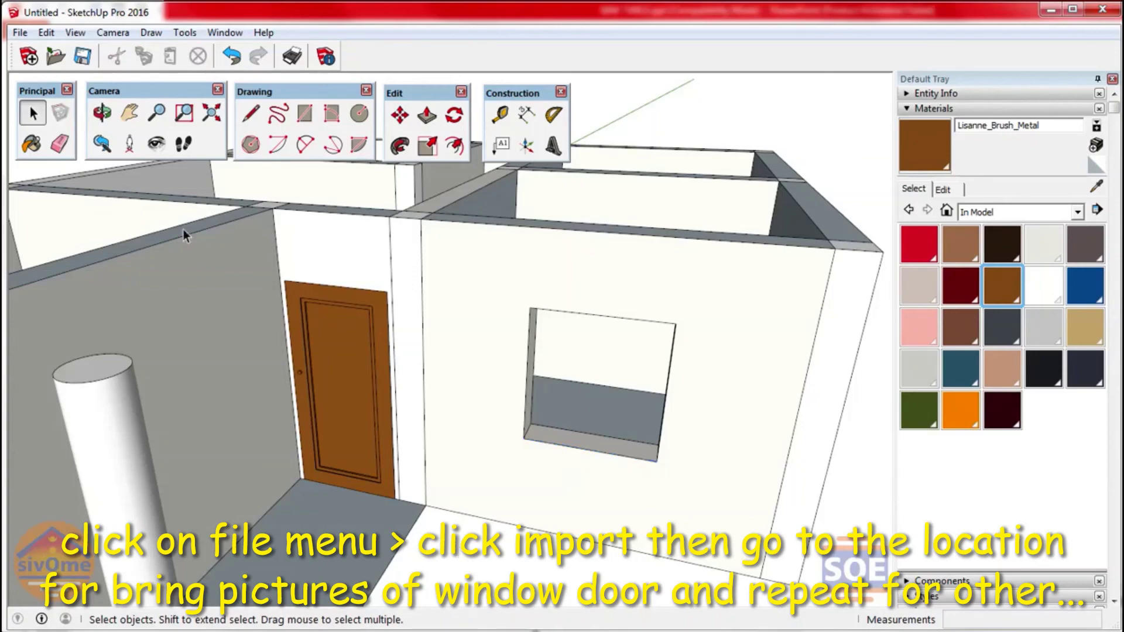
left_click(19, 34)
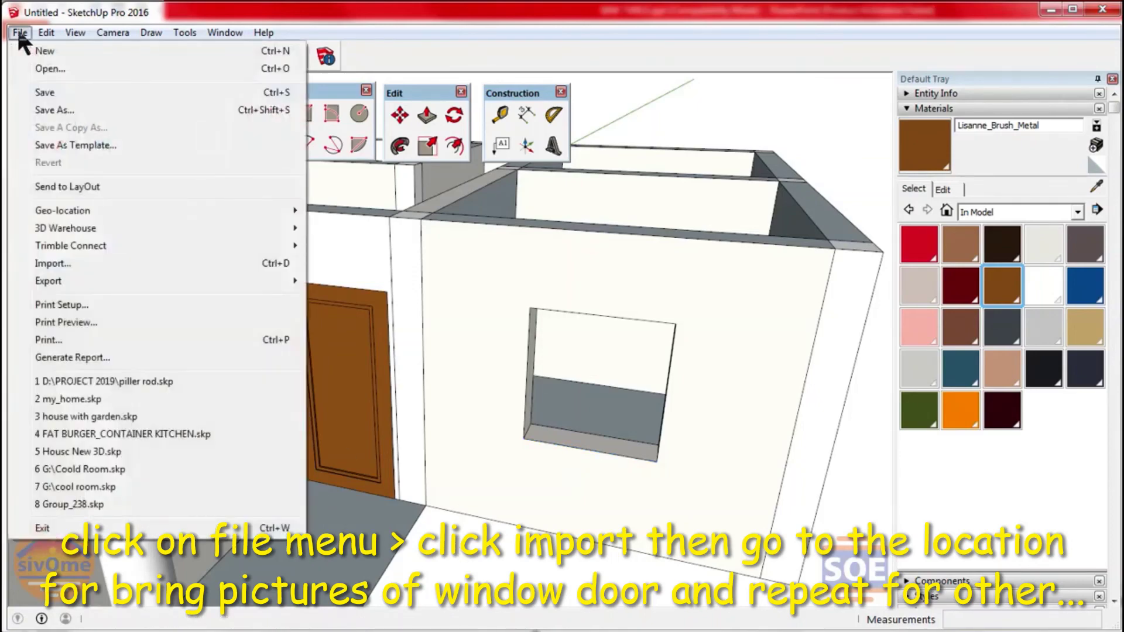
left_click(65, 263)
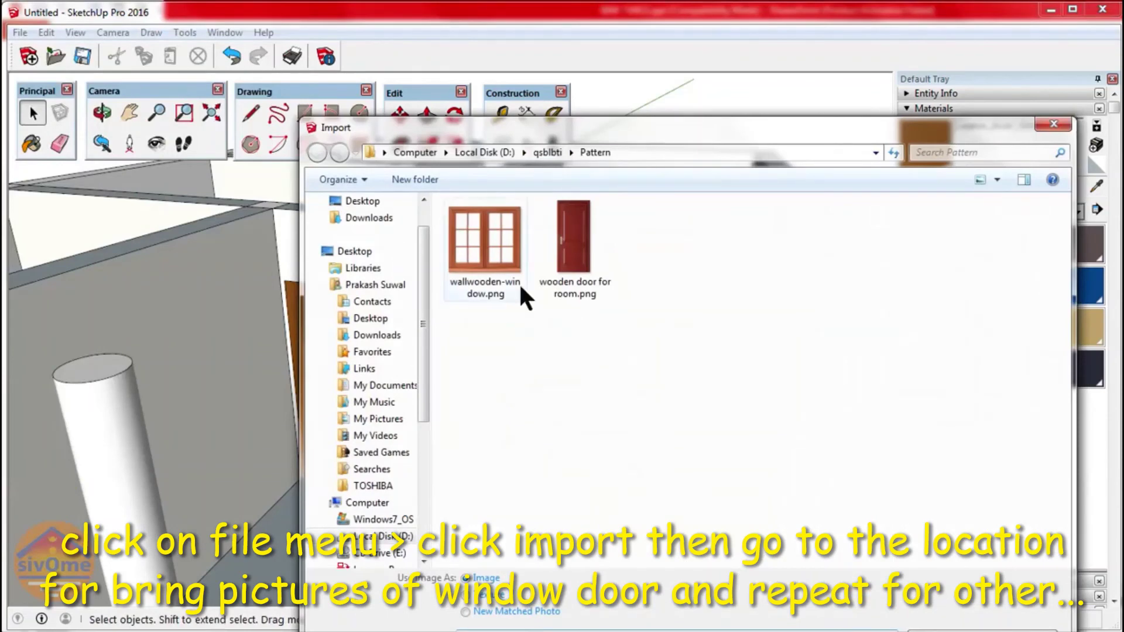
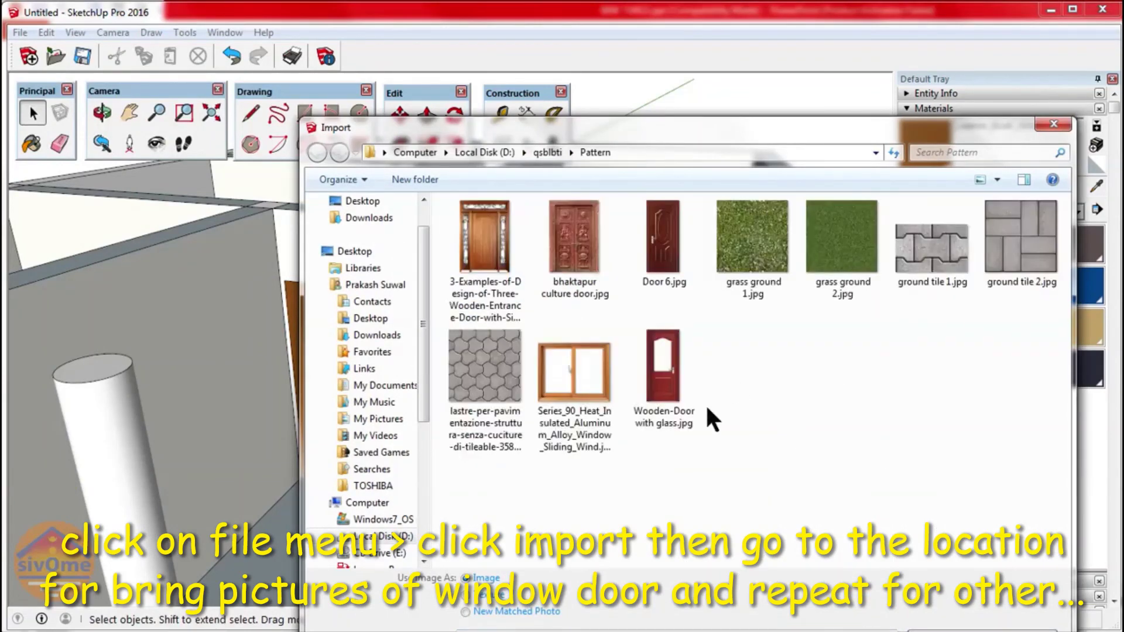
Step: Import wallwooden-window.png and anchor its first corner at the wall opening's lower corner
left_click(575, 364)
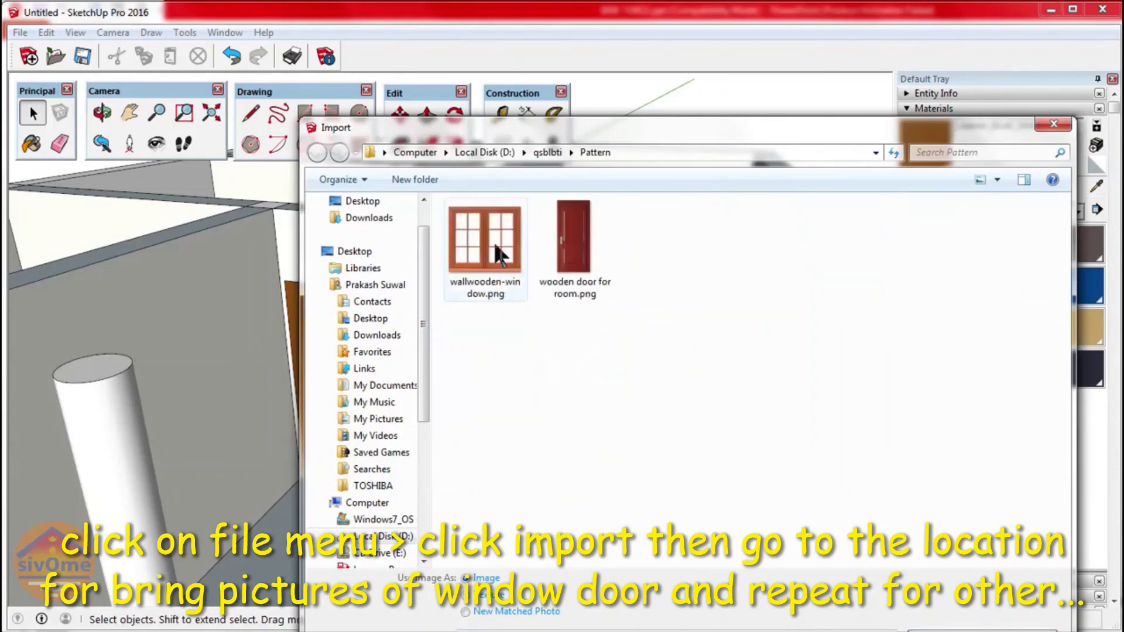
left_click(494, 246)
key("Return")
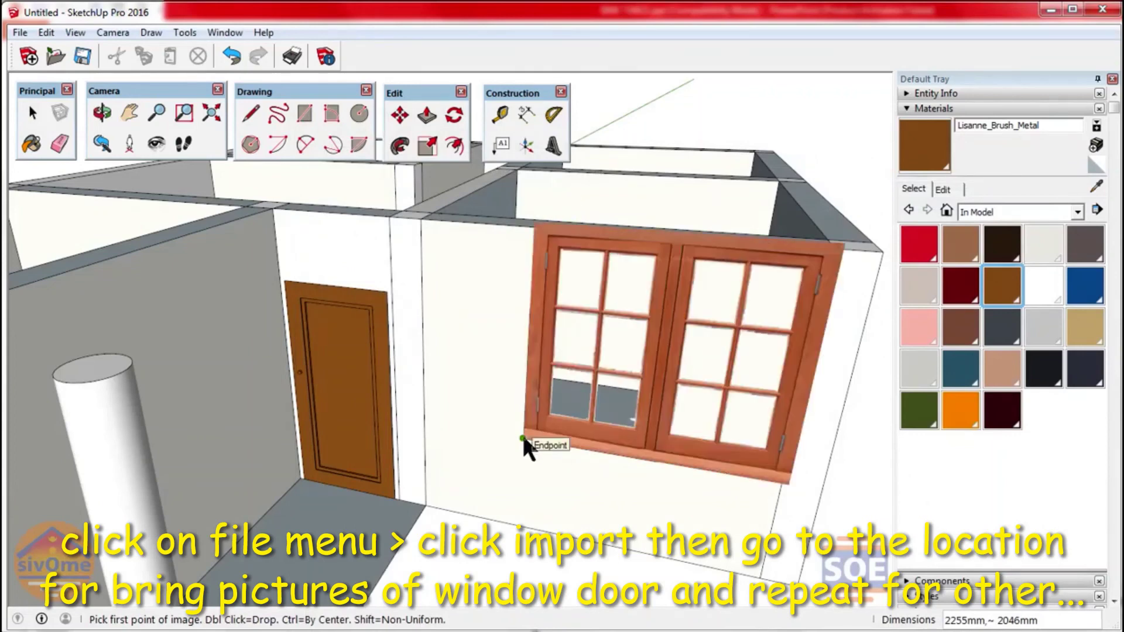
left_click(522, 438)
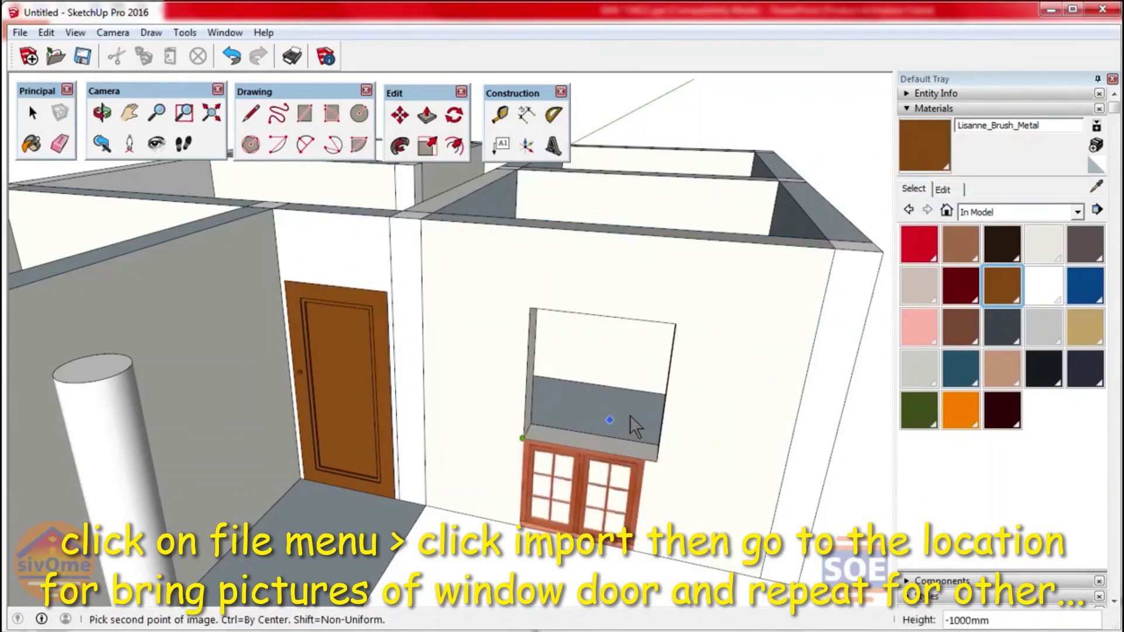
left_click(676, 325)
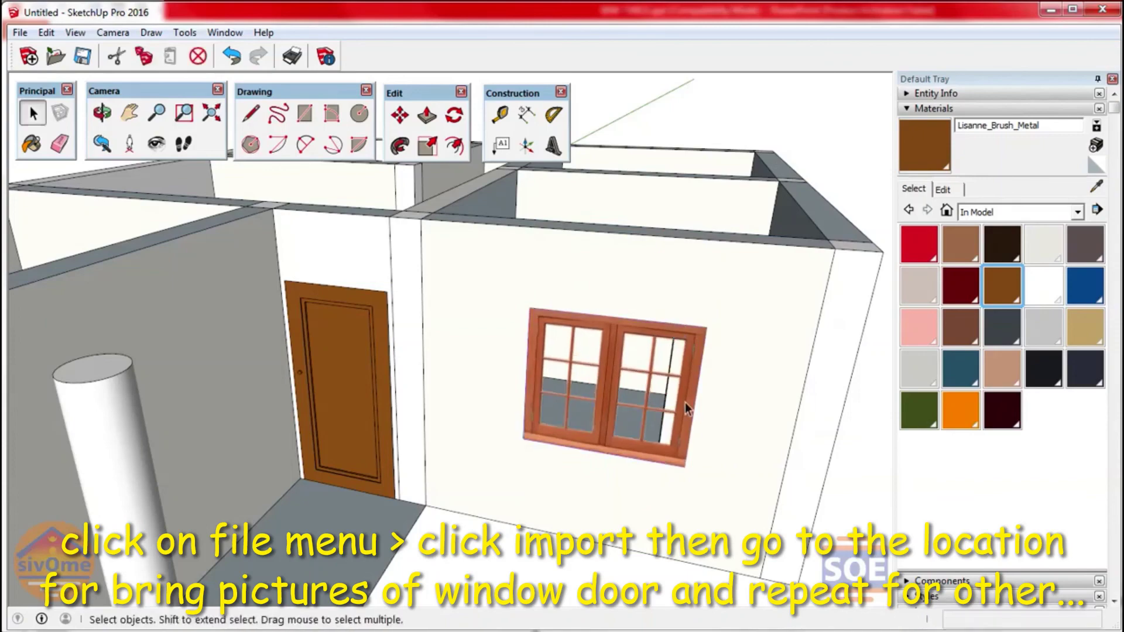
scroll(706, 362, "up", 2)
scroll(705, 409, "up", 2)
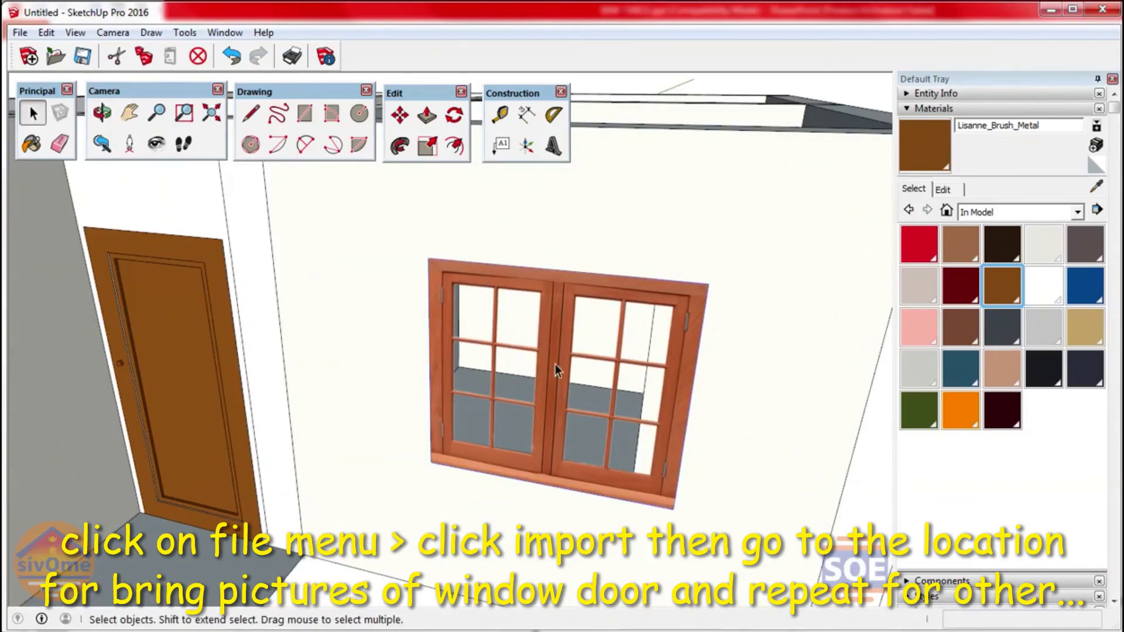
key("m")
left_click(675, 507)
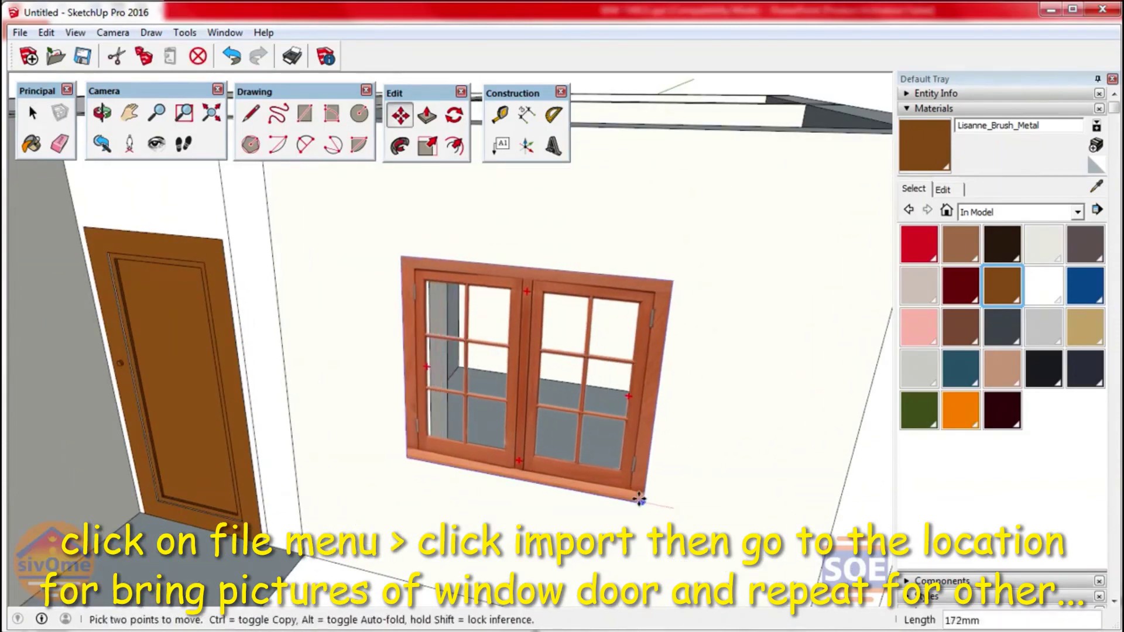
key("space")
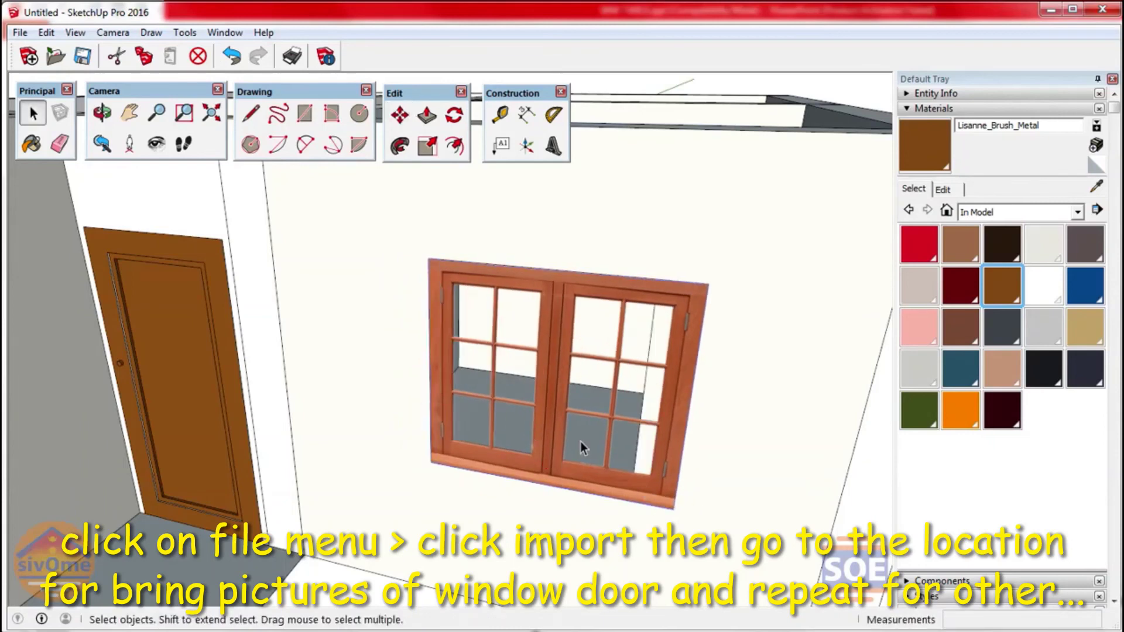
key("m")
left_click(673, 507)
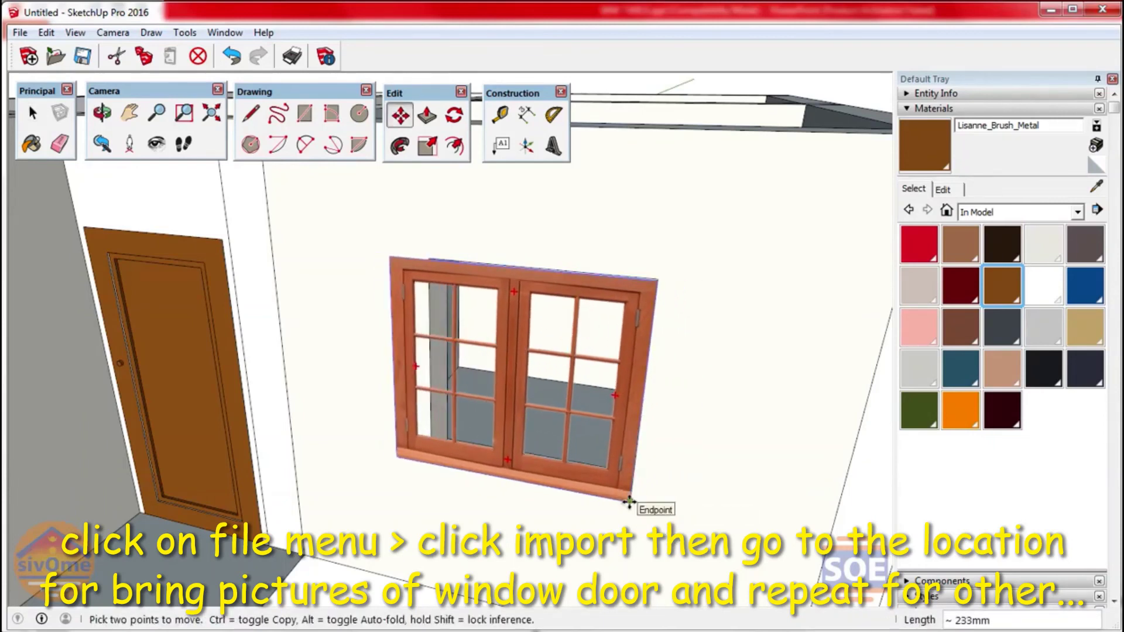
key("space")
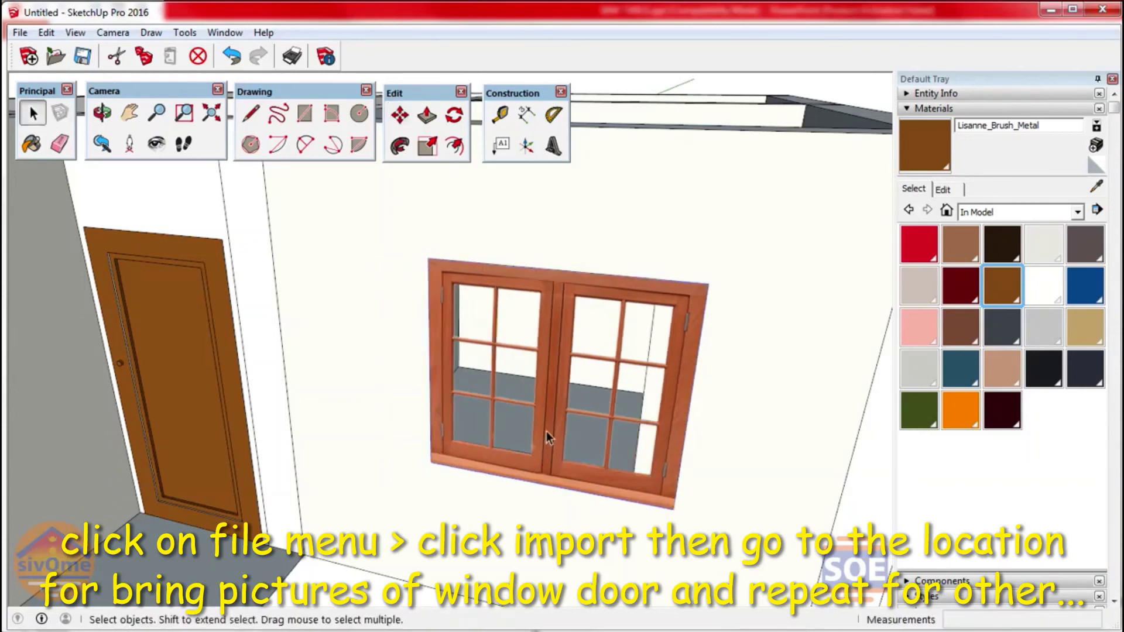
mouse_move(486, 360)
middle_mouse_down()
mouse_move(793, 431)
mouse_move(727, 330)
middle_mouse_up()
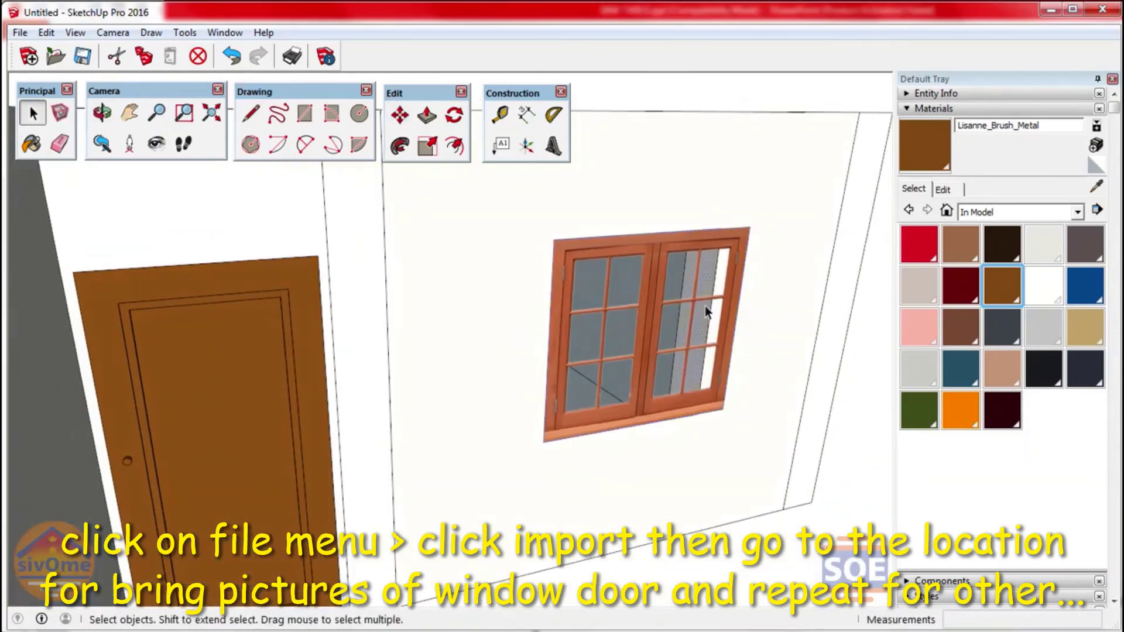
left_click(427, 115)
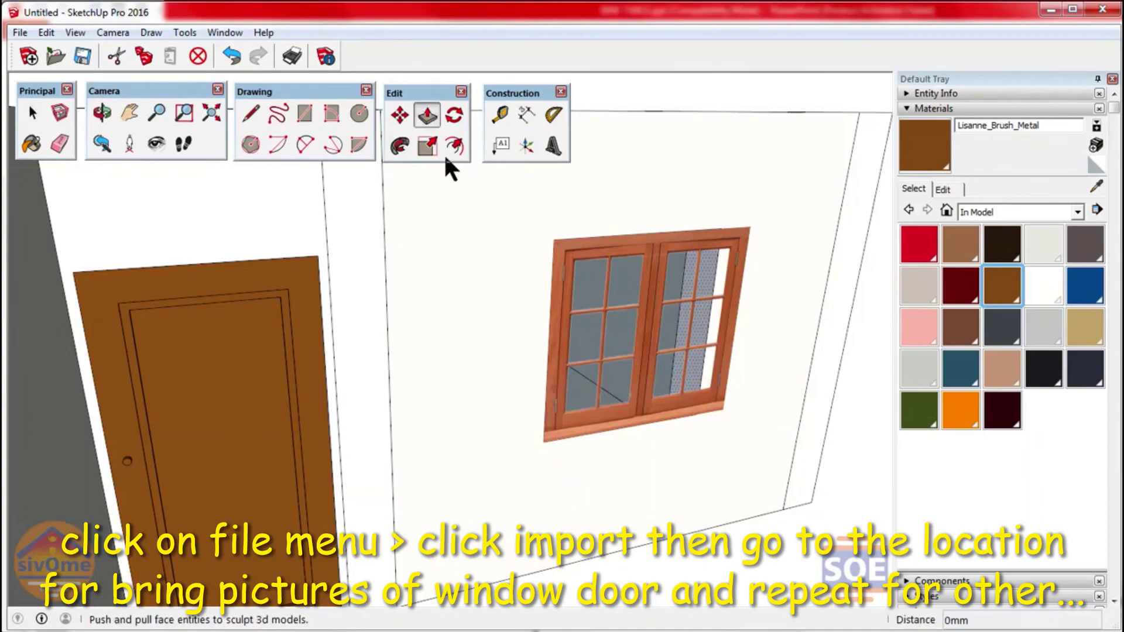
left_click(689, 334)
middle_click_drag(745, 233, 673, 474)
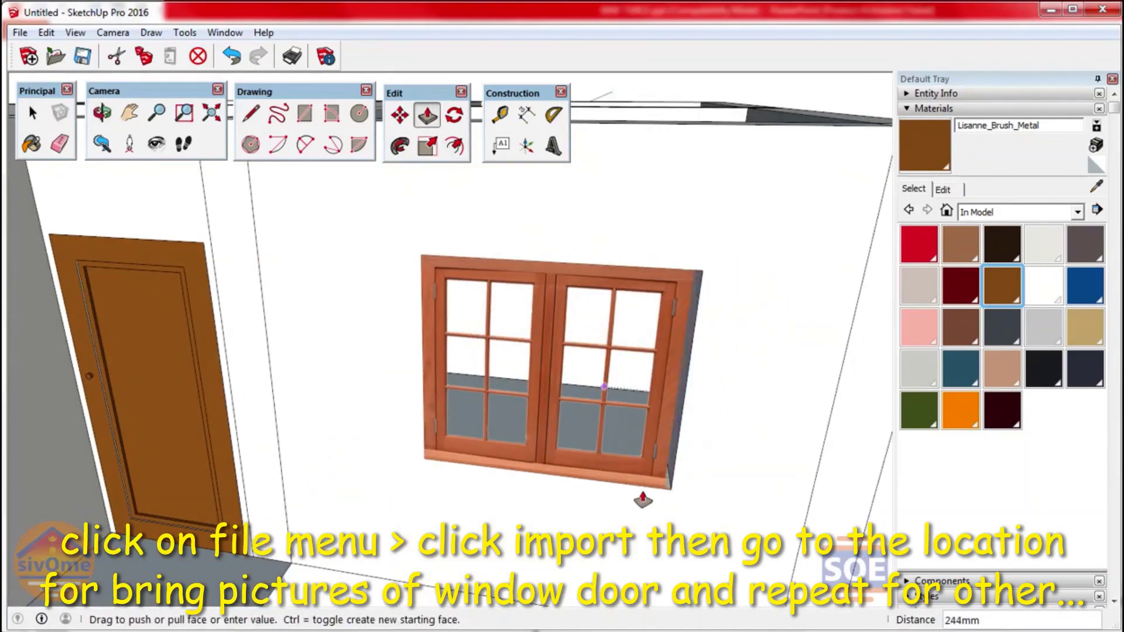
mouse_move(518, 451)
middle_mouse_down()
mouse_move(604, 459)
mouse_move(536, 427)
mouse_move(514, 480)
mouse_move(528, 425)
mouse_move(577, 407)
mouse_move(566, 426)
mouse_move(591, 410)
middle_mouse_up()
scroll(577, 407, "up", 3)
key("m")
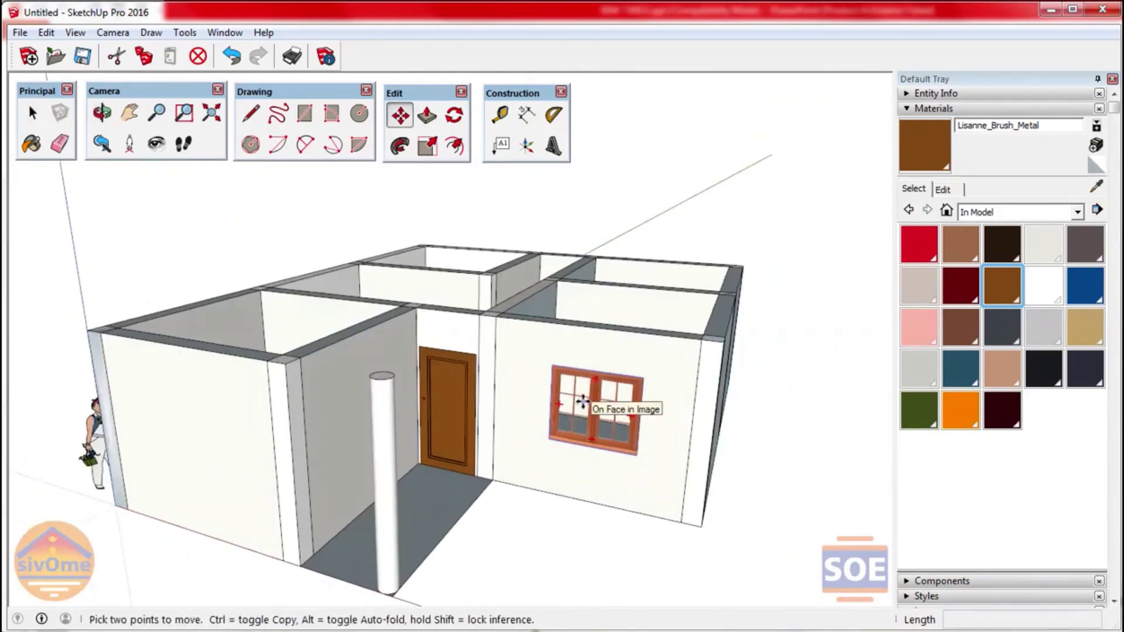
Step: Move the window image off the wall beside the house and explode it
left_click(621, 410)
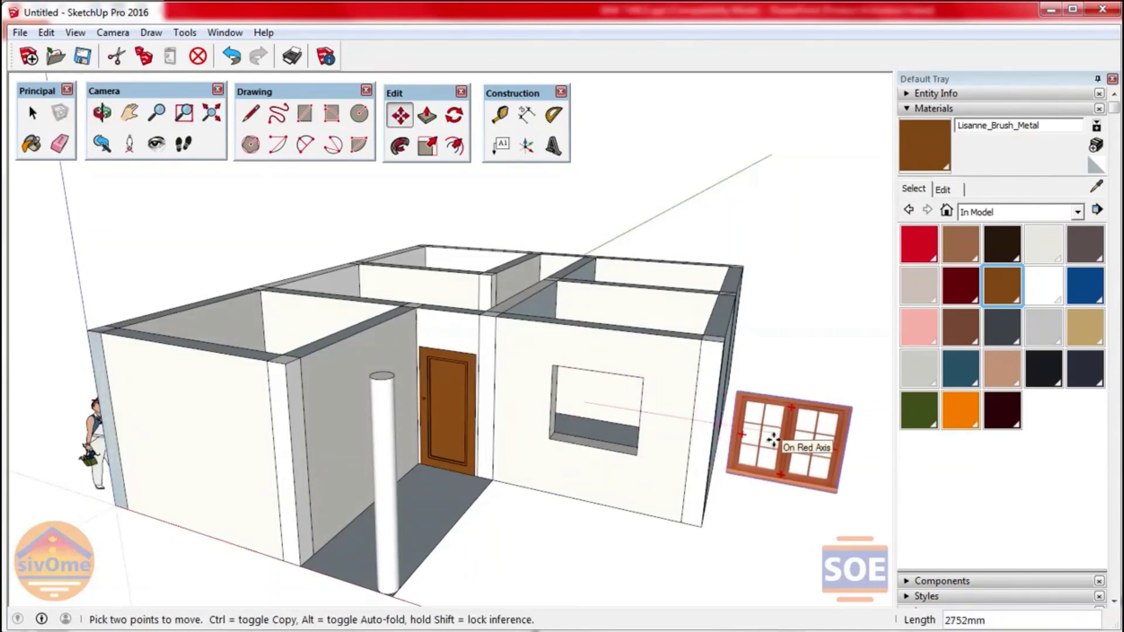
left_click(778, 445)
key("space")
scroll(803, 452, "down", 2)
scroll(761, 430, "up", 1)
right_click(754, 426)
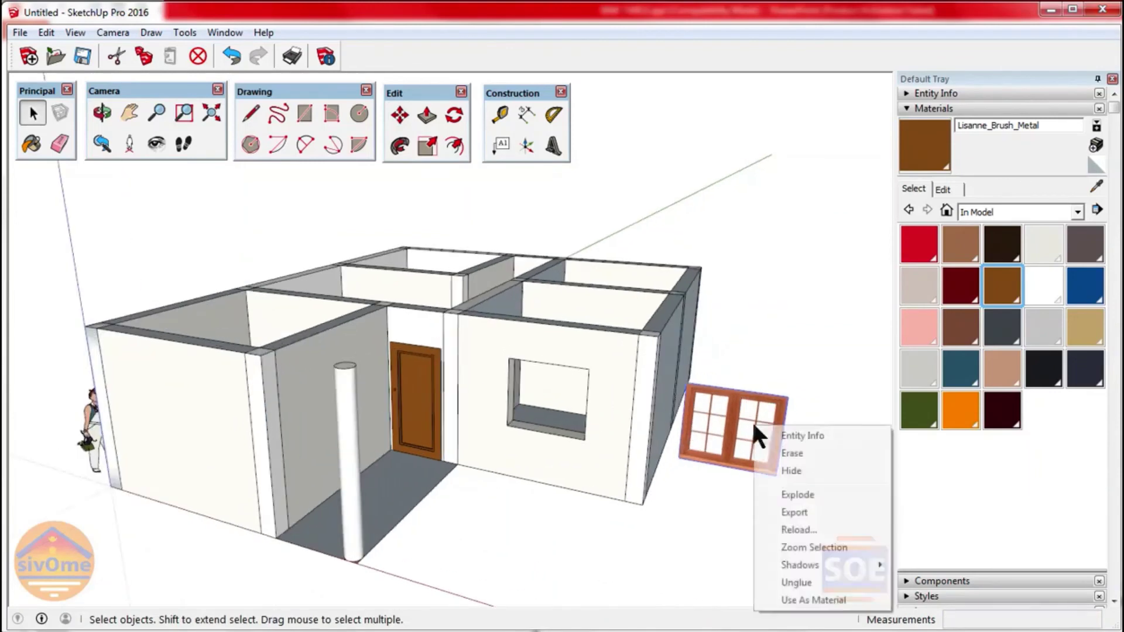
left_click(797, 494)
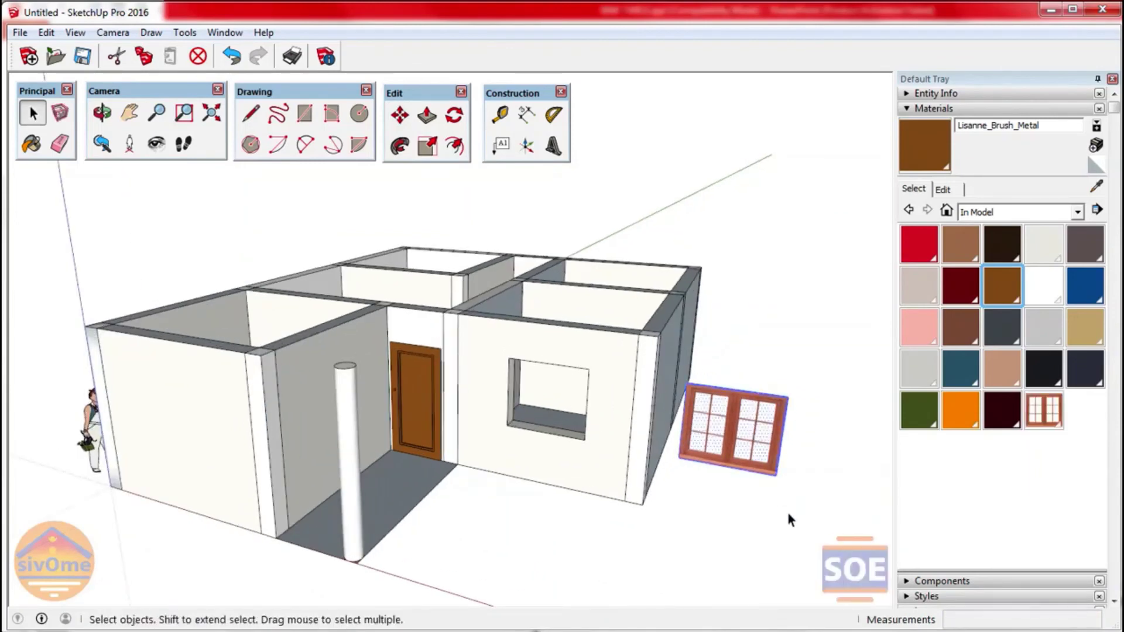
Step: Make the exploded window image a component named 'window'
right_click(749, 413)
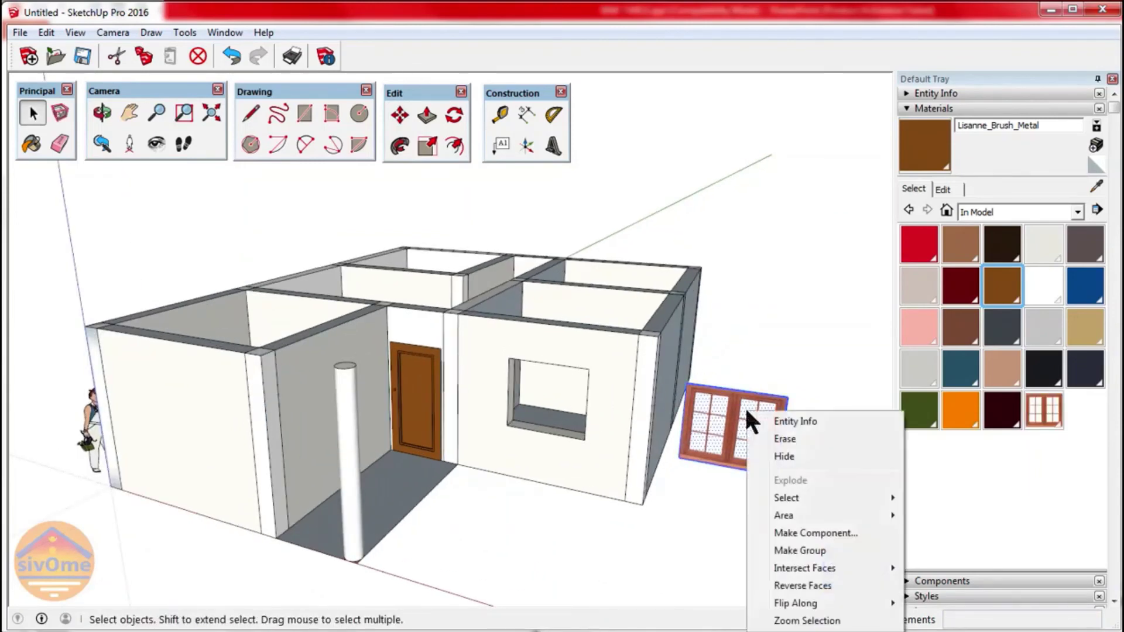
left_click(821, 533)
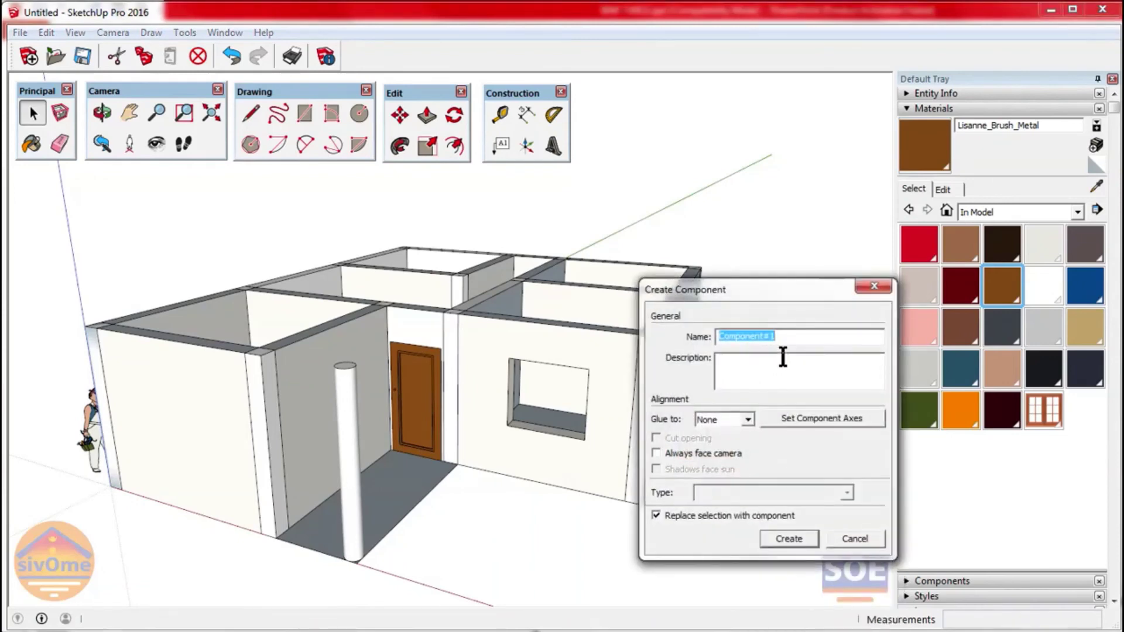
type("window")
left_click(785, 539)
scroll(741, 457, "up", 3)
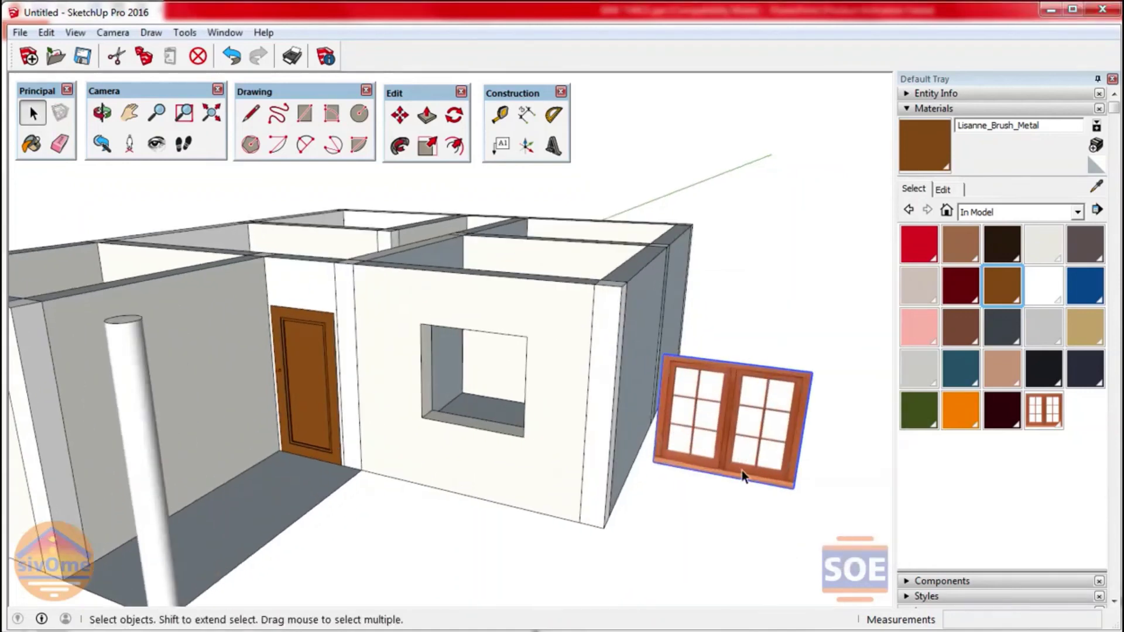
scroll(742, 469, "up", 1)
Step: Move the window component into the wall opening, then select the wooden door
left_click(400, 115)
left_click(797, 491)
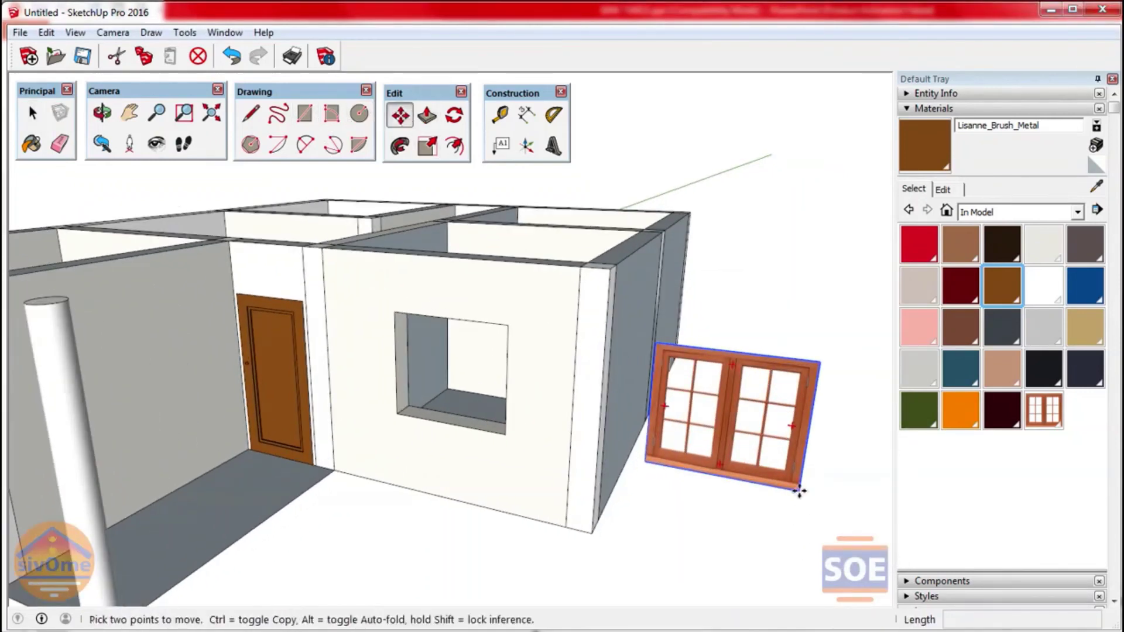
left_click(502, 432)
scroll(620, 421, "down", 1)
scroll(451, 406, "up", 2)
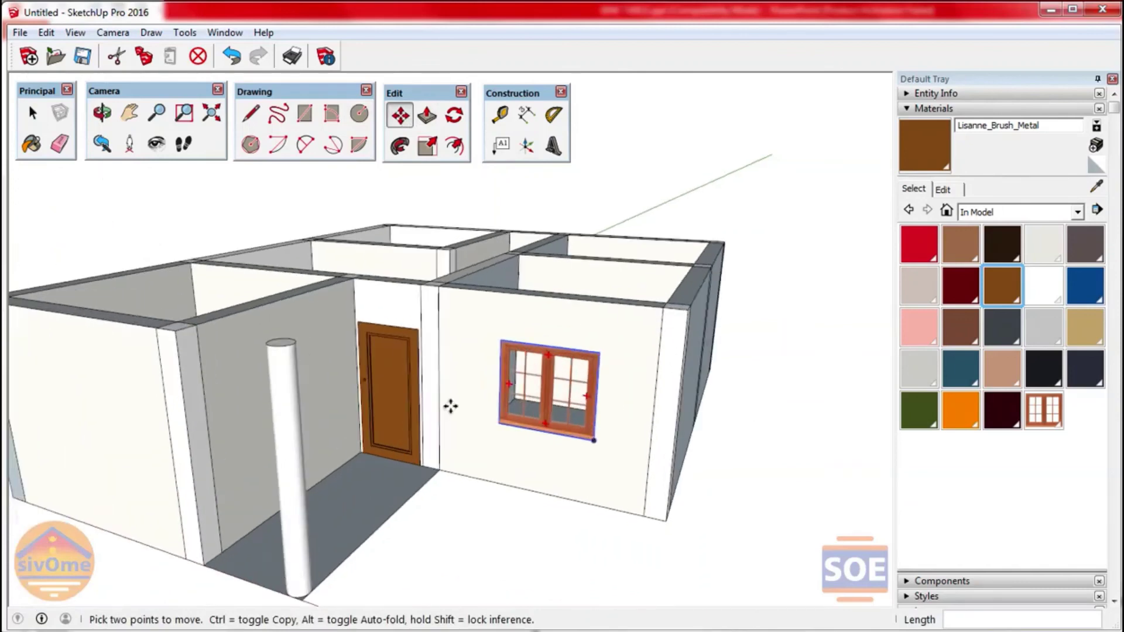
key("space")
scroll(427, 401, "up", 3)
left_click(408, 456)
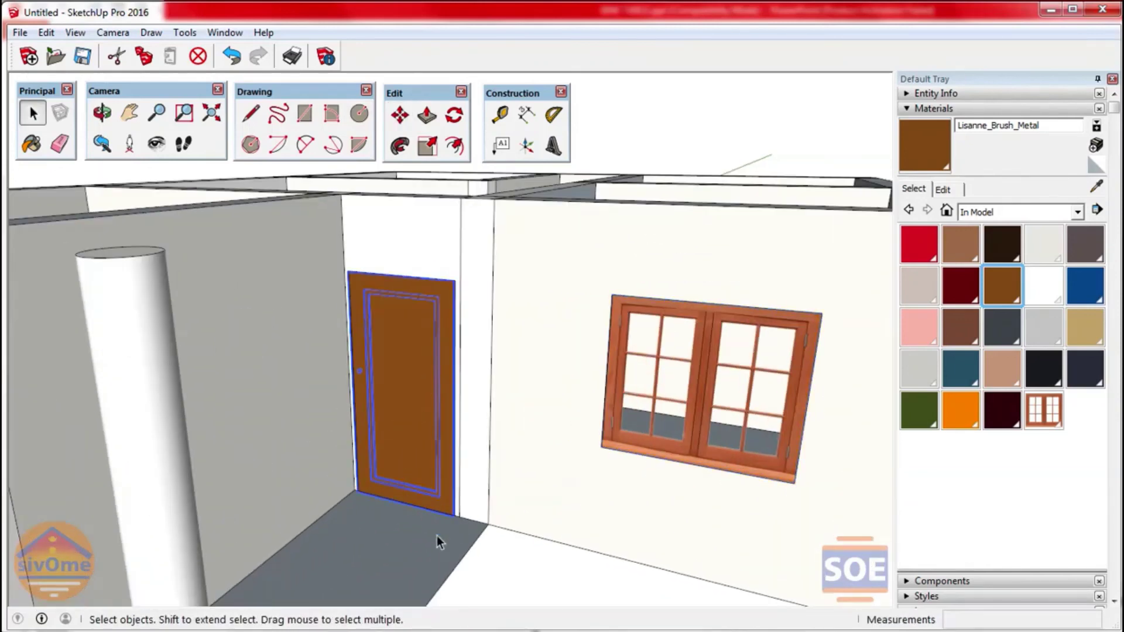
right_click(404, 378)
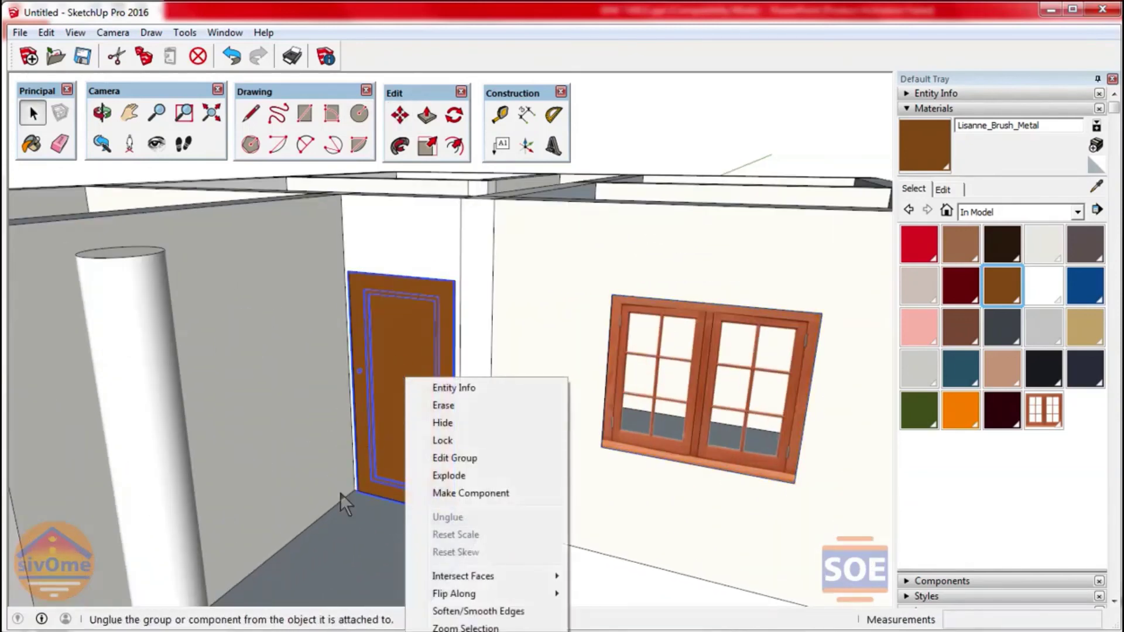